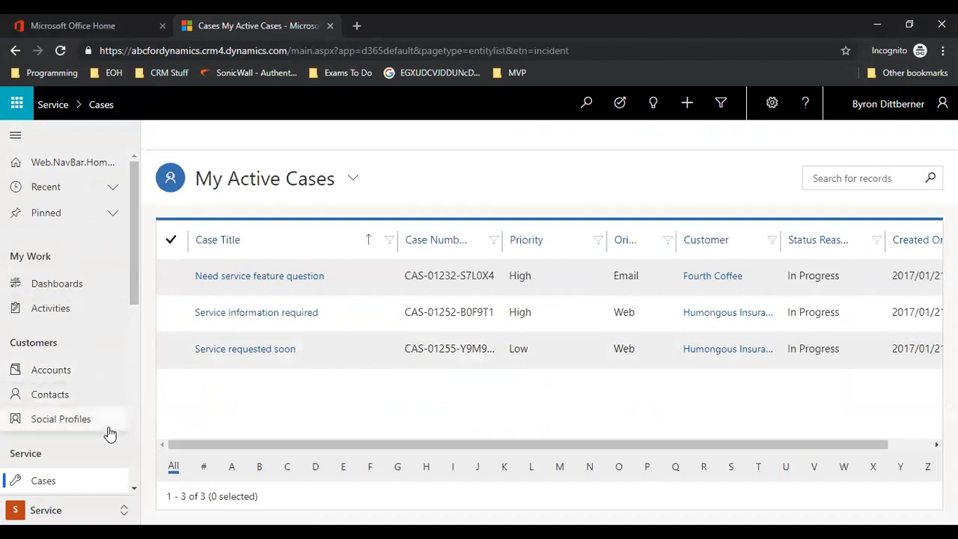
- Scroll down the sitemap sidebar of the second Dynamics 365 window
{"action": "scroll", "coordinate": [107, 434], "scroll_direction": "down", "scroll_amount": 5}
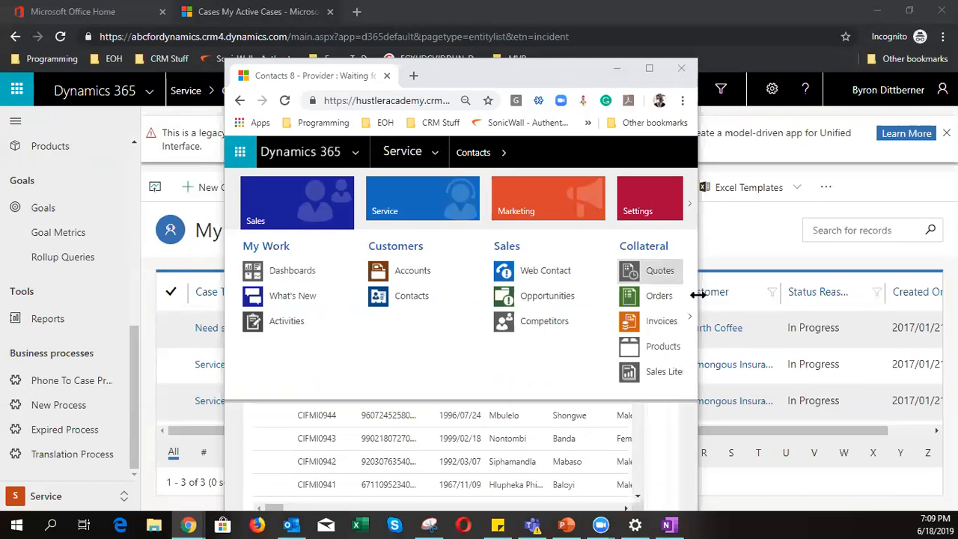
- Widen the second window to view its area map, then minimize it
{"action": "left_click_drag", "start_coordinate": [698, 294], "coordinate": [932, 300]}
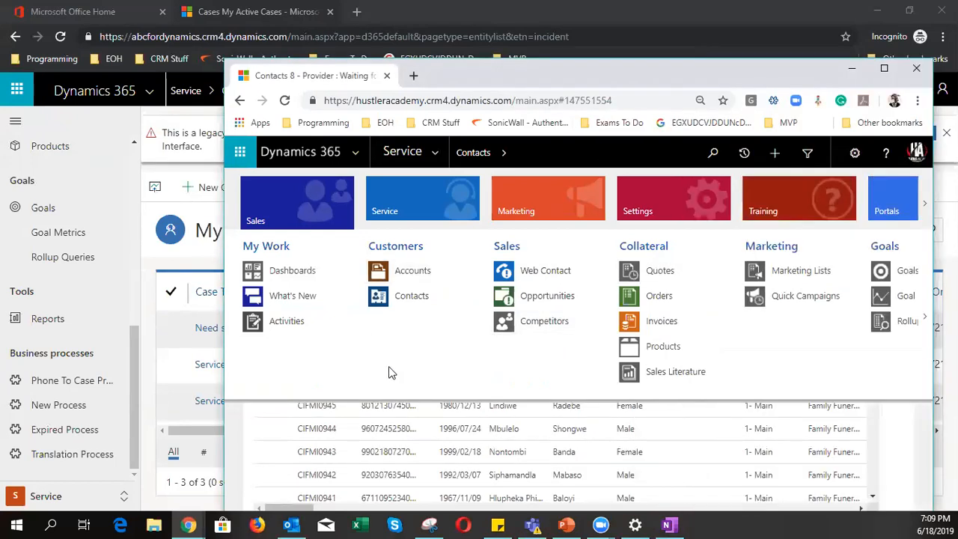
{"action": "scroll", "coordinate": [388, 366], "scroll_direction": "down", "scroll_amount": 5}
{"action": "scroll", "coordinate": [388, 366], "scroll_direction": "up", "scroll_amount": 5}
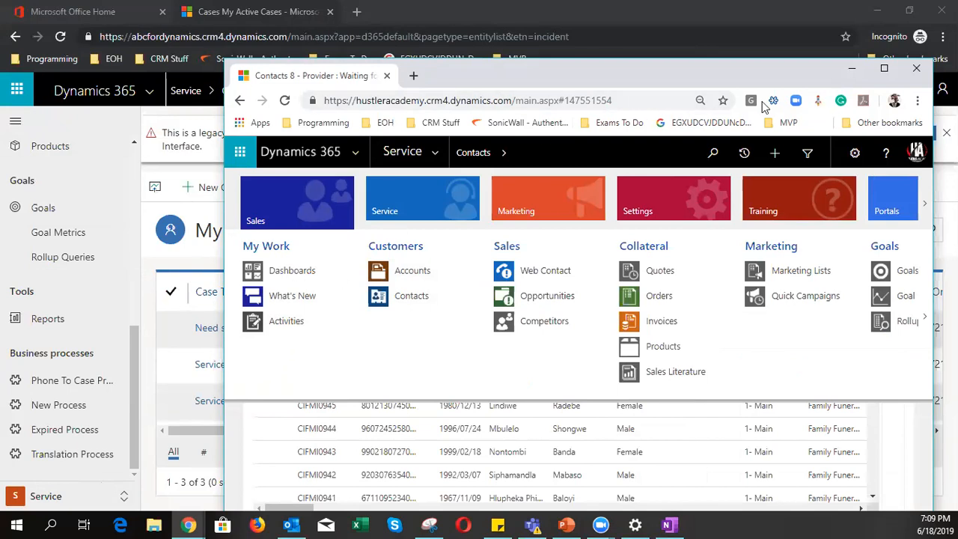
{"action": "left_click", "coordinate": [850, 74]}
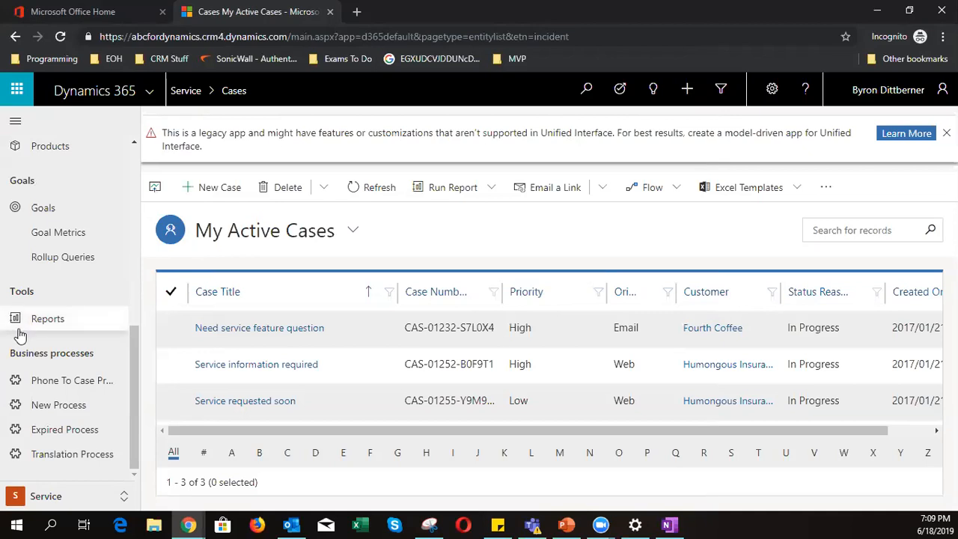
- Choose Sales from the Change area list at the bottom of the sidebar
{"action": "left_click", "coordinate": [63, 497]}
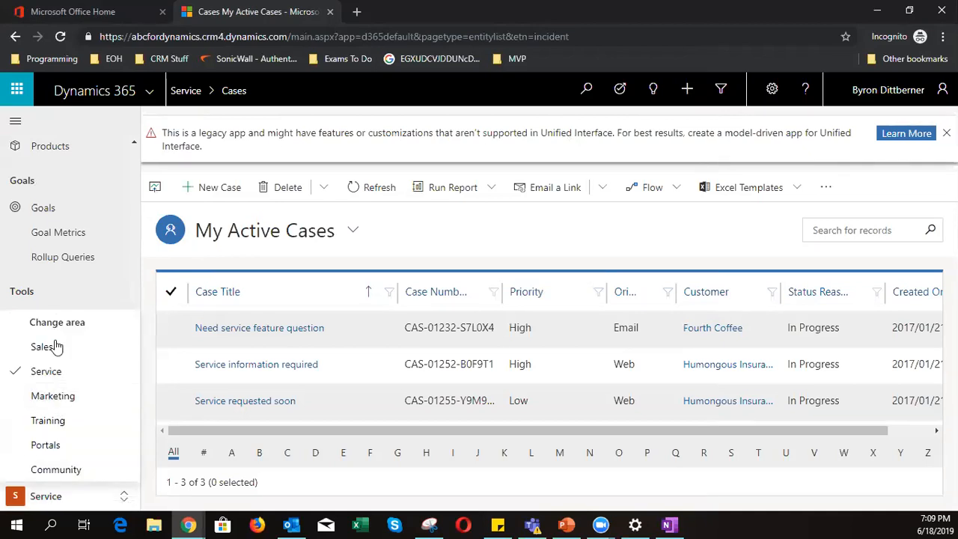
{"action": "left_click", "coordinate": [51, 498]}
{"action": "left_click", "coordinate": [51, 498]}
{"action": "left_click", "coordinate": [518, 115]}
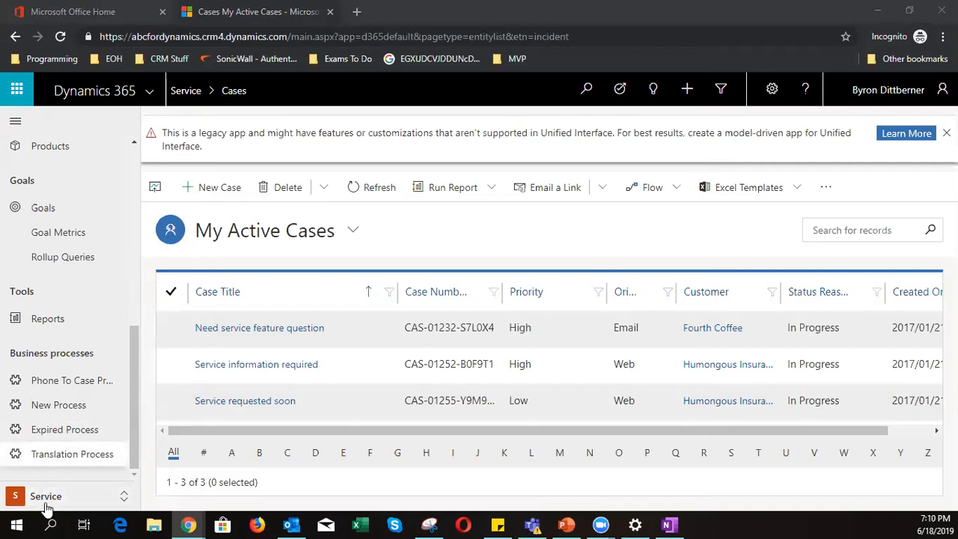
{"action": "left_click", "coordinate": [41, 494]}
{"action": "left_click", "coordinate": [51, 346]}
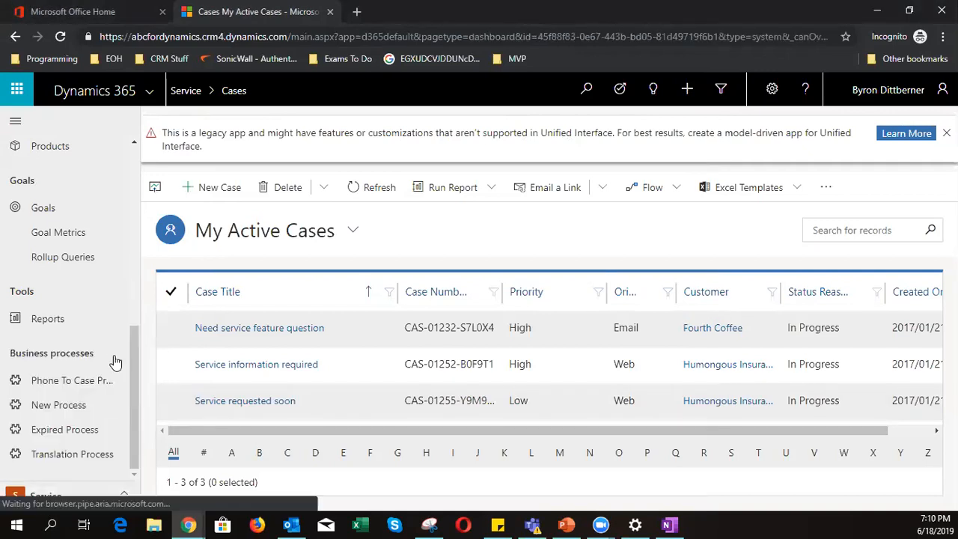
{"action": "scroll", "coordinate": [119, 412], "scroll_direction": "down", "scroll_amount": 2}
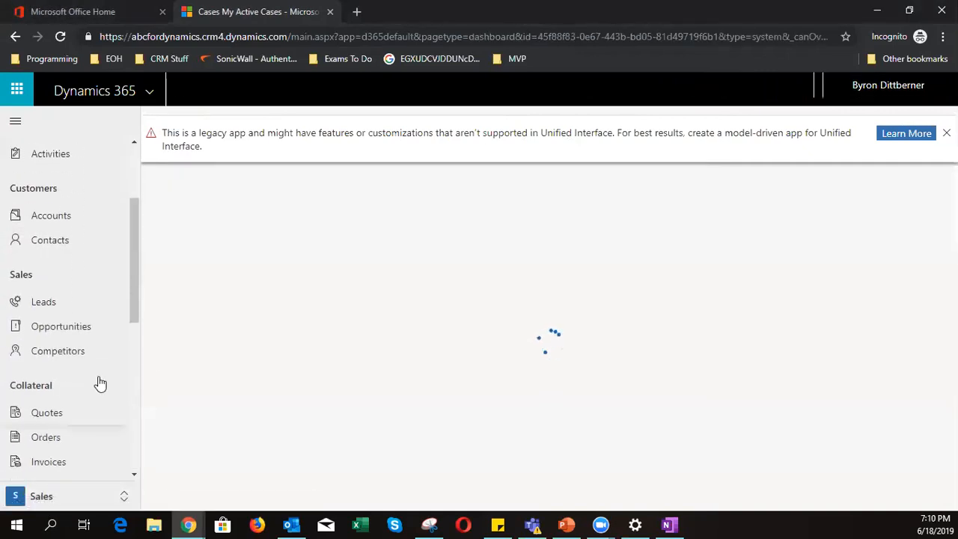
- Open My Open Leads and start a blank New Lead form
{"action": "left_click", "coordinate": [48, 304]}
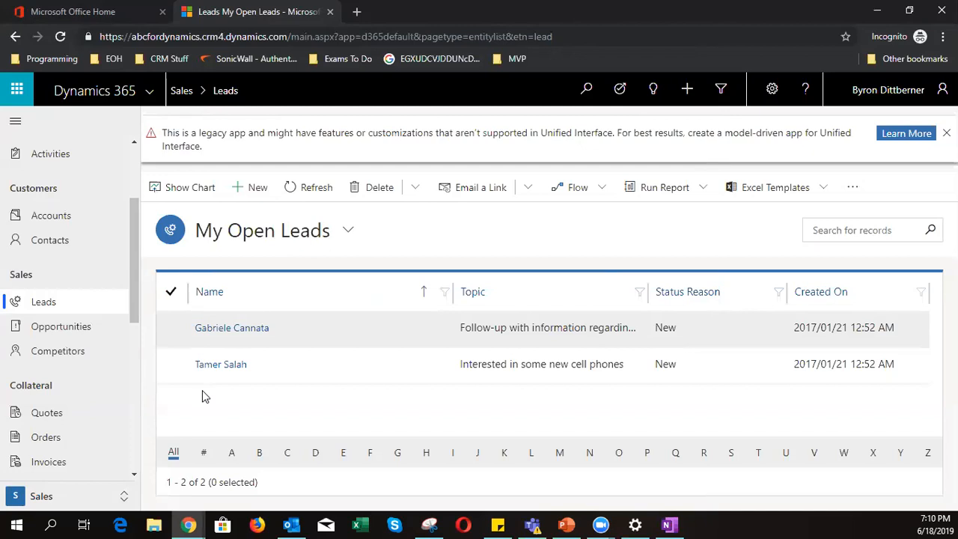
{"action": "left_click", "coordinate": [252, 193]}
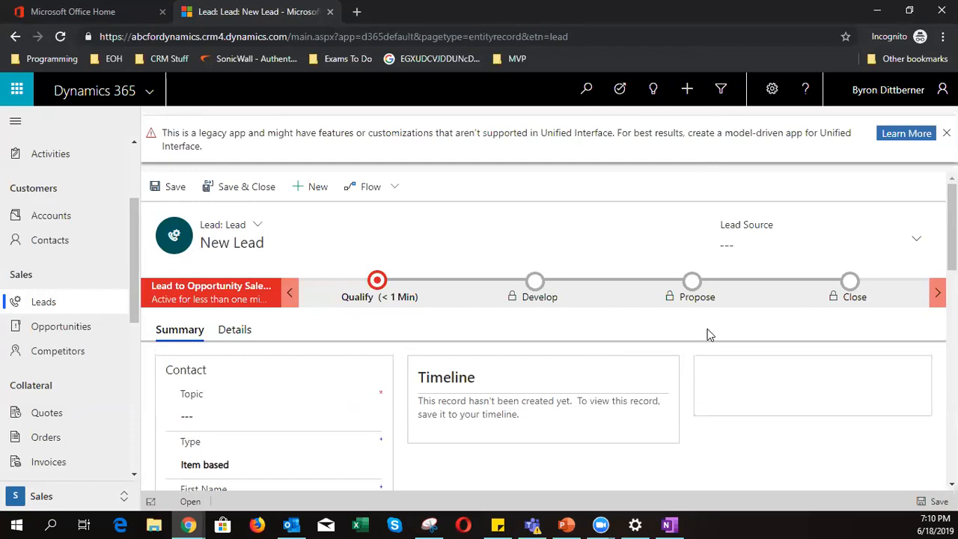
- Enter the topic 'Lead for new printers' on the new lead
{"action": "left_click", "coordinate": [917, 241]}
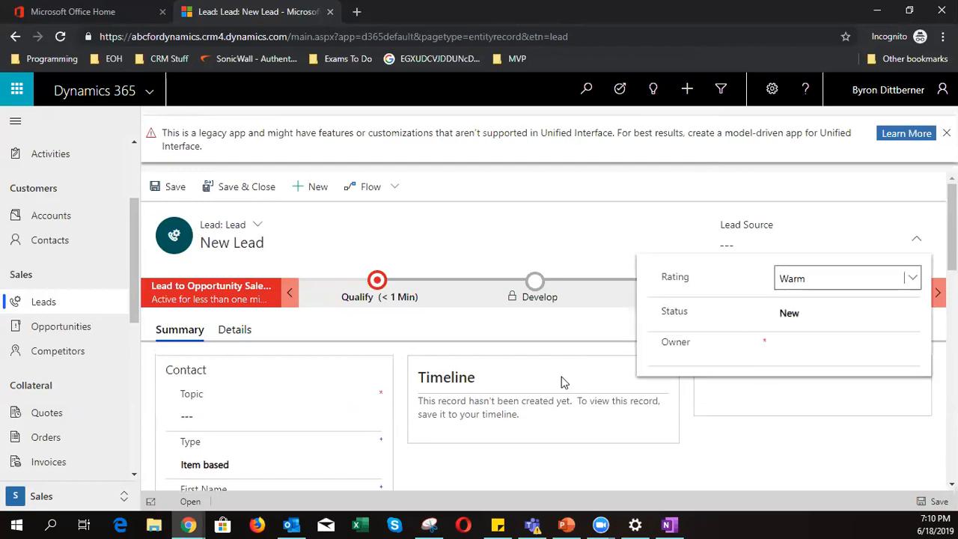
{"action": "left_click", "coordinate": [319, 355]}
{"action": "left_click", "coordinate": [233, 418]}
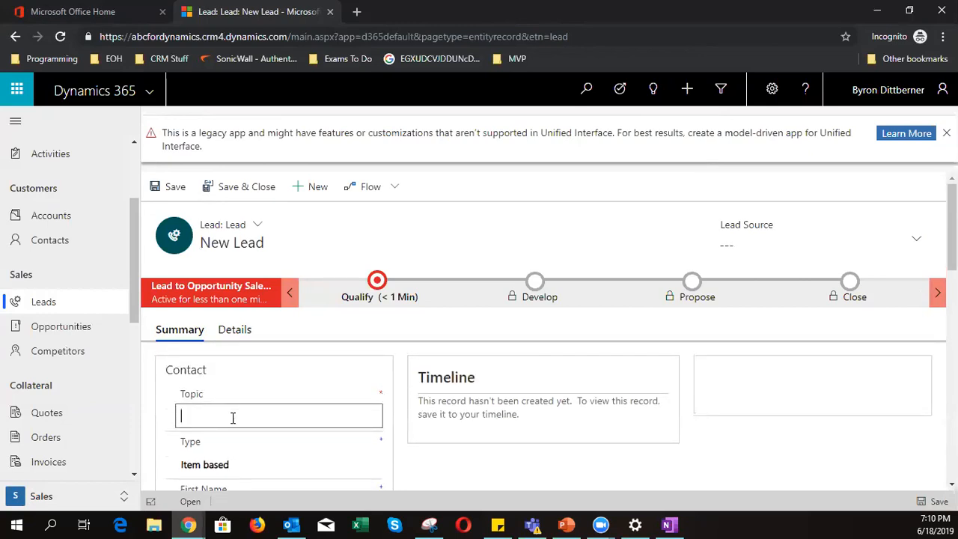
{"action": "type", "text": "Lead for new printers"}
- Keep the lead's Type set to Item based
{"action": "scroll", "coordinate": [448, 479], "scroll_direction": "down", "scroll_amount": 1}
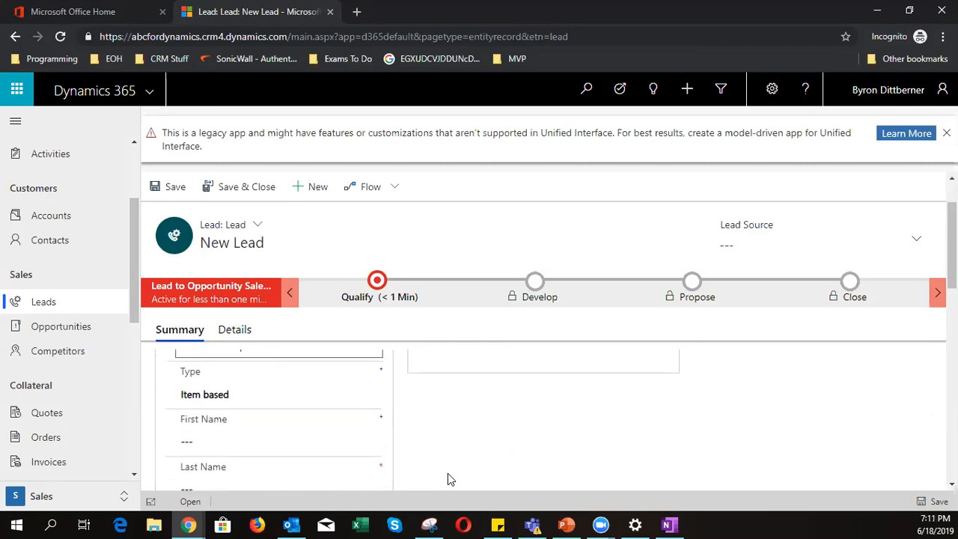
{"action": "left_click", "coordinate": [217, 395]}
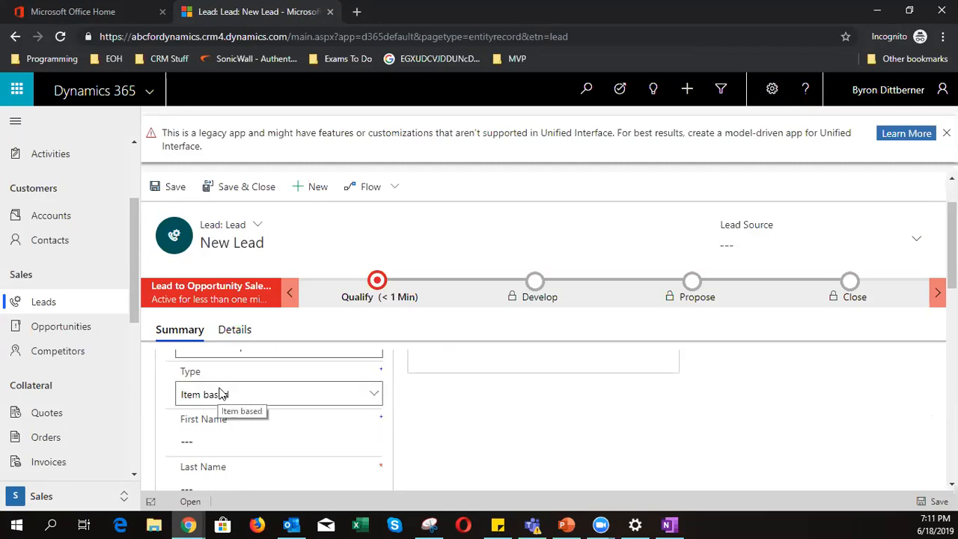
{"action": "left_click", "coordinate": [220, 393]}
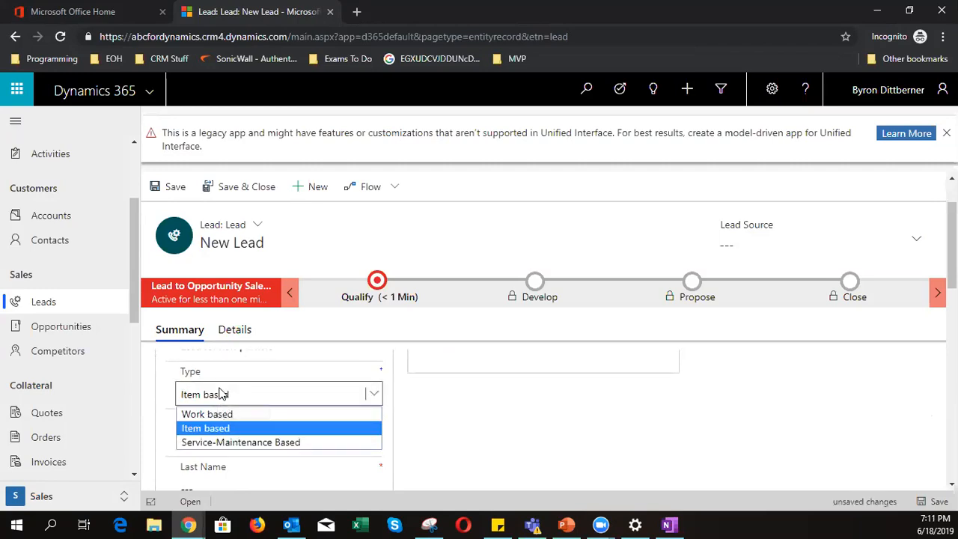
{"action": "left_click", "coordinate": [234, 428]}
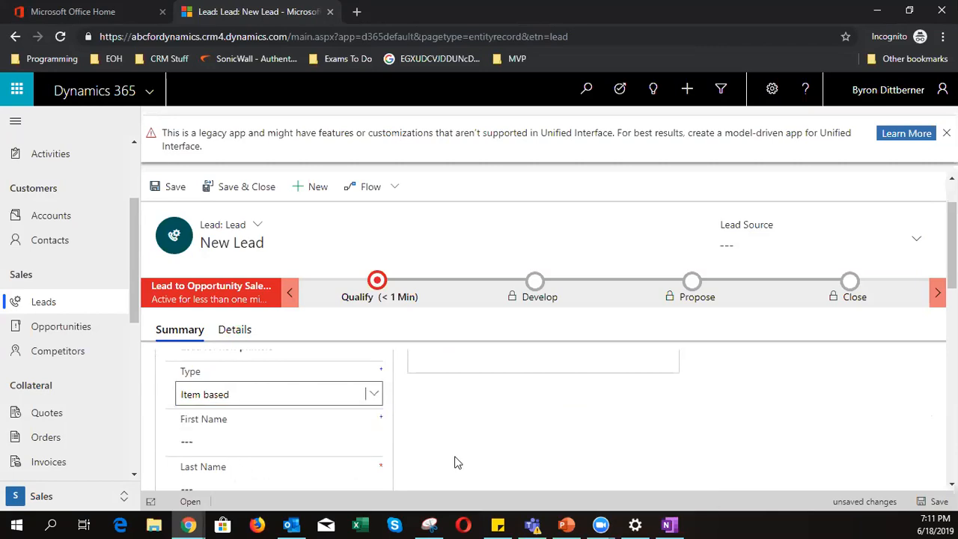
{"action": "scroll", "coordinate": [456, 462], "scroll_direction": "down", "scroll_amount": 2}
- Enter the lead's first and last name
{"action": "left_click", "coordinate": [251, 370]}
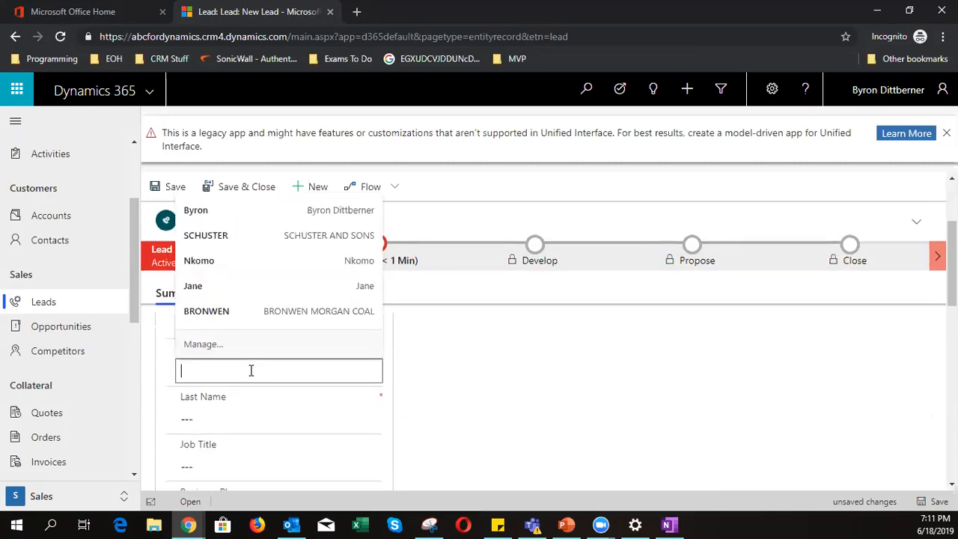
{"action": "key", "text": "Tab"}
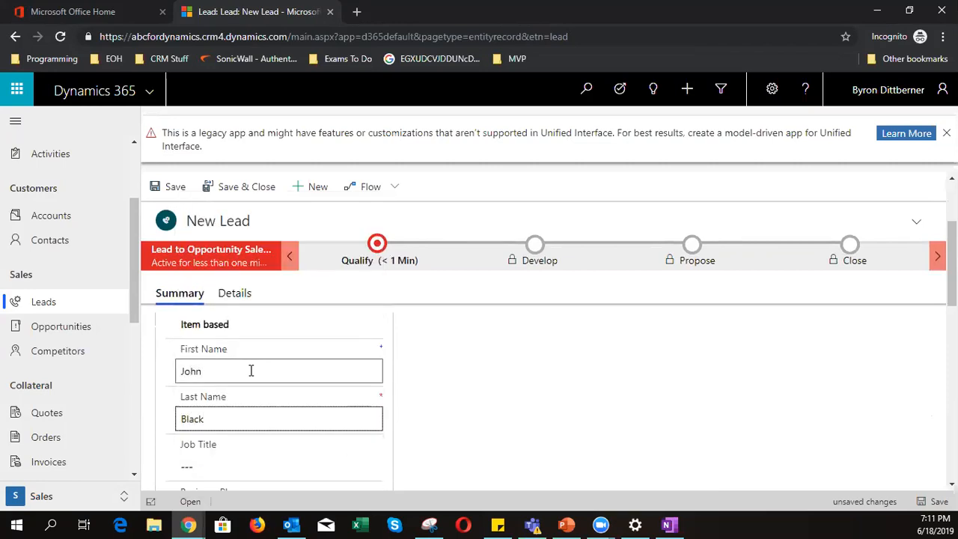
{"action": "scroll", "coordinate": [251, 370], "scroll_direction": "down", "scroll_amount": 1}
- Set the job title to Buyer and enter the business phone number
{"action": "left_click", "coordinate": [240, 389]}
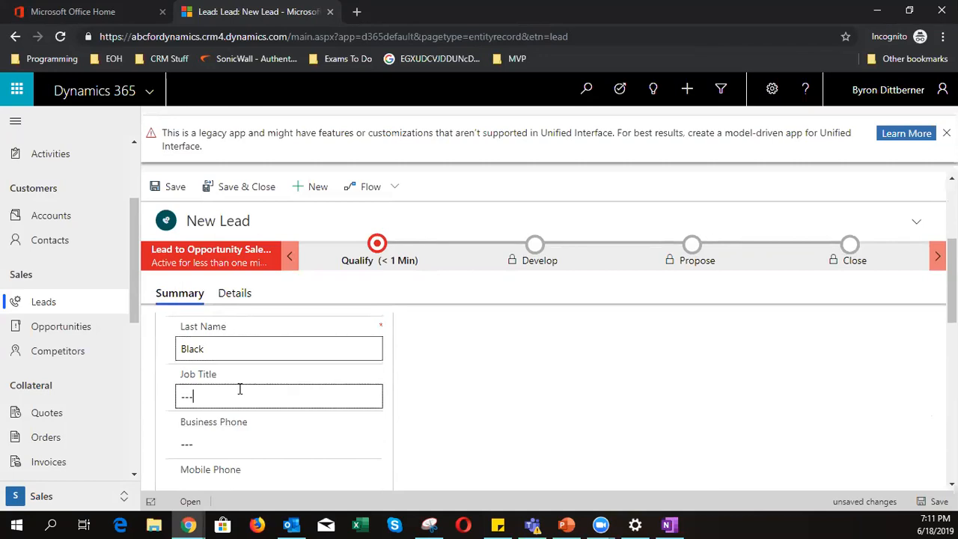
{"action": "type", "text": "Buyer"}
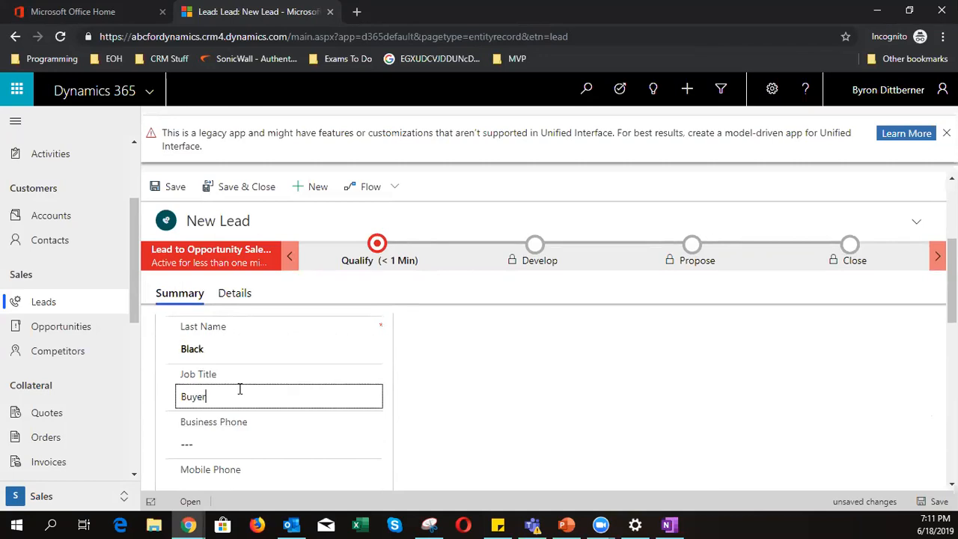
{"action": "left_click", "coordinate": [252, 443]}
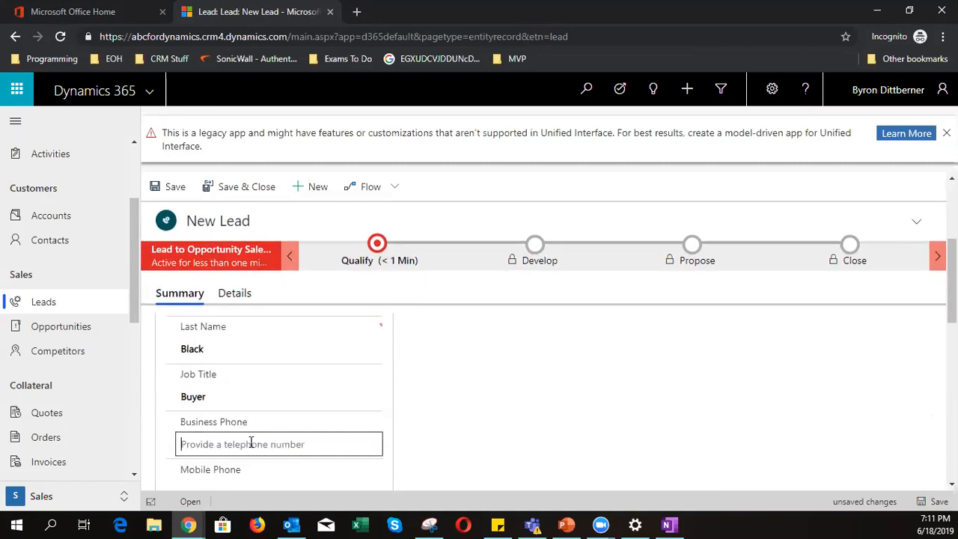
- Enter the lead's mobile phone number and e-mail address
{"action": "scroll", "coordinate": [250, 445], "scroll_direction": "down", "scroll_amount": 1}
{"action": "left_click", "coordinate": [241, 413]}
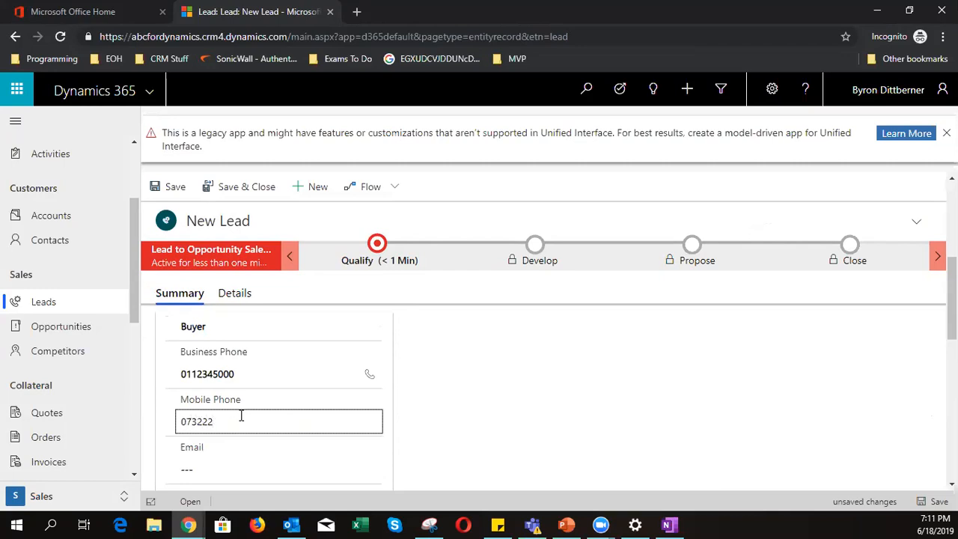
{"action": "left_click", "coordinate": [214, 470]}
{"action": "type", "text": "joh"}
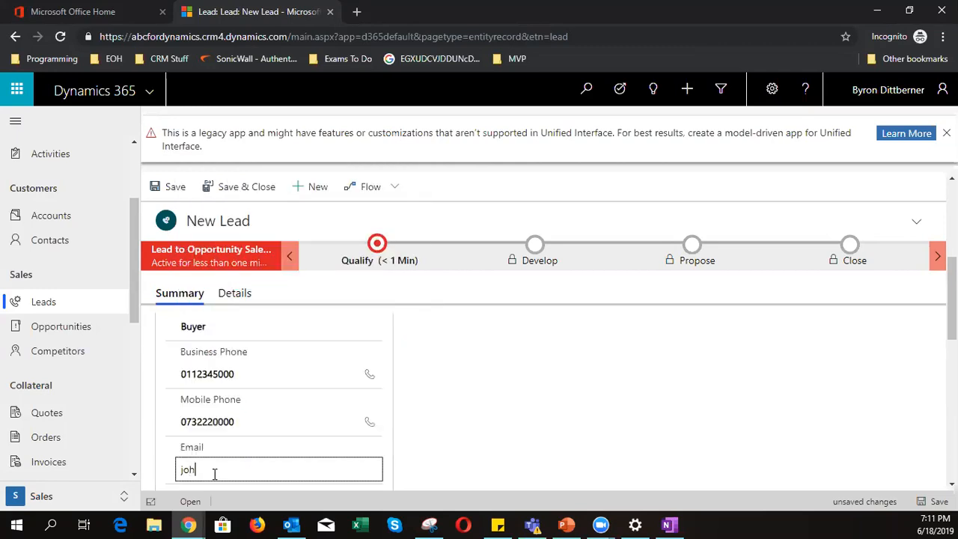
{"action": "type", "text": "n.black@test.com"}
{"action": "scroll", "coordinate": [449, 405], "scroll_direction": "down", "scroll_amount": 1}
{"action": "scroll", "coordinate": [450, 404], "scroll_direction": "down", "scroll_amount": 2}
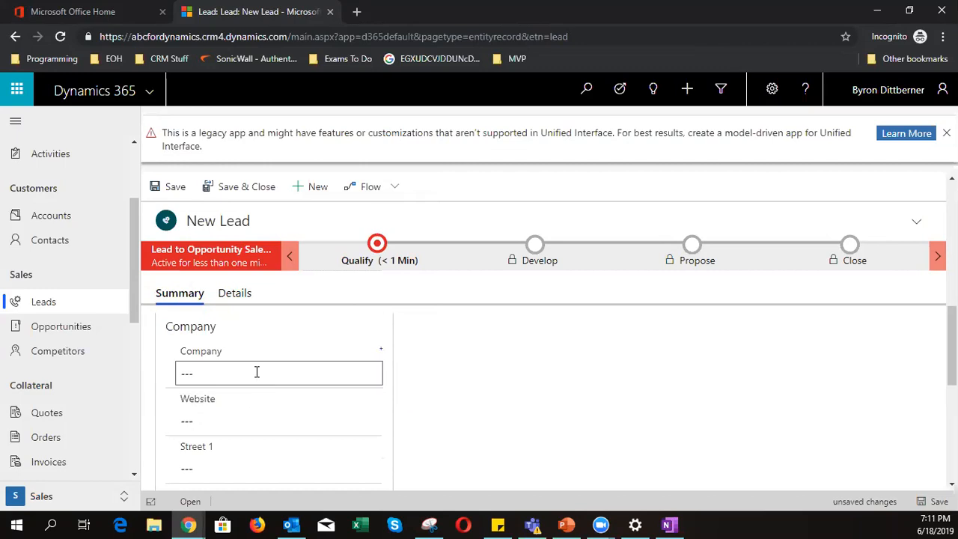
- Set the company name to Printers Inc, correcting the 'Pinters' typo
{"action": "left_click", "coordinate": [255, 372]}
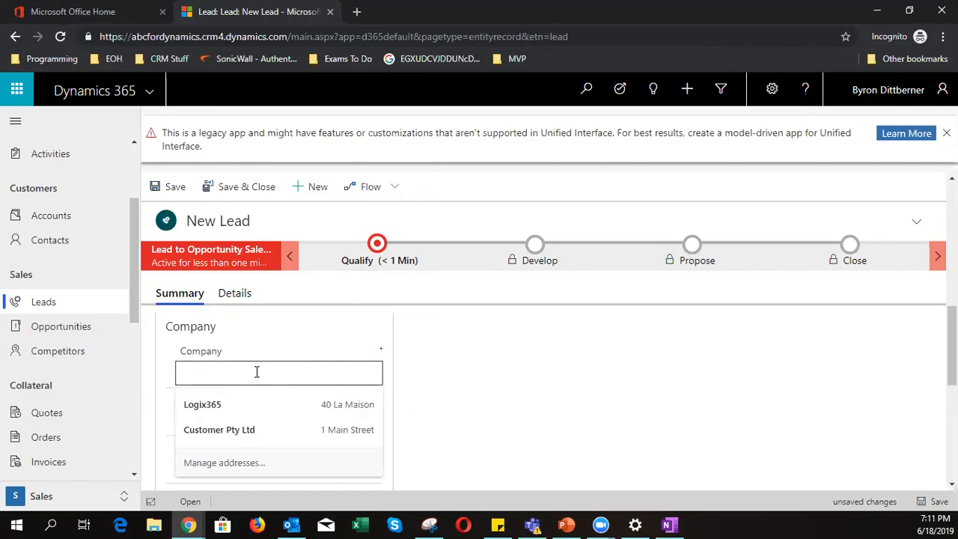
{"action": "type", "text": "Pinters Inc"}
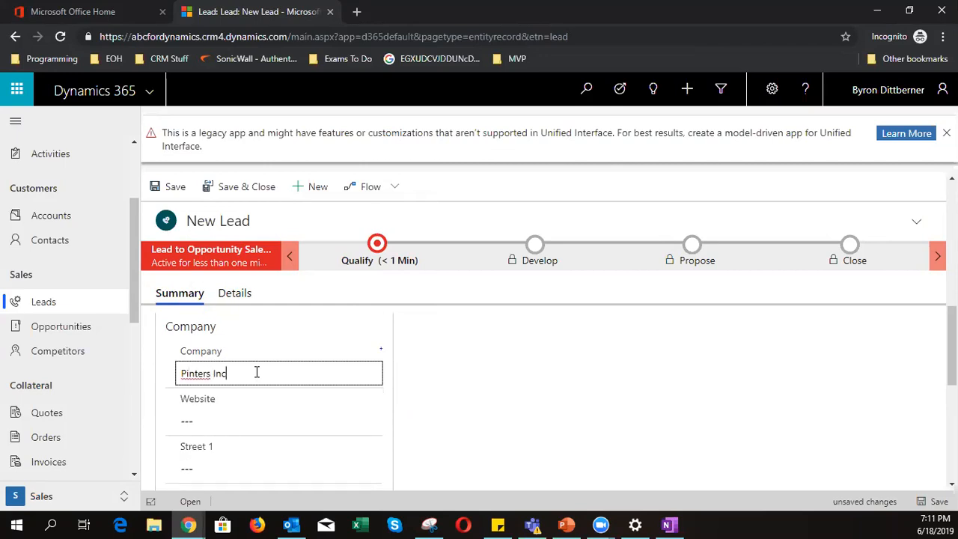
{"action": "double_click", "coordinate": [193, 374]}
{"action": "right_click", "coordinate": [191, 379]}
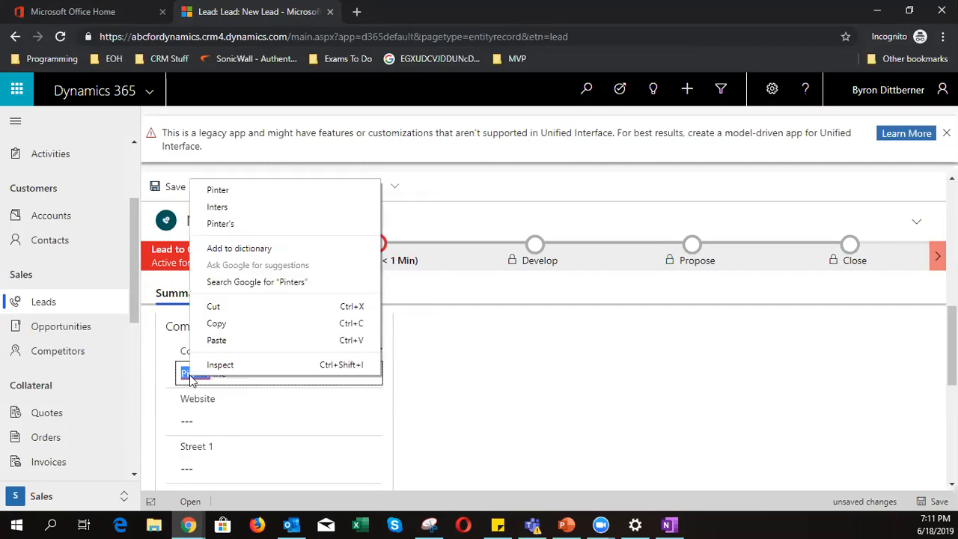
{"action": "left_click", "coordinate": [585, 436]}
{"action": "left_click", "coordinate": [196, 373]}
{"action": "left_click_drag", "start_coordinate": [211, 373], "coordinate": [142, 357]}
{"action": "type", "text": "Printers"}
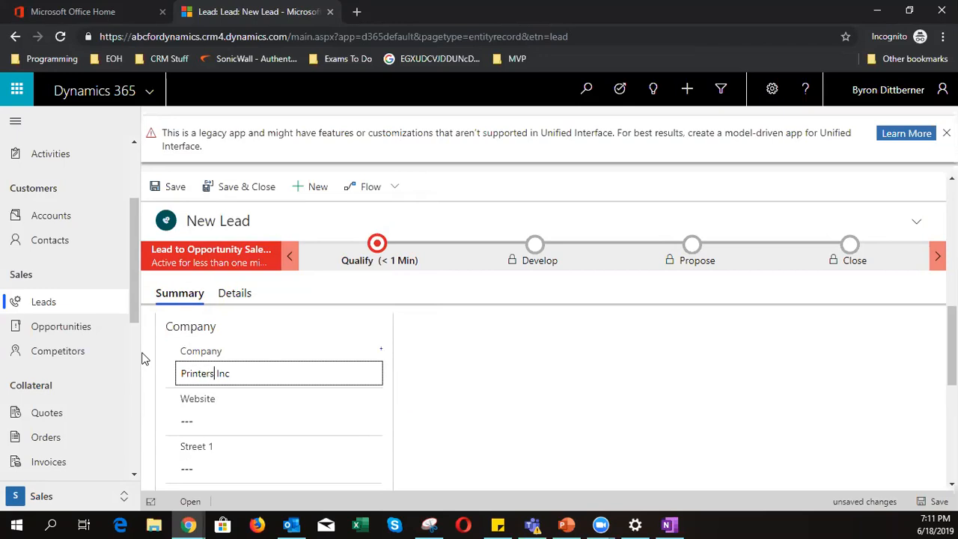
{"action": "left_click", "coordinate": [229, 419]}
- Fill Street 1 and Street 2 from a saved address suggestion
{"action": "scroll", "coordinate": [449, 442], "scroll_direction": "down", "scroll_amount": 1}
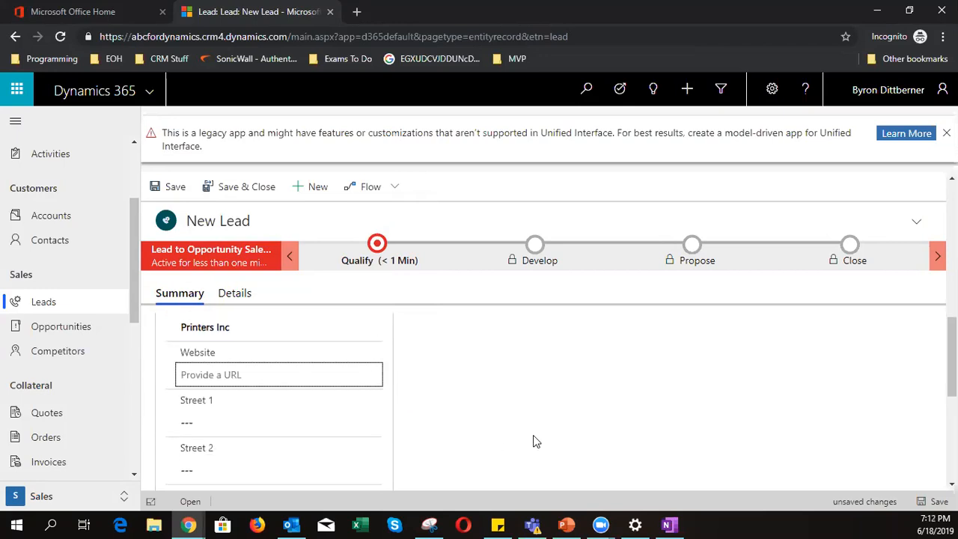
{"action": "left_click", "coordinate": [282, 390]}
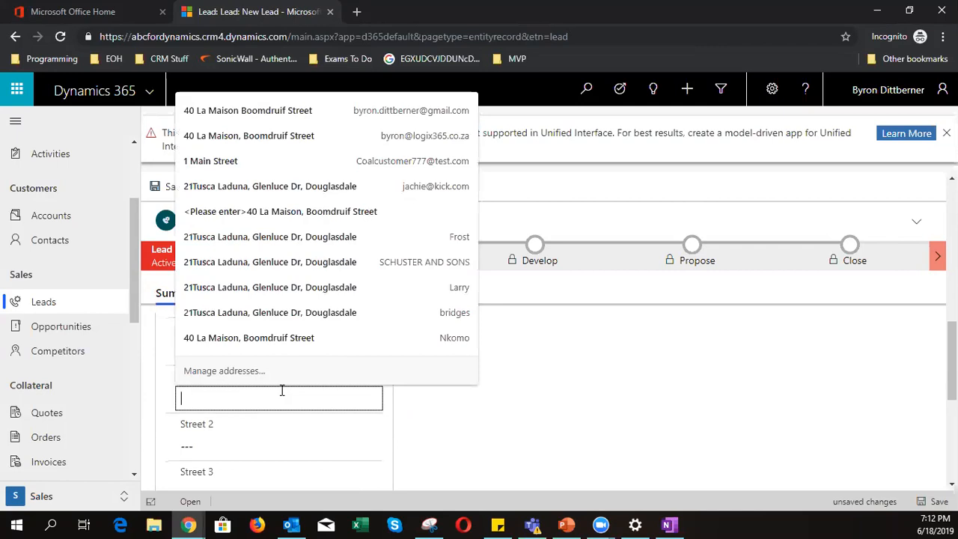
{"action": "left_click", "coordinate": [299, 161]}
{"action": "scroll", "coordinate": [494, 430], "scroll_direction": "down", "scroll_amount": 2}
{"action": "scroll", "coordinate": [494, 430], "scroll_direction": "up", "scroll_amount": 5}
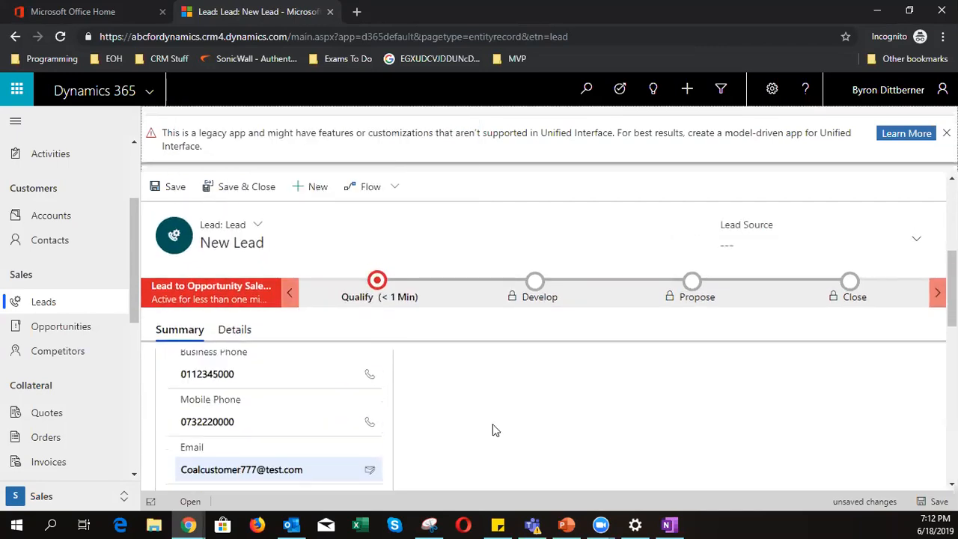
{"action": "scroll", "coordinate": [449, 419], "scroll_direction": "down", "scroll_amount": 1}
{"action": "left_click", "coordinate": [329, 400]}
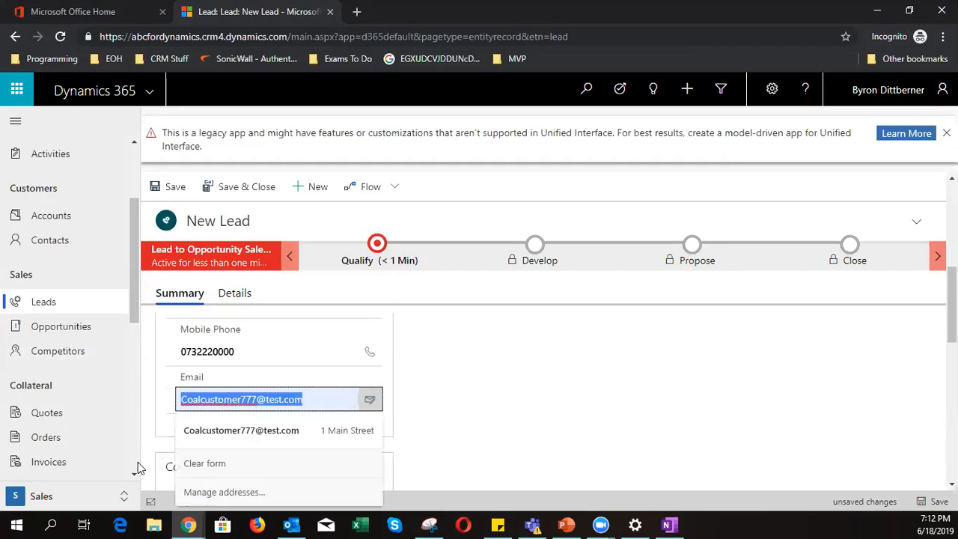
- Replace the lead's e-mail address with a new one
{"action": "key", "text": "BackSpace"}
{"action": "type", "text": "jo"}
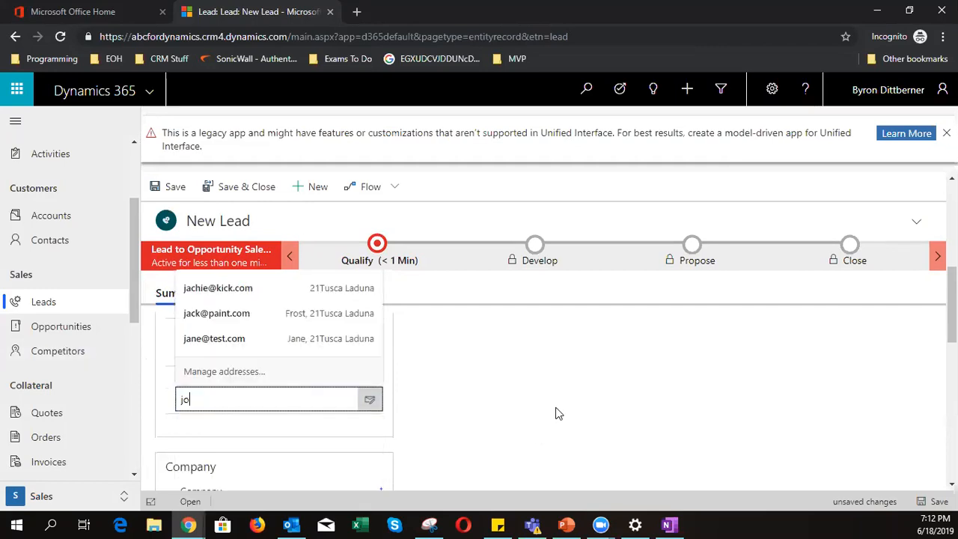
{"action": "type", "text": "hn.blac"}
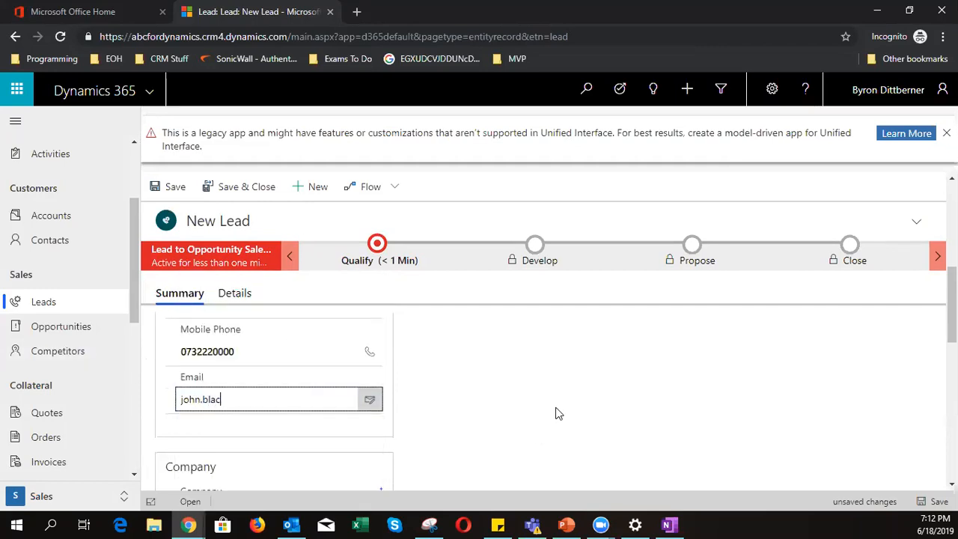
{"action": "type", "text": "l@test.com"}
{"action": "scroll", "coordinate": [556, 413], "scroll_direction": "down", "scroll_amount": 4}
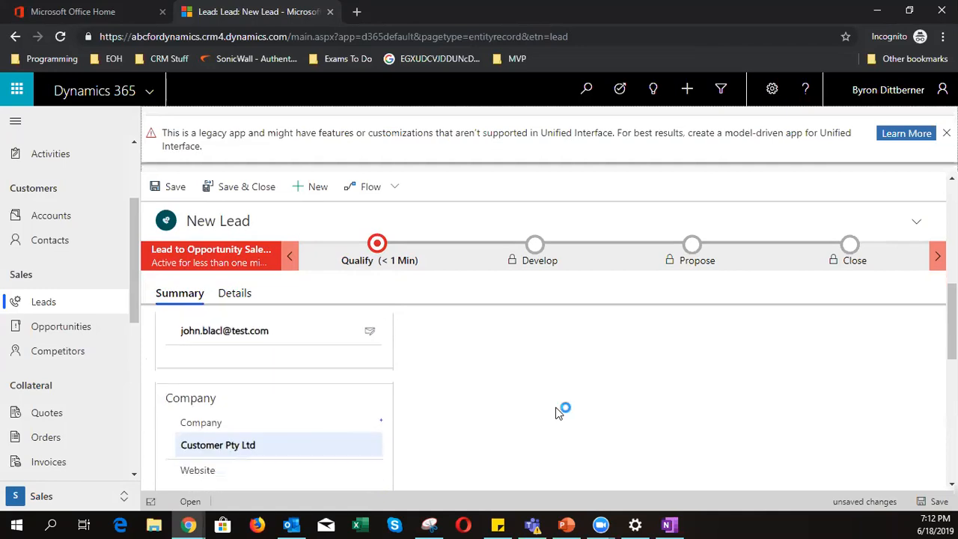
{"action": "scroll", "coordinate": [560, 414], "scroll_direction": "down", "scroll_amount": 1}
- Set the lead's Country/Region to South Africa
{"action": "scroll", "coordinate": [559, 414], "scroll_direction": "up", "scroll_amount": 1}
{"action": "scroll", "coordinate": [419, 460], "scroll_direction": "down", "scroll_amount": 1}
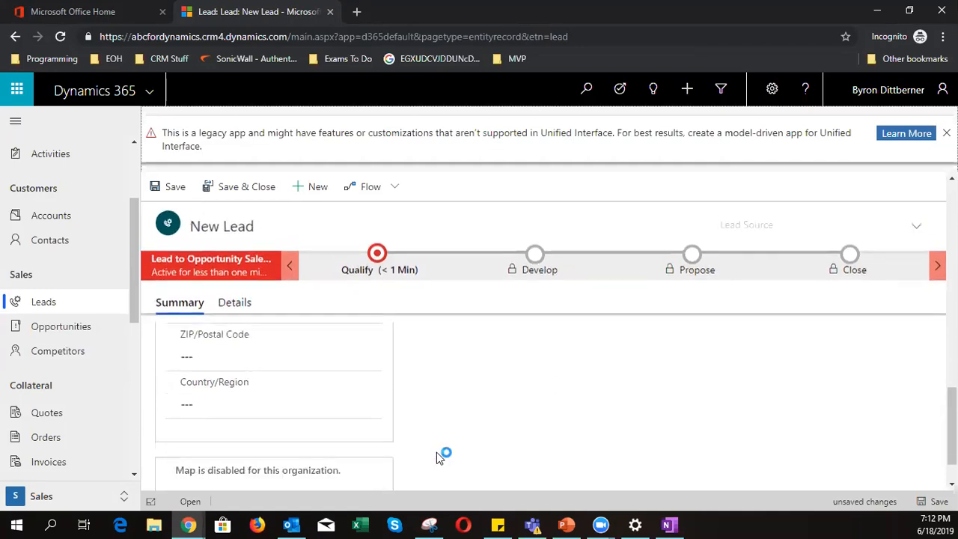
{"action": "left_click", "coordinate": [274, 399]}
{"action": "type", "text": "South Africa"}
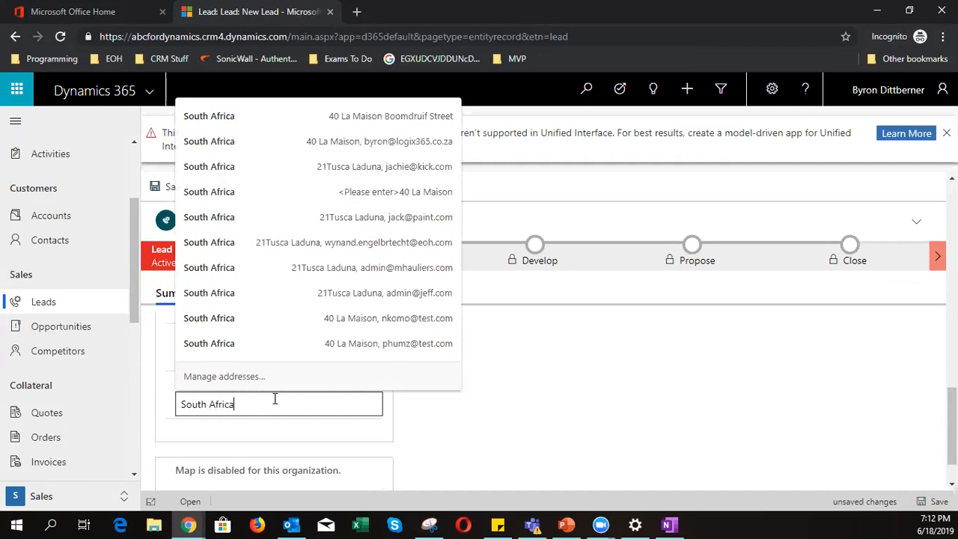
{"action": "left_click", "coordinate": [501, 445]}
{"action": "scroll", "coordinate": [503, 446], "scroll_direction": "down", "scroll_amount": 1}
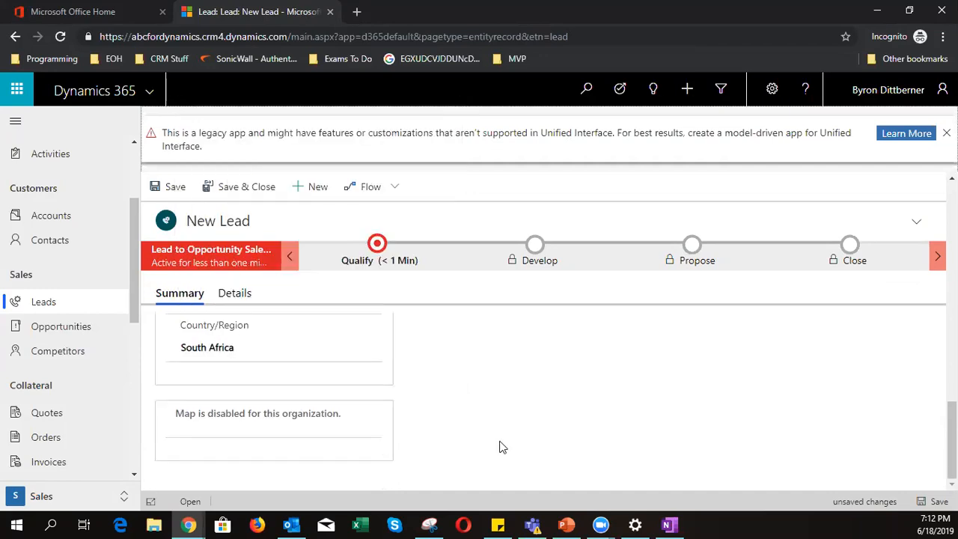
- Save the new lead and return to the top of its form
{"action": "left_click", "coordinate": [173, 193]}
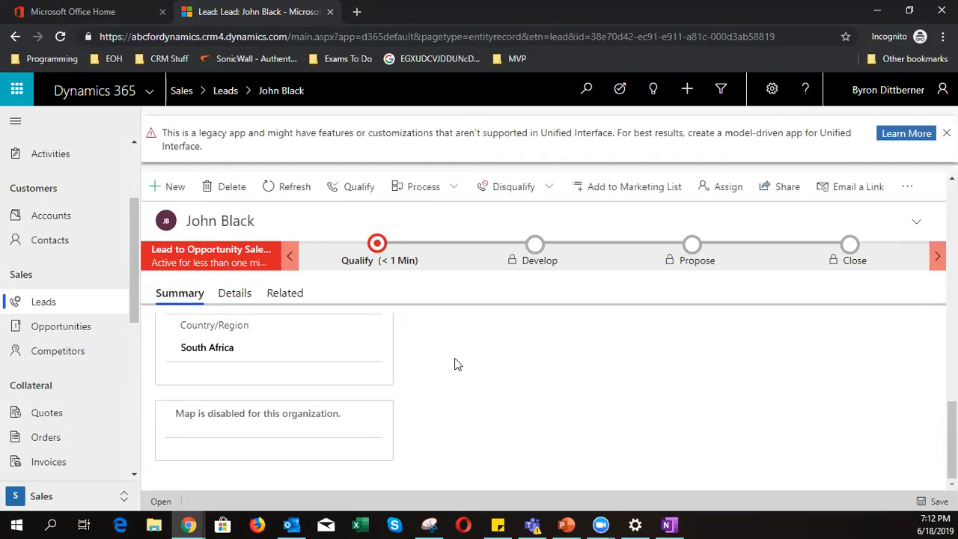
{"action": "scroll", "coordinate": [461, 378], "scroll_direction": "up", "scroll_amount": 5}
{"action": "scroll", "coordinate": [466, 392], "scroll_direction": "up", "scroll_amount": 5}
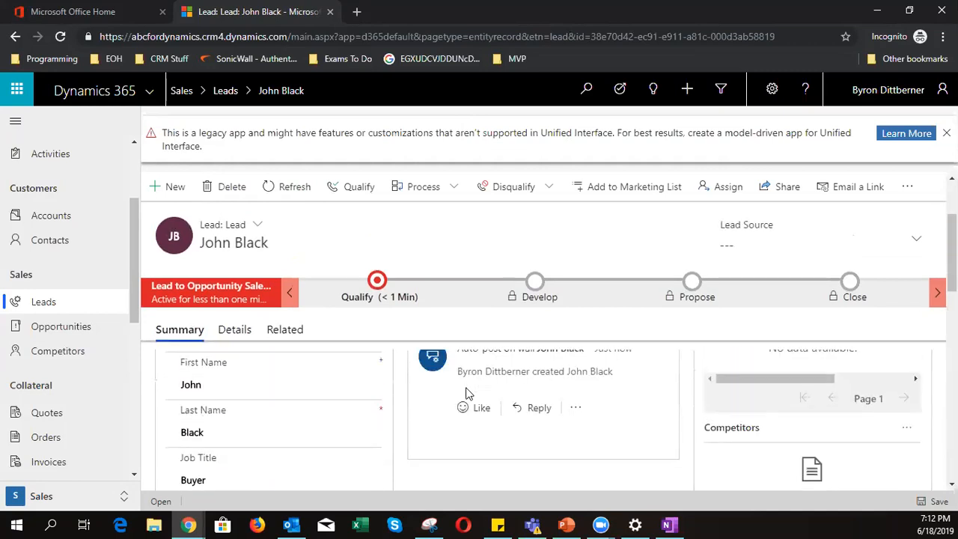
{"action": "scroll", "coordinate": [481, 437], "scroll_direction": "up", "scroll_amount": 3}
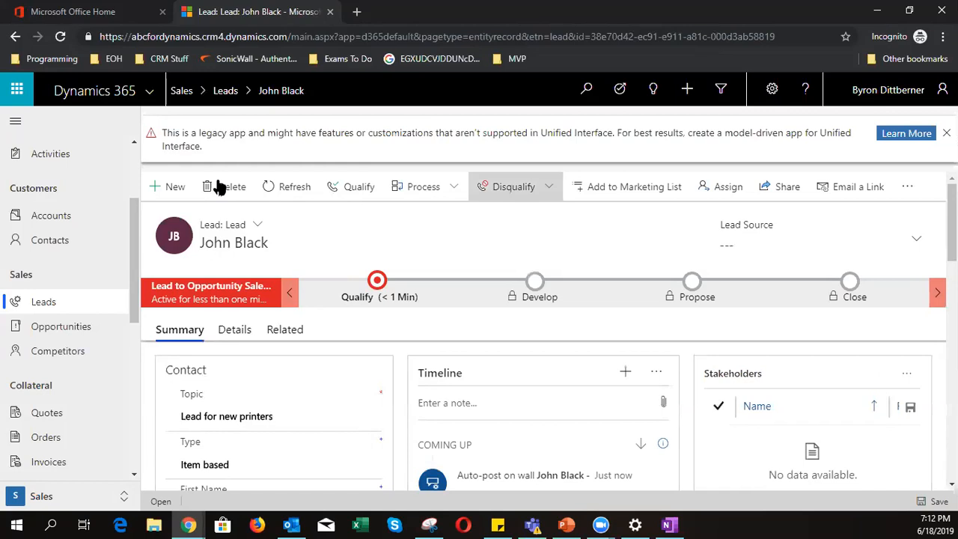
- Assign the printers lead to another user via the User or team lookup
{"action": "left_click", "coordinate": [705, 188]}
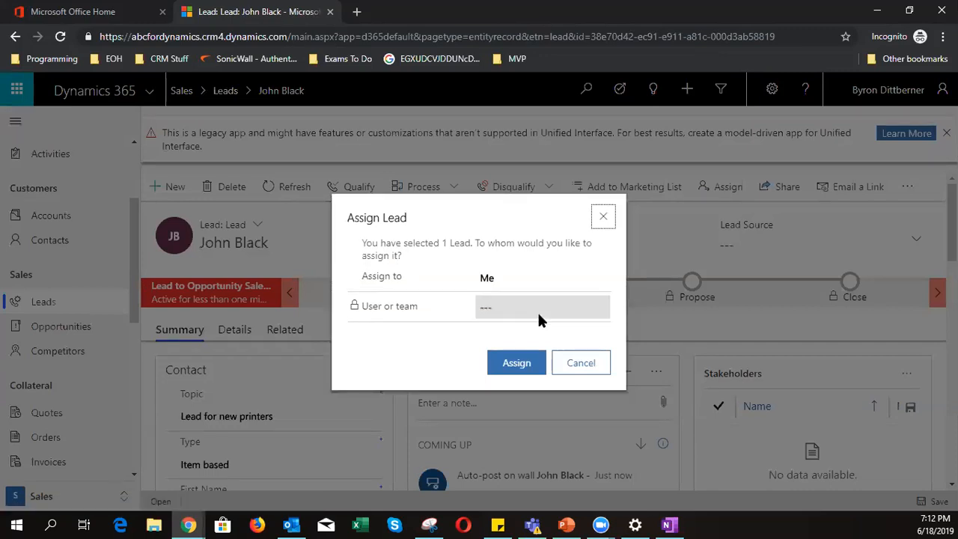
{"action": "left_click", "coordinate": [517, 280]}
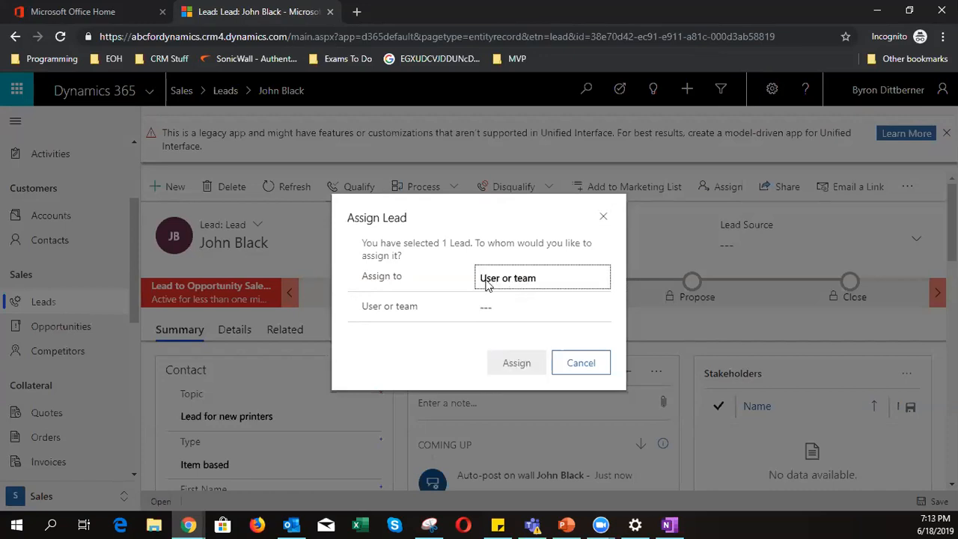
{"action": "left_click", "coordinate": [498, 306]}
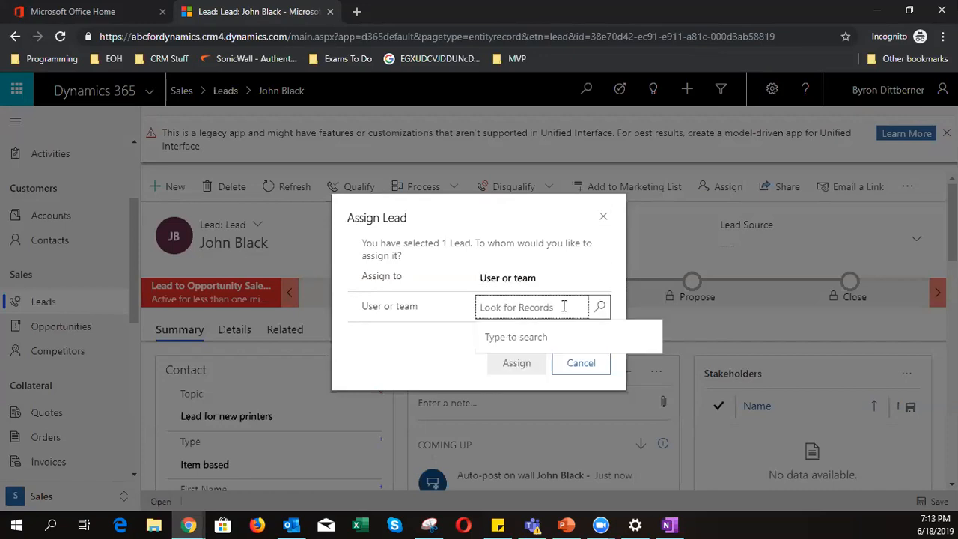
{"action": "left_click", "coordinate": [603, 306]}
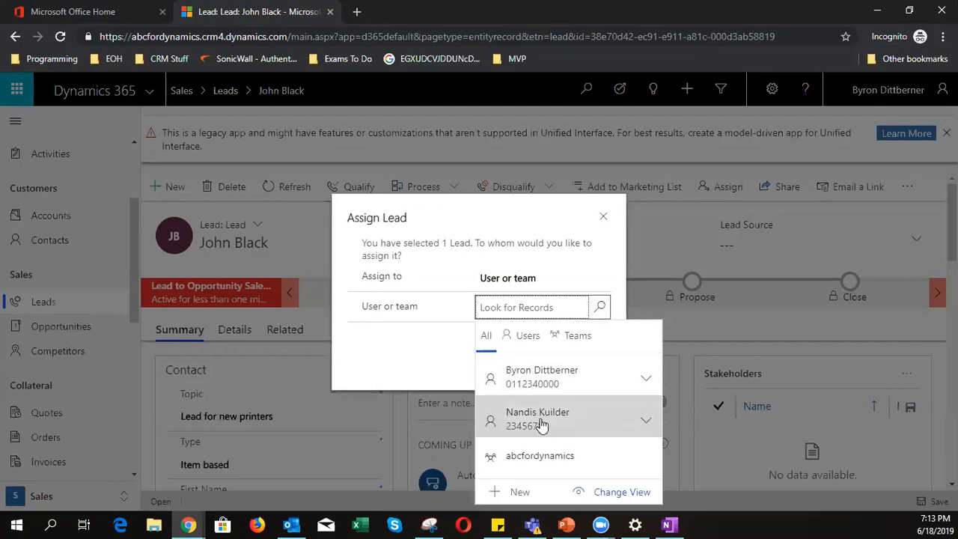
{"action": "left_click", "coordinate": [541, 420]}
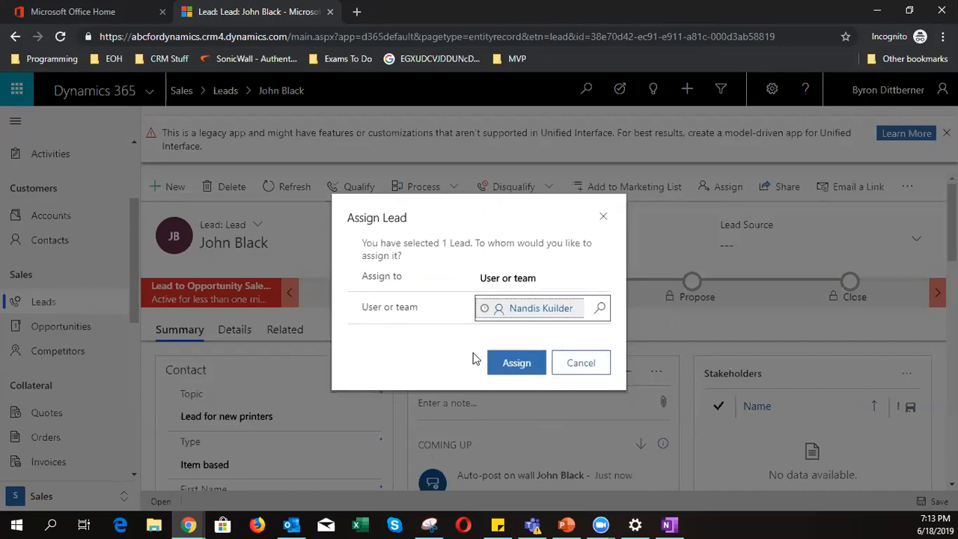
{"action": "left_click", "coordinate": [495, 367]}
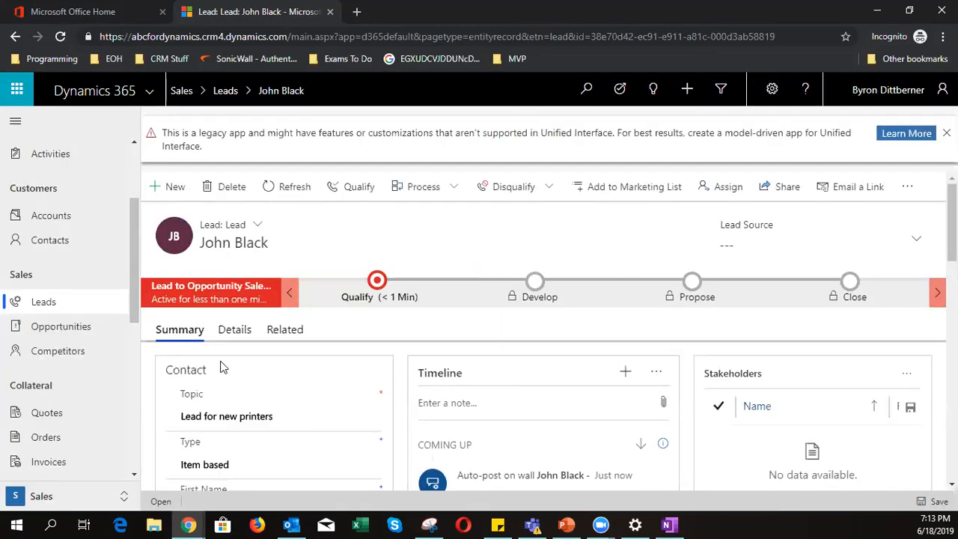
{"action": "left_click", "coordinate": [39, 299]}
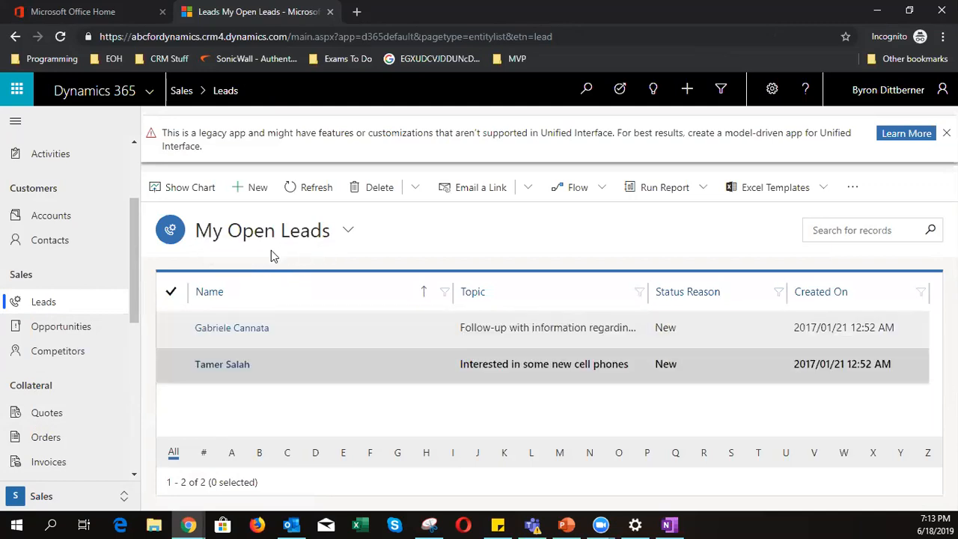
{"action": "left_click", "coordinate": [285, 231]}
{"action": "left_click", "coordinate": [254, 298]}
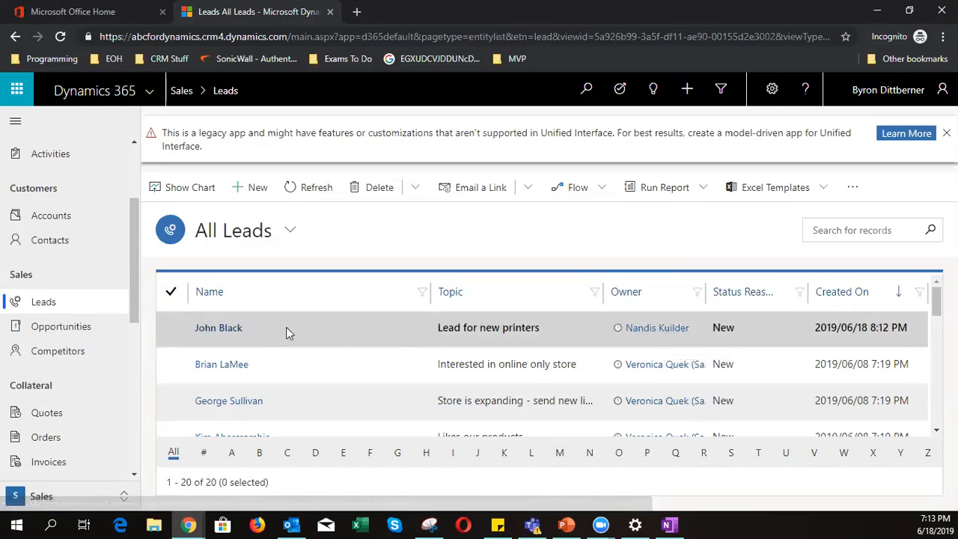
{"action": "left_click", "coordinate": [231, 328]}
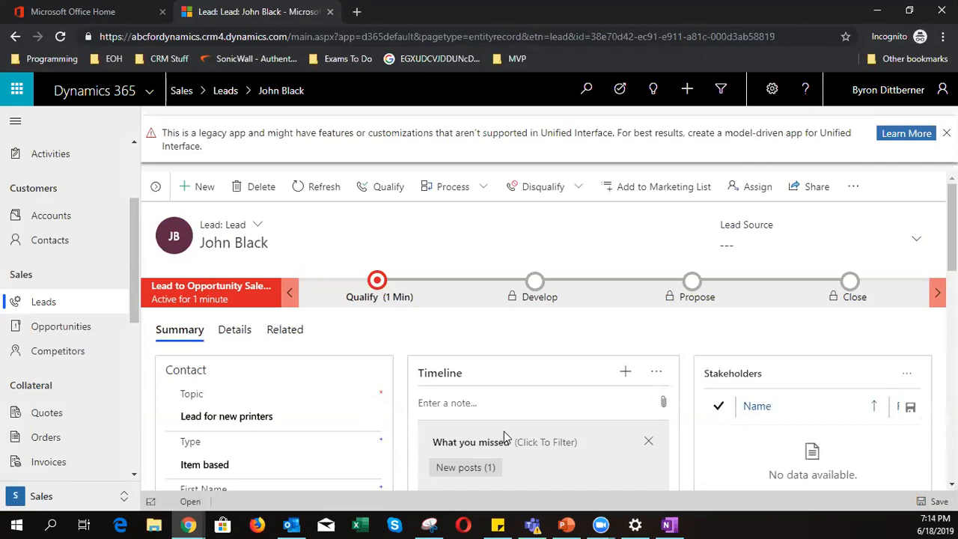
- Open the Timeline's add-activity menu listing Appointment, Email, Phone Call and Task
{"action": "scroll", "coordinate": [503, 431], "scroll_direction": "down", "scroll_amount": 1}
{"action": "scroll", "coordinate": [487, 410], "scroll_direction": "down", "scroll_amount": 1}
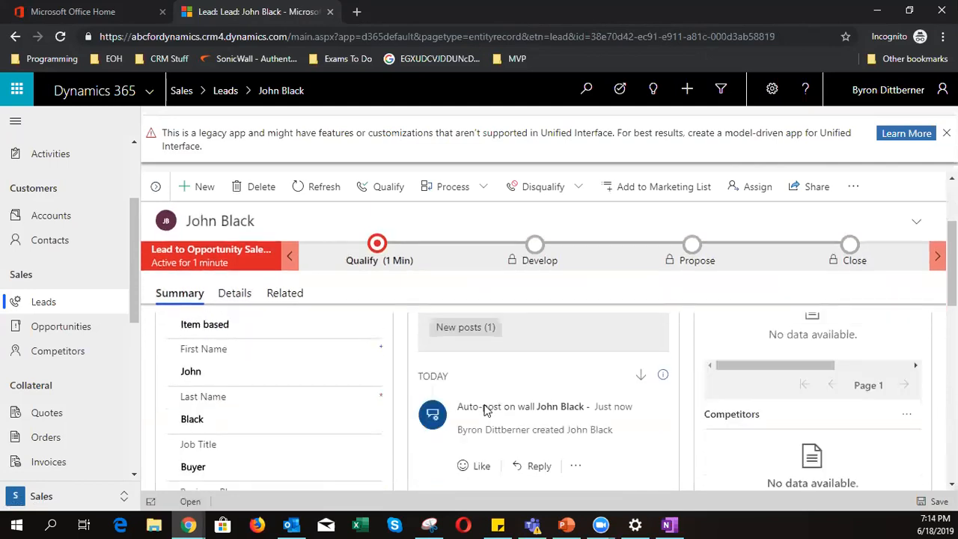
{"action": "scroll", "coordinate": [492, 418], "scroll_direction": "up", "scroll_amount": 1}
{"action": "scroll", "coordinate": [491, 418], "scroll_direction": "up", "scroll_amount": 1}
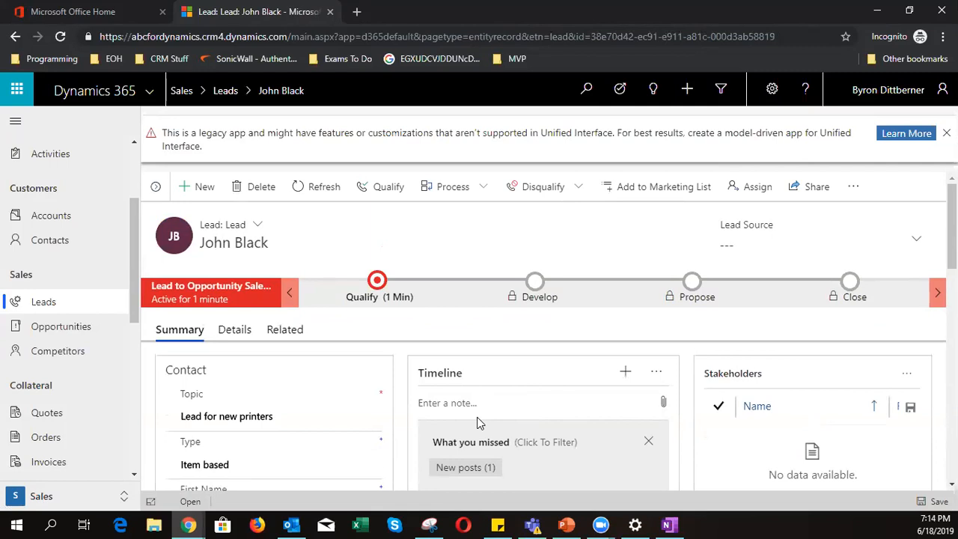
{"action": "left_click", "coordinate": [626, 372]}
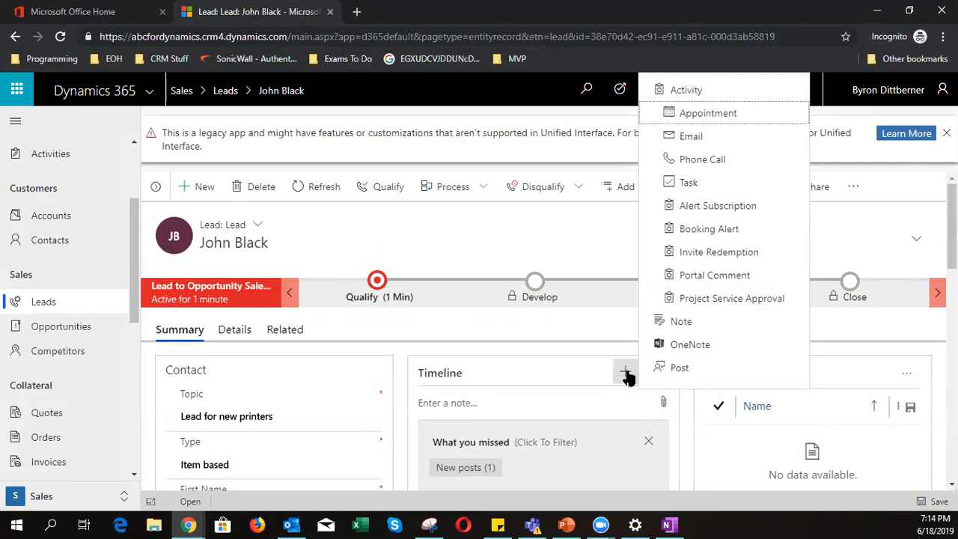
- Start a new phone call with the subject 'Called to get appointment'
{"action": "left_click", "coordinate": [700, 162]}
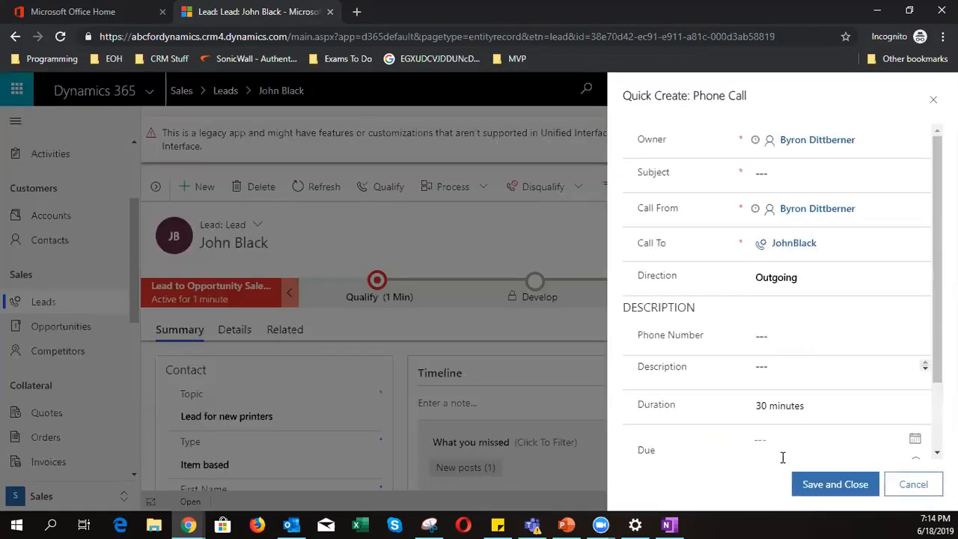
{"action": "left_click", "coordinate": [796, 177]}
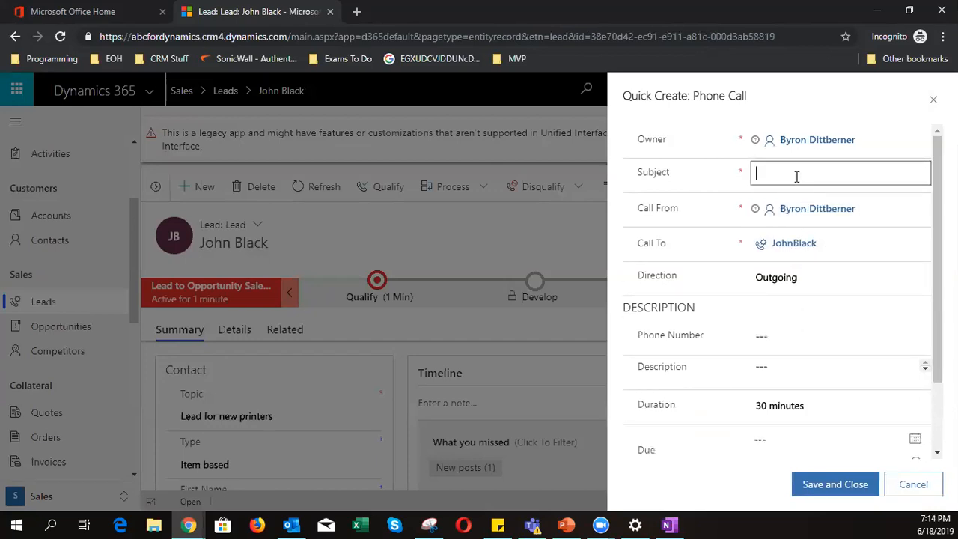
{"action": "type", "text": "Spoke"}
{"action": "key", "text": "BackSpace"}
{"action": "key", "text": "BackSpace"}
{"action": "key", "text": "BackSpace"}
{"action": "key", "text": "BackSpace"}
{"action": "key", "text": "BackSpace"}
{"action": "key", "text": "BackSpace"}
{"action": "type", "text": "Called to get appointment"}
- Enter the lead's phone number and the description 'Tried to call left message'
{"action": "left_click", "coordinate": [791, 338]}
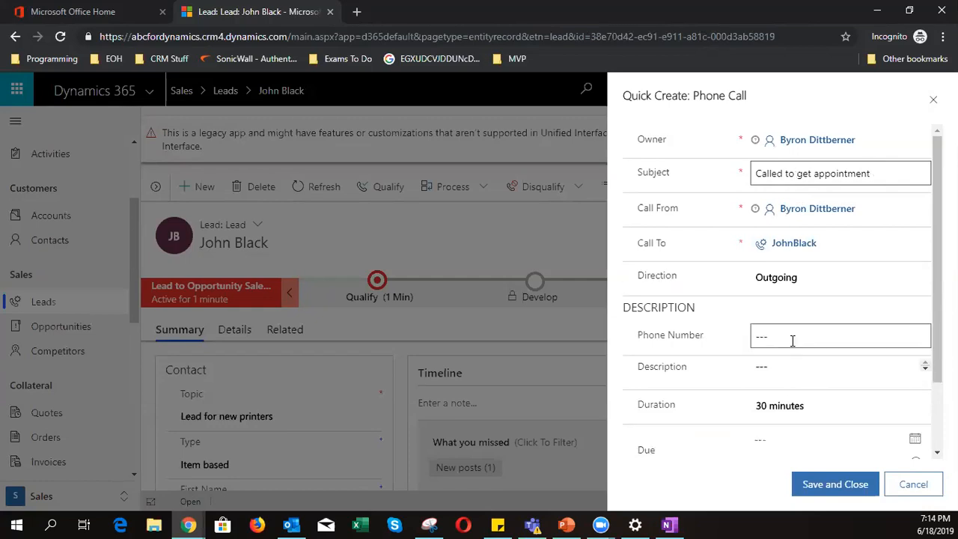
{"action": "type", "text": "0987654321"}
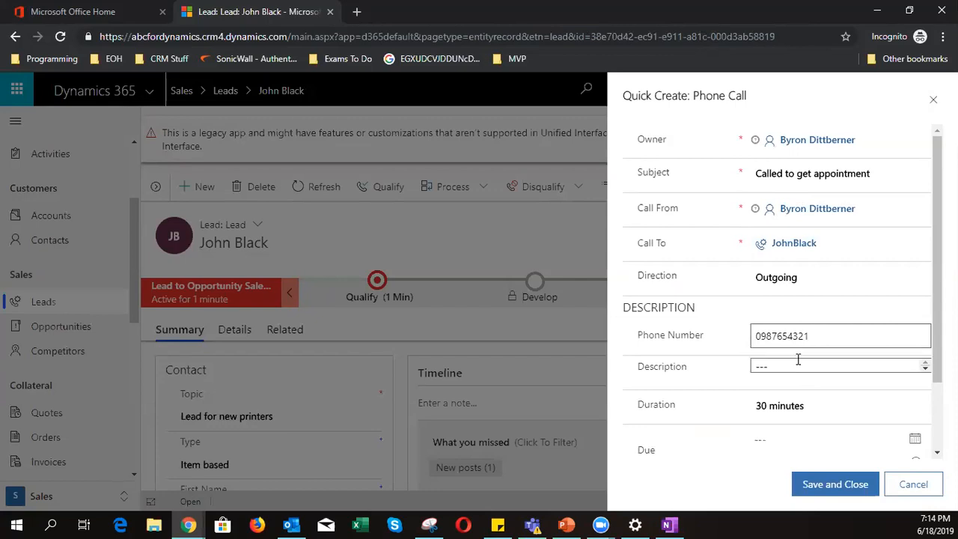
{"action": "left_click", "coordinate": [799, 365]}
{"action": "type", "text": "Tried to call left message"}
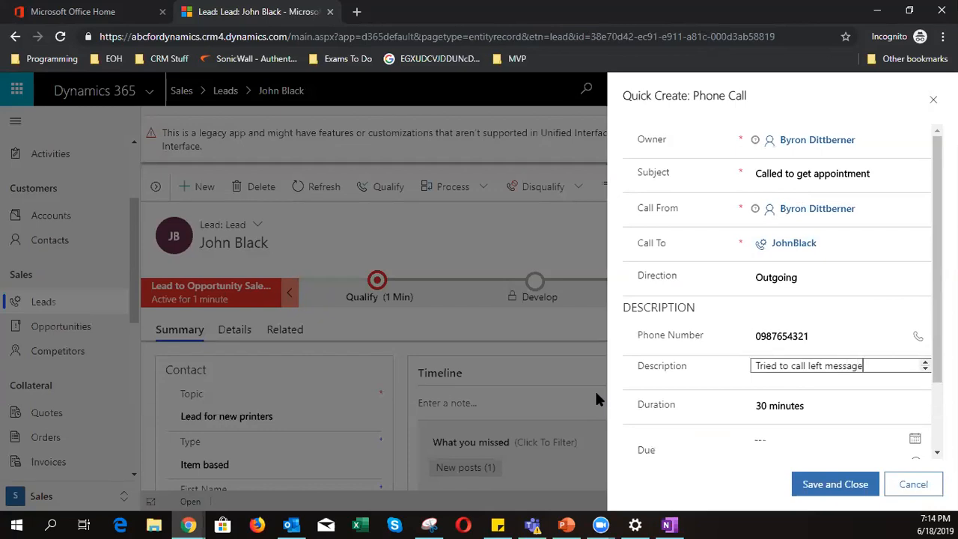
{"action": "scroll", "coordinate": [714, 447], "scroll_direction": "down", "scroll_amount": 2}
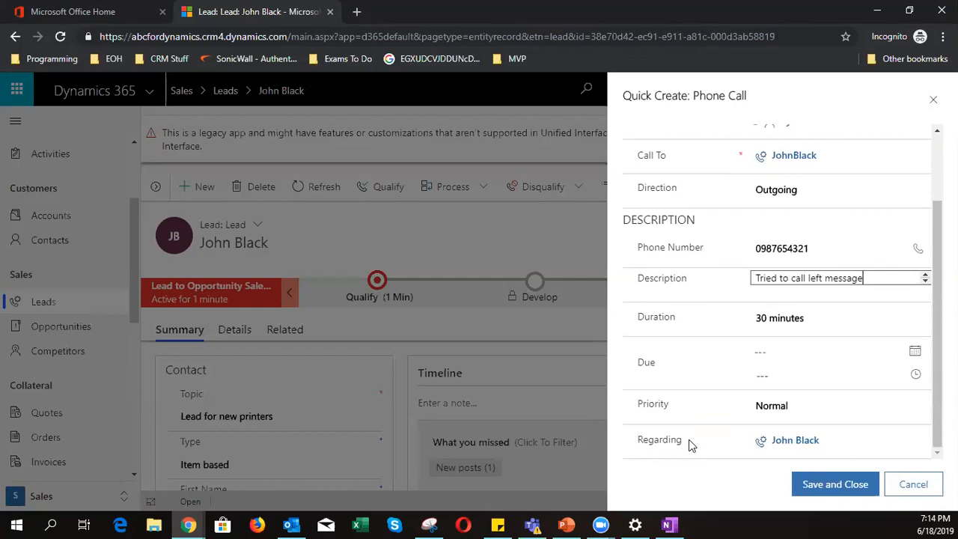
{"action": "scroll", "coordinate": [689, 442], "scroll_direction": "up", "scroll_amount": 2}
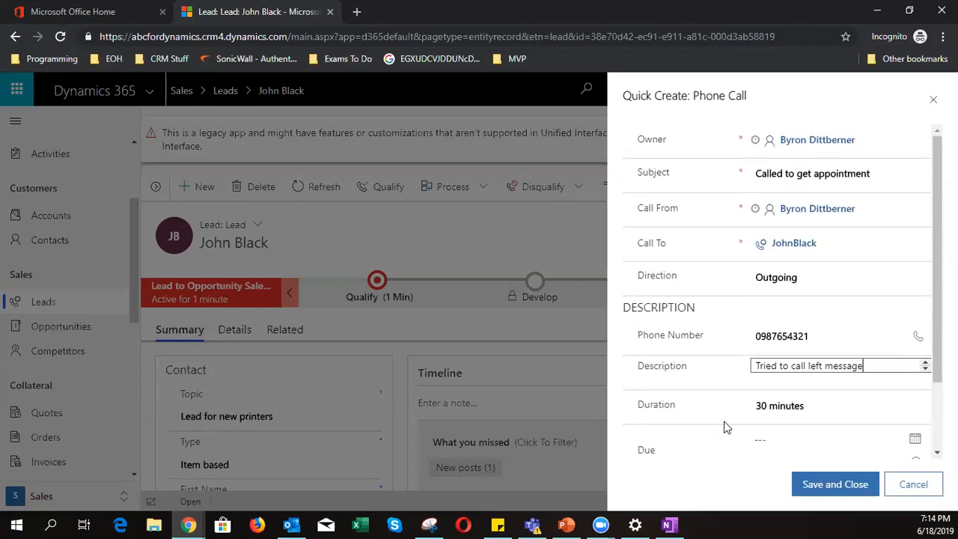
{"action": "scroll", "coordinate": [724, 427], "scroll_direction": "down", "scroll_amount": 2}
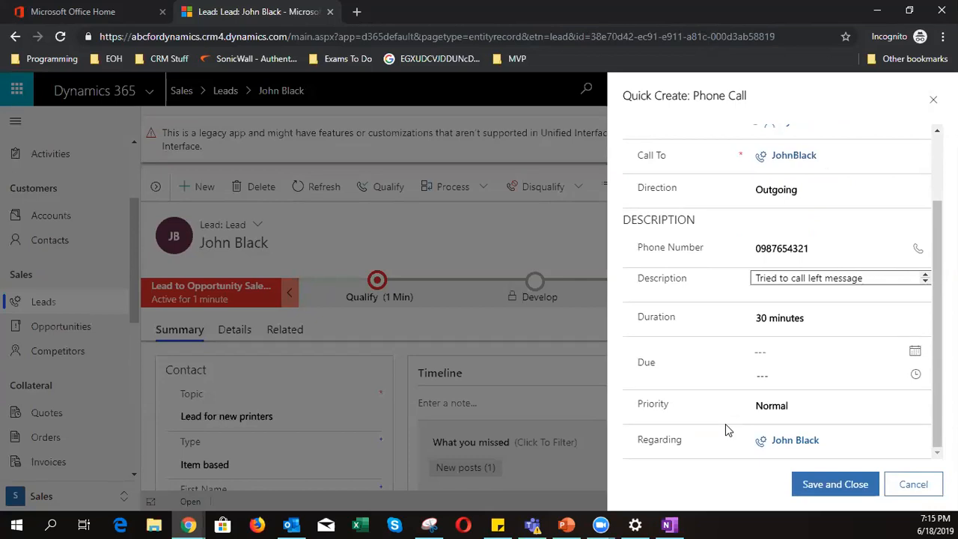
- Save and close the 'Called to get appointment' phone call so it appears under Coming Up
{"action": "left_click", "coordinate": [844, 486]}
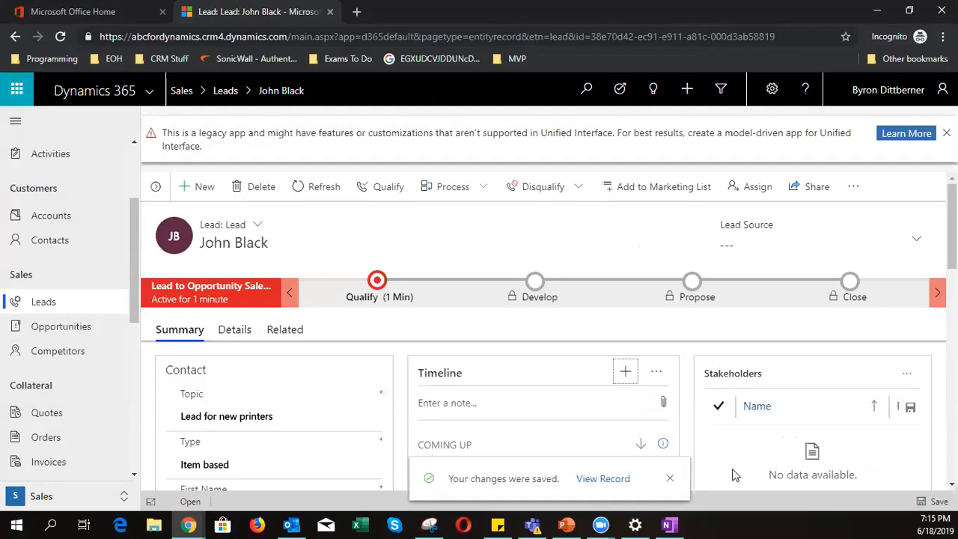
{"action": "scroll", "coordinate": [644, 366], "scroll_direction": "down", "scroll_amount": 2}
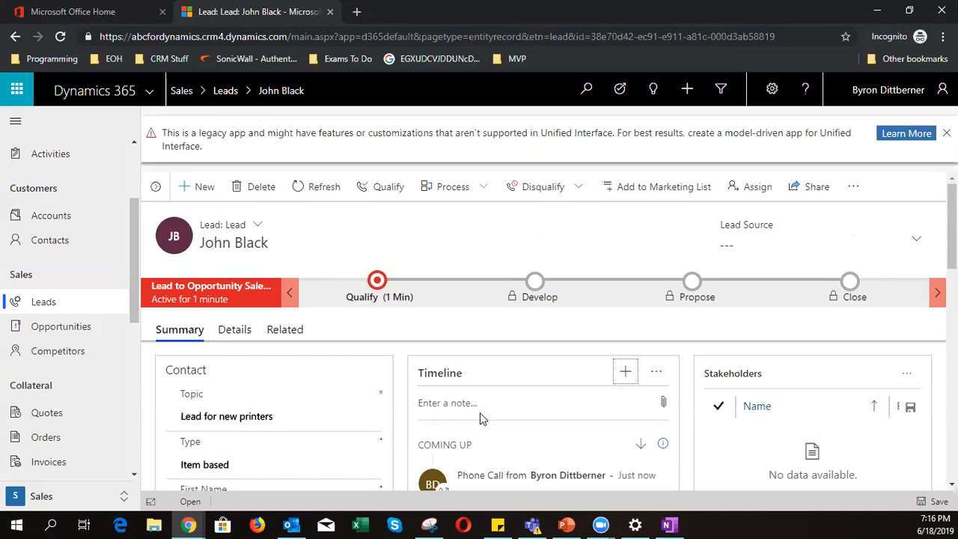
- Create a new email from the Timeline menu and check its prefilled From and To fields
{"action": "left_click", "coordinate": [625, 372]}
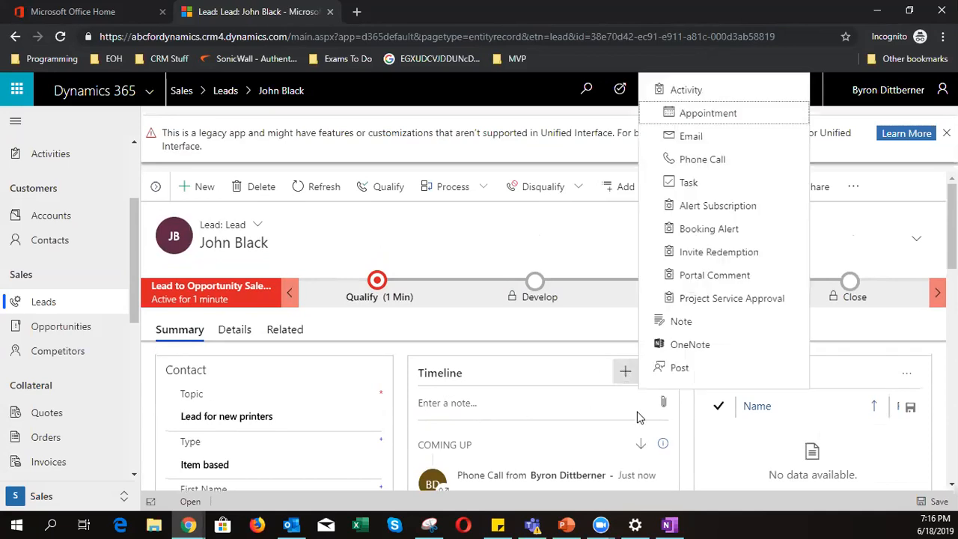
{"action": "left_click", "coordinate": [684, 141]}
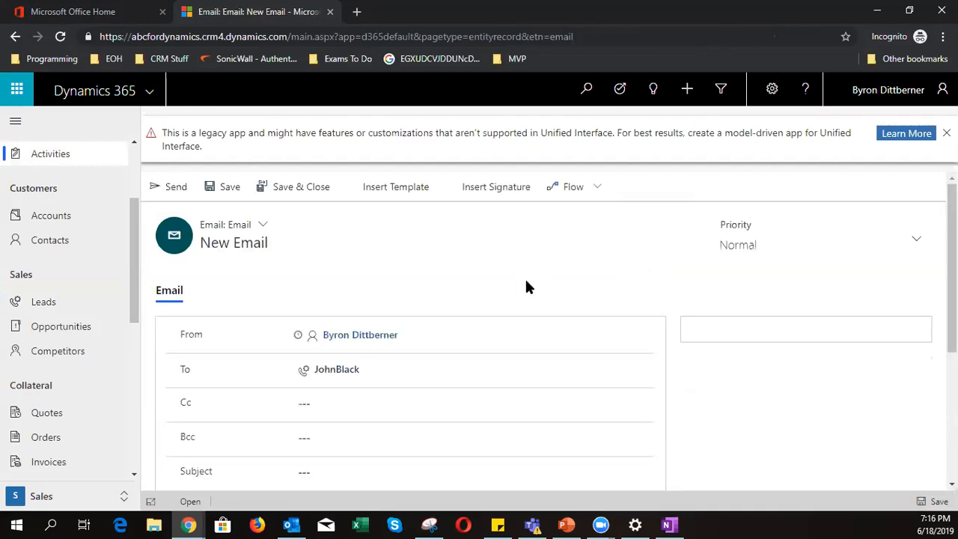
{"action": "left_click", "coordinate": [528, 345]}
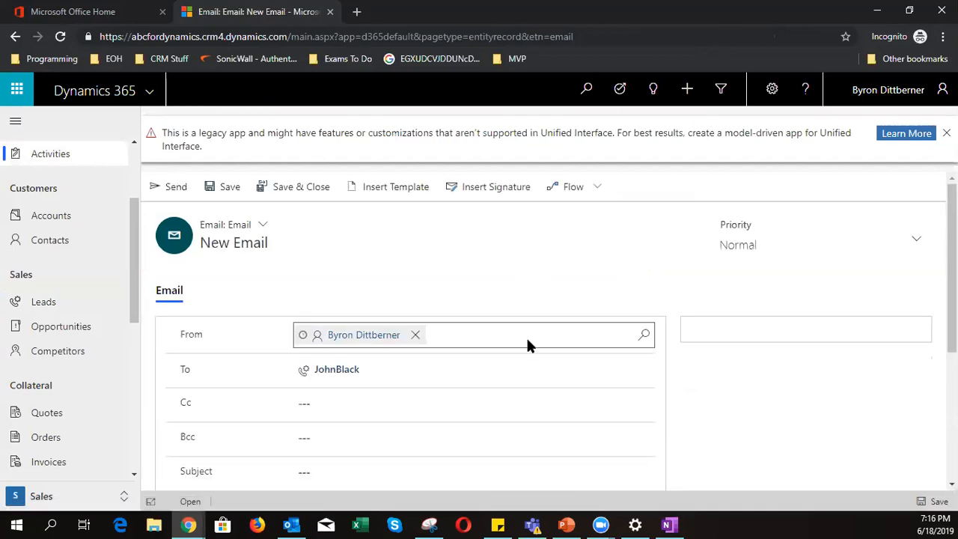
{"action": "scroll", "coordinate": [721, 423], "scroll_direction": "down", "scroll_amount": 2}
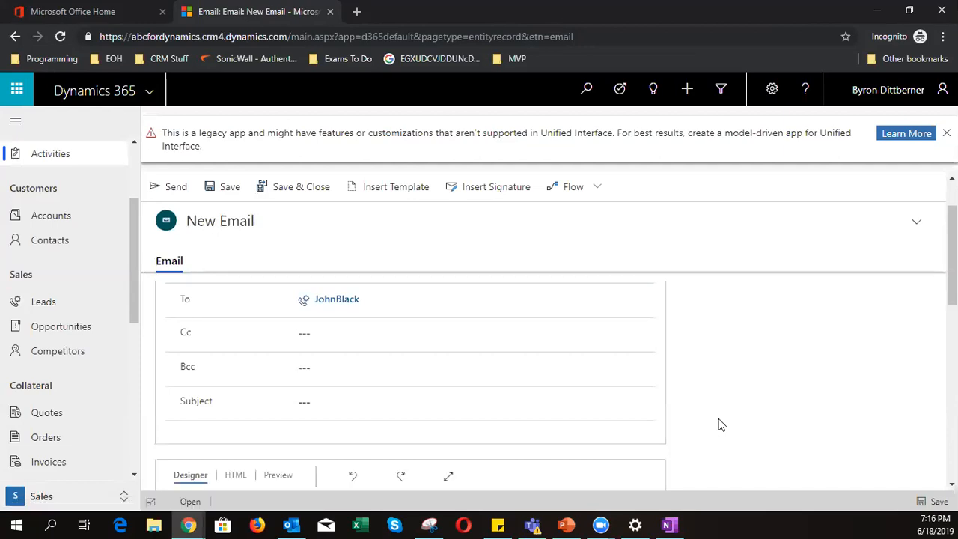
{"action": "scroll", "coordinate": [502, 389], "scroll_direction": "up", "scroll_amount": 2}
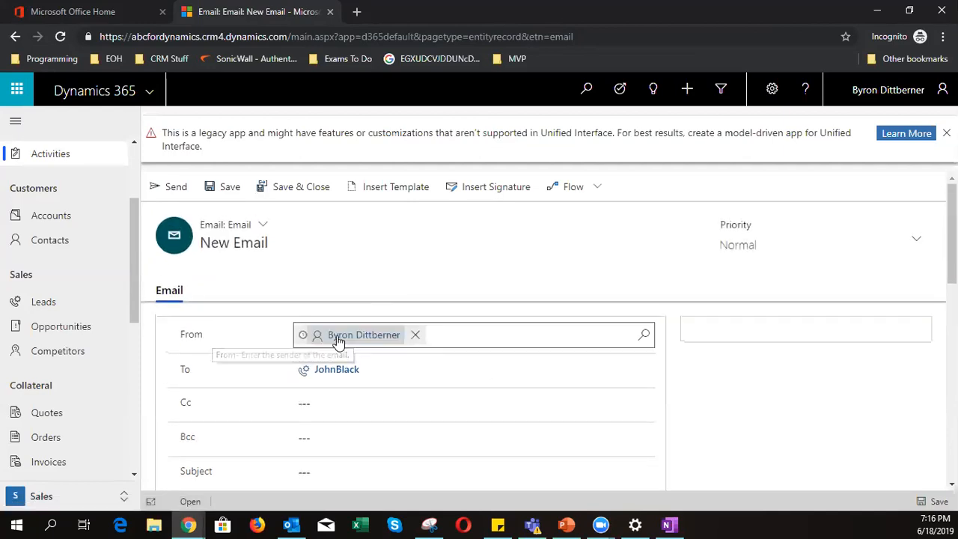
{"action": "mouse_move", "coordinate": [338, 341]}
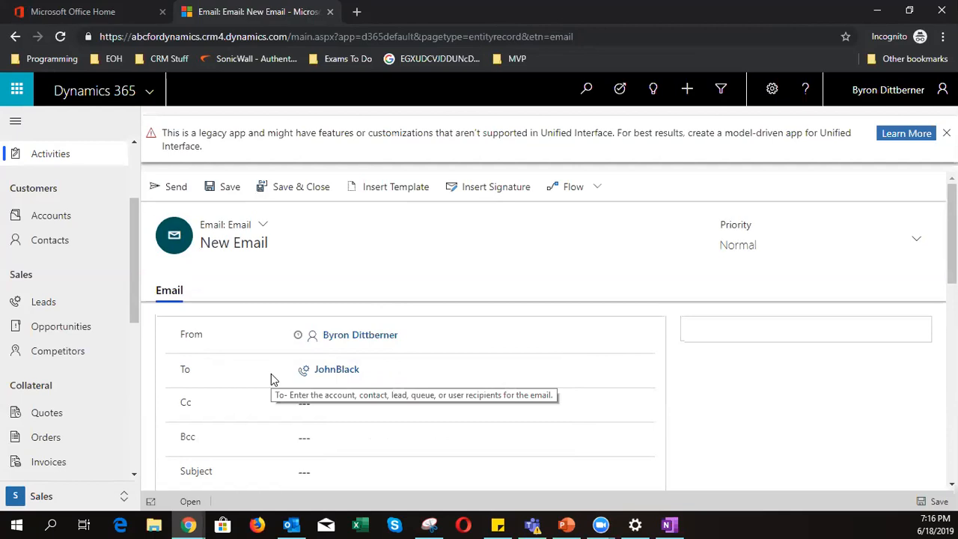
{"action": "scroll", "coordinate": [271, 374], "scroll_direction": "down", "scroll_amount": 1}
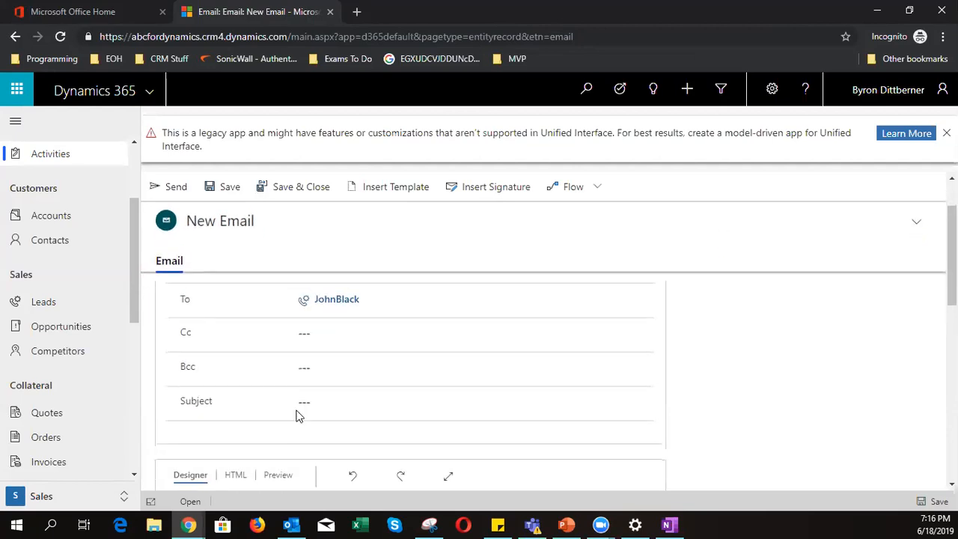
- Enter 'Request for appointment' as the email subject
{"action": "left_click", "coordinate": [341, 401]}
{"action": "type", "text": "Request for appointment"}
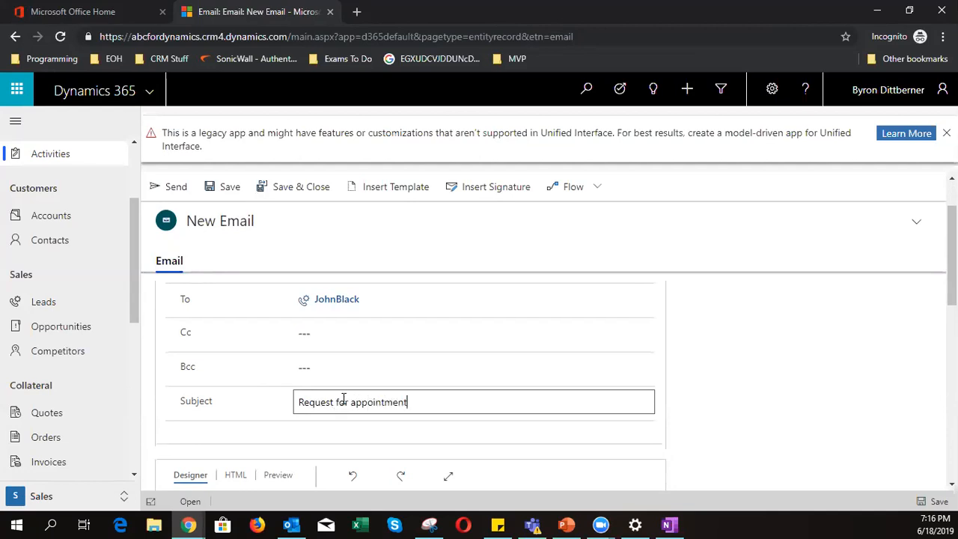
{"action": "scroll", "coordinate": [344, 402], "scroll_direction": "down", "scroll_amount": 3}
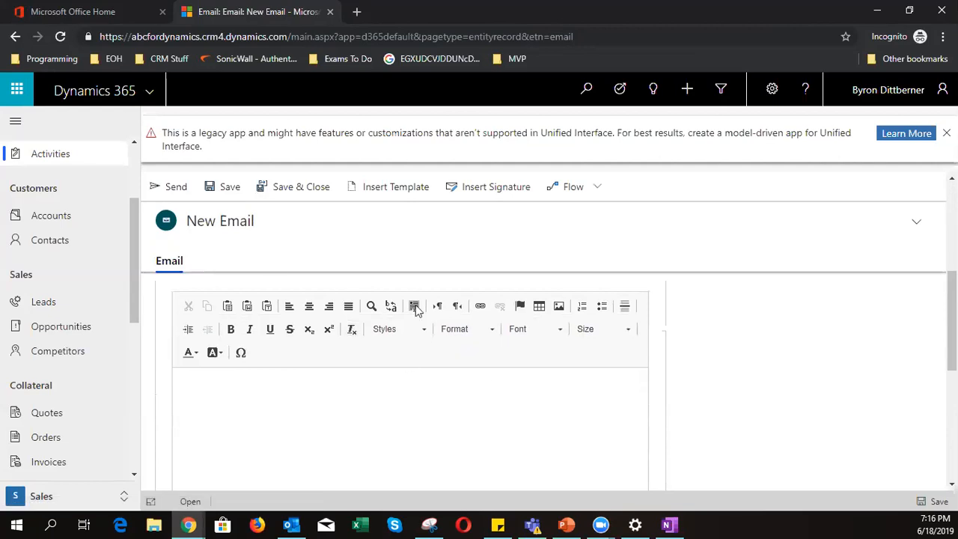
{"action": "scroll", "coordinate": [298, 423], "scroll_direction": "down", "scroll_amount": 1}
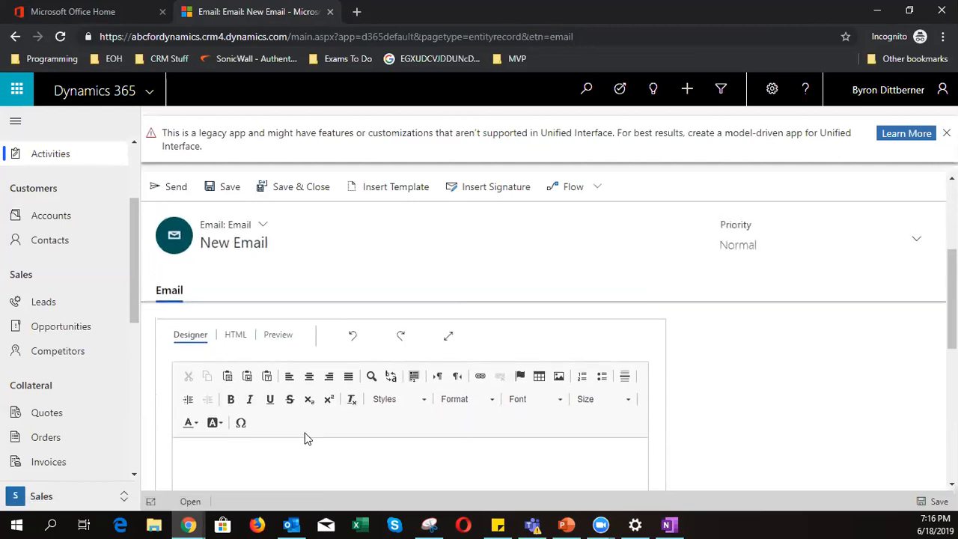
- Write a body thanking the lead for the meeting and asking their availability, signed with the sender's name, then view the HTML
{"action": "left_click", "coordinate": [297, 415]}
{"action": "type", "text": "Dear"}
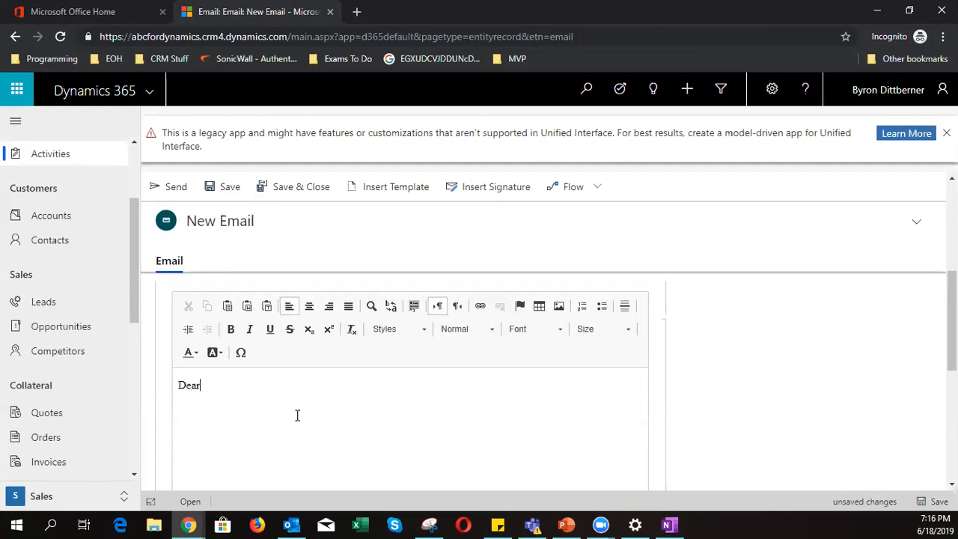
{"action": "type", "text": " John Thank yuo the meetign the other"}
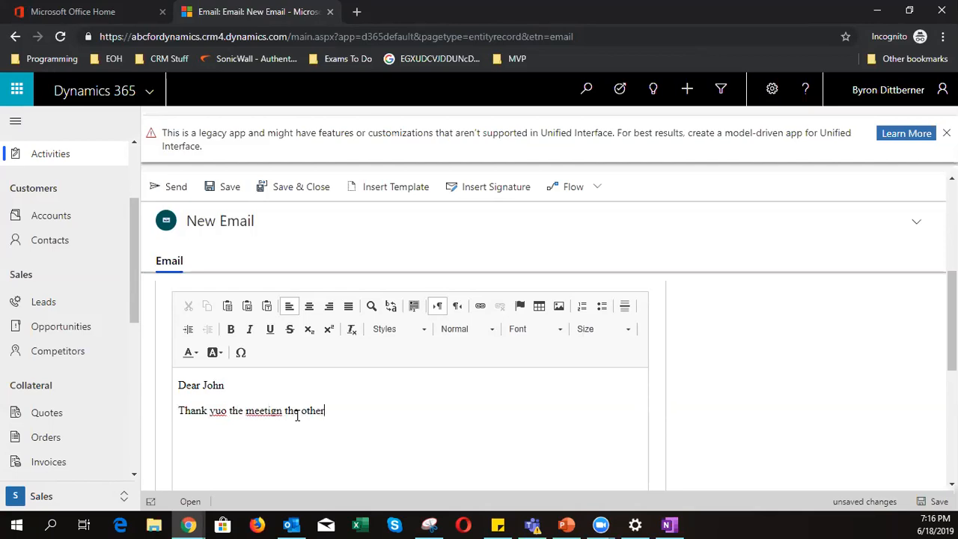
{"action": "key", "text": "BackSpace"}
{"action": "key", "text": "BackSpace"}
{"action": "key", "text": "BackSpace"}
{"action": "key", "text": "BackSpace"}
{"action": "key", "text": "BackSpace"}
{"action": "key", "text": "BackSpace"}
{"action": "key", "text": "BackSpace"}
{"action": "key", "text": "BackSpace"}
{"action": "key", "text": "BackSpace"}
{"action": "key", "text": "BackSpace"}
{"action": "key", "text": "BackSpace"}
{"action": "key", "text": "BackSpace"}
{"action": "type", "text": "ng the other day"}
{"action": "left_click", "coordinate": [221, 410]}
{"action": "key", "text": "BackSpace"}
{"action": "type", "text": "u the meeting the other day. "}
{"action": "type", "text": "Please let m"}
{"action": "type", "text": "e know your "}
{"action": "type", "text": "ava"}
{"action": "type", "text": "ila"}
{"action": "type", "text": "bil"}
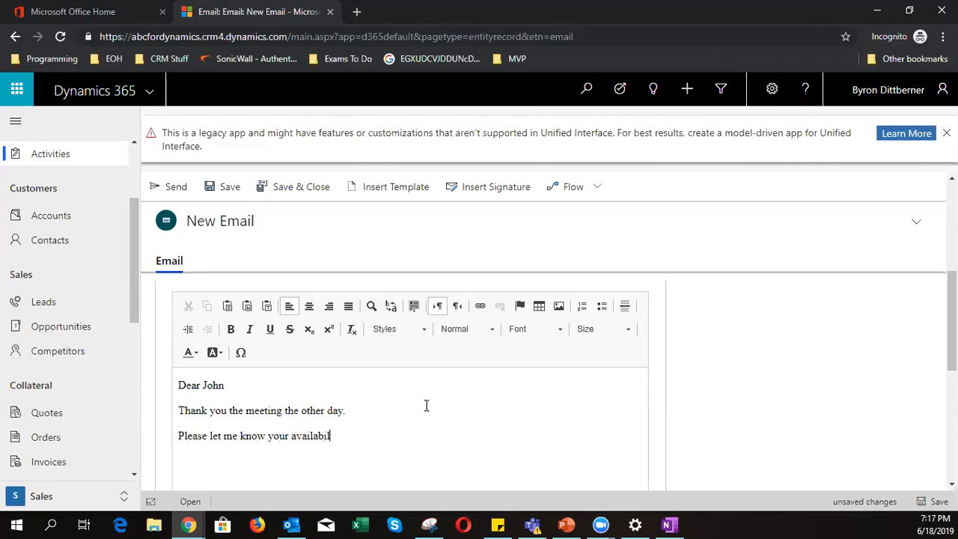
{"action": "type", "text": "ity for "}
{"action": "type", "text": "an appointment. "}
{"action": "type", "text": "Regards"}
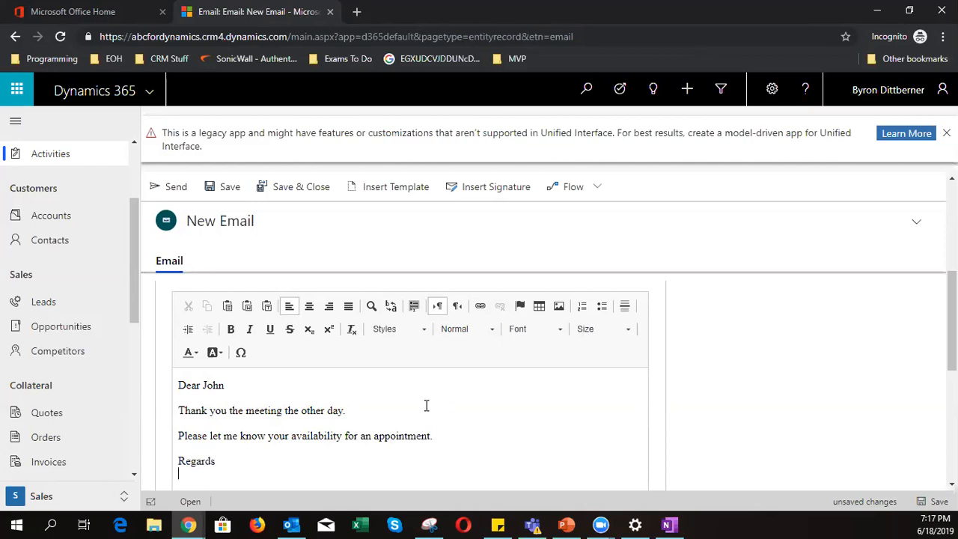
{"action": "key", "text": "Return"}
{"action": "type", "text": "Byron"}
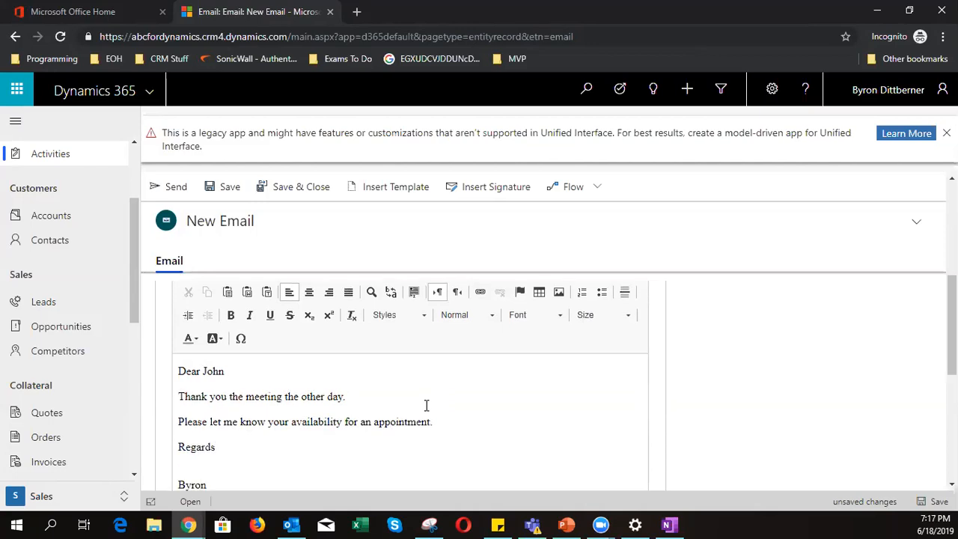
{"action": "scroll", "coordinate": [370, 415], "scroll_direction": "down", "scroll_amount": 1}
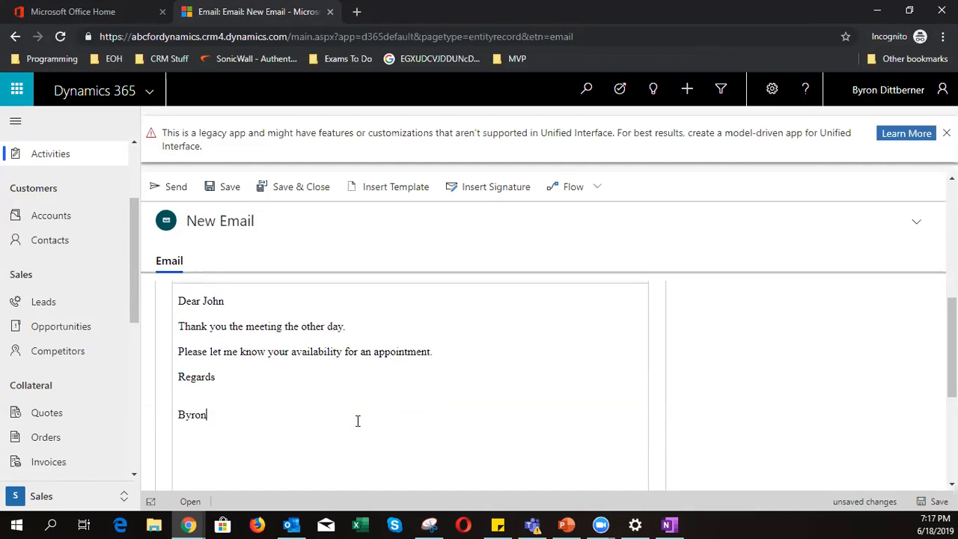
{"action": "scroll", "coordinate": [358, 421], "scroll_direction": "down", "scroll_amount": 3}
{"action": "scroll", "coordinate": [358, 421], "scroll_direction": "up", "scroll_amount": 3}
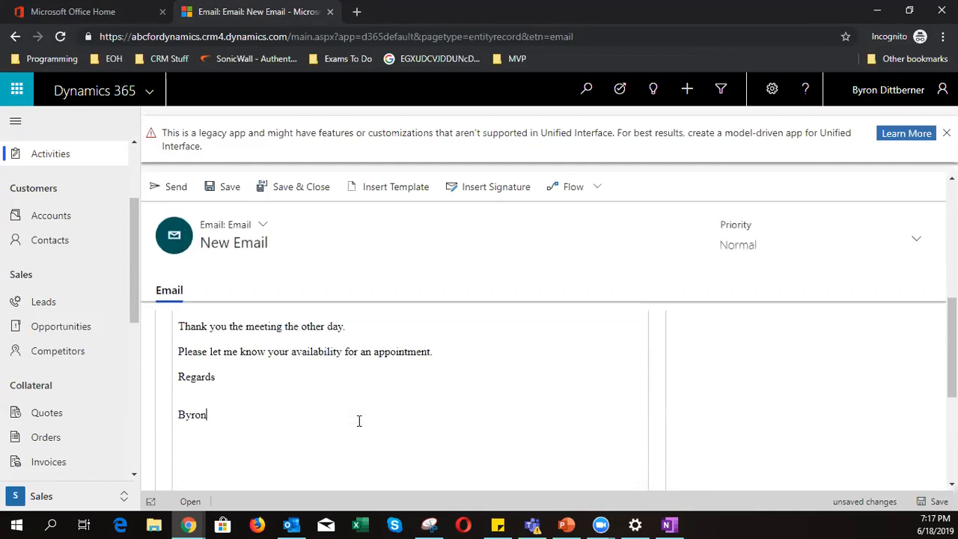
{"action": "scroll", "coordinate": [359, 421], "scroll_direction": "up", "scroll_amount": 2}
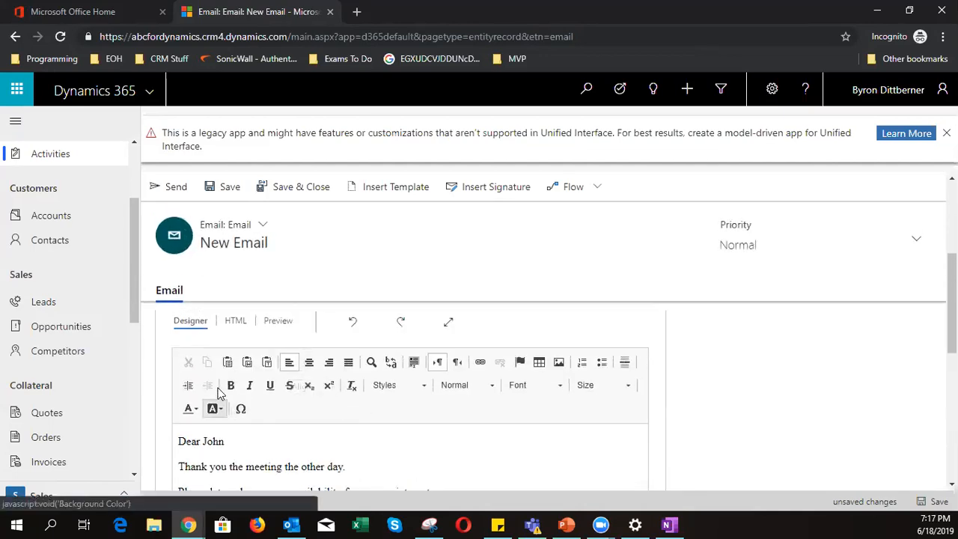
{"action": "left_click", "coordinate": [235, 322]}
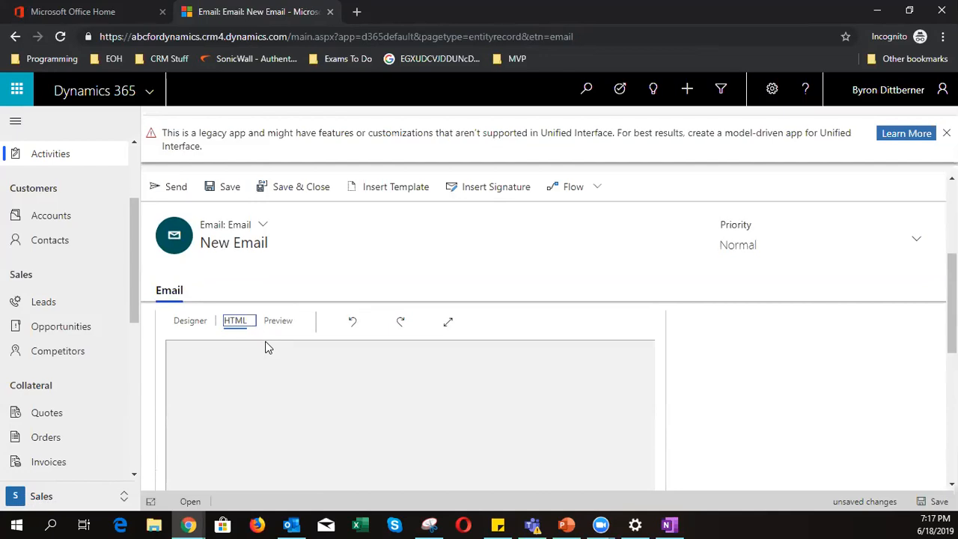
- Add an empty <button></button> tag pair on a new line below the HTML body
{"action": "scroll", "coordinate": [267, 348], "scroll_direction": "down", "scroll_amount": 2}
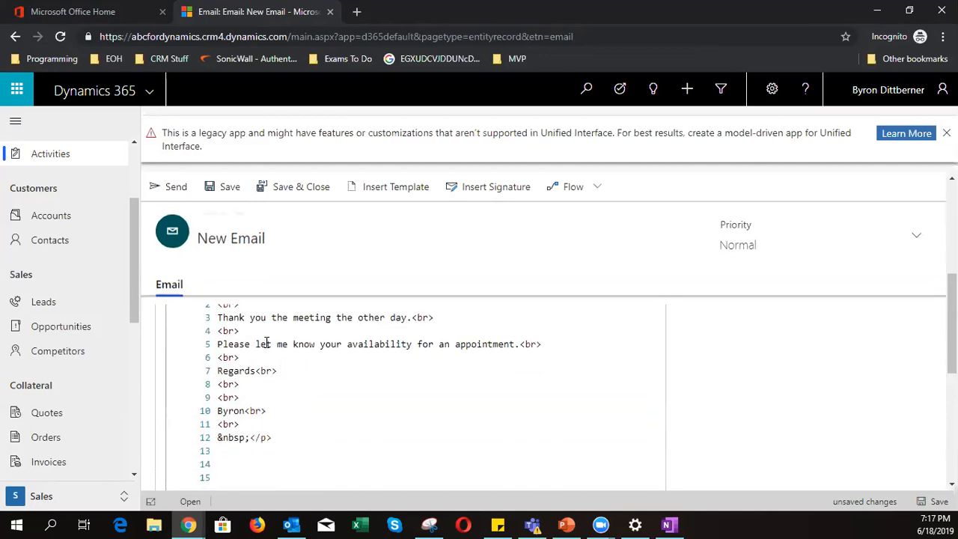
{"action": "left_click", "coordinate": [285, 432]}
{"action": "key", "text": "Return"}
{"action": "key", "text": "Return"}
{"action": "type", "text": "<><>"}
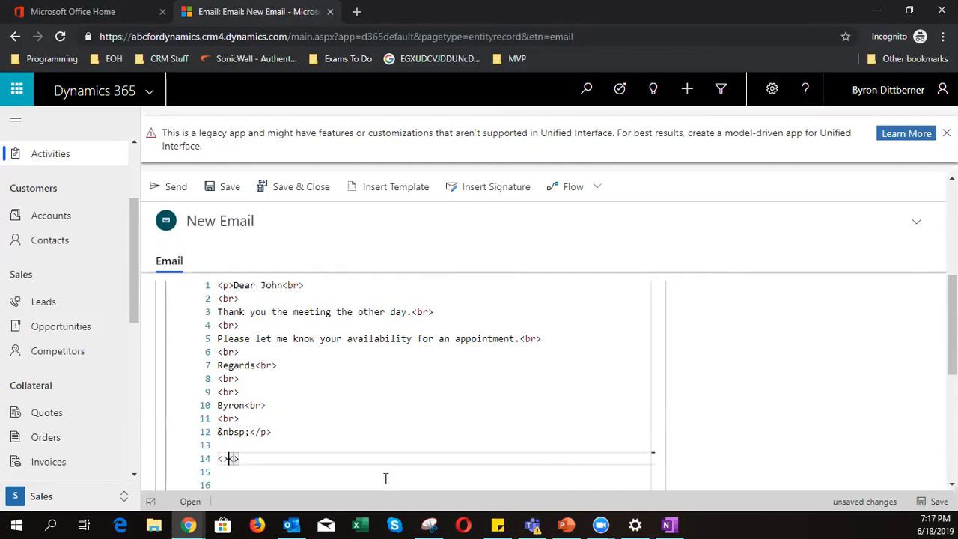
{"action": "key", "text": "Left"}
{"action": "type", "text": "button"}
{"action": "key", "text": "Right"}
{"action": "key", "text": "Right"}
{"action": "type", "text": "button"}
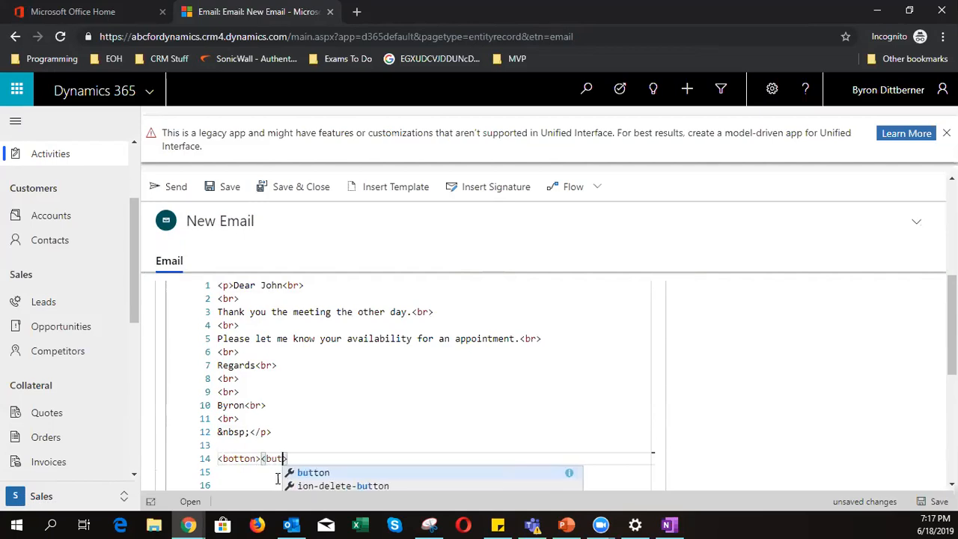
{"action": "key", "text": "Left"}
{"action": "key", "text": "Left"}
{"action": "key", "text": "Left"}
{"action": "key", "text": "Left"}
{"action": "key", "text": "Left"}
{"action": "key", "text": "Left"}
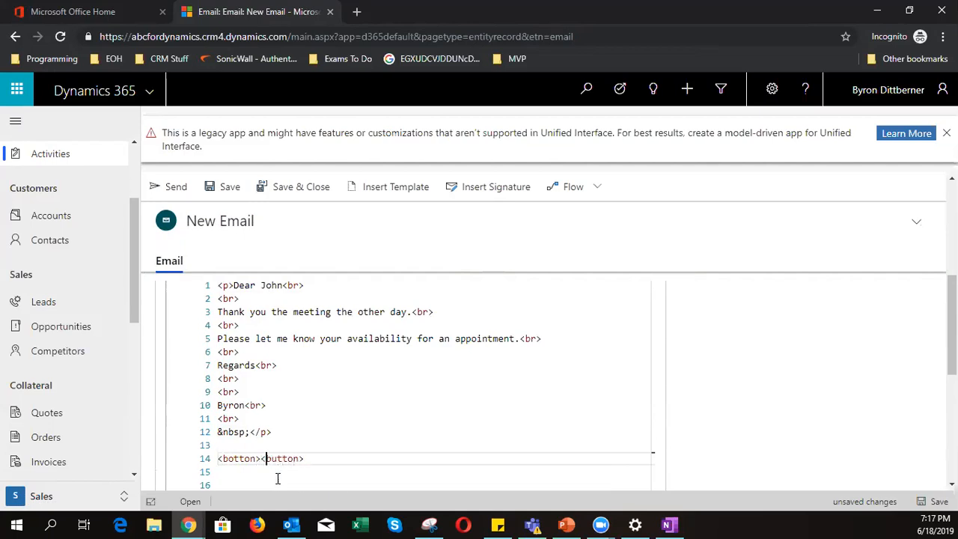
{"action": "type", "text": "/"}
{"action": "key", "text": "Left"}
{"action": "key", "text": "Left"}
- Label the button 'Complete Survey' and add an empty onclick="" attribute to its opening tag
{"action": "mouse_move", "coordinate": [285, 523]}
{"action": "type", "text": "Complete Survery"}
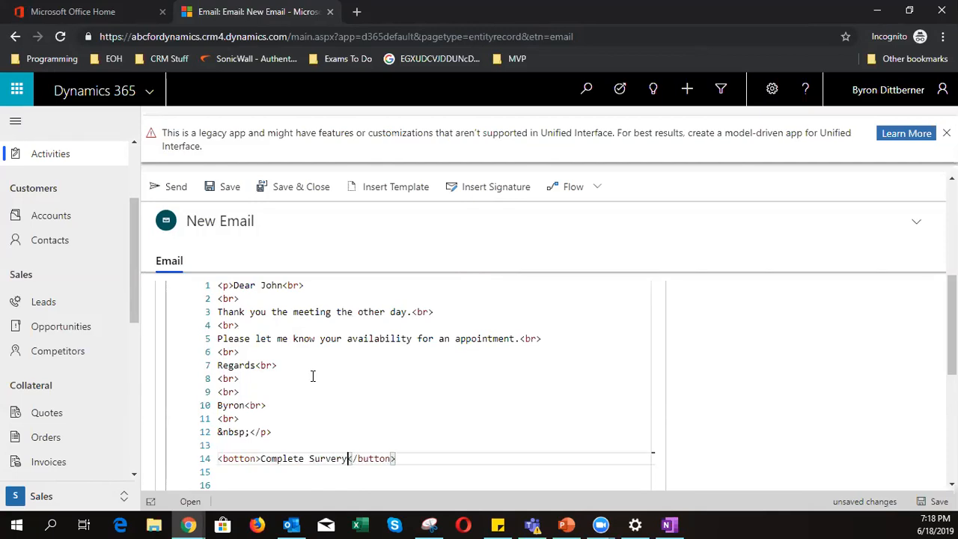
{"action": "key", "text": "BackSpace"}
{"action": "key", "text": "BackSpace"}
{"action": "type", "text": "y"}
{"action": "double_click", "coordinate": [247, 458]}
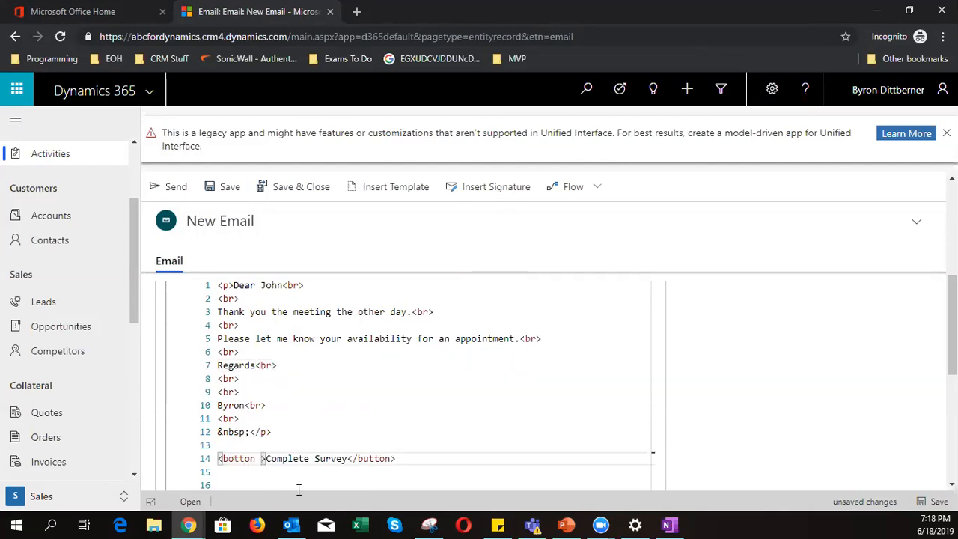
{"action": "type", "text": "onclick"}
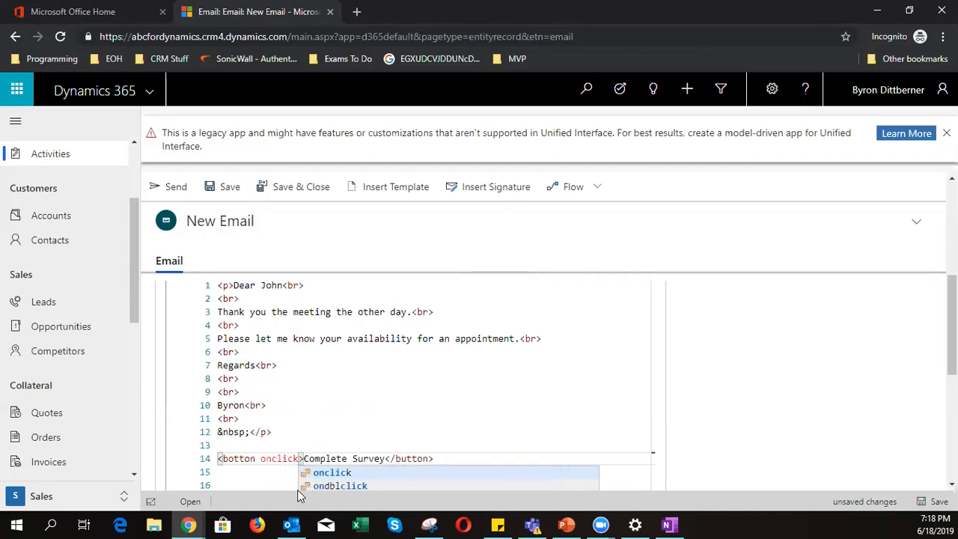
{"action": "type", "text": "=\""}
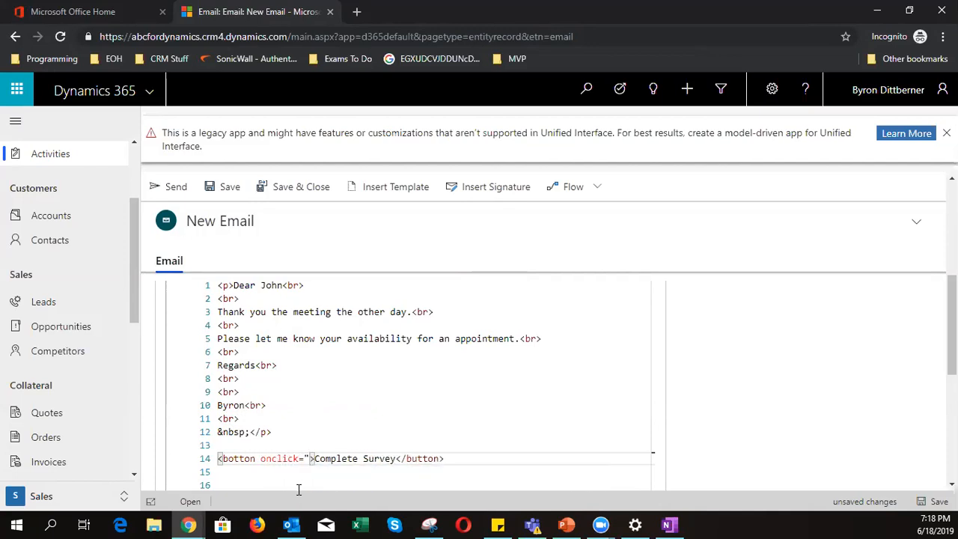
{"action": "type", "text": "\""}
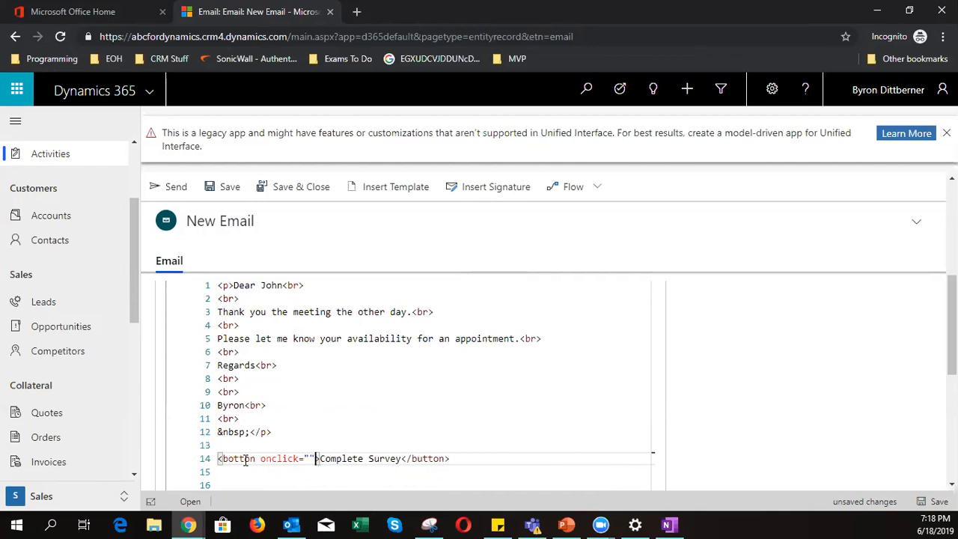
- Delete the empty onclick="" attribute from the Complete Survey button tag on line 14
{"action": "left_click", "coordinate": [265, 392]}
{"action": "scroll", "coordinate": [273, 389], "scroll_direction": "up", "scroll_amount": 3}
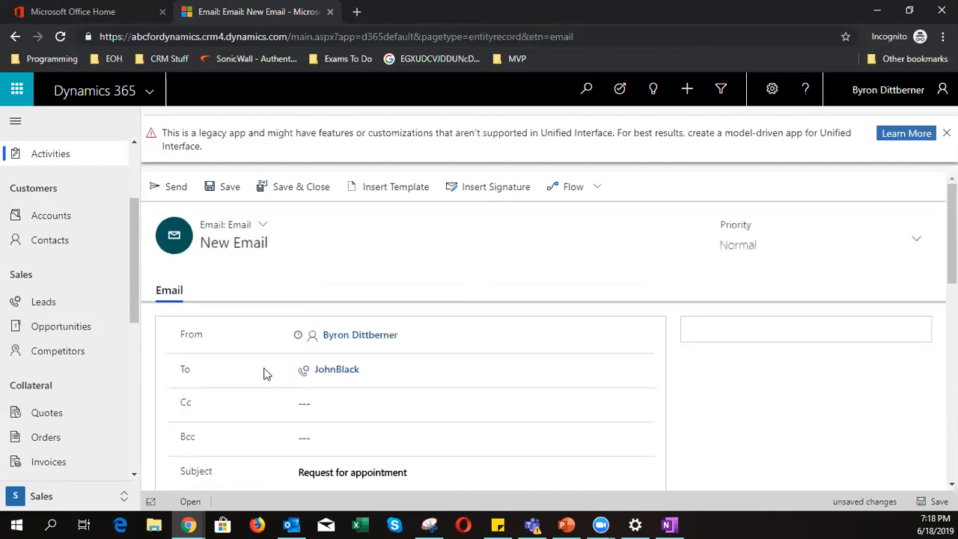
{"action": "scroll", "coordinate": [264, 375], "scroll_direction": "down", "scroll_amount": 5}
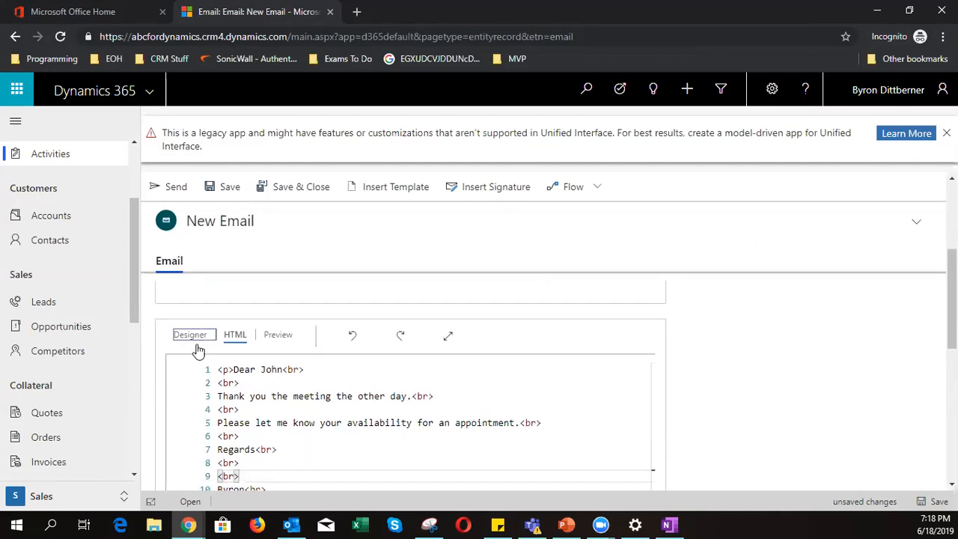
{"action": "left_click", "coordinate": [192, 335]}
{"action": "scroll", "coordinate": [306, 425], "scroll_direction": "down", "scroll_amount": 5}
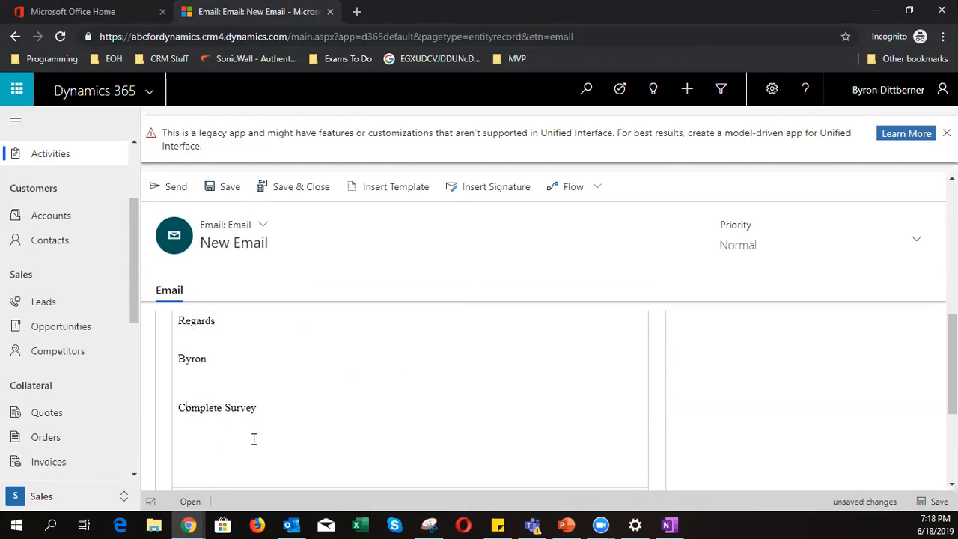
{"action": "scroll", "coordinate": [253, 439], "scroll_direction": "up", "scroll_amount": 5}
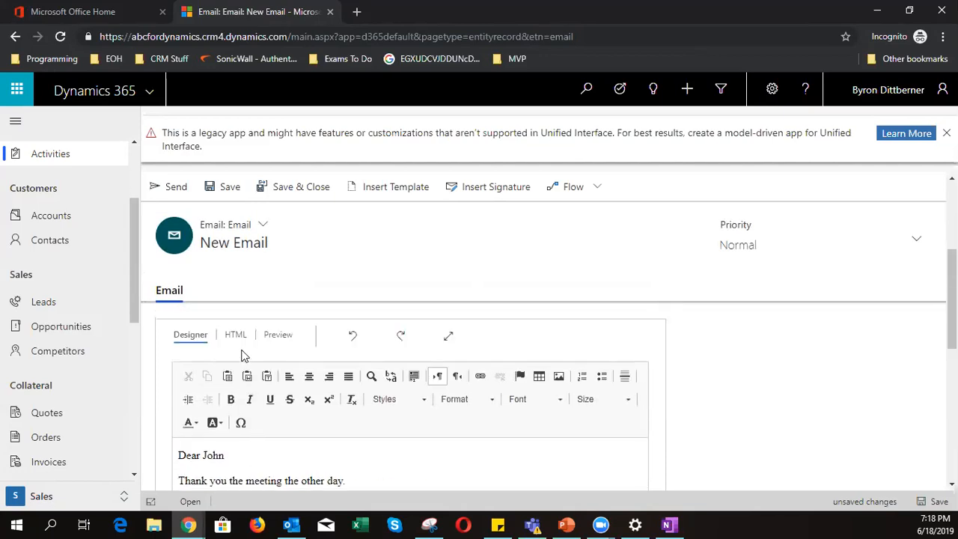
{"action": "left_click", "coordinate": [235, 336]}
{"action": "scroll", "coordinate": [348, 441], "scroll_direction": "down", "scroll_amount": 3}
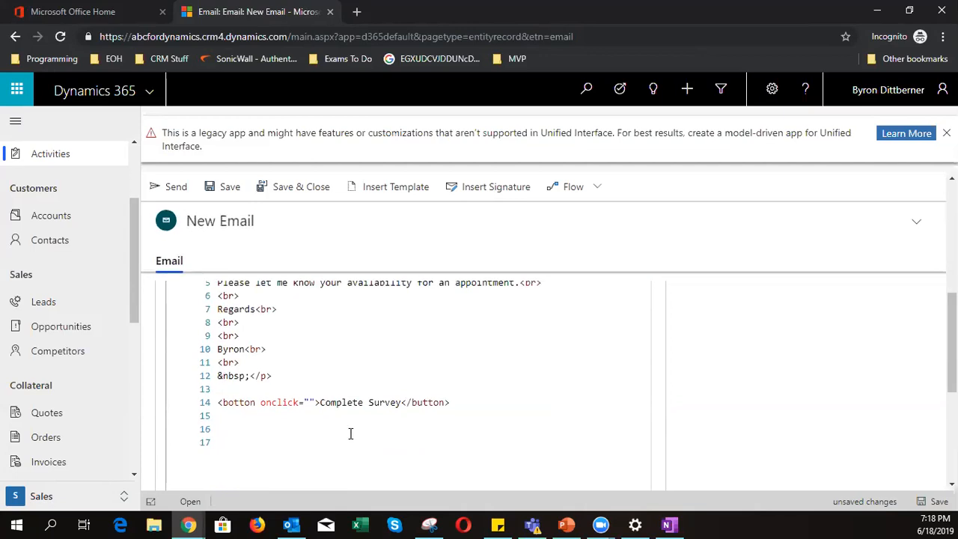
{"action": "left_click_drag", "start_coordinate": [314, 398], "coordinate": [261, 402]}
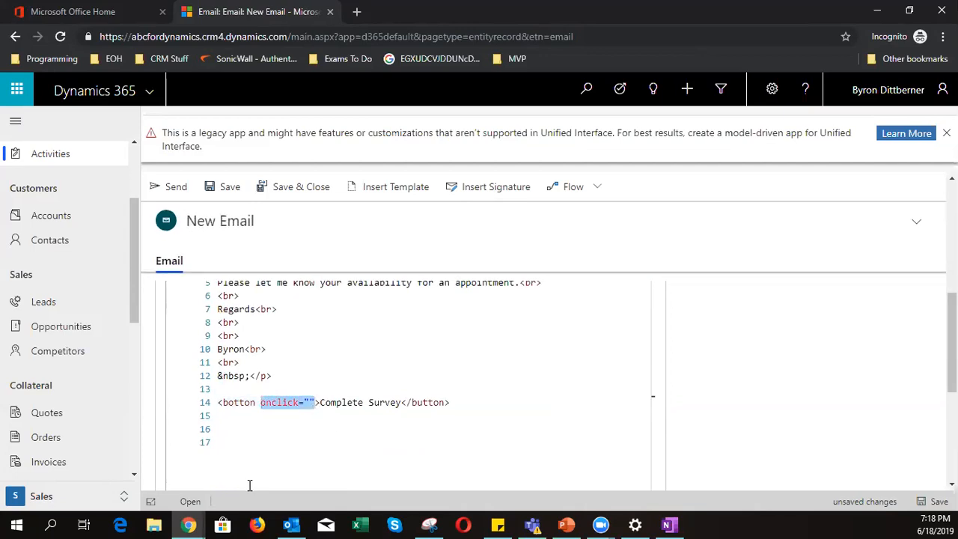
{"action": "key", "text": "BackSpace"}
{"action": "key", "text": "BackSpace"}
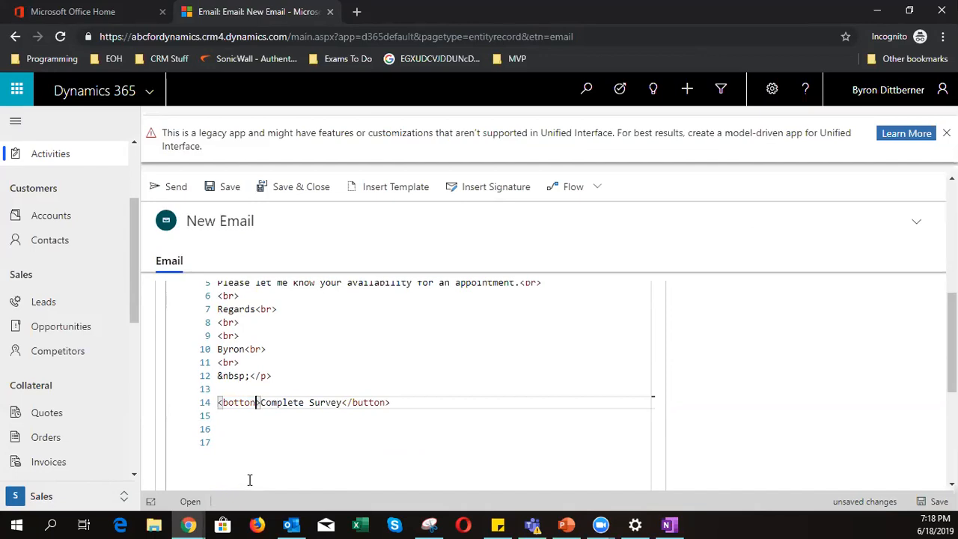
{"action": "scroll", "coordinate": [256, 452], "scroll_direction": "up", "scroll_amount": 1}
{"action": "scroll", "coordinate": [256, 451], "scroll_direction": "up", "scroll_amount": 5}
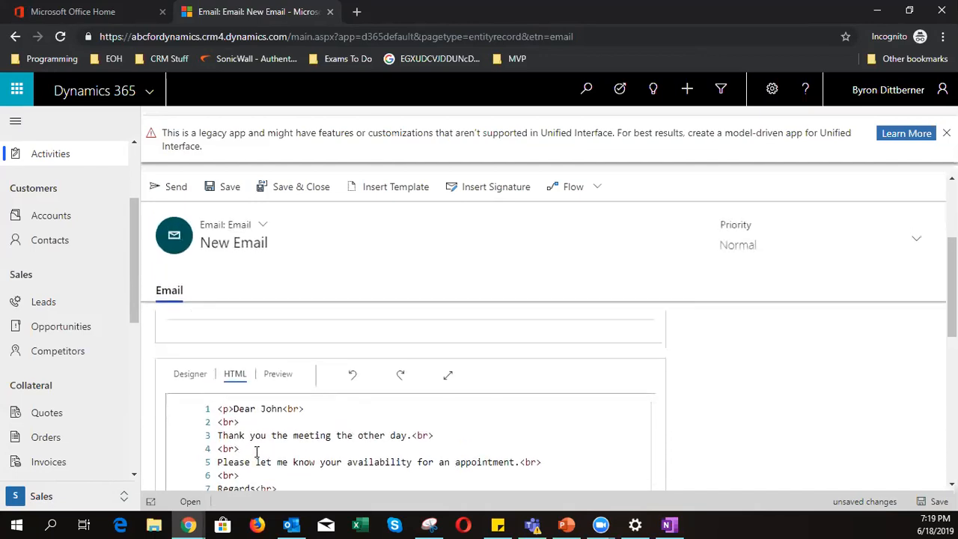
{"action": "scroll", "coordinate": [257, 449], "scroll_direction": "down", "scroll_amount": 3}
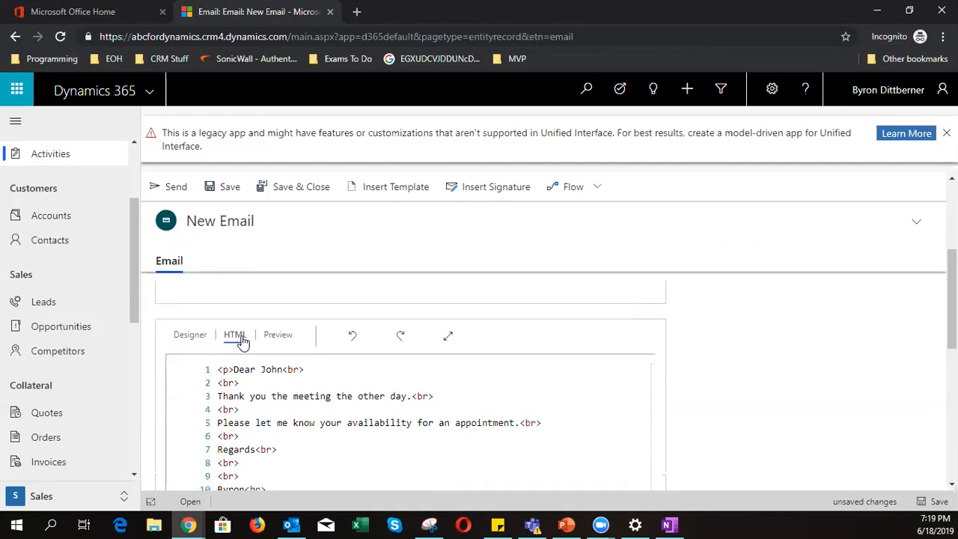
- Preview the email at desktop, tablet portrait and landscape, and mobile portrait and landscape sizes
{"action": "left_click", "coordinate": [276, 336]}
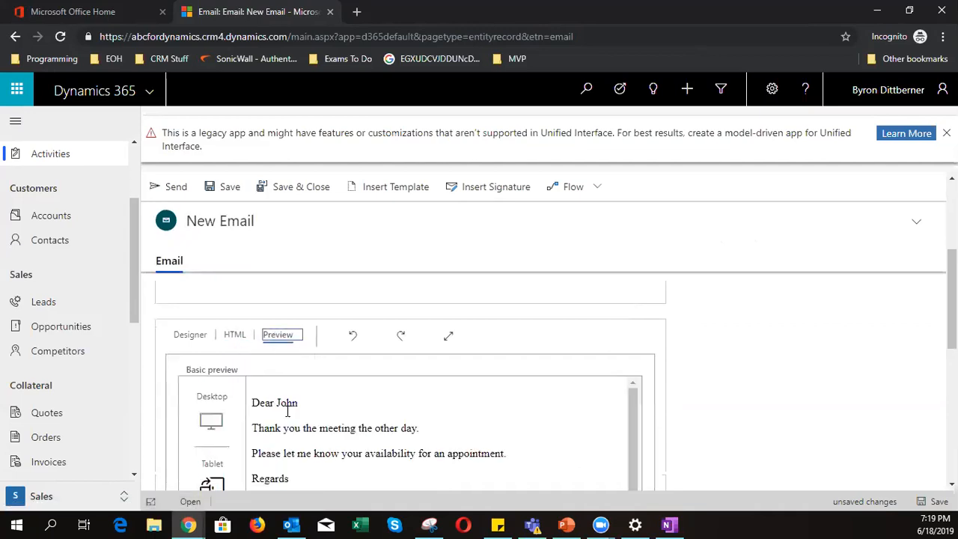
{"action": "scroll", "coordinate": [307, 422], "scroll_direction": "down", "scroll_amount": 1}
{"action": "scroll", "coordinate": [436, 415], "scroll_direction": "down", "scroll_amount": 3}
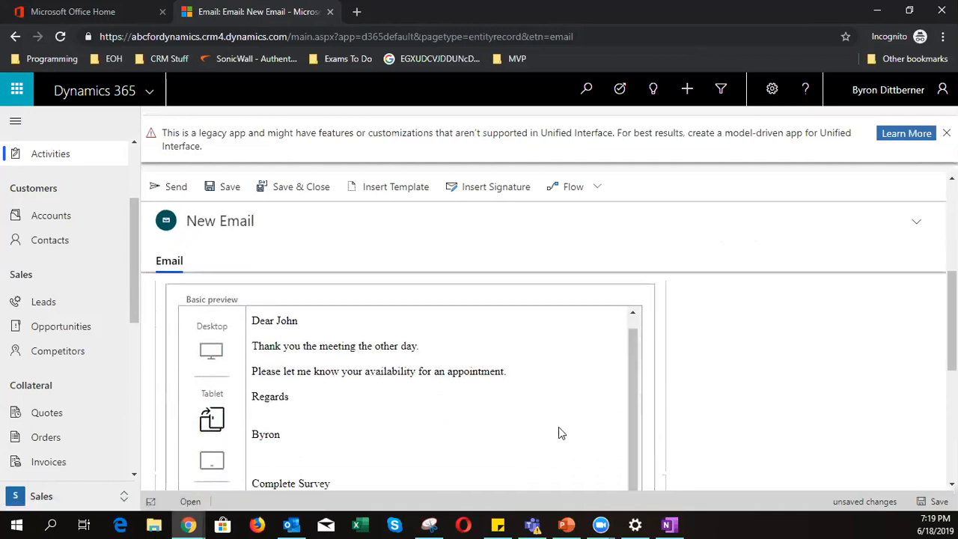
{"action": "scroll", "coordinate": [544, 425], "scroll_direction": "up", "scroll_amount": 1}
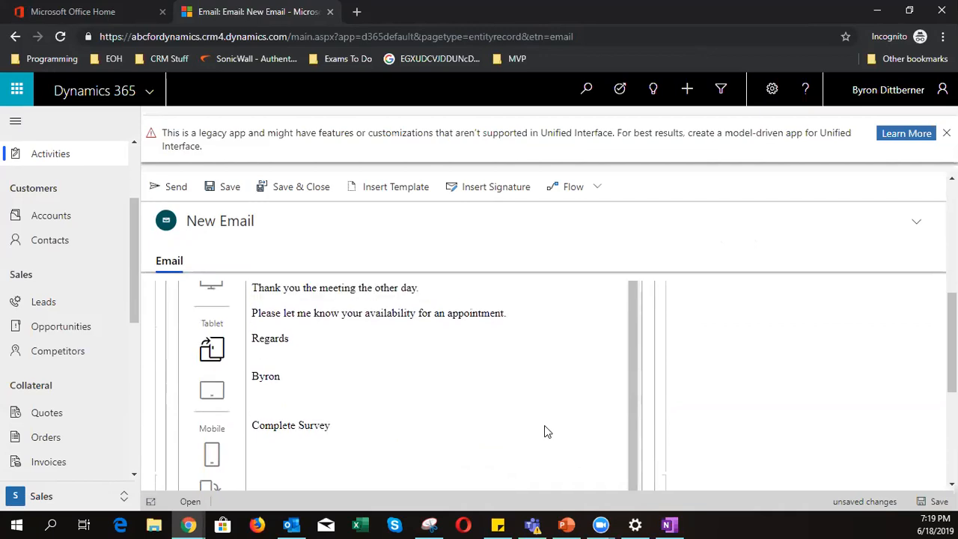
{"action": "scroll", "coordinate": [421, 411], "scroll_direction": "up", "scroll_amount": 5}
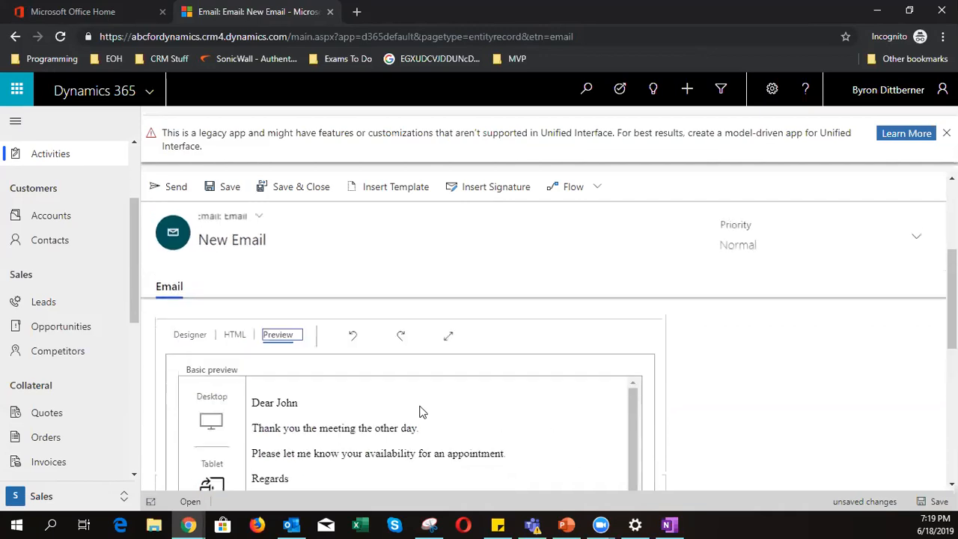
{"action": "left_click", "coordinate": [212, 423]}
{"action": "scroll", "coordinate": [240, 451], "scroll_direction": "down", "scroll_amount": 1}
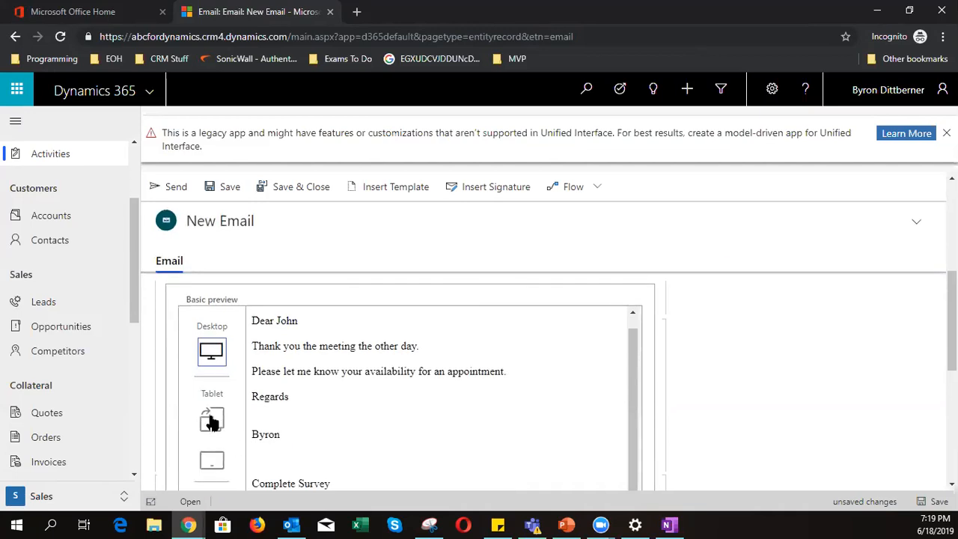
{"action": "left_click", "coordinate": [214, 420]}
{"action": "scroll", "coordinate": [220, 426], "scroll_direction": "down", "scroll_amount": 1}
{"action": "left_click", "coordinate": [210, 392]}
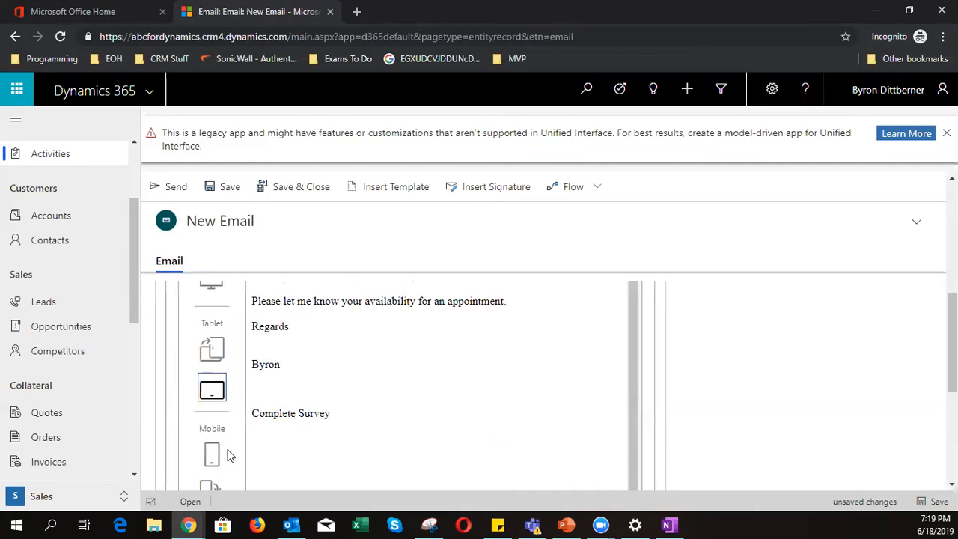
{"action": "left_click", "coordinate": [214, 458]}
{"action": "scroll", "coordinate": [225, 448], "scroll_direction": "down", "scroll_amount": 1}
{"action": "left_click", "coordinate": [211, 432]}
{"action": "scroll", "coordinate": [341, 426], "scroll_direction": "up", "scroll_amount": 5}
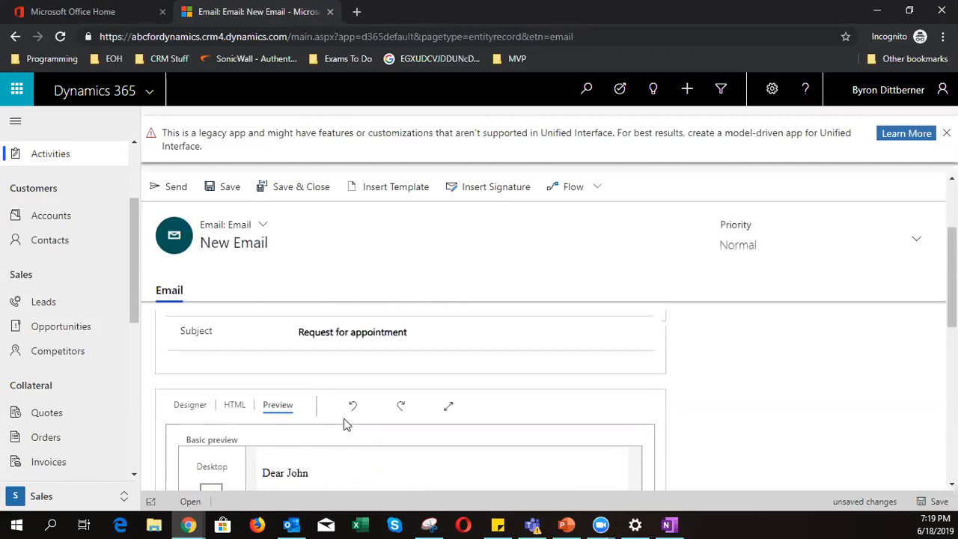
- Return to the Designer view and send the 'Request for appointment' email
{"action": "left_click", "coordinate": [188, 406]}
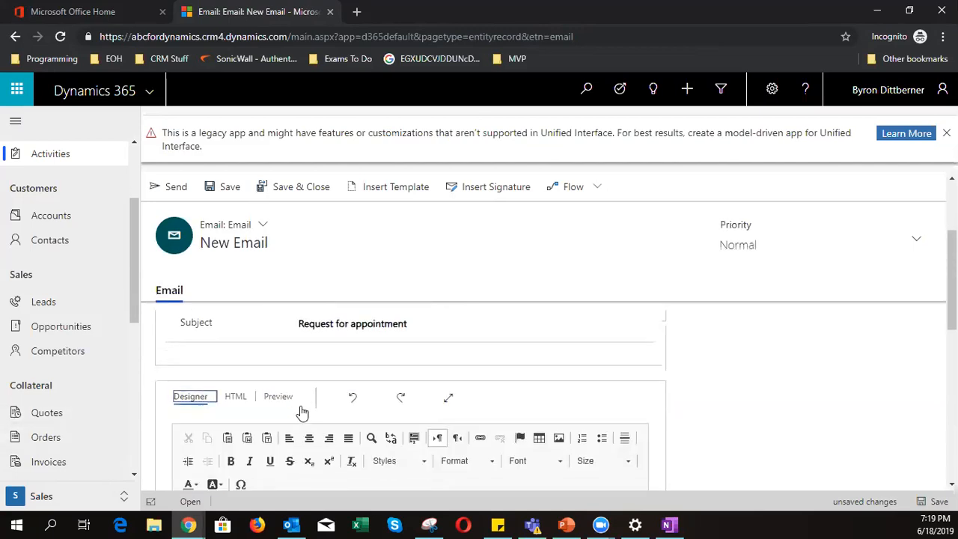
{"action": "scroll", "coordinate": [302, 412], "scroll_direction": "down", "scroll_amount": 3}
{"action": "scroll", "coordinate": [302, 407], "scroll_direction": "up", "scroll_amount": 3}
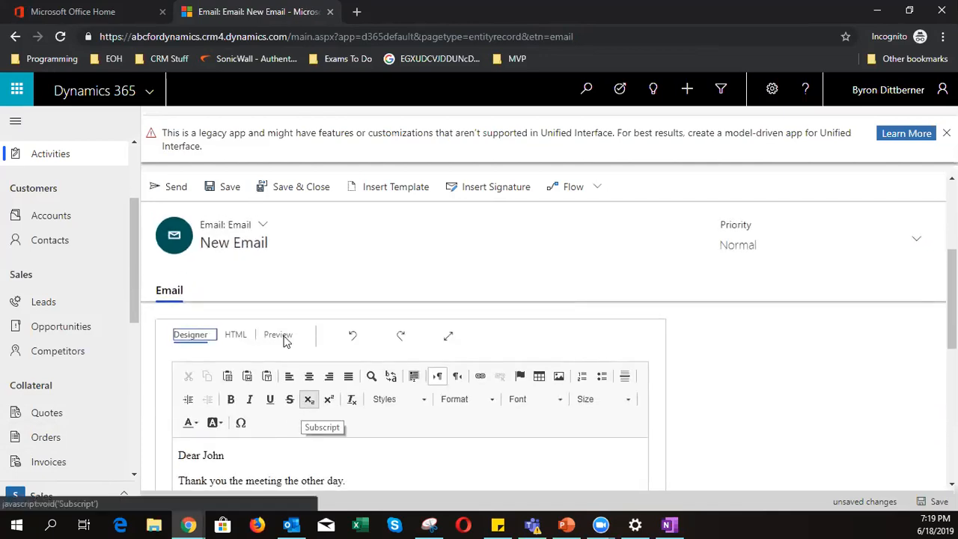
{"action": "left_click", "coordinate": [154, 187]}
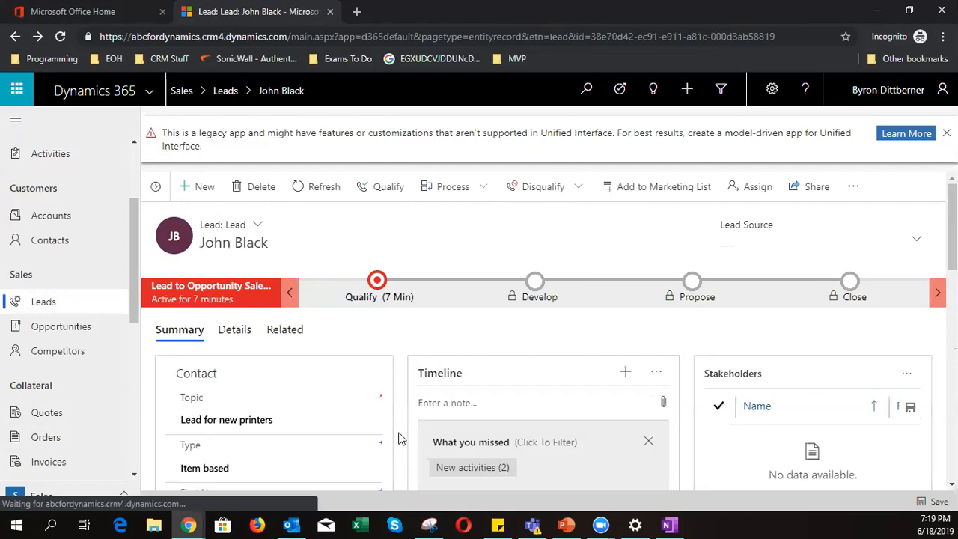
- Scroll the lead's timeline to review the sent 'Request for appointment' email and the phone call
{"action": "scroll", "coordinate": [398, 436], "scroll_direction": "down", "scroll_amount": 5}
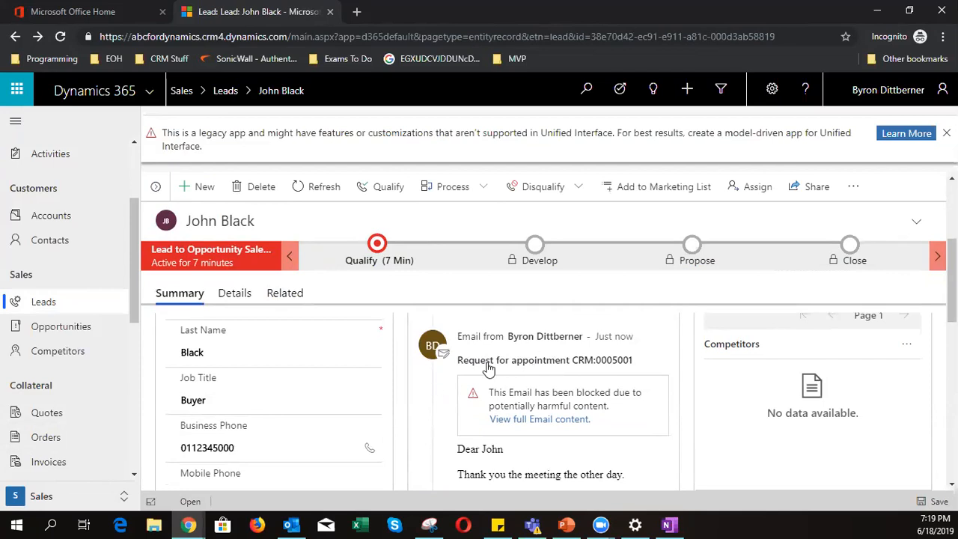
{"action": "scroll", "coordinate": [491, 370], "scroll_direction": "down", "scroll_amount": 2}
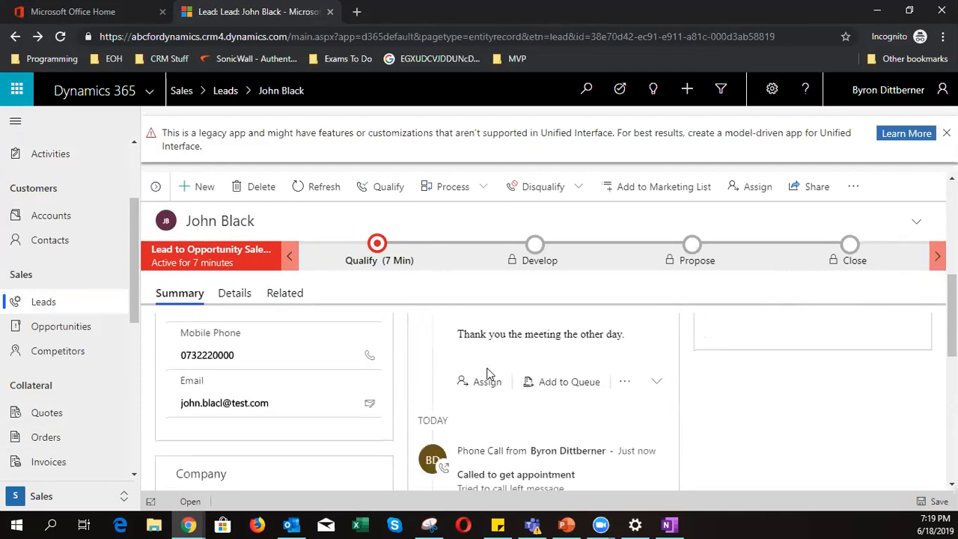
{"action": "scroll", "coordinate": [502, 404], "scroll_direction": "up", "scroll_amount": 2}
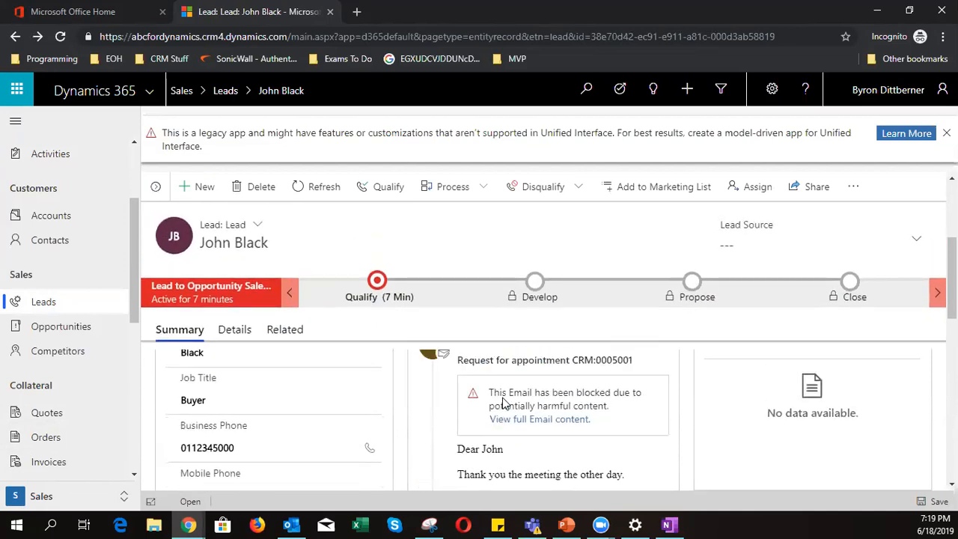
{"action": "scroll", "coordinate": [503, 405], "scroll_direction": "down", "scroll_amount": 3}
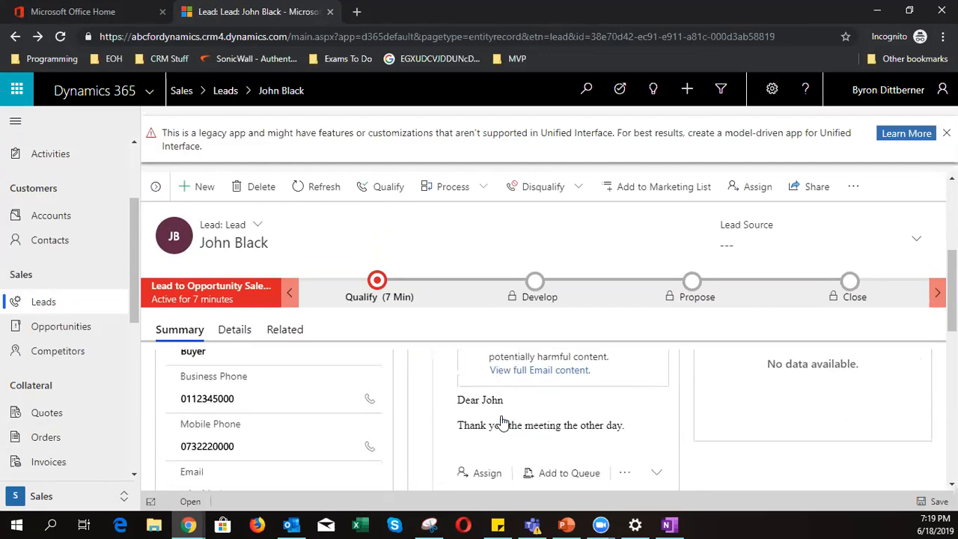
{"action": "scroll", "coordinate": [476, 434], "scroll_direction": "up", "scroll_amount": 3}
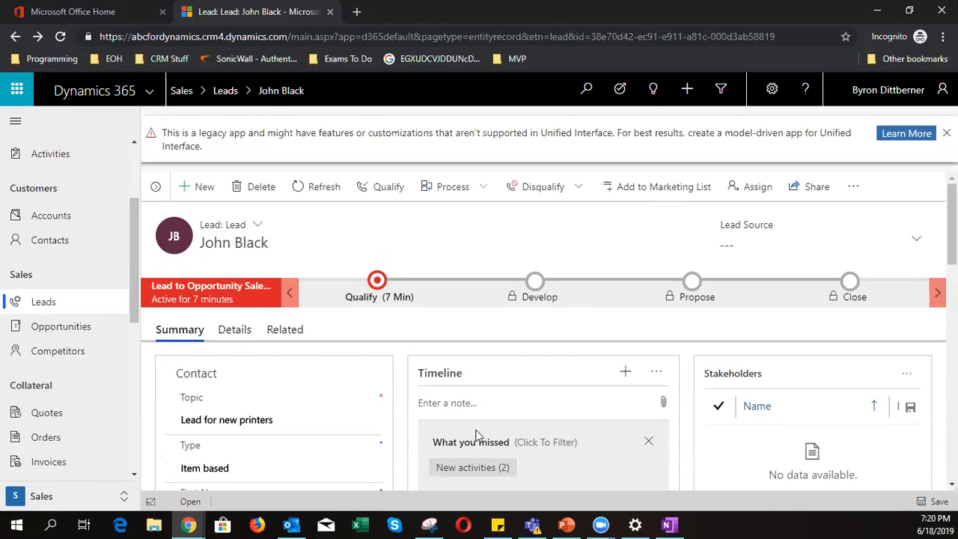
- Add and save a timeline note titled 'Business Card' with the text 'Copy of BC'
{"action": "left_click", "coordinate": [656, 373]}
{"action": "left_click", "coordinate": [660, 352]}
{"action": "left_click", "coordinate": [493, 405]}
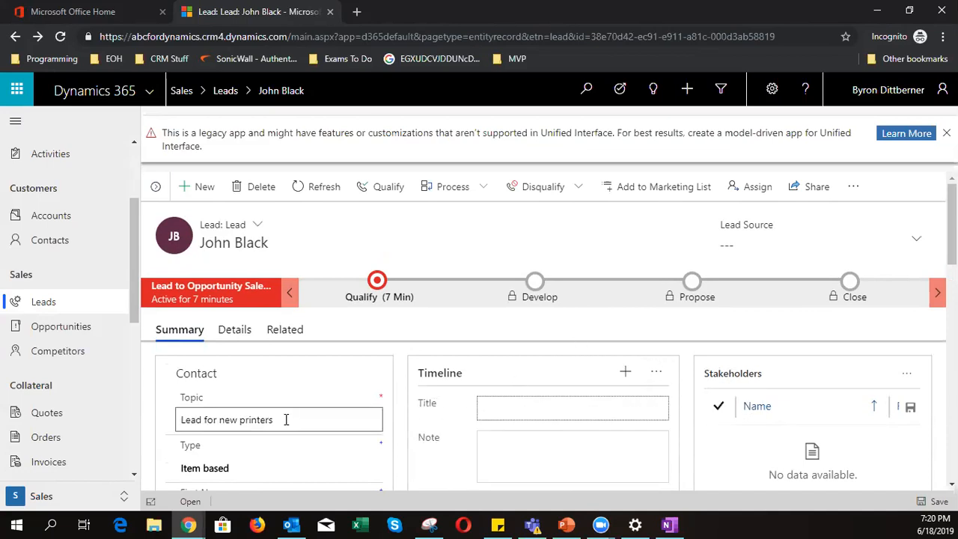
{"action": "type", "text": "Business Card"}
{"action": "left_click", "coordinate": [489, 444]}
{"action": "scroll", "coordinate": [503, 392], "scroll_direction": "down", "scroll_amount": 1}
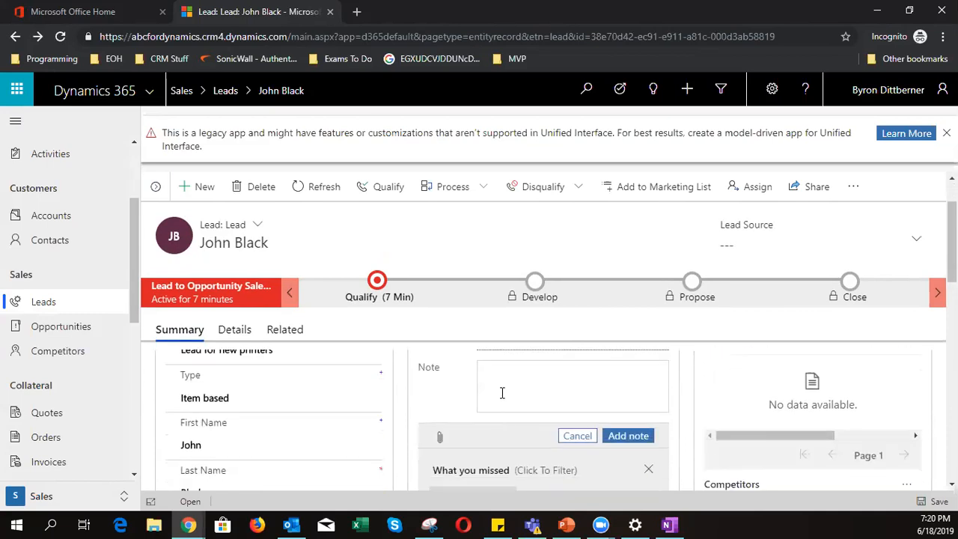
{"action": "type", "text": "Cop"}
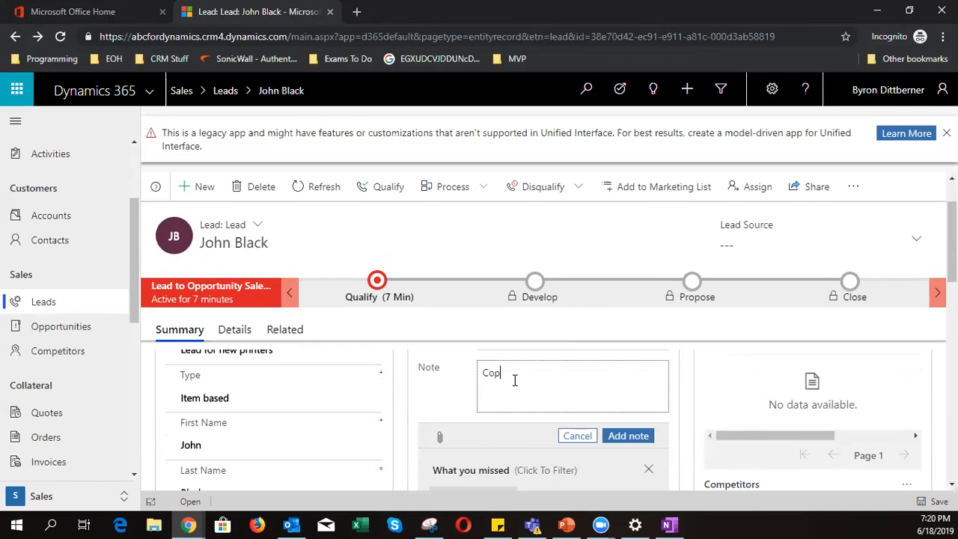
{"action": "type", "text": "y of BC"}
{"action": "scroll", "coordinate": [514, 416], "scroll_direction": "down", "scroll_amount": 1}
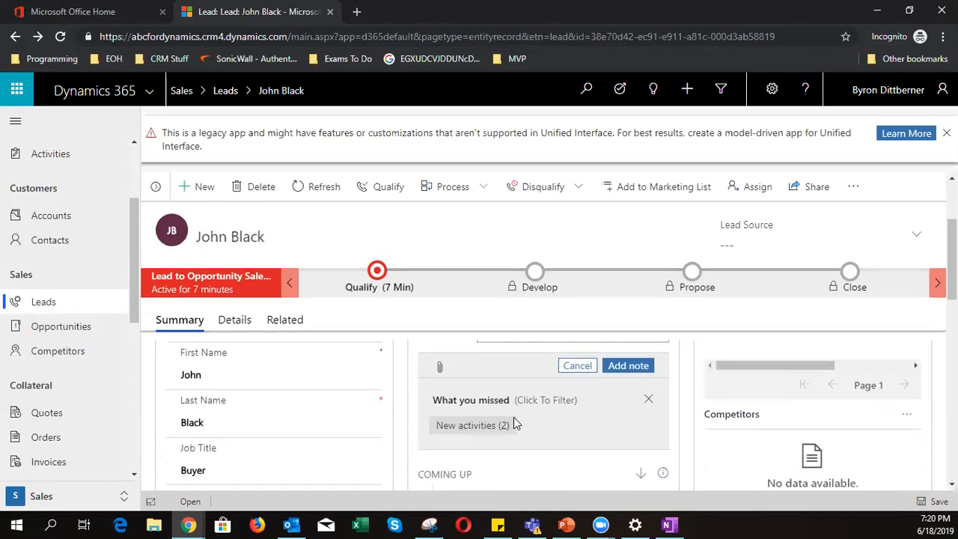
{"action": "left_click", "coordinate": [621, 367]}
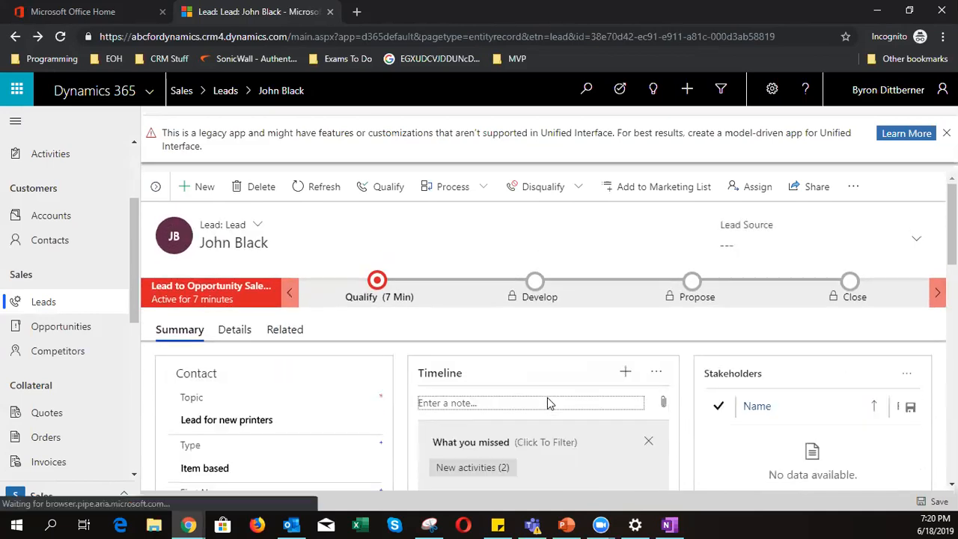
{"action": "scroll", "coordinate": [534, 433], "scroll_direction": "down", "scroll_amount": 3}
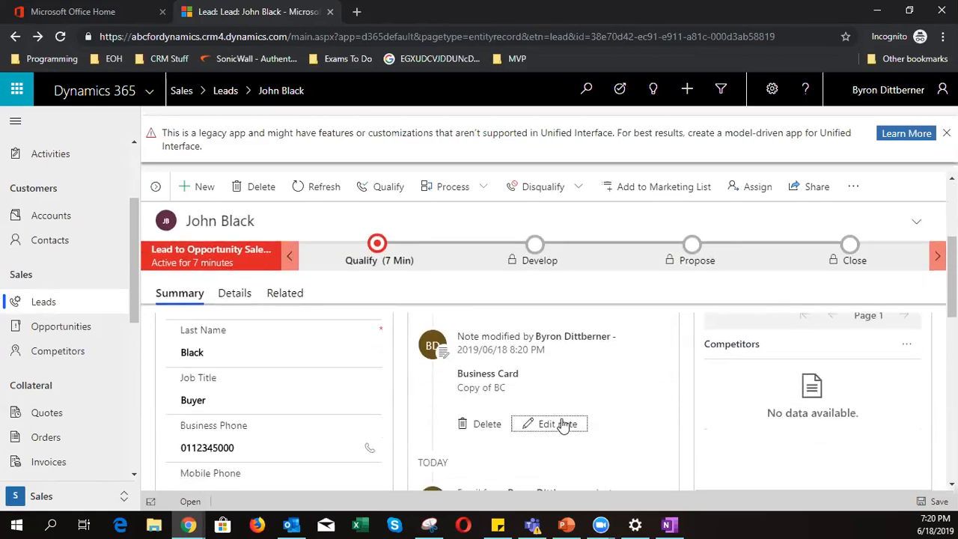
- Attach ProfilePic.JPG to the Business Card note and save it
{"action": "left_click", "coordinate": [559, 423]}
{"action": "scroll", "coordinate": [539, 445], "scroll_direction": "down", "scroll_amount": 1}
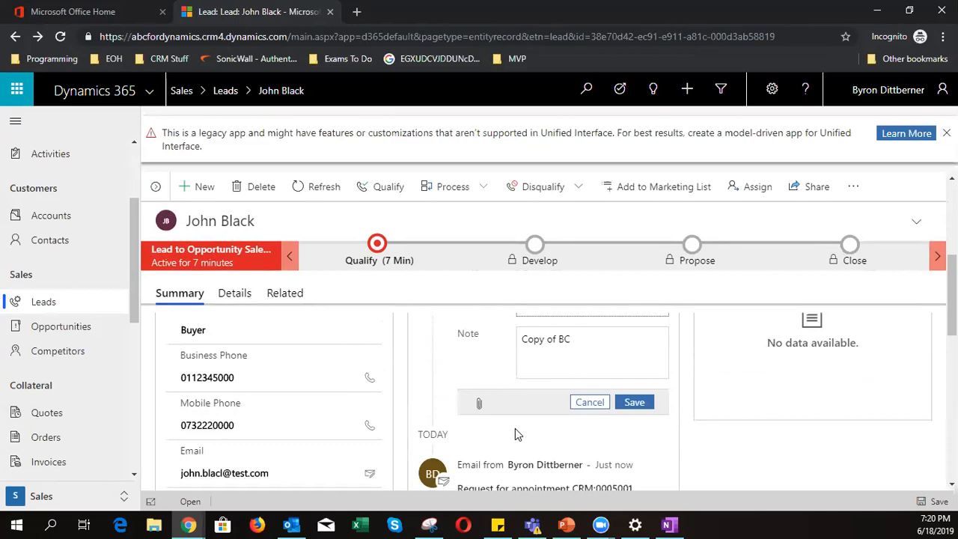
{"action": "left_click", "coordinate": [479, 406]}
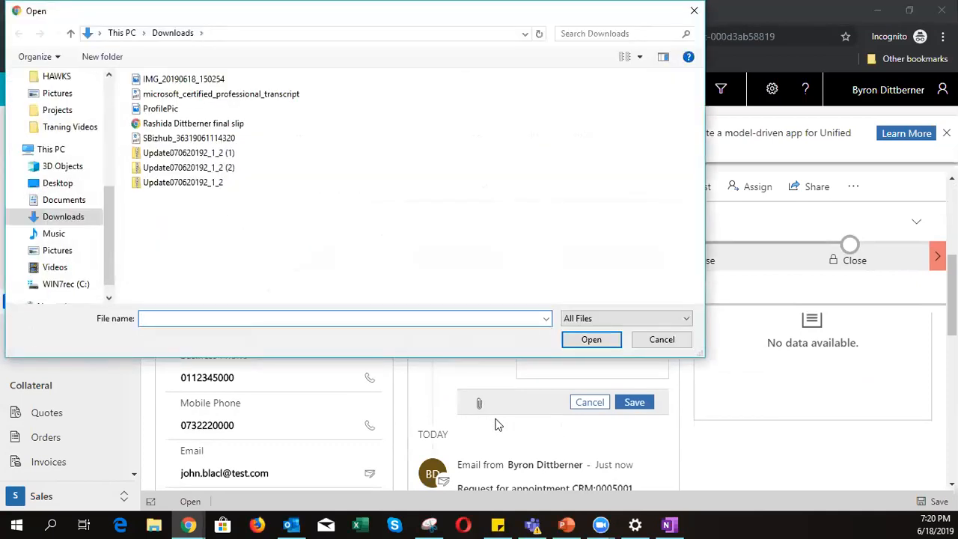
{"action": "left_click", "coordinate": [162, 109]}
{"action": "left_click", "coordinate": [590, 339]}
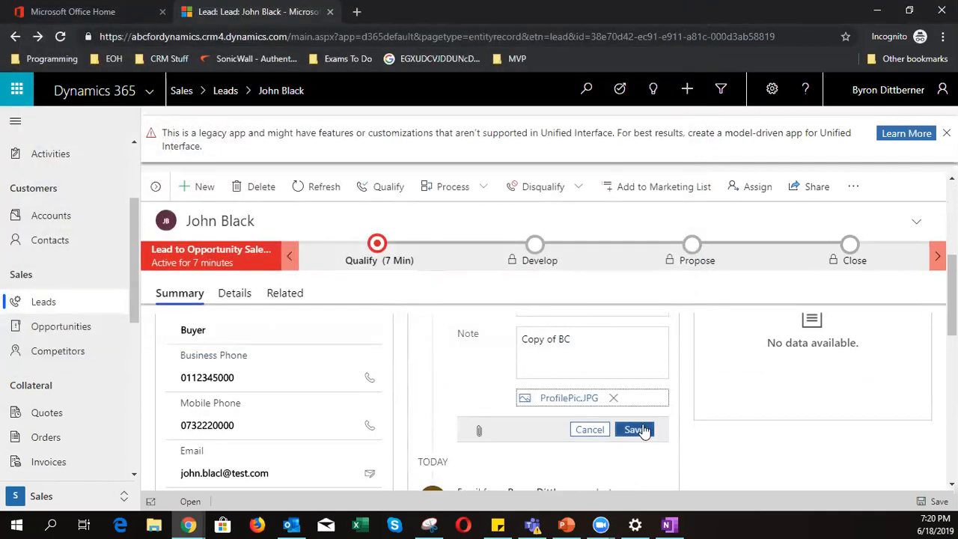
{"action": "left_click", "coordinate": [638, 430]}
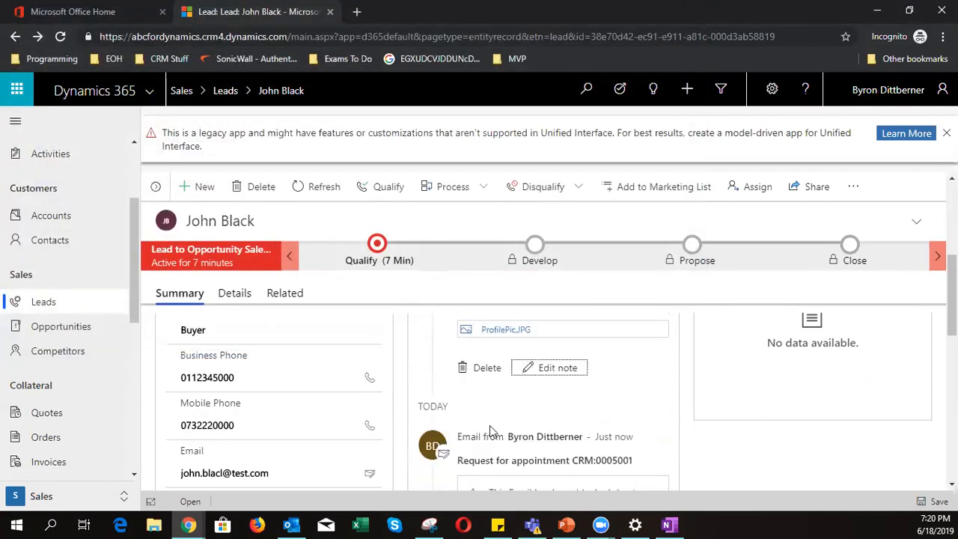
{"action": "scroll", "coordinate": [490, 432], "scroll_direction": "up", "scroll_amount": 2}
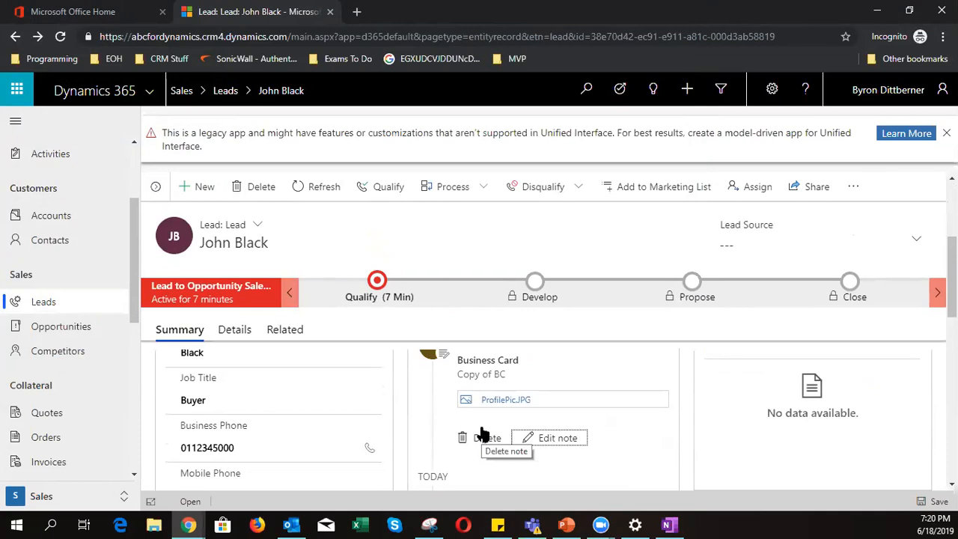
{"action": "scroll", "coordinate": [461, 438], "scroll_direction": "up", "scroll_amount": 2}
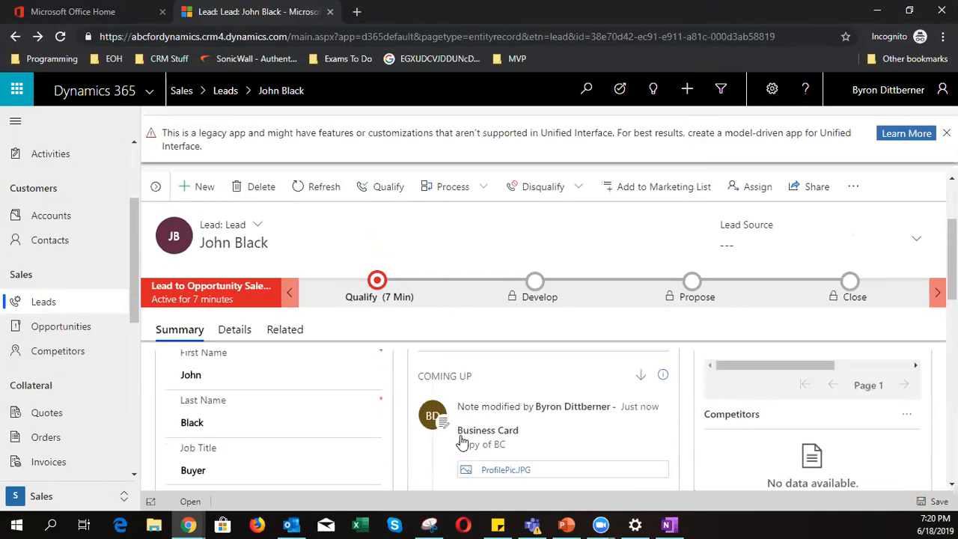
{"action": "scroll", "coordinate": [473, 464], "scroll_direction": "up", "scroll_amount": 4}
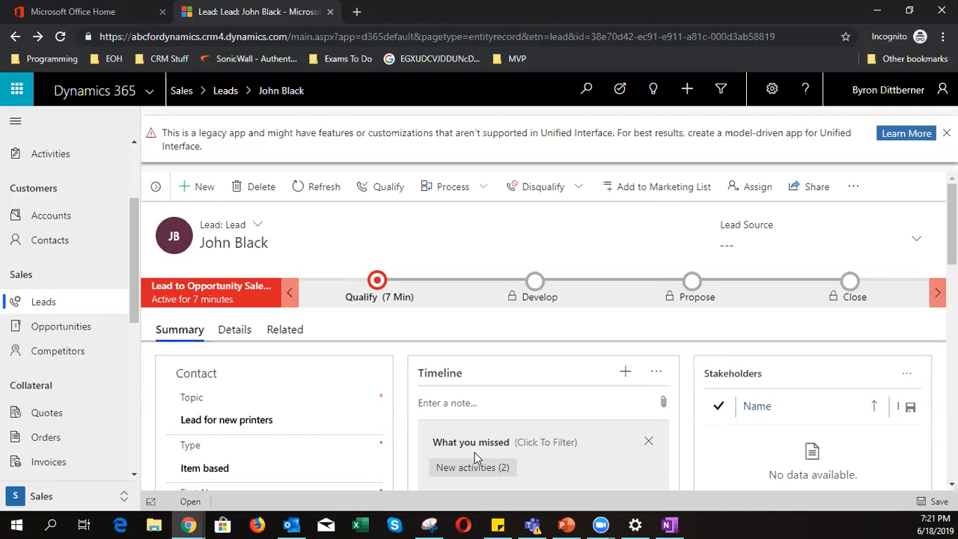
{"action": "scroll", "coordinate": [474, 457], "scroll_direction": "down", "scroll_amount": 1}
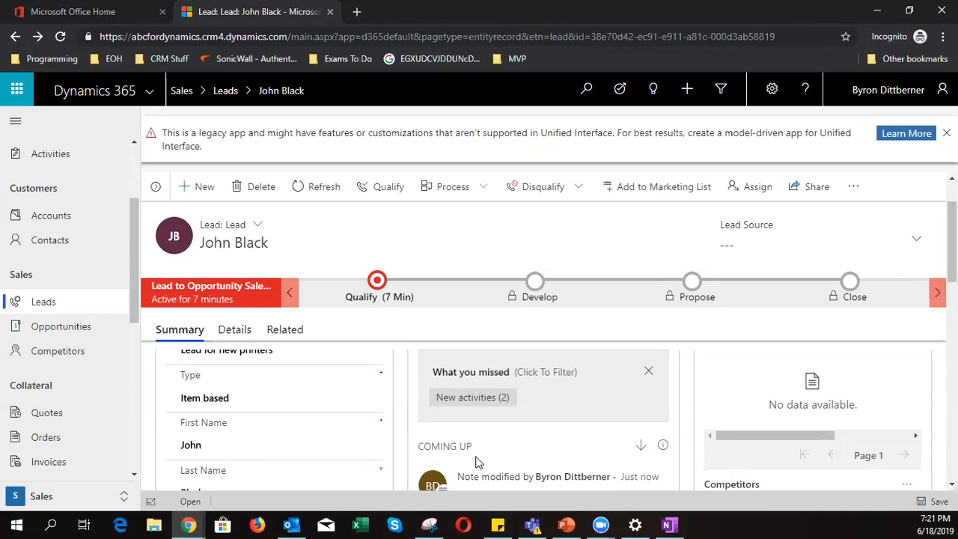
{"action": "scroll", "coordinate": [479, 462], "scroll_direction": "down", "scroll_amount": 3}
{"action": "scroll", "coordinate": [479, 461], "scroll_direction": "up", "scroll_amount": 1}
{"action": "scroll", "coordinate": [479, 462], "scroll_direction": "down", "scroll_amount": 10}
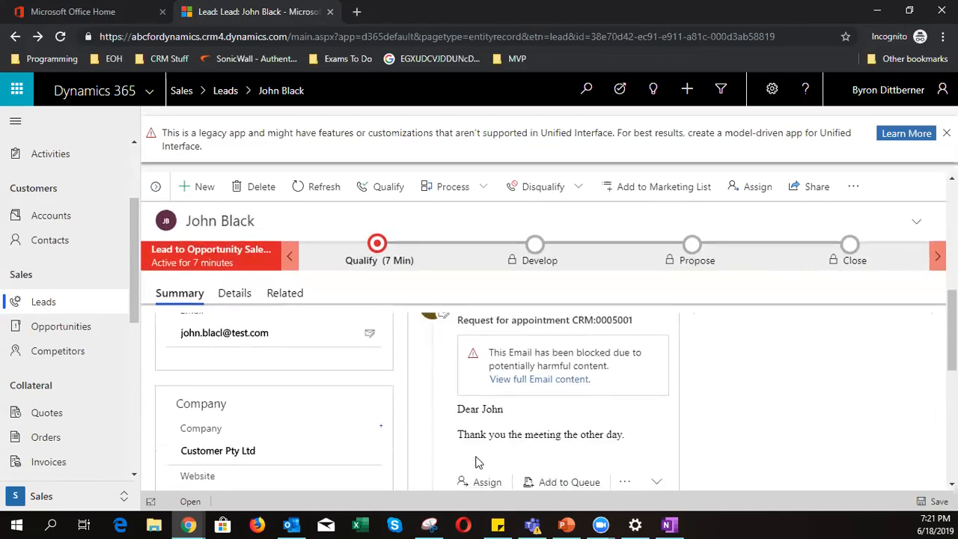
{"action": "scroll", "coordinate": [479, 458], "scroll_direction": "down", "scroll_amount": 2}
{"action": "scroll", "coordinate": [479, 458], "scroll_direction": "up", "scroll_amount": 5}
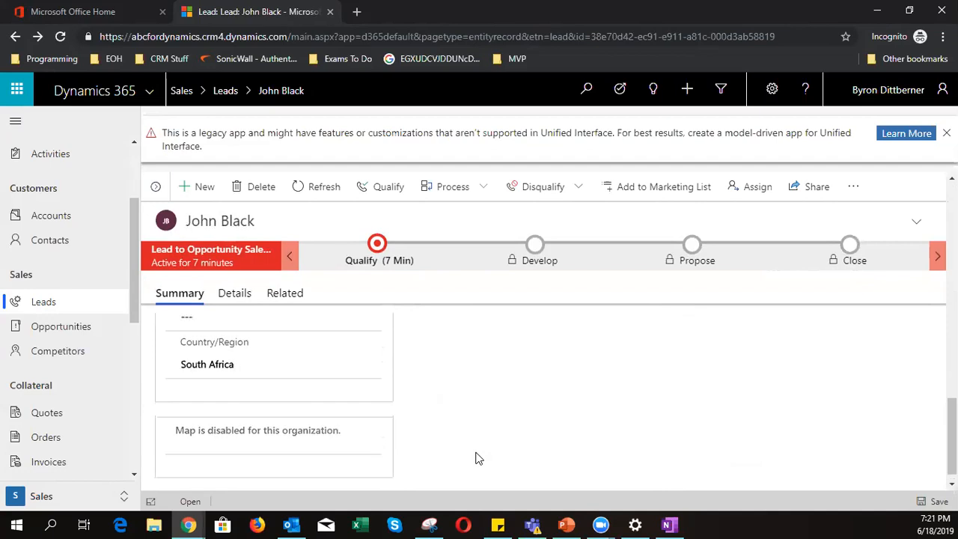
{"action": "scroll", "coordinate": [478, 457], "scroll_direction": "up", "scroll_amount": 6}
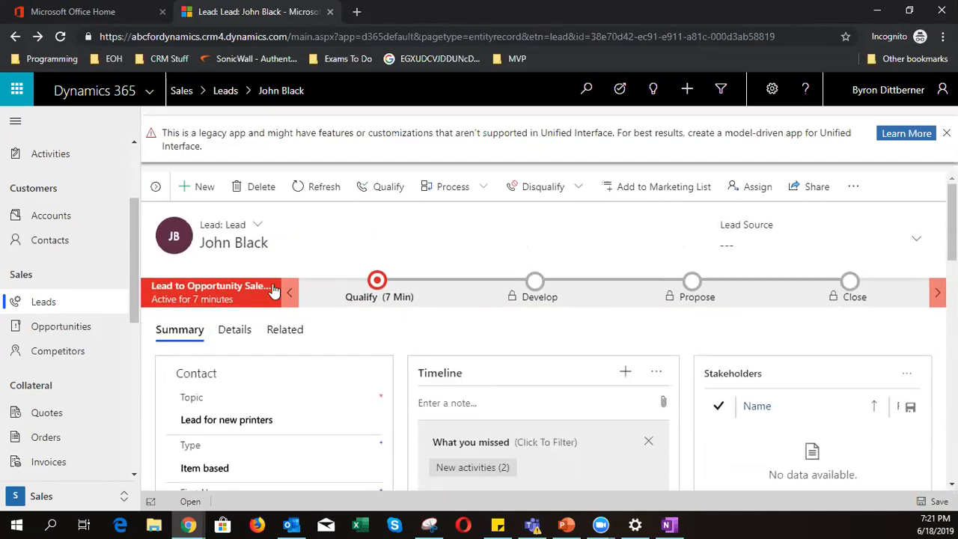
- In the Qualify stage, set Purchase Timeframe to Unknown after dismissing the contact lookup
{"action": "left_click", "coordinate": [376, 285]}
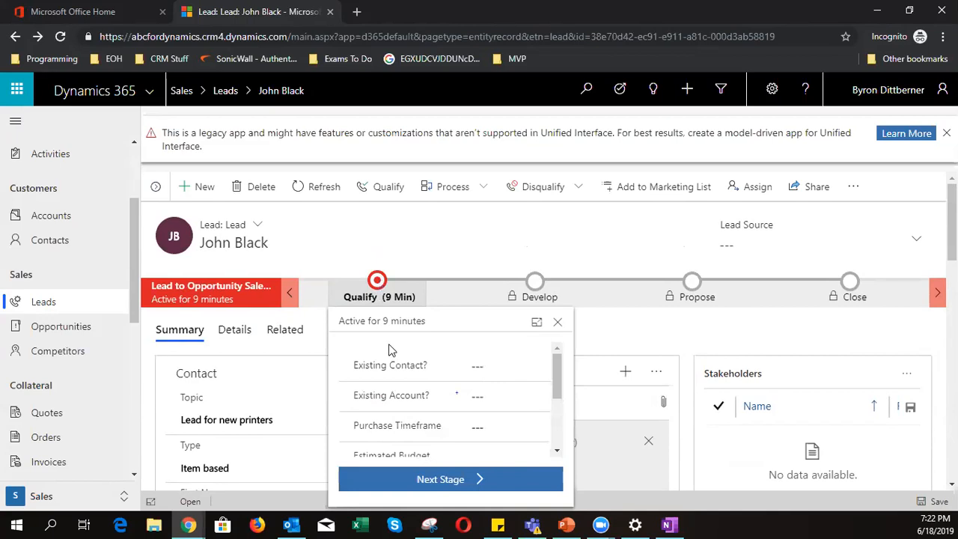
{"action": "scroll", "coordinate": [392, 375], "scroll_direction": "down", "scroll_amount": 5}
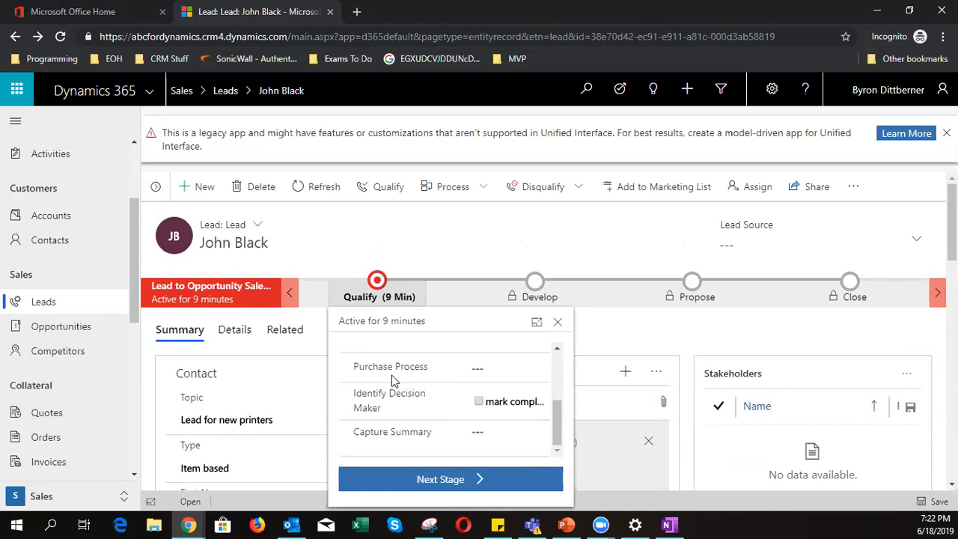
{"action": "scroll", "coordinate": [391, 378], "scroll_direction": "up", "scroll_amount": 5}
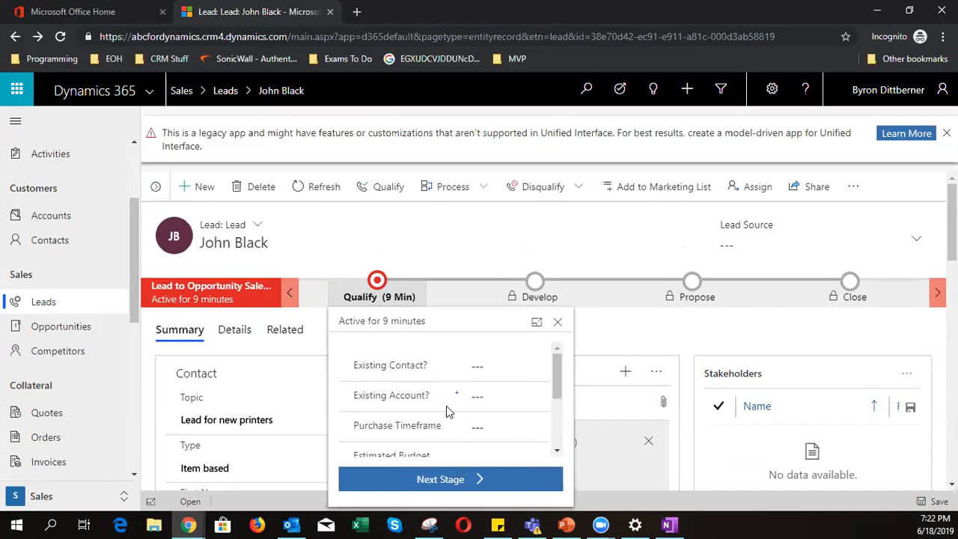
{"action": "left_click", "coordinate": [477, 366]}
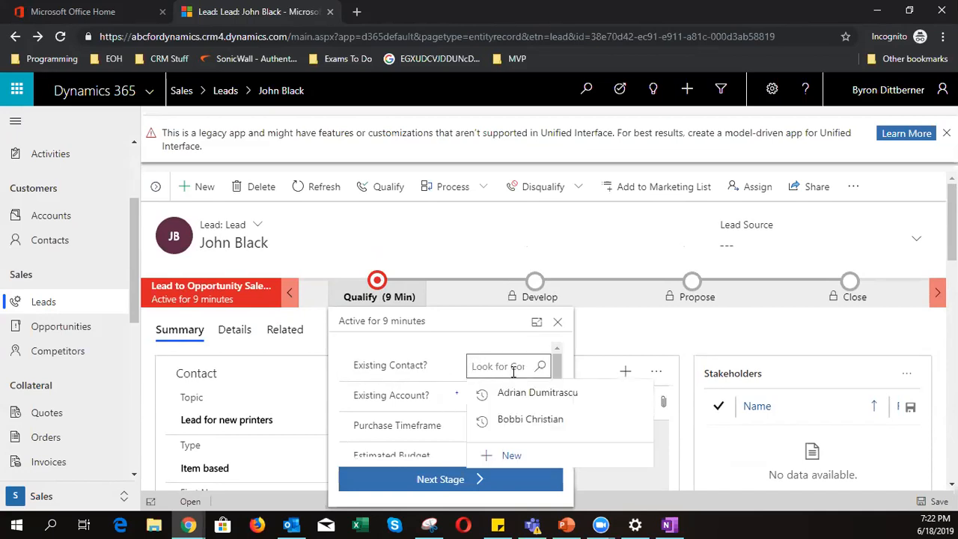
{"action": "left_click", "coordinate": [480, 396]}
{"action": "scroll", "coordinate": [417, 408], "scroll_direction": "down", "scroll_amount": 1}
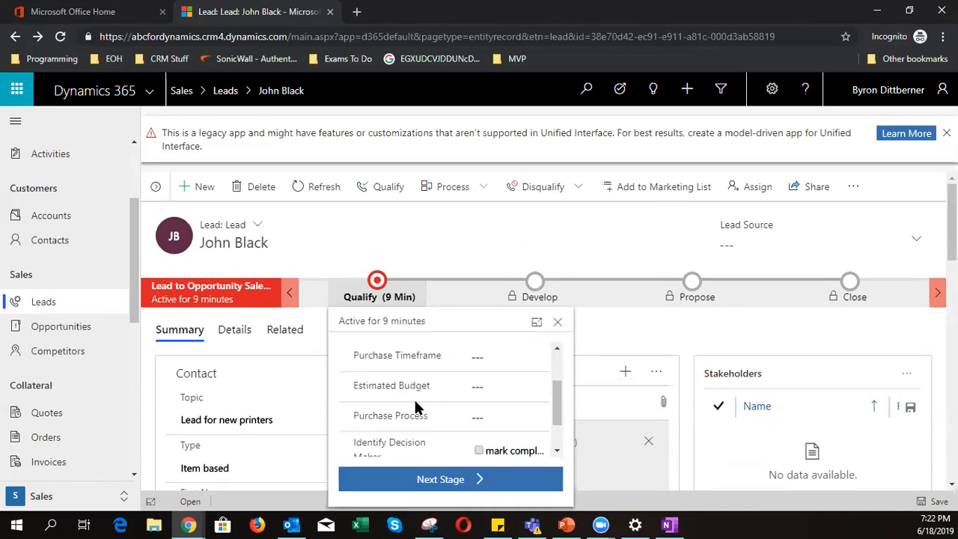
{"action": "left_click", "coordinate": [482, 361]}
{"action": "left_click", "coordinate": [480, 355]}
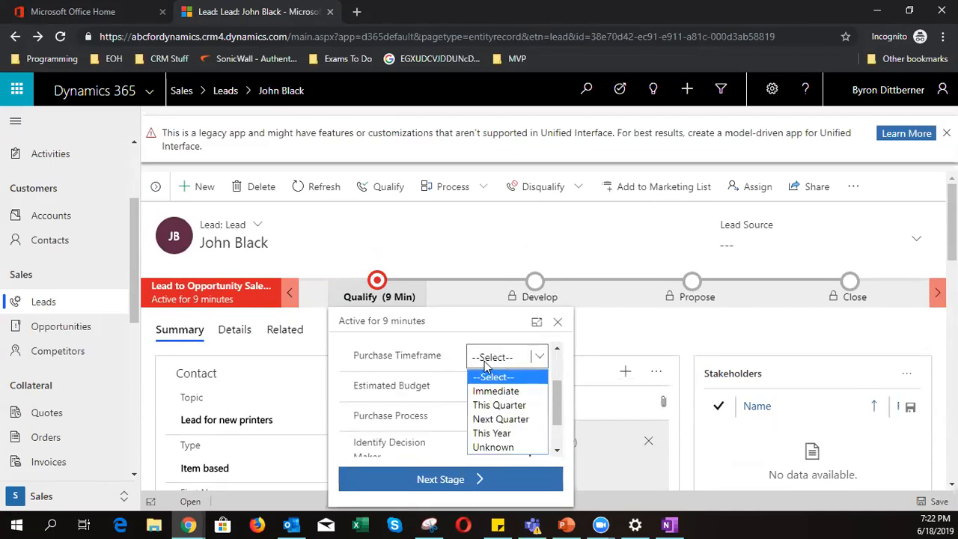
{"action": "left_click", "coordinate": [508, 447]}
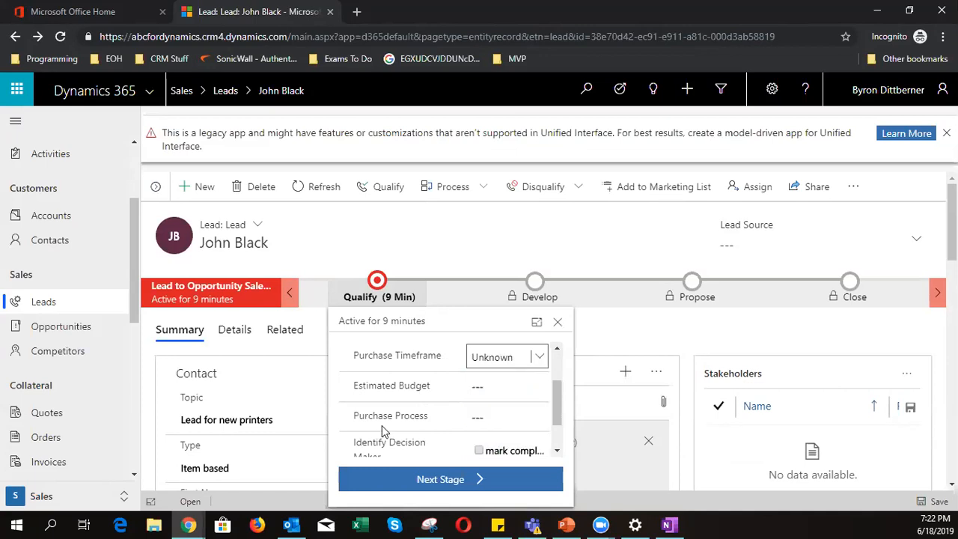
- Set Purchase Process to Unknown, mark Identify Decision Maker completed, and enter summary 'iudiasdhjasd'
{"action": "left_click", "coordinate": [484, 384]}
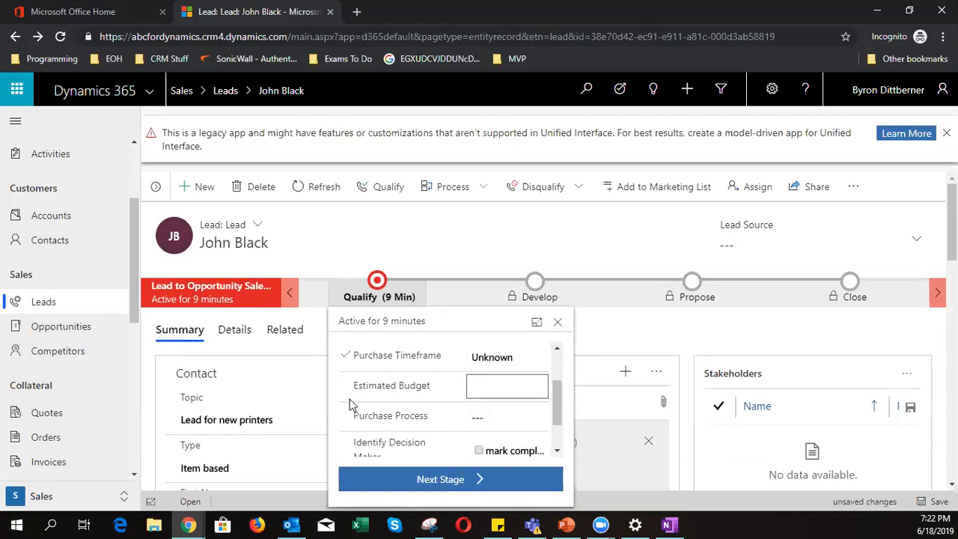
{"action": "scroll", "coordinate": [350, 399], "scroll_direction": "down", "scroll_amount": 2}
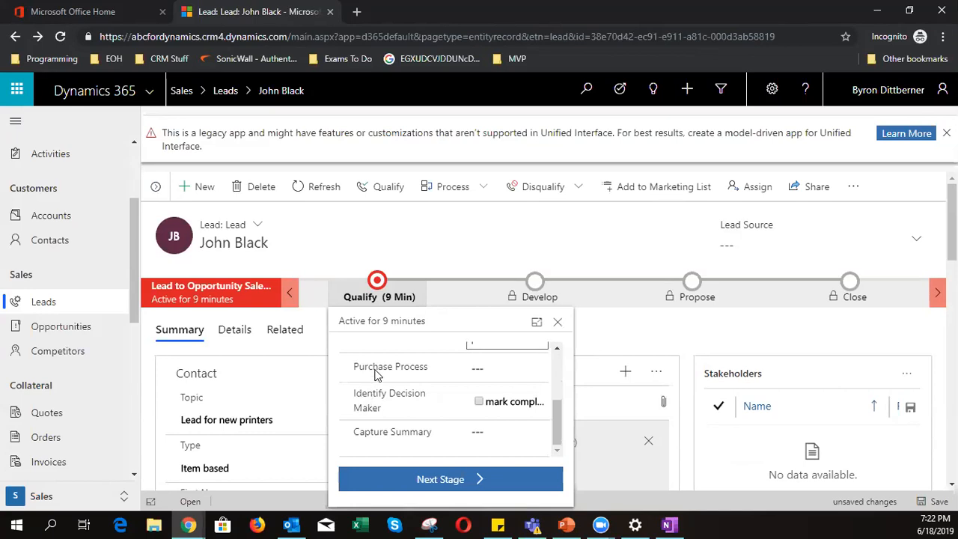
{"action": "left_click", "coordinate": [488, 369]}
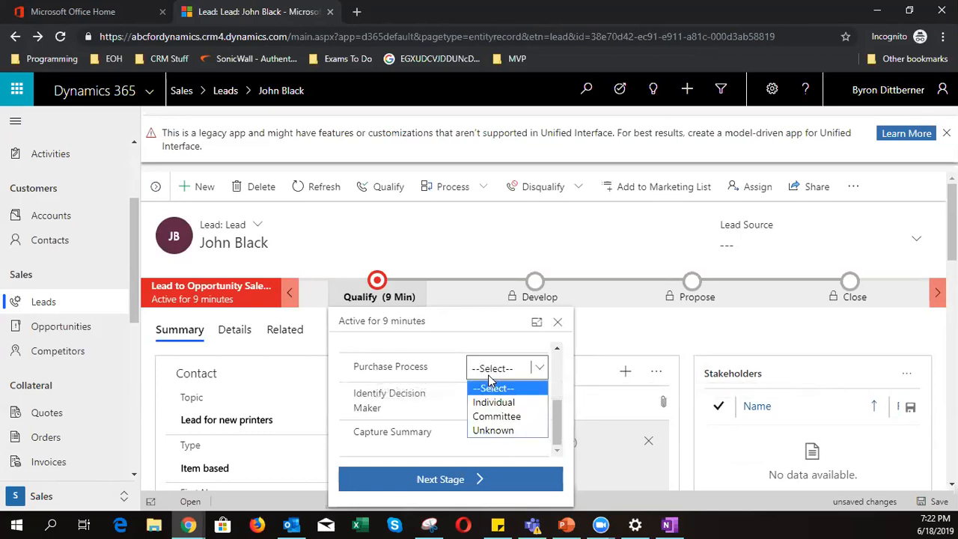
{"action": "left_click", "coordinate": [499, 432]}
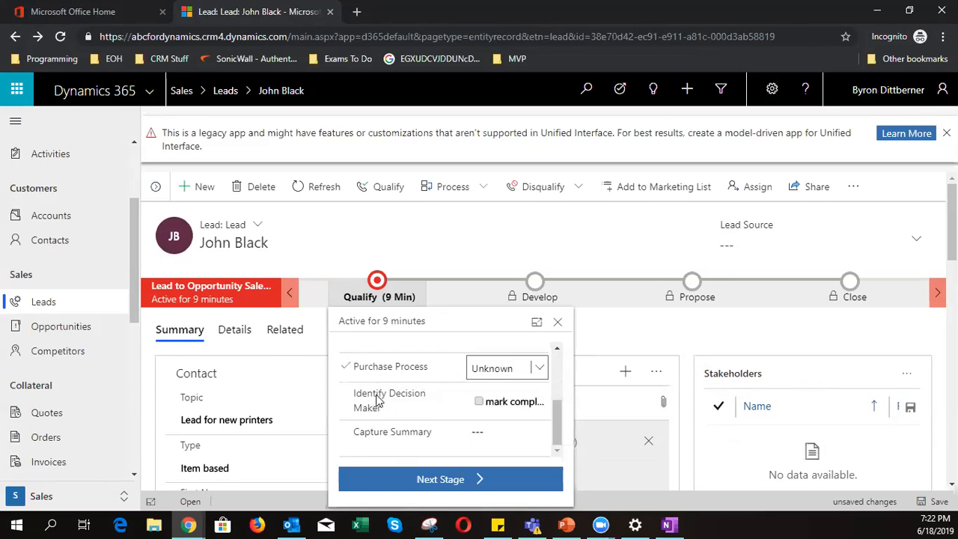
{"action": "left_click", "coordinate": [479, 403]}
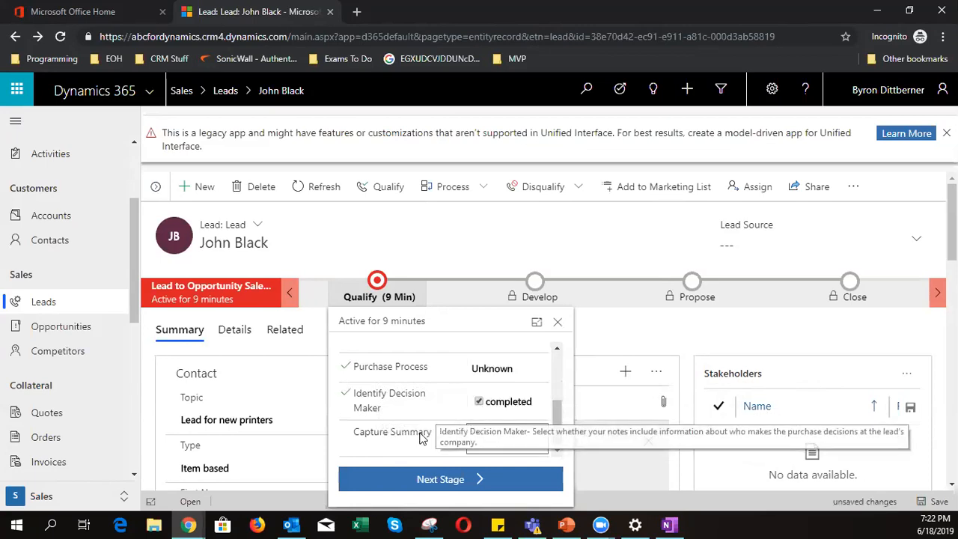
{"action": "left_click", "coordinate": [491, 443]}
{"action": "type", "text": "iudiasdhjasd"}
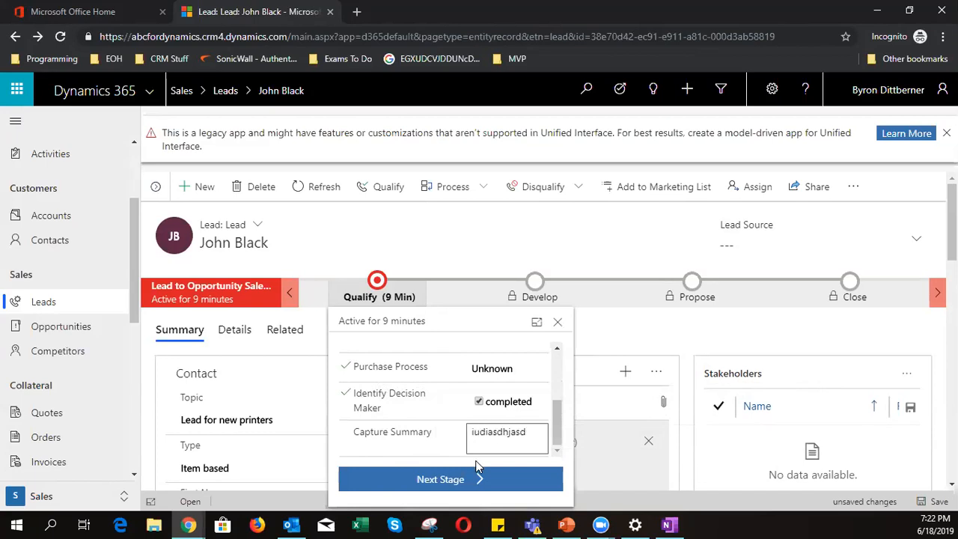
- Try twice to advance the lead to the next stage, dismissing the empty opportunity list
{"action": "left_click", "coordinate": [467, 492]}
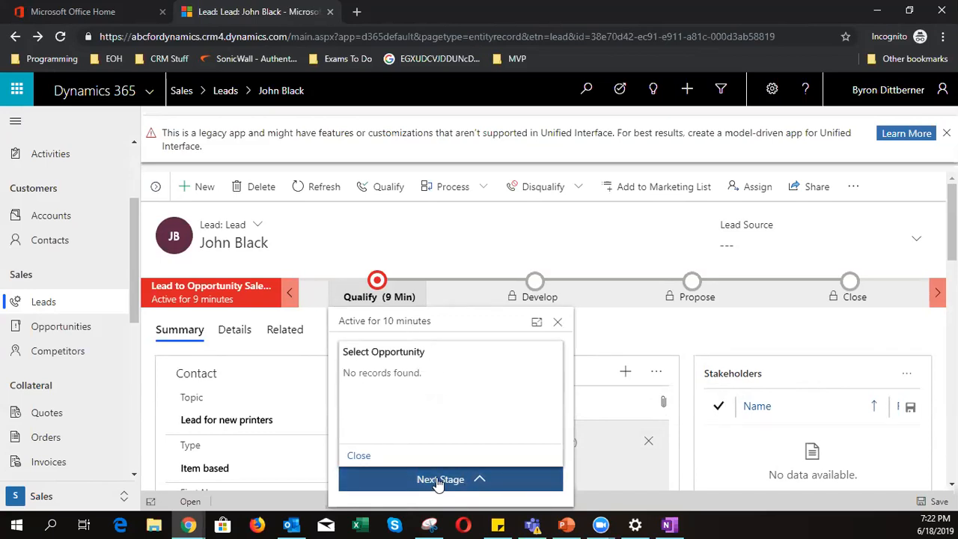
{"action": "left_click", "coordinate": [362, 455]}
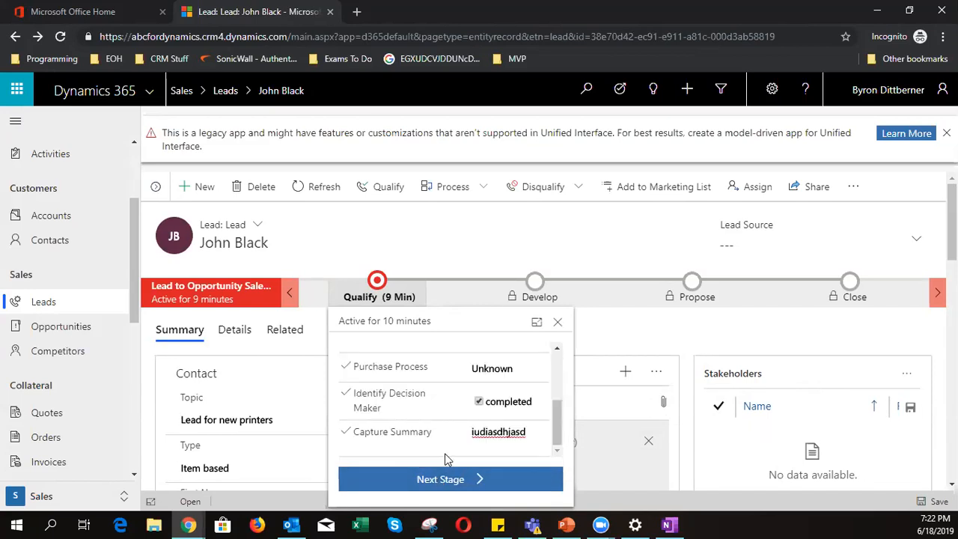
{"action": "left_click", "coordinate": [419, 483]}
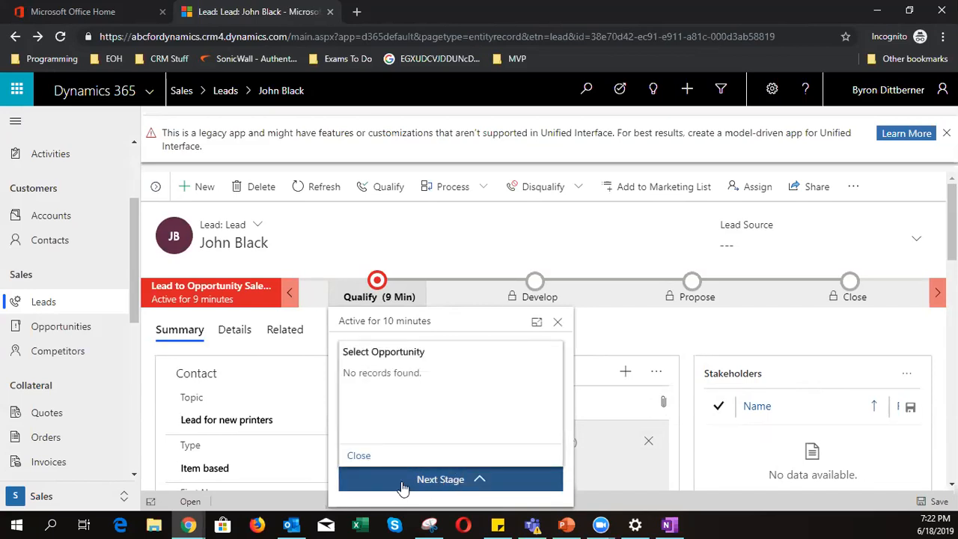
{"action": "left_click", "coordinate": [362, 456]}
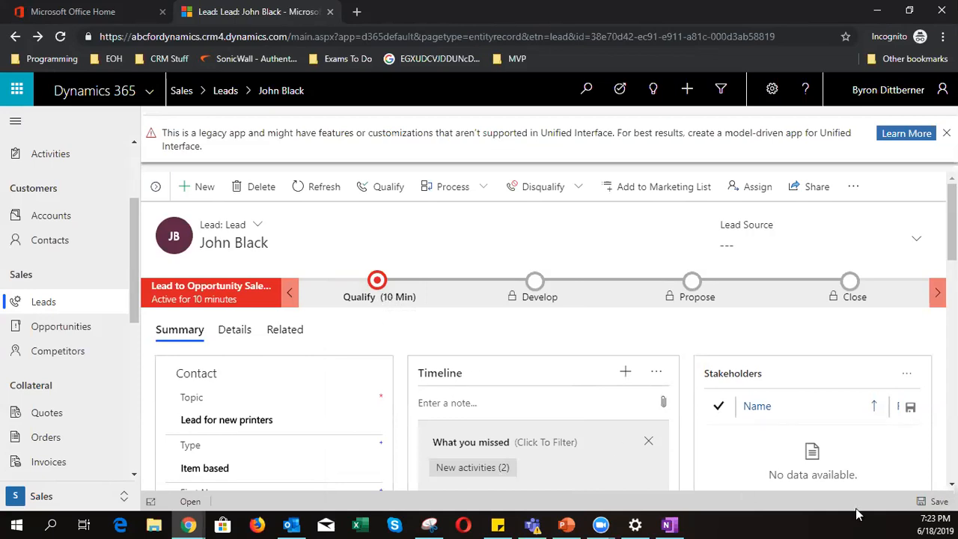
- Reopen the Qualify stage, cancel an account lookup, retry Next Stage, then close the stage details
{"action": "left_click", "coordinate": [381, 279]}
{"action": "left_click", "coordinate": [479, 397]}
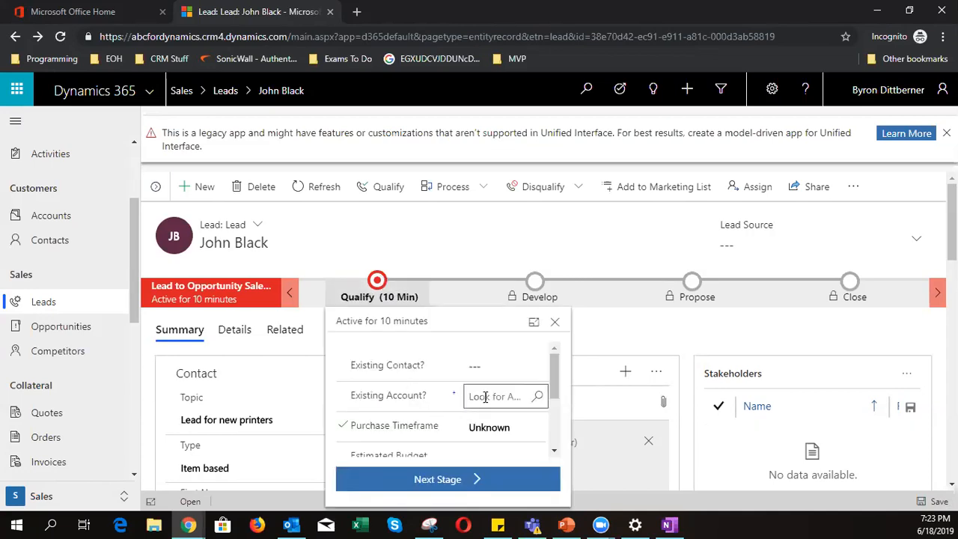
{"action": "left_click", "coordinate": [403, 398]}
{"action": "scroll", "coordinate": [408, 404], "scroll_direction": "down", "scroll_amount": 3}
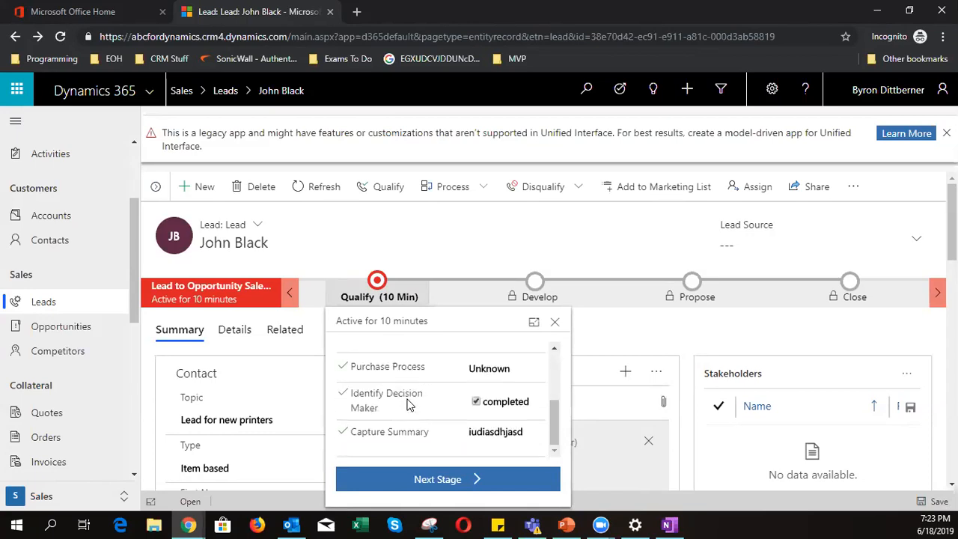
{"action": "left_click", "coordinate": [434, 479]}
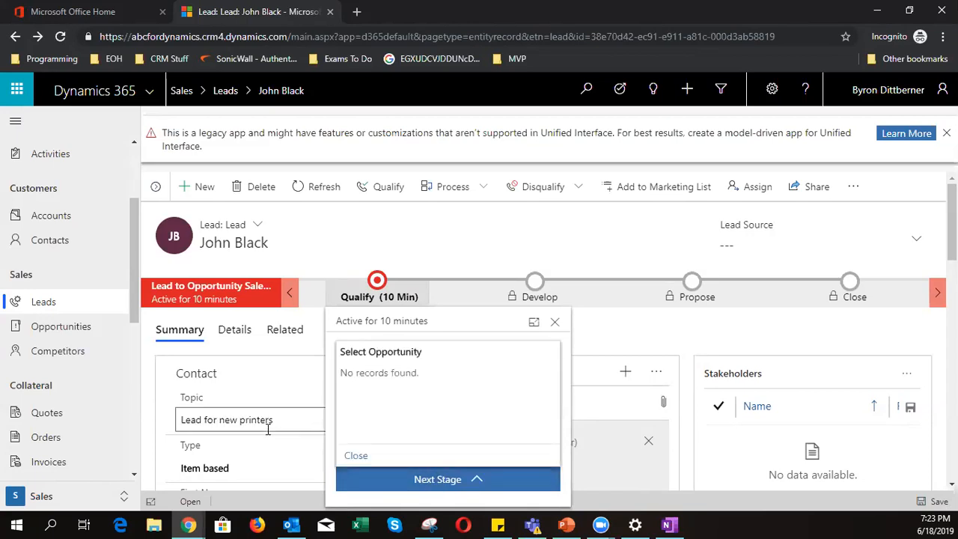
{"action": "triple_click", "coordinate": [395, 374]}
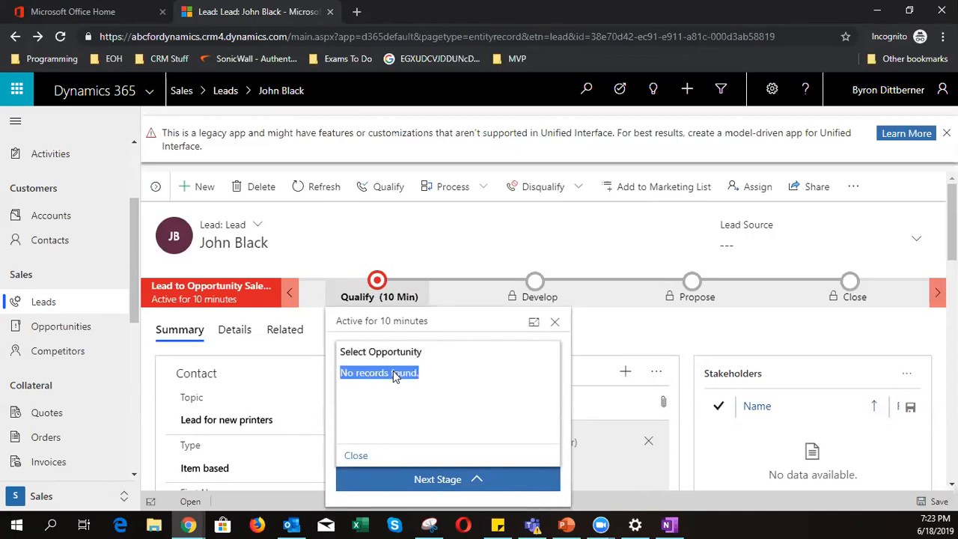
{"action": "left_click", "coordinate": [405, 271]}
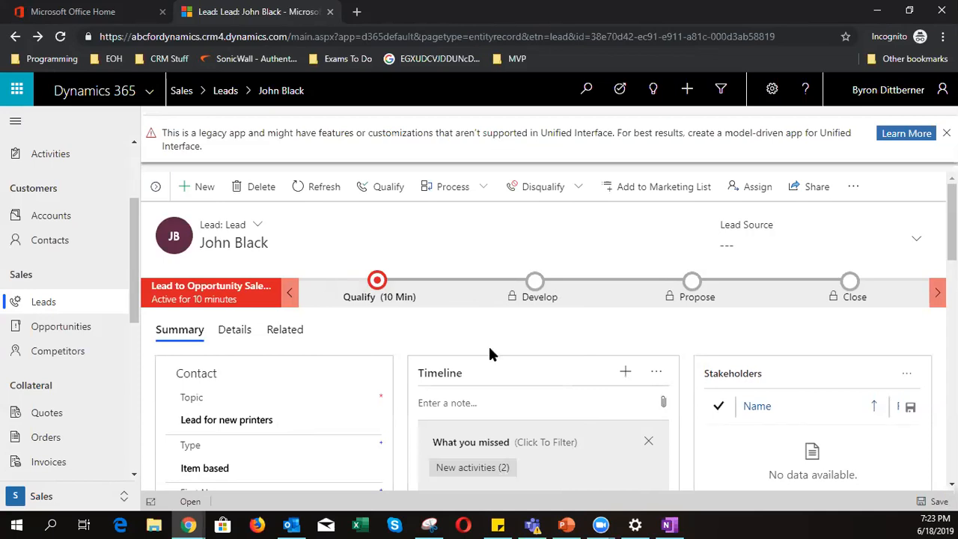
- Qualify the lead, converting it into the 'Lead for new printers' opportunity at Develop
{"action": "left_click", "coordinate": [383, 190]}
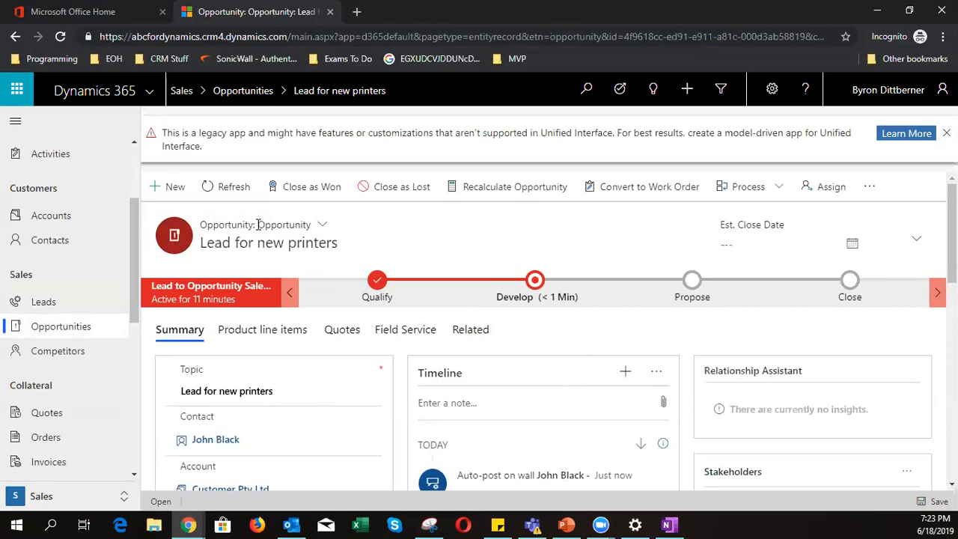
{"action": "left_click", "coordinate": [259, 225]}
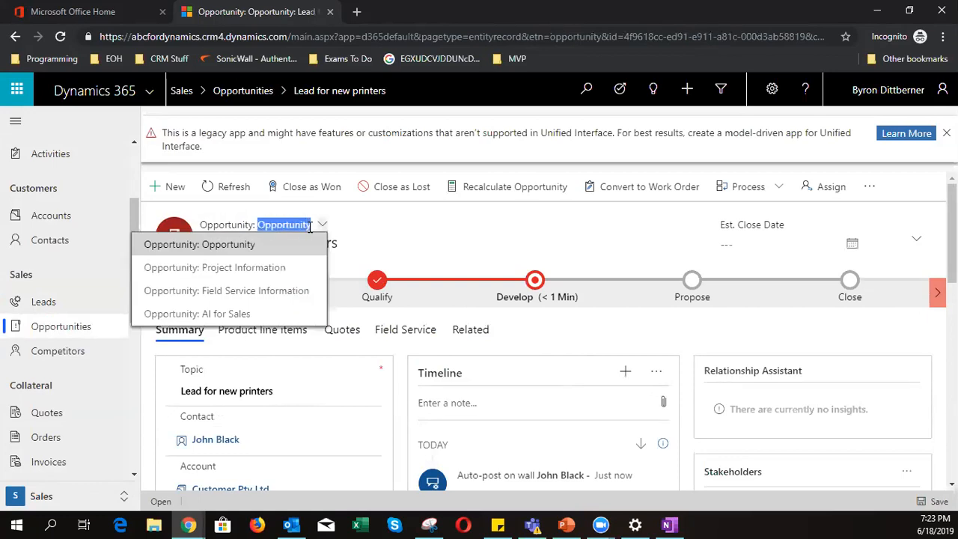
{"action": "left_click", "coordinate": [422, 247]}
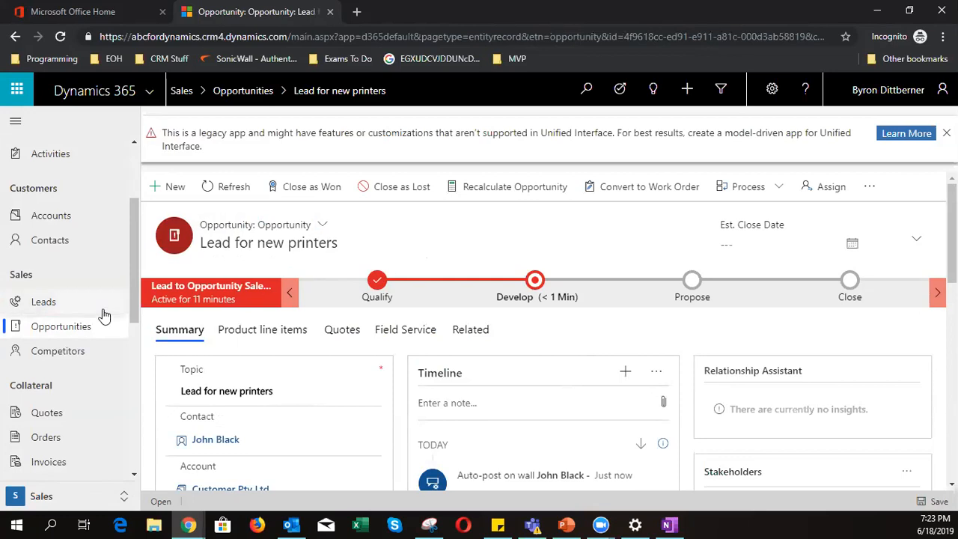
- Reopen the printers lead from the All Leads view and check its Qualified, read-only status
{"action": "left_click", "coordinate": [43, 305]}
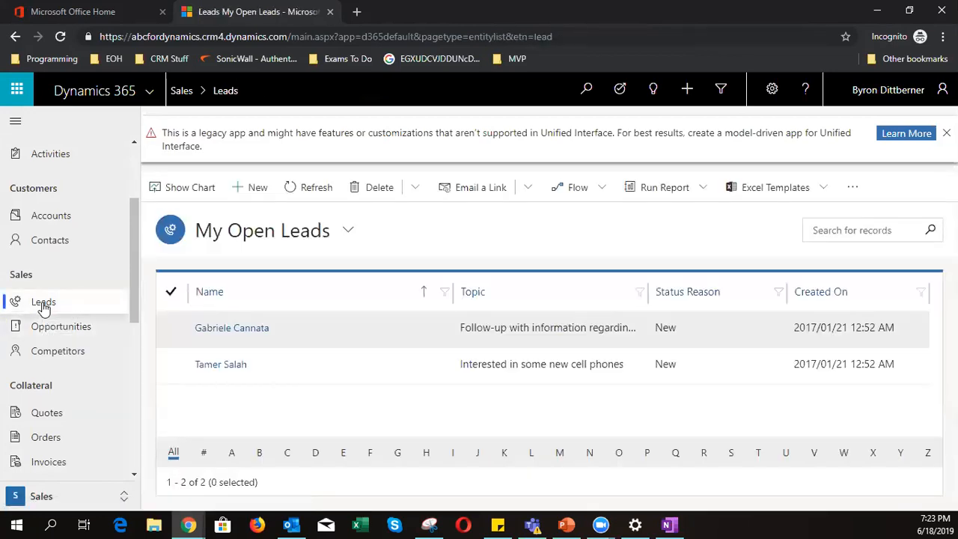
{"action": "left_click", "coordinate": [258, 233]}
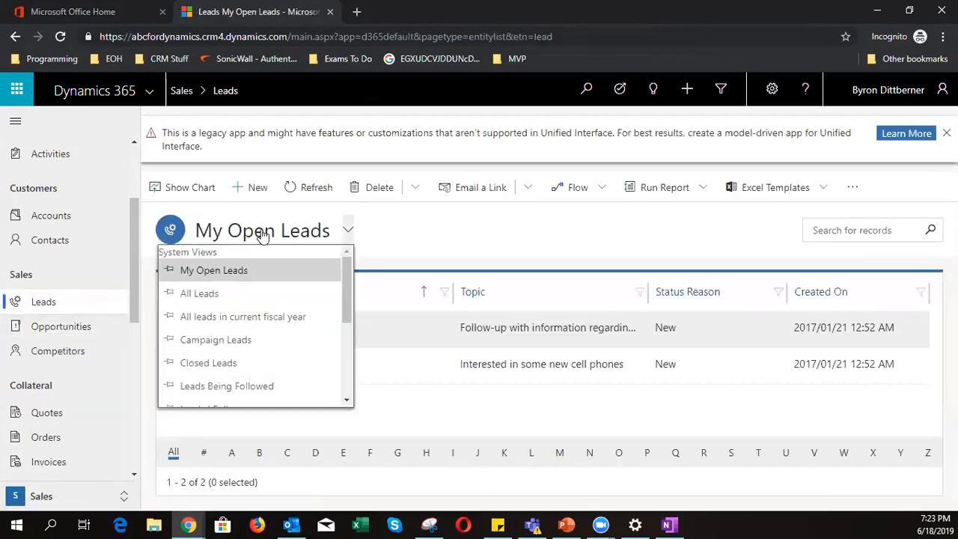
{"action": "left_click", "coordinate": [236, 294]}
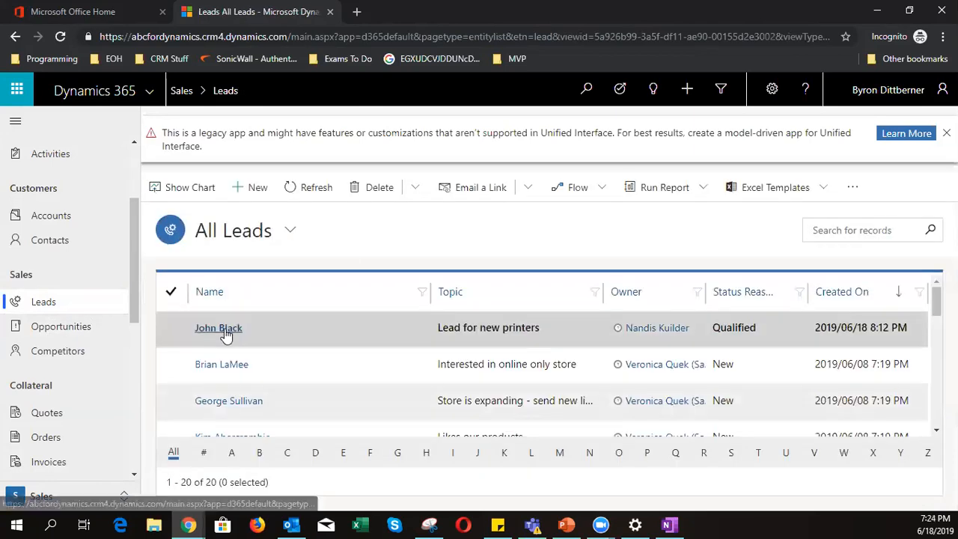
{"action": "left_click", "coordinate": [219, 329]}
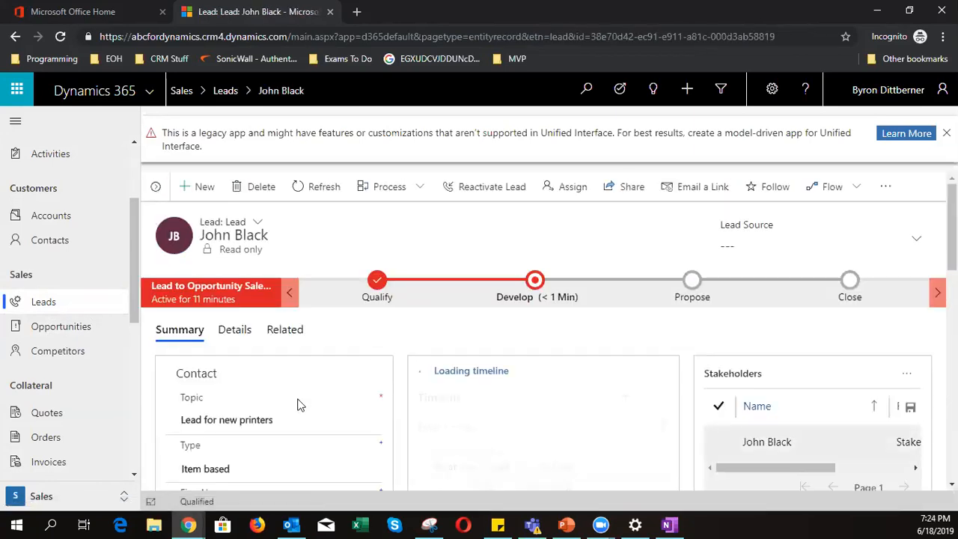
{"action": "left_click_drag", "start_coordinate": [222, 505], "coordinate": [183, 500]}
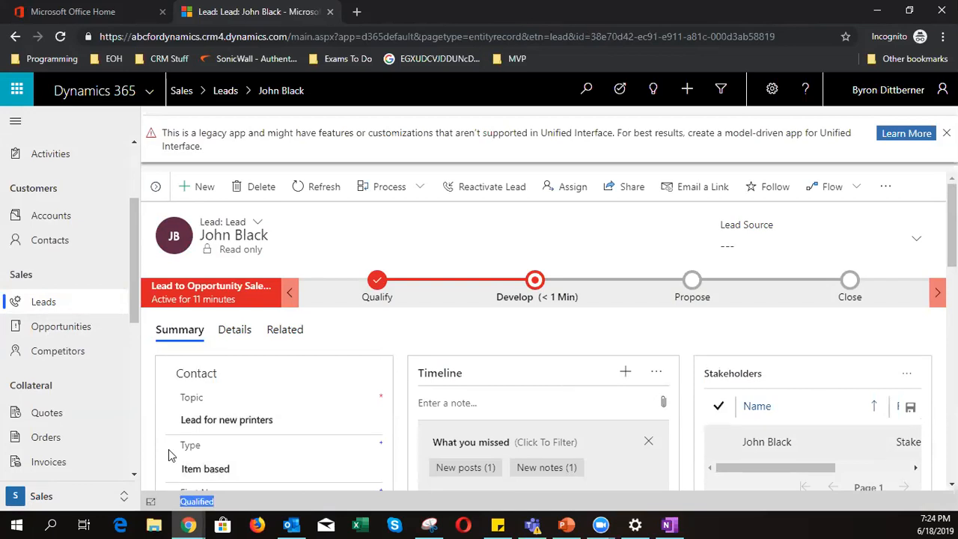
{"action": "scroll", "coordinate": [292, 405], "scroll_direction": "down", "scroll_amount": 1}
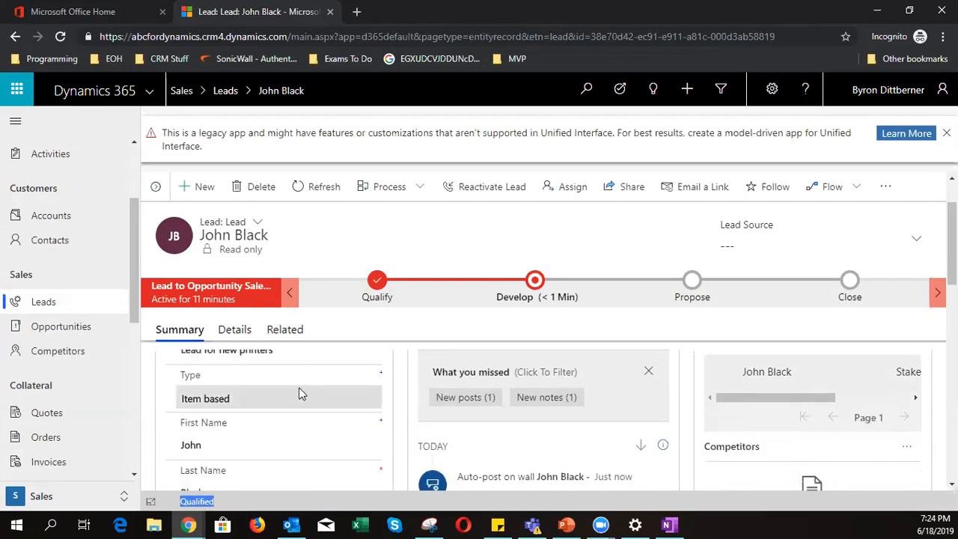
{"action": "left_click", "coordinate": [294, 446]}
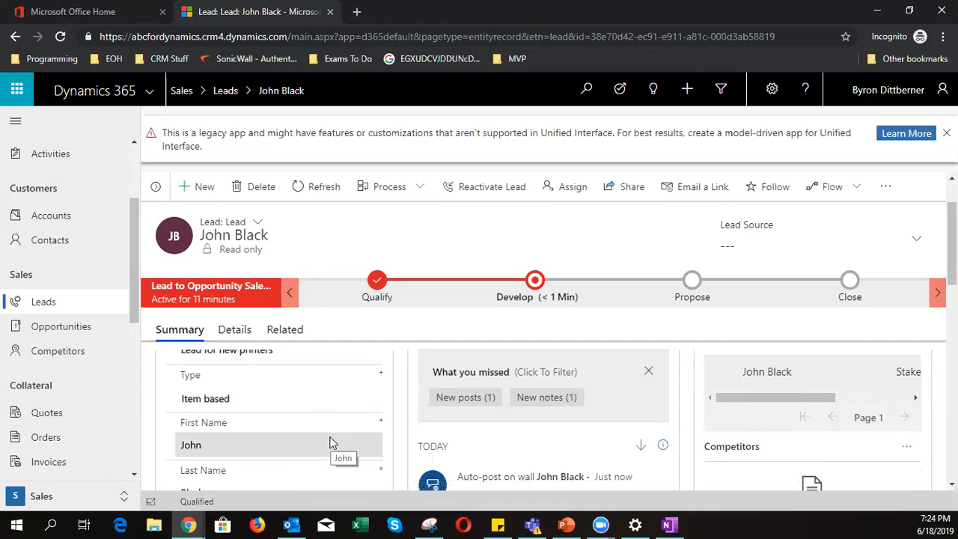
{"action": "scroll", "coordinate": [331, 441], "scroll_direction": "up", "scroll_amount": 2}
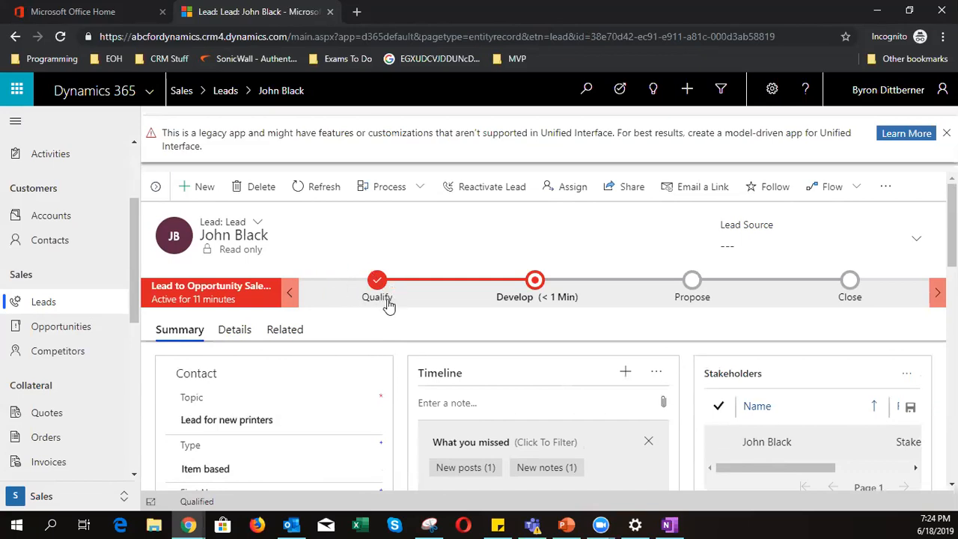
- Go from the lead to the linked 'Lead for new printers' opportunity and browse its Summary fields
{"action": "left_click", "coordinate": [535, 281]}
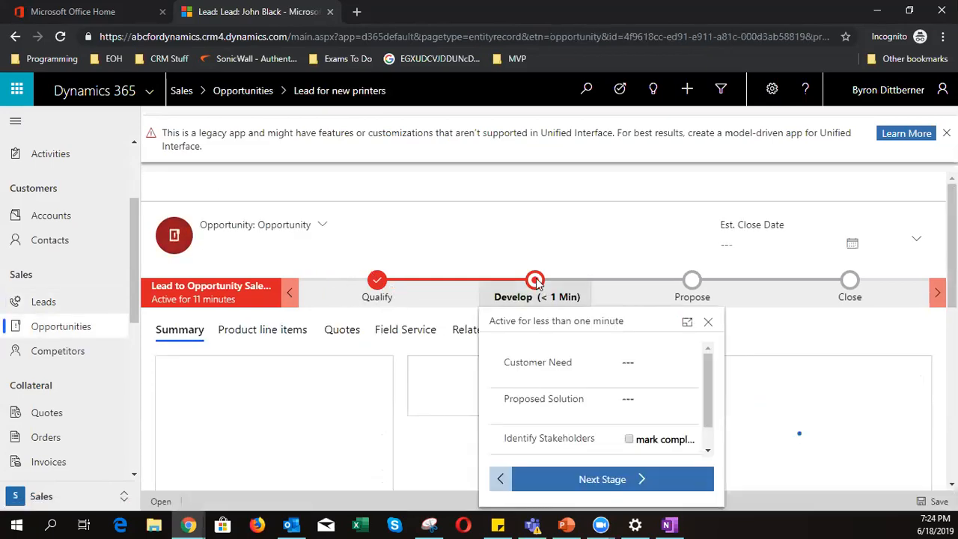
{"action": "left_click", "coordinate": [486, 233]}
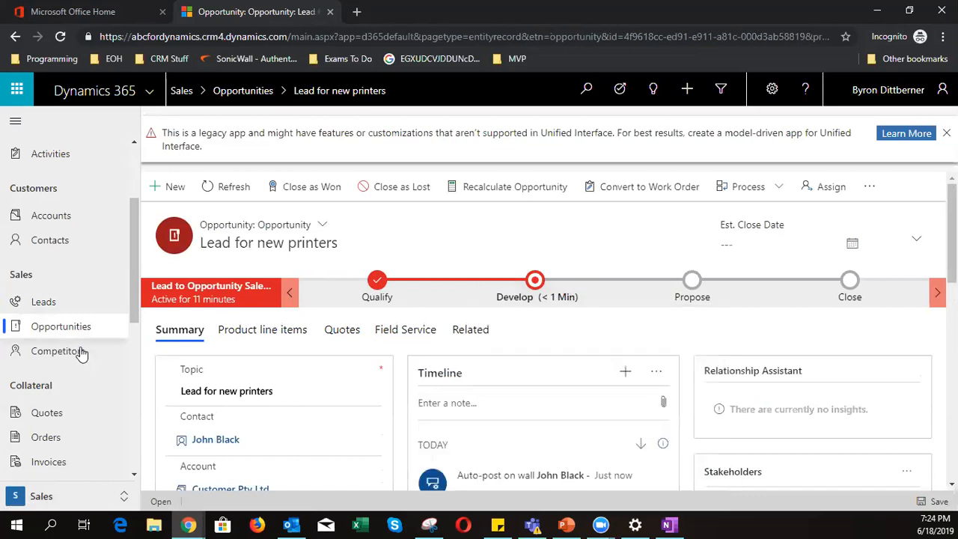
{"action": "left_click", "coordinate": [535, 291]}
{"action": "left_click", "coordinate": [533, 245]}
{"action": "scroll", "coordinate": [427, 386], "scroll_direction": "down", "scroll_amount": 2}
{"action": "scroll", "coordinate": [427, 386], "scroll_direction": "up", "scroll_amount": 2}
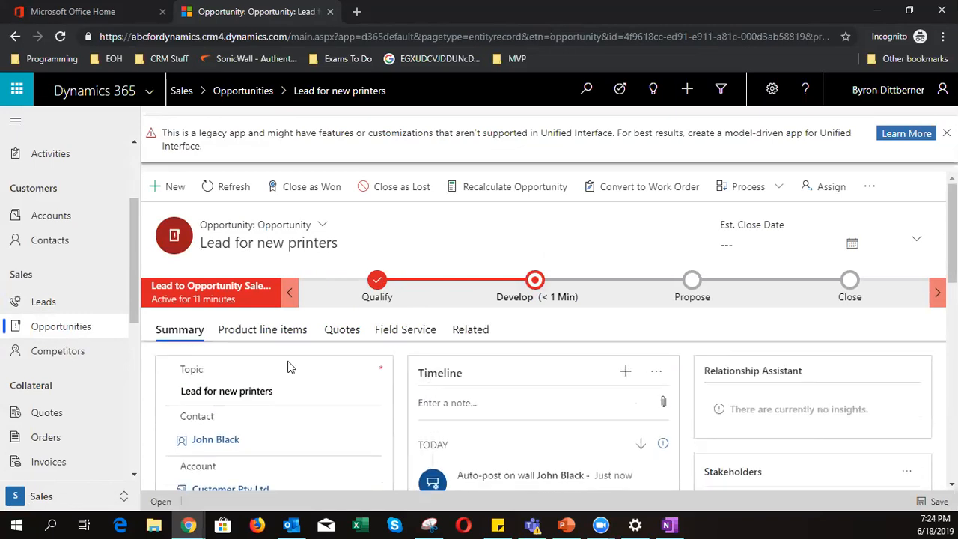
{"action": "scroll", "coordinate": [291, 366], "scroll_direction": "down", "scroll_amount": 5}
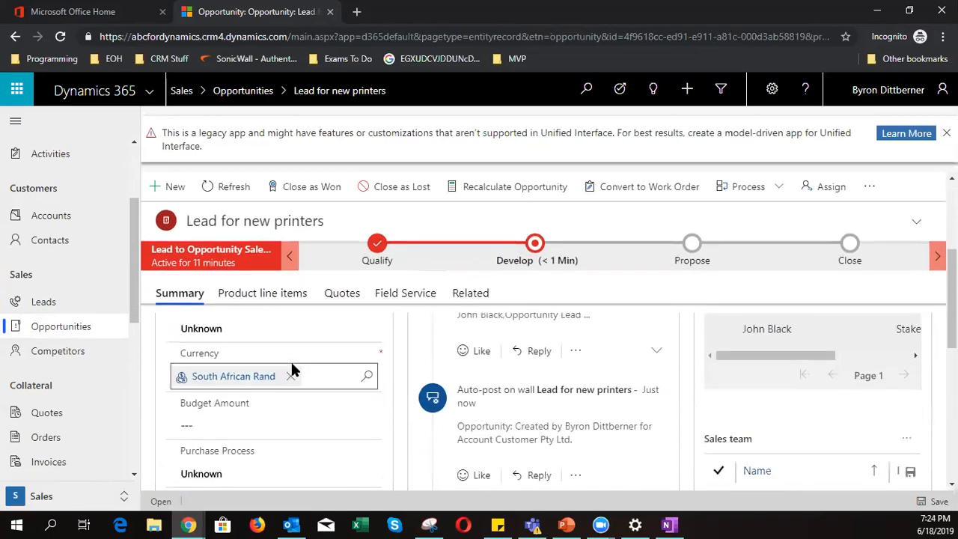
{"action": "scroll", "coordinate": [290, 359], "scroll_direction": "down", "scroll_amount": 2}
{"action": "scroll", "coordinate": [292, 365], "scroll_direction": "down", "scroll_amount": 2}
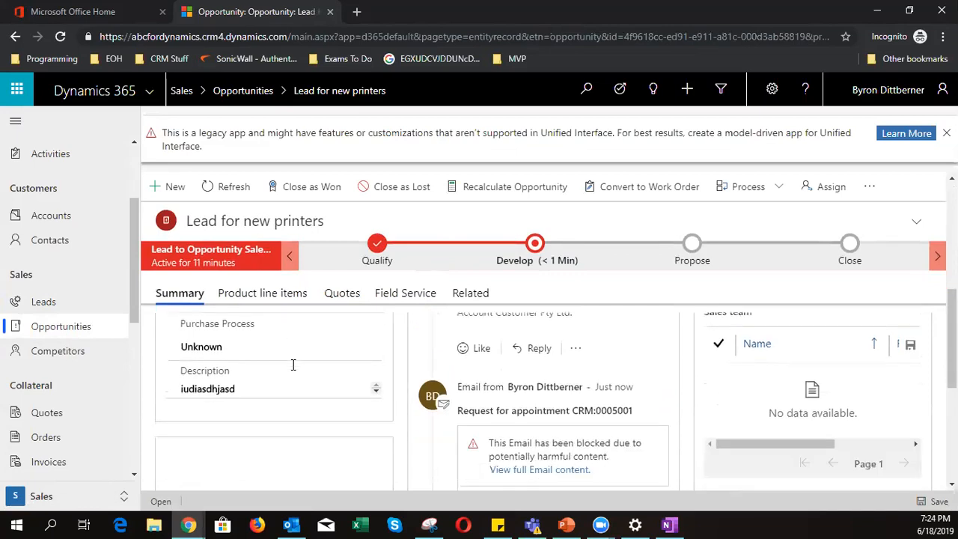
{"action": "scroll", "coordinate": [293, 364], "scroll_direction": "down", "scroll_amount": 2}
{"action": "scroll", "coordinate": [293, 364], "scroll_direction": "down", "scroll_amount": 1}
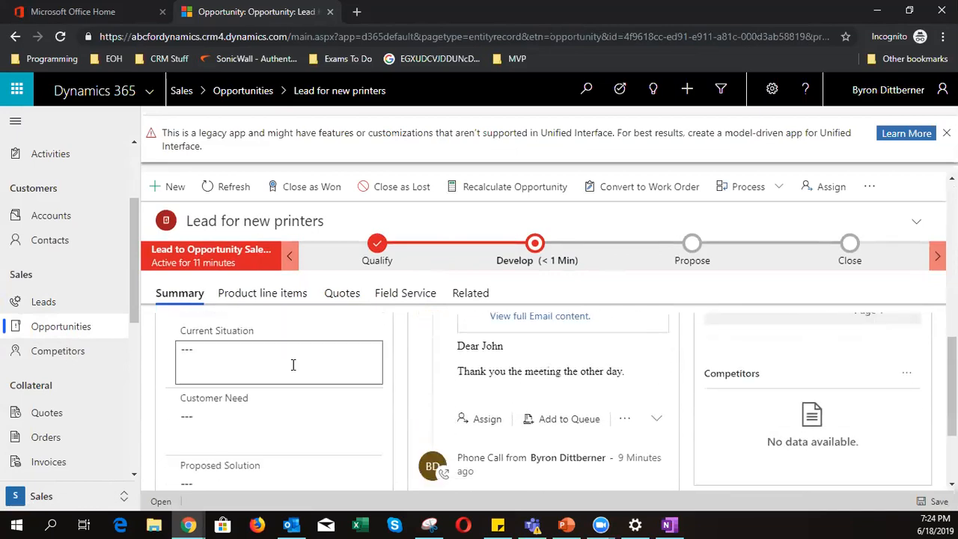
{"action": "scroll", "coordinate": [293, 364], "scroll_direction": "down", "scroll_amount": 2}
{"action": "scroll", "coordinate": [294, 364], "scroll_direction": "up", "scroll_amount": 1}
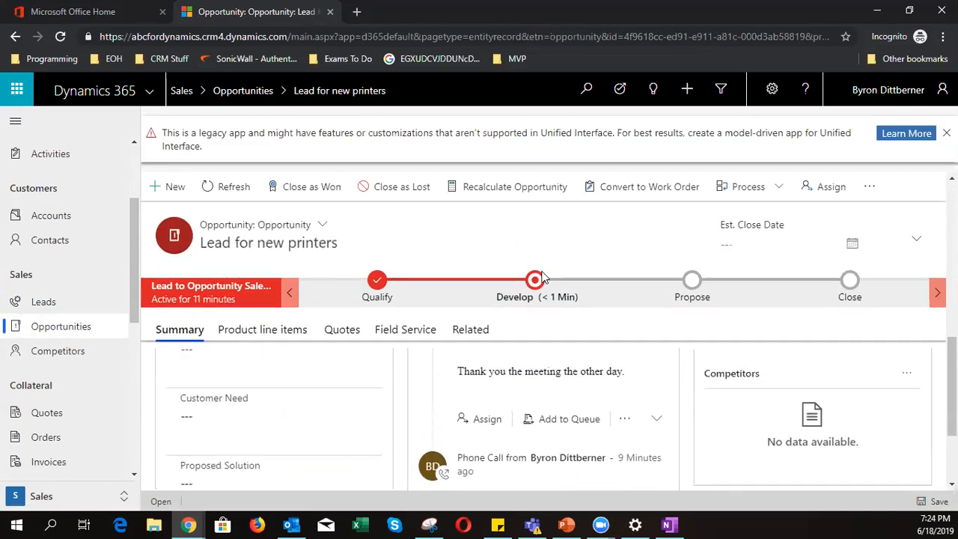
- In Develop, enter Customer Need 'new', Proposed Solution 'Yes... iodjcahsdjhja', and complete stakeholders and competitors
{"action": "left_click", "coordinate": [534, 282]}
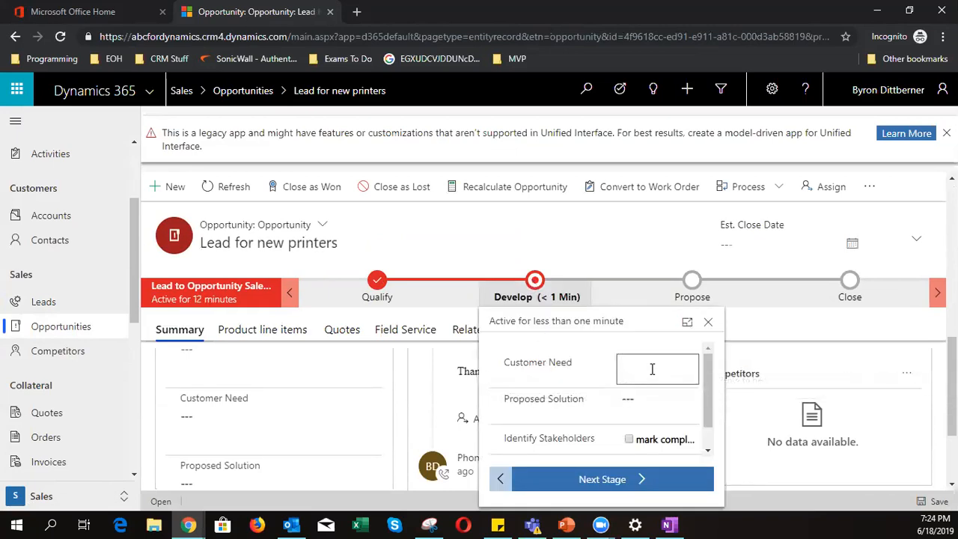
{"action": "type", "text": "new printer"}
{"action": "left_click", "coordinate": [646, 403]}
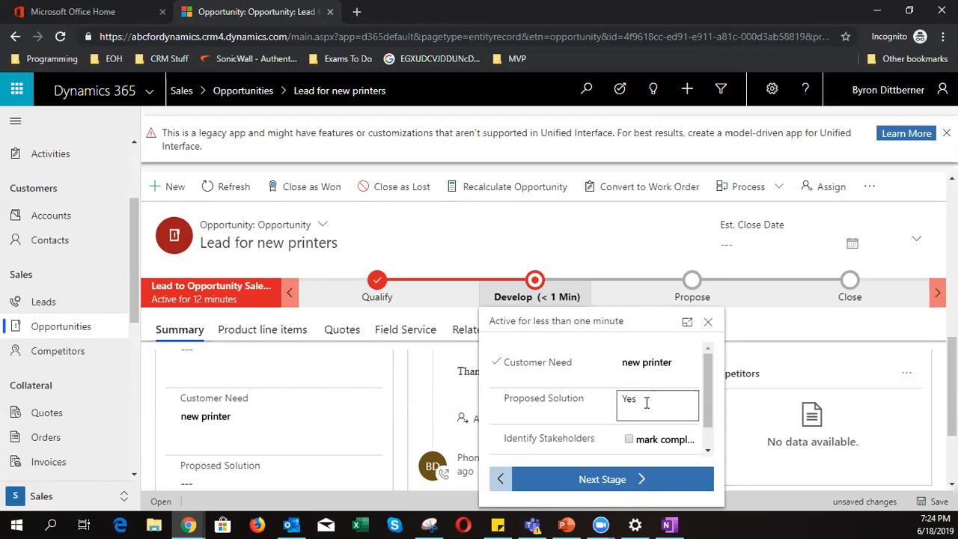
{"action": "type", "text": "Yes... iodjcahsdjhja"}
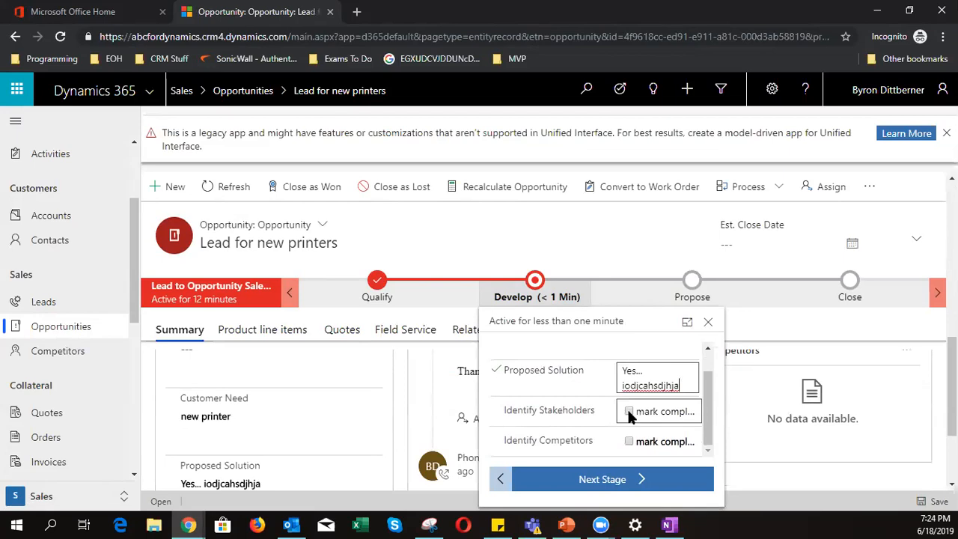
{"action": "left_click", "coordinate": [629, 412]}
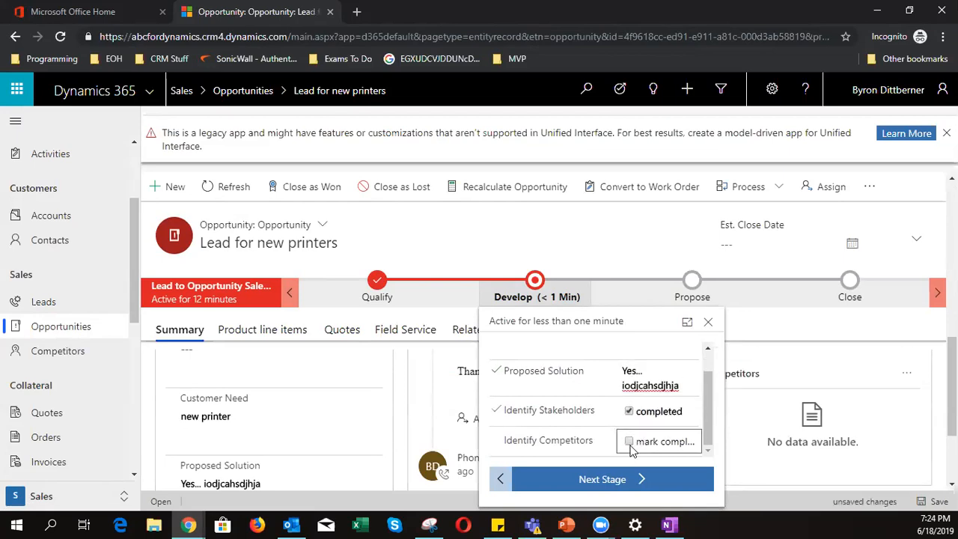
{"action": "left_click", "coordinate": [629, 443]}
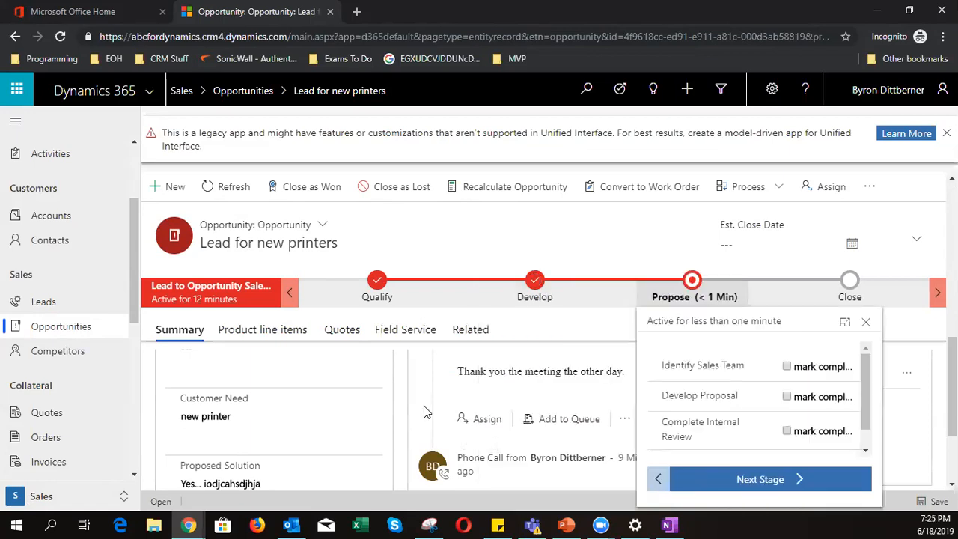
{"action": "scroll", "coordinate": [464, 423], "scroll_direction": "up", "scroll_amount": 1}
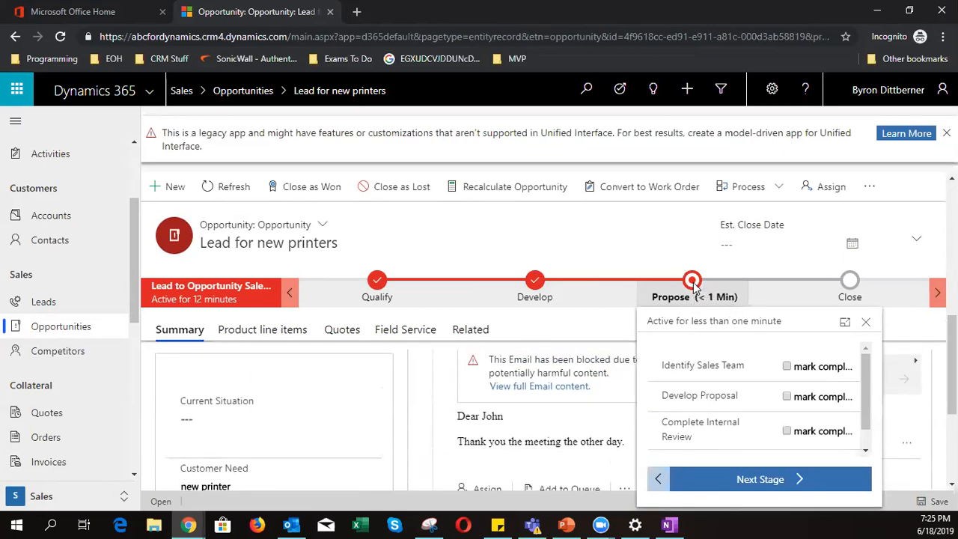
{"action": "left_click", "coordinate": [866, 321]}
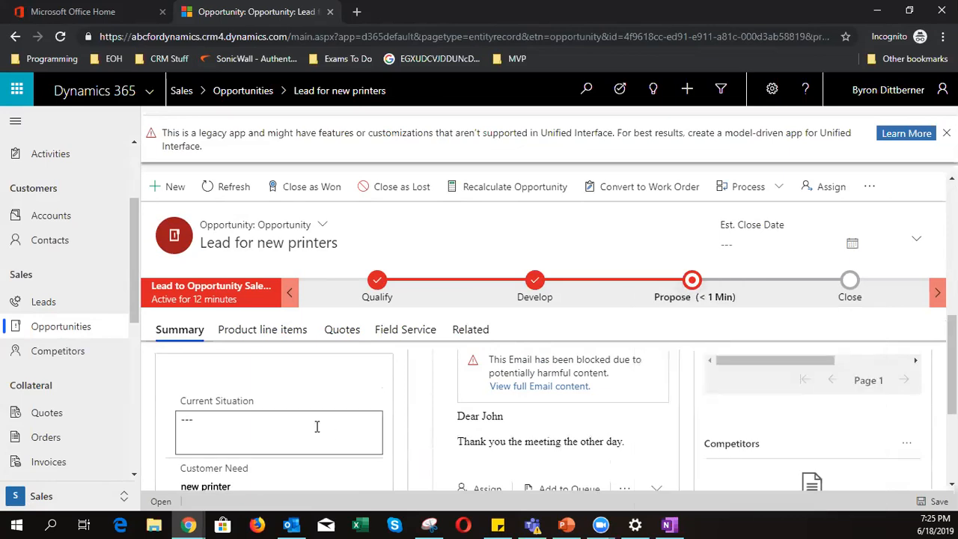
{"action": "scroll", "coordinate": [354, 419], "scroll_direction": "up", "scroll_amount": 1}
{"action": "scroll", "coordinate": [354, 419], "scroll_direction": "up", "scroll_amount": 5}
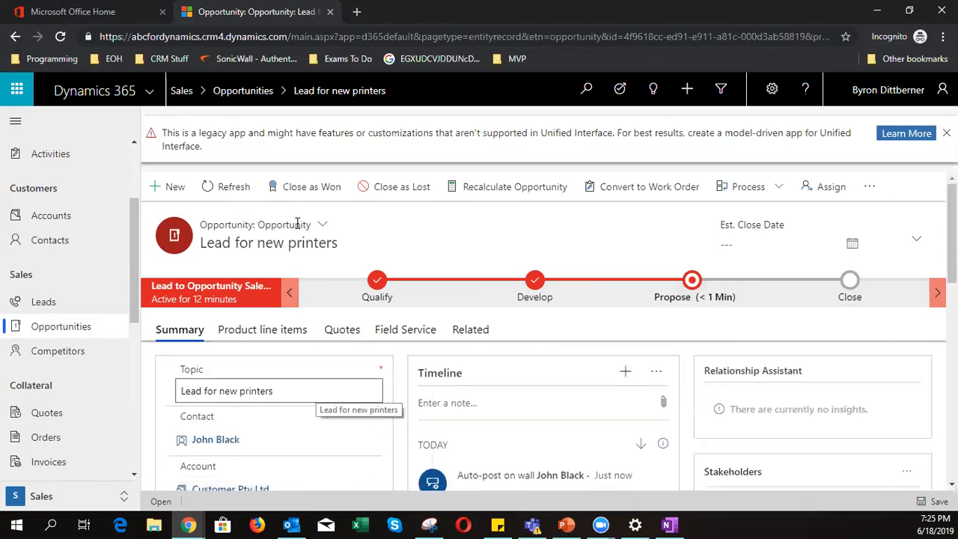
{"action": "left_click_drag", "start_coordinate": [260, 227], "coordinate": [321, 249]}
{"action": "left_click", "coordinate": [323, 250]}
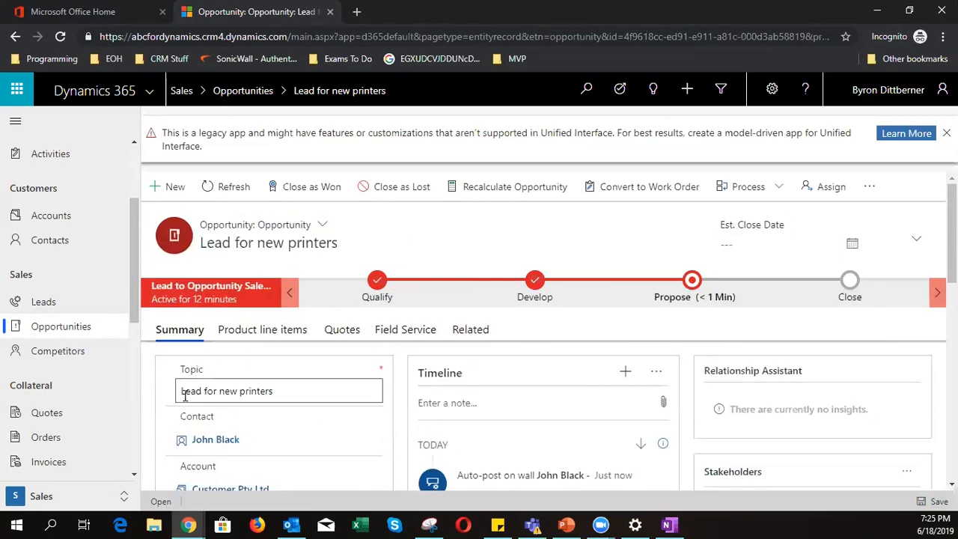
{"action": "scroll", "coordinate": [187, 393], "scroll_direction": "down", "scroll_amount": 1}
{"action": "mouse_move", "coordinate": [222, 372]}
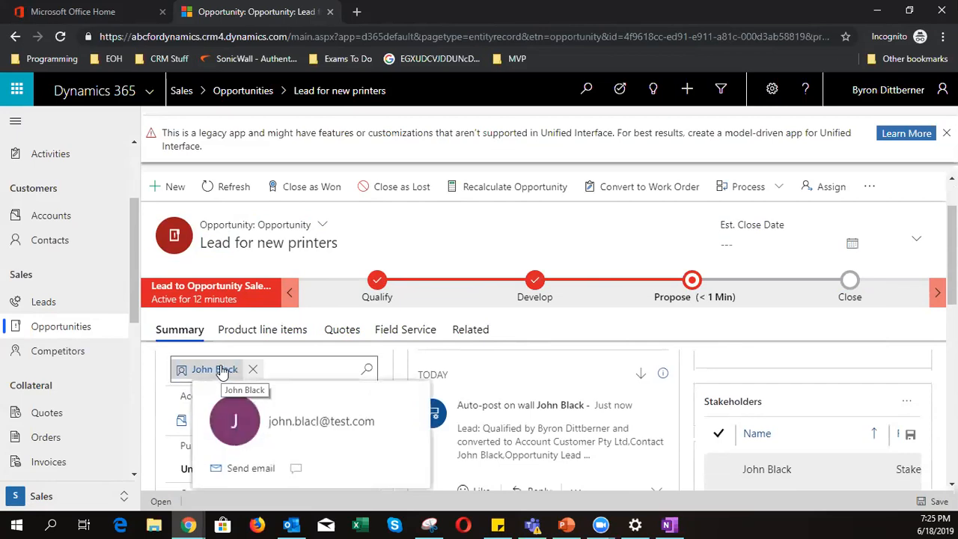
{"action": "scroll", "coordinate": [159, 430], "scroll_direction": "up", "scroll_amount": 1}
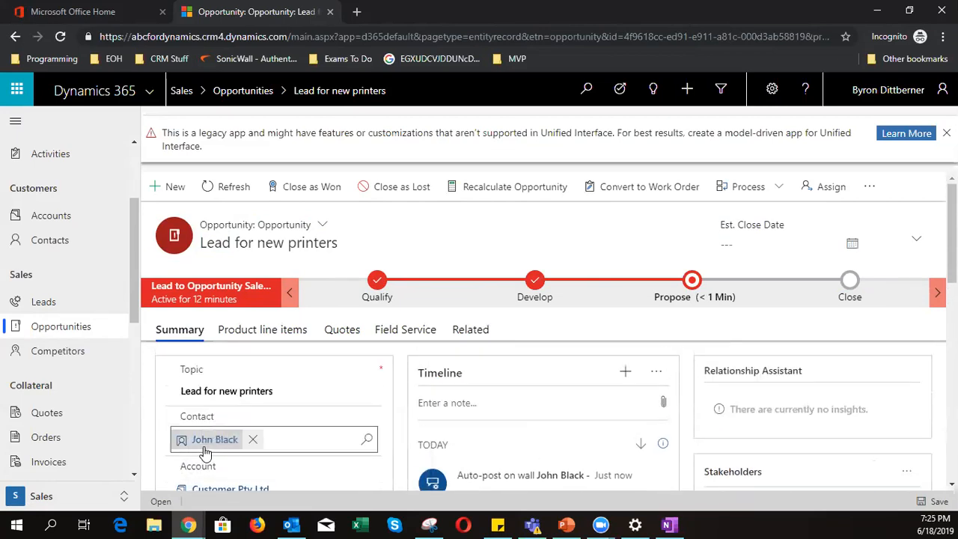
{"action": "scroll", "coordinate": [215, 449], "scroll_direction": "down", "scroll_amount": 1}
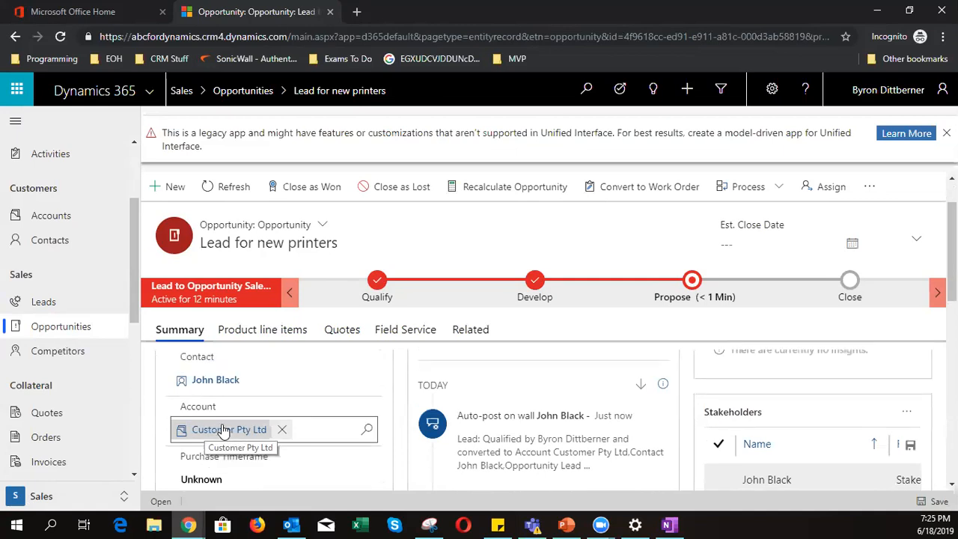
{"action": "scroll", "coordinate": [223, 427], "scroll_direction": "up", "scroll_amount": 1}
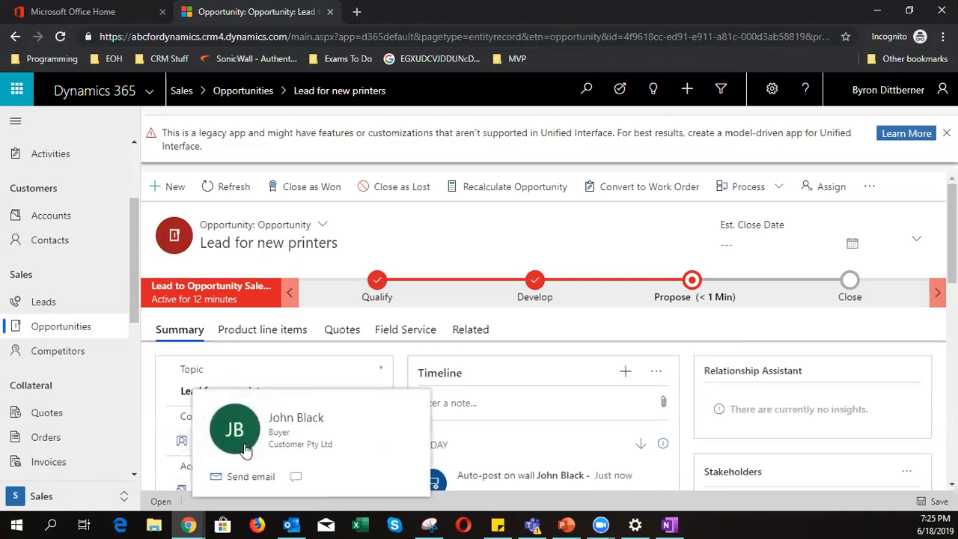
{"action": "scroll", "coordinate": [172, 444], "scroll_direction": "down", "scroll_amount": 1}
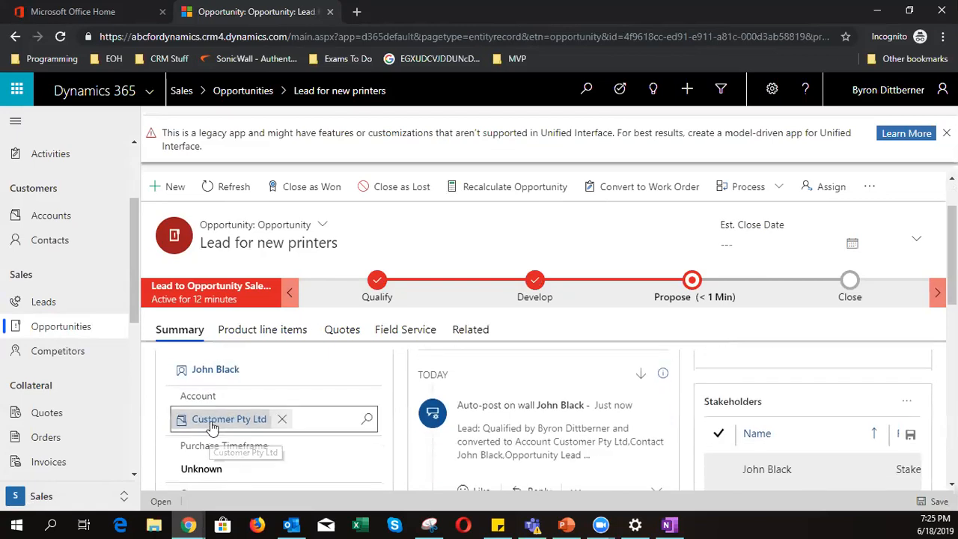
{"action": "scroll", "coordinate": [212, 426], "scroll_direction": "down", "scroll_amount": 2}
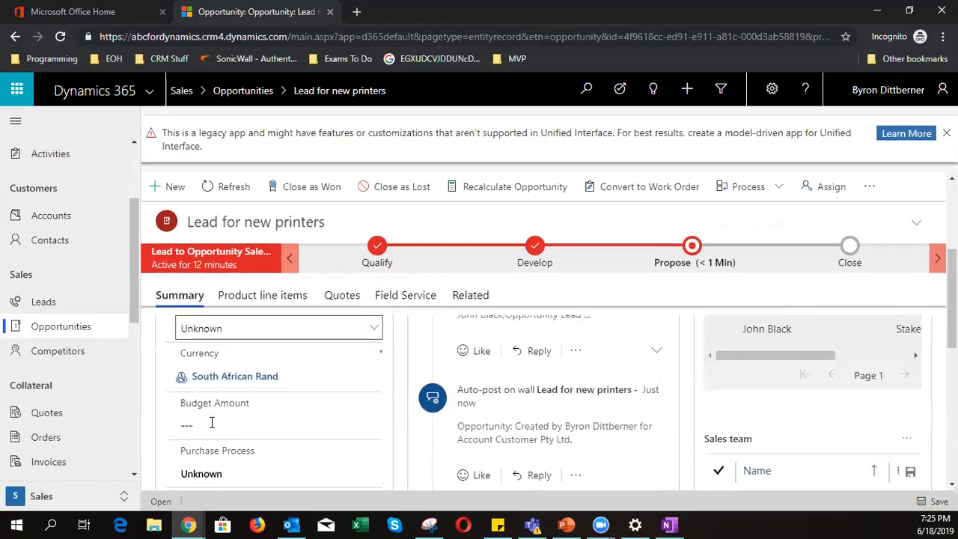
- Enter 10000 as the opportunity's Budget Amount
{"action": "left_click", "coordinate": [226, 376]}
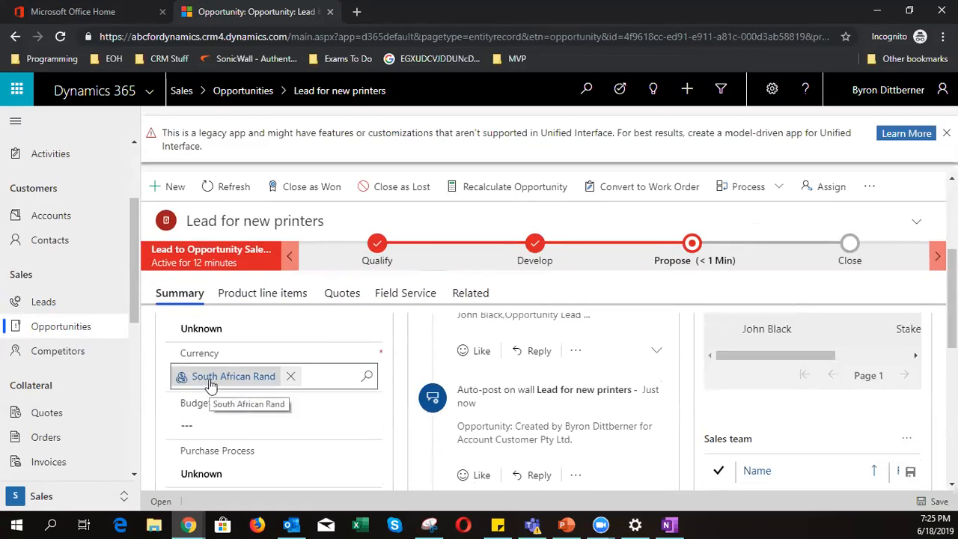
{"action": "left_click", "coordinate": [200, 420]}
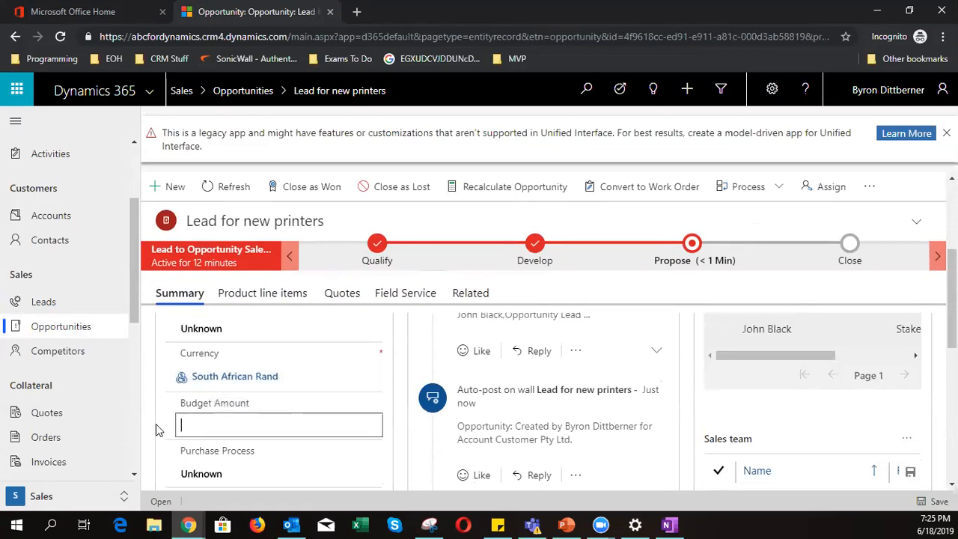
{"action": "type", "text": "10000"}
{"action": "left_click", "coordinate": [154, 424]}
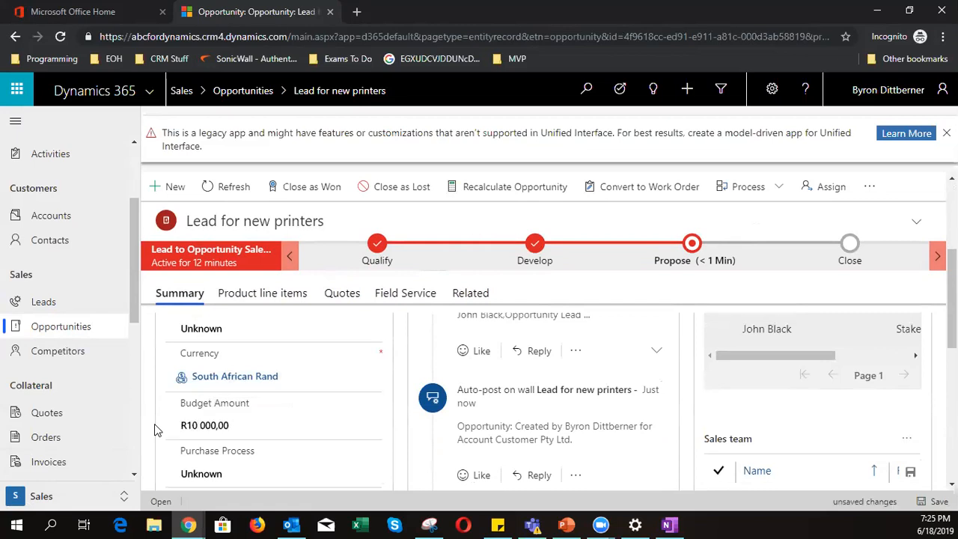
- Set Purchase Process to Individual, then look over the Current Situation field
{"action": "scroll", "coordinate": [165, 425], "scroll_direction": "down", "scroll_amount": 1}
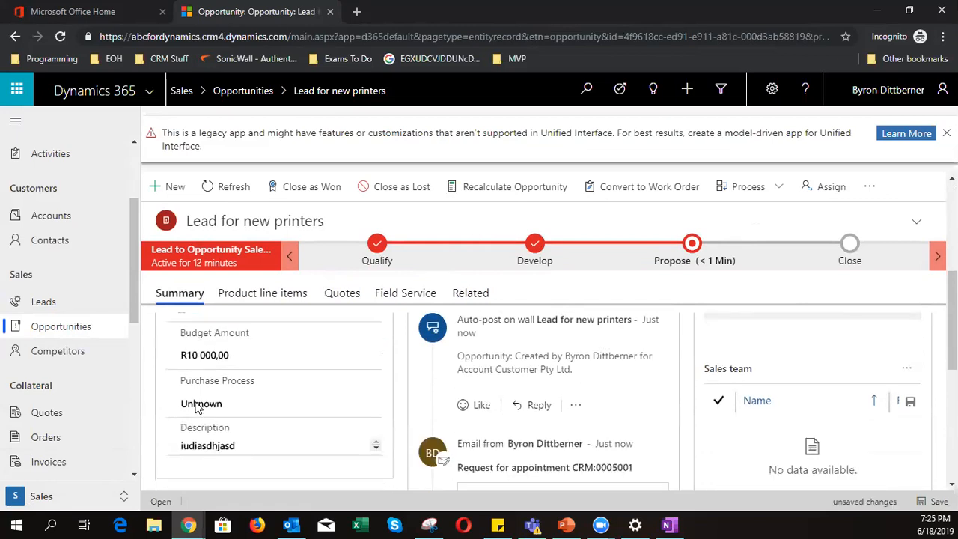
{"action": "left_click", "coordinate": [192, 404]}
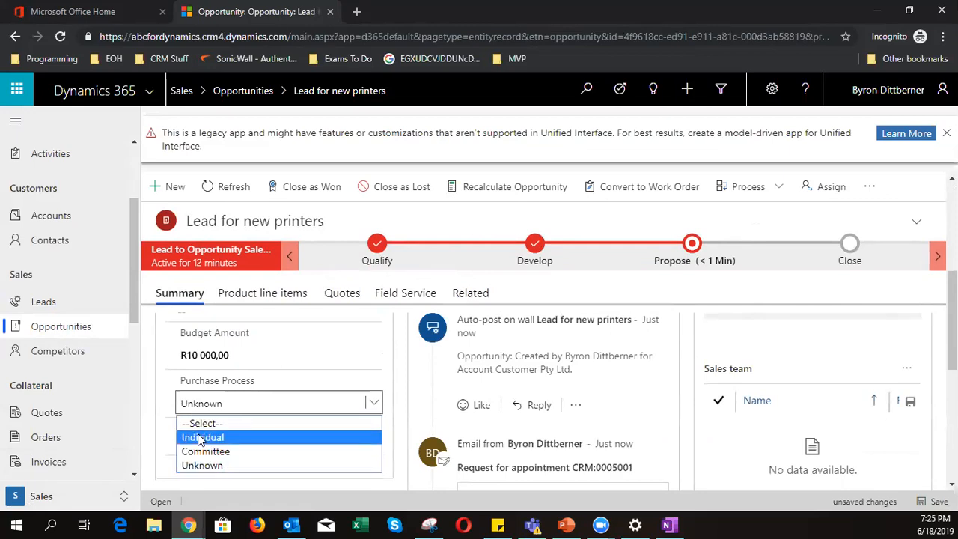
{"action": "left_click", "coordinate": [200, 438]}
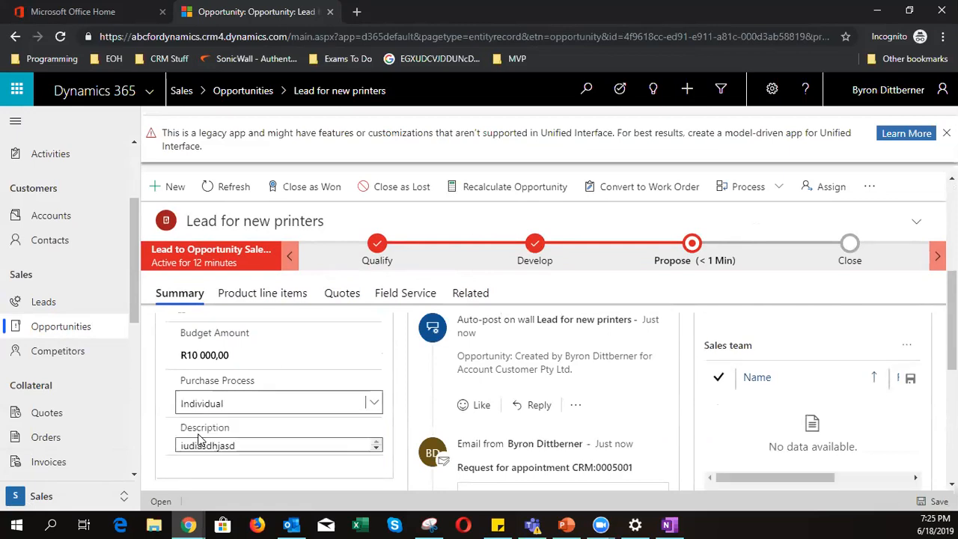
{"action": "left_click", "coordinate": [151, 427]}
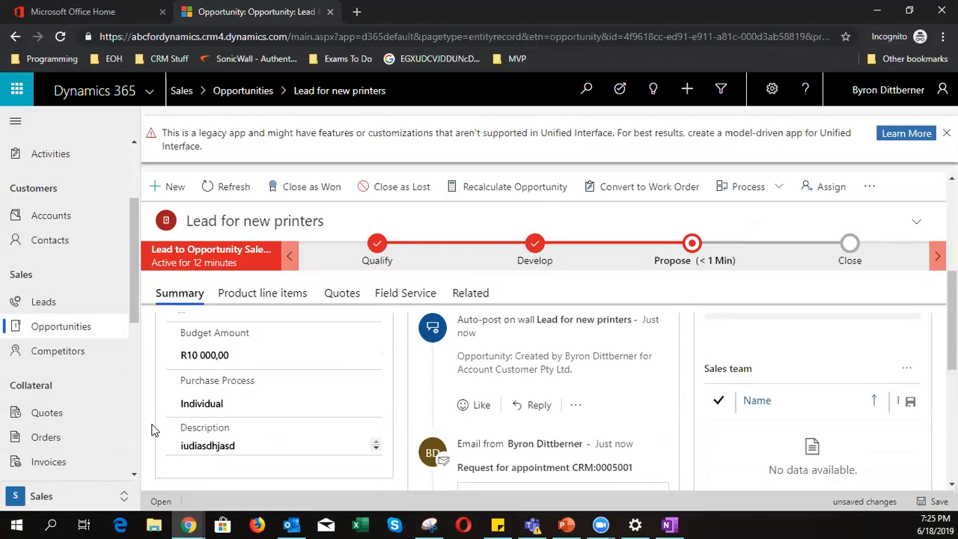
{"action": "scroll", "coordinate": [151, 430], "scroll_direction": "down", "scroll_amount": 1}
{"action": "scroll", "coordinate": [151, 430], "scroll_direction": "down", "scroll_amount": 2}
{"action": "left_click", "coordinate": [240, 362]}
{"action": "scroll", "coordinate": [220, 361], "scroll_direction": "down", "scroll_amount": 1}
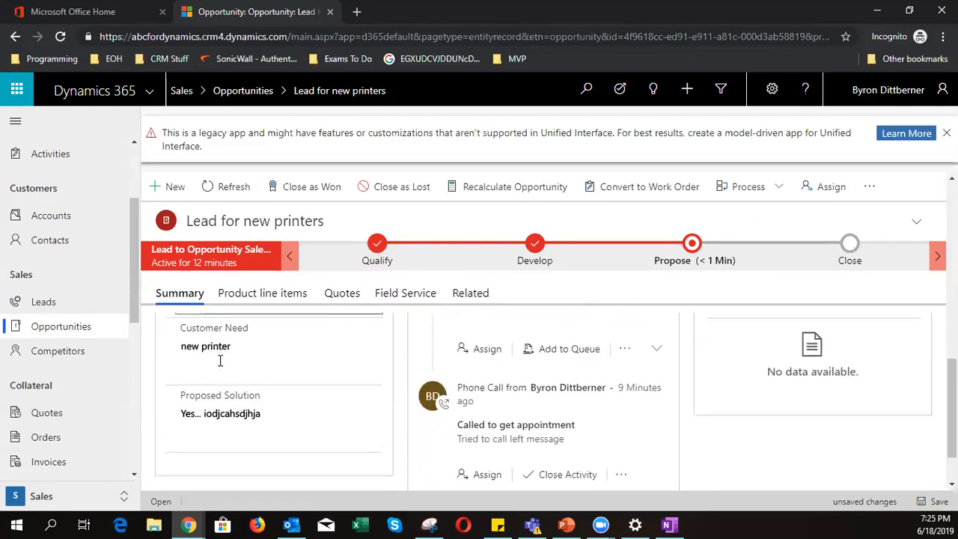
{"action": "scroll", "coordinate": [228, 396], "scroll_direction": "down", "scroll_amount": 1}
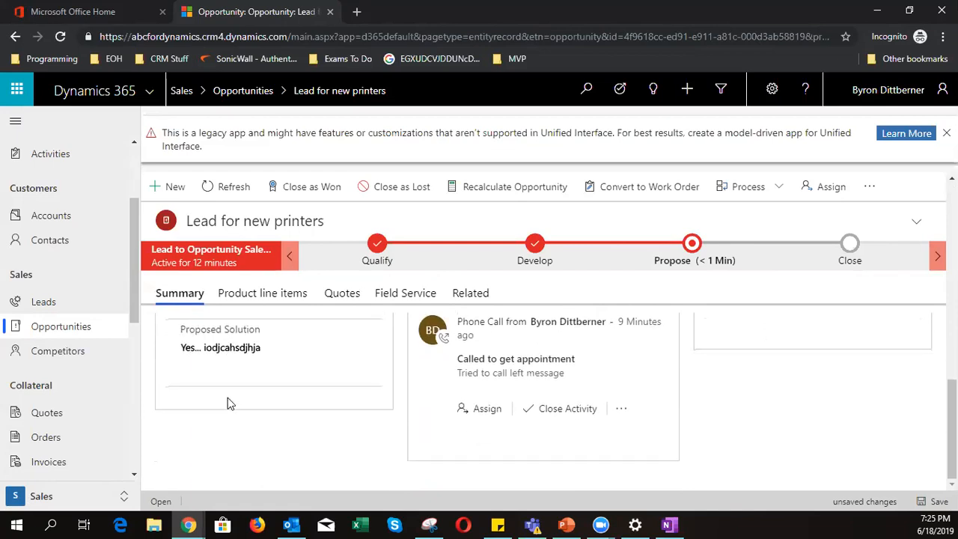
{"action": "scroll", "coordinate": [364, 453], "scroll_direction": "up", "scroll_amount": 5}
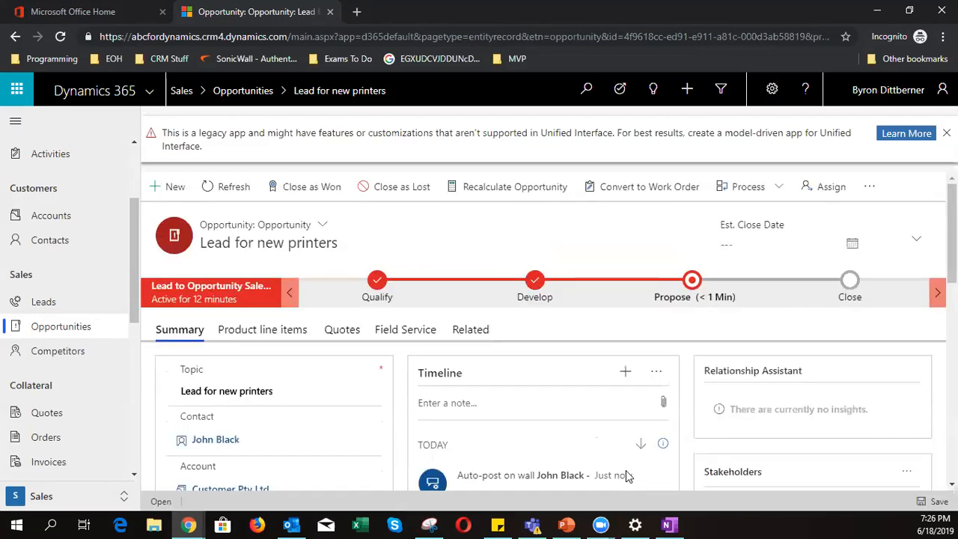
- On the Product line items tab, choose Retail as the Price List
{"action": "left_click", "coordinate": [291, 330]}
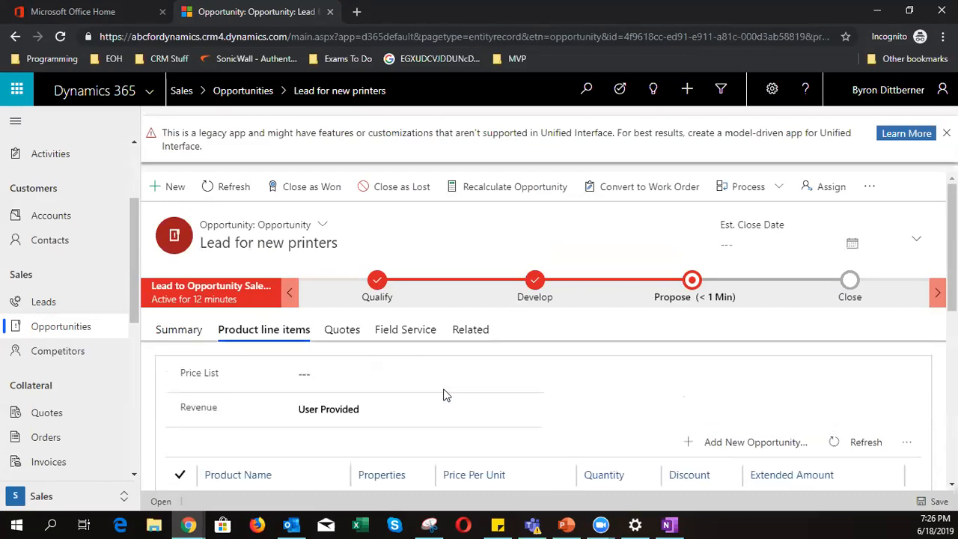
{"action": "left_click", "coordinate": [344, 375]}
{"action": "left_click", "coordinate": [532, 373]}
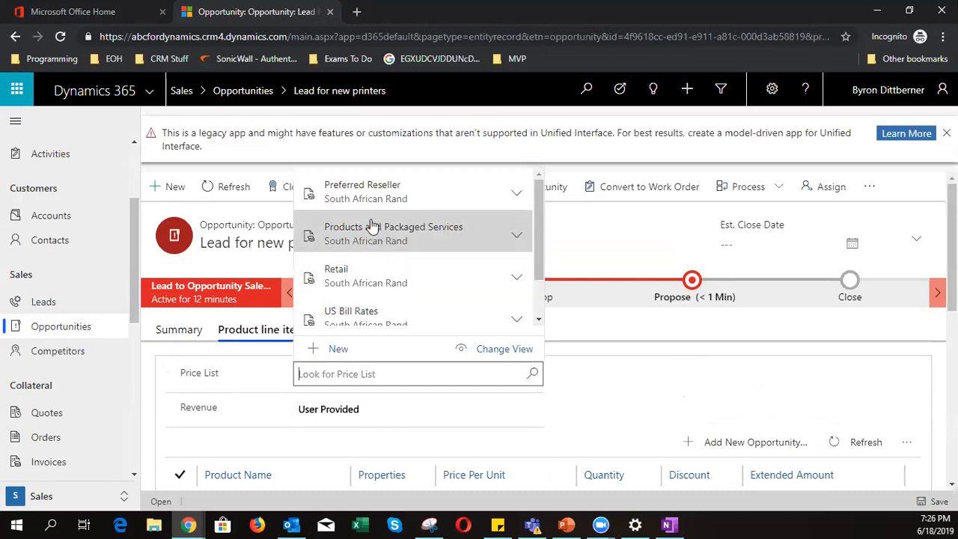
{"action": "left_click", "coordinate": [362, 279]}
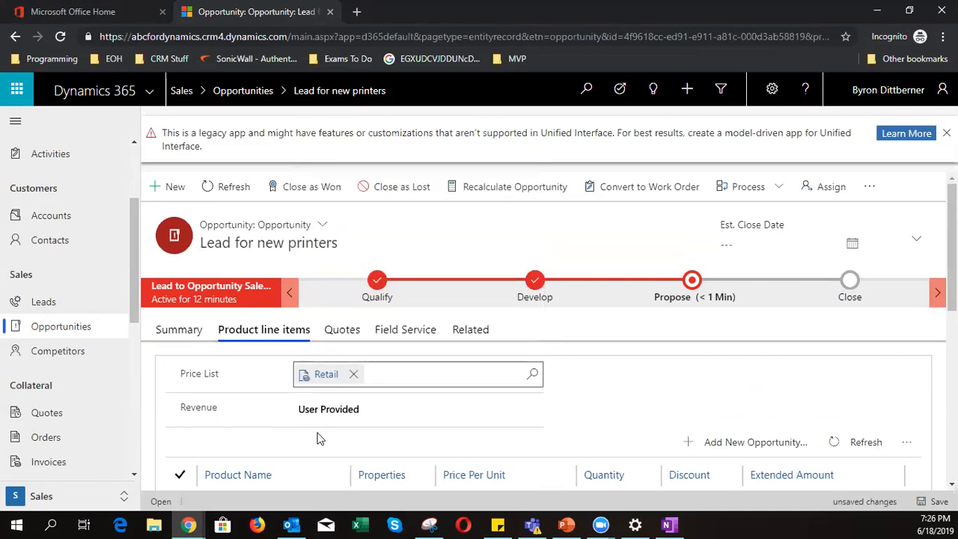
{"action": "scroll", "coordinate": [320, 437], "scroll_direction": "down", "scroll_amount": 1}
{"action": "scroll", "coordinate": [445, 422], "scroll_direction": "up", "scroll_amount": 1}
{"action": "scroll", "coordinate": [446, 423], "scroll_direction": "down", "scroll_amount": 1}
{"action": "scroll", "coordinate": [443, 423], "scroll_direction": "up", "scroll_amount": 1}
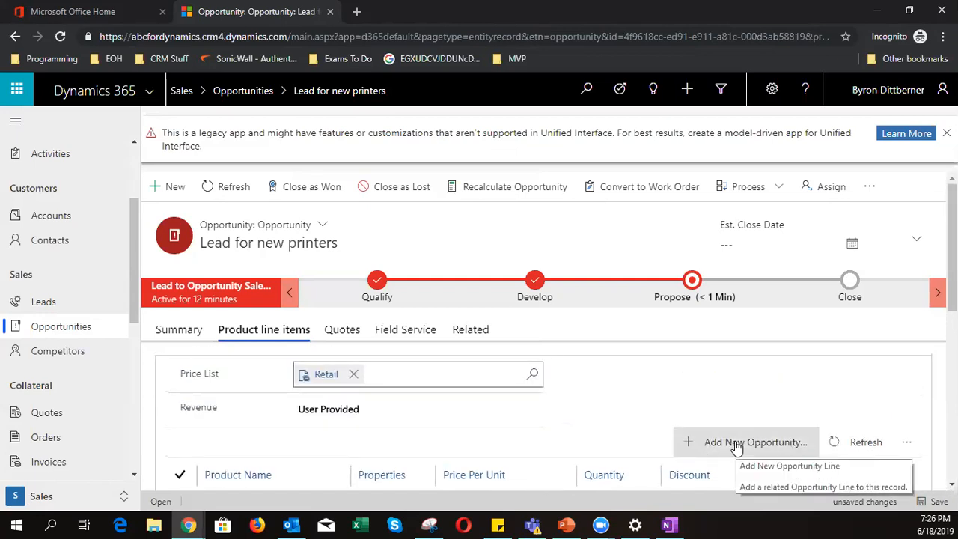
- Start a new opportunity line, close the legacy notice, and navigate back without saving
{"action": "left_click", "coordinate": [737, 443]}
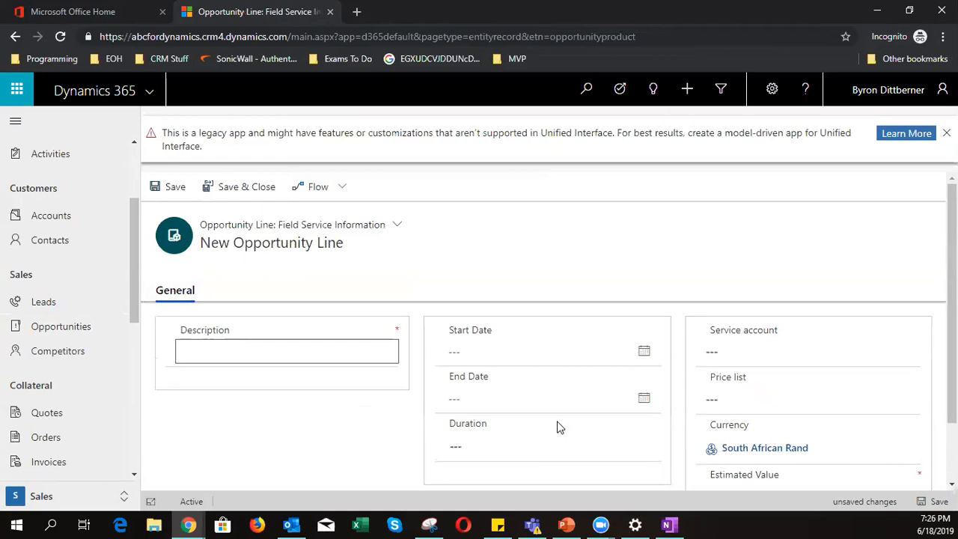
{"action": "scroll", "coordinate": [557, 427], "scroll_direction": "down", "scroll_amount": 1}
{"action": "scroll", "coordinate": [557, 426], "scroll_direction": "up", "scroll_amount": 1}
{"action": "left_click", "coordinate": [947, 134]}
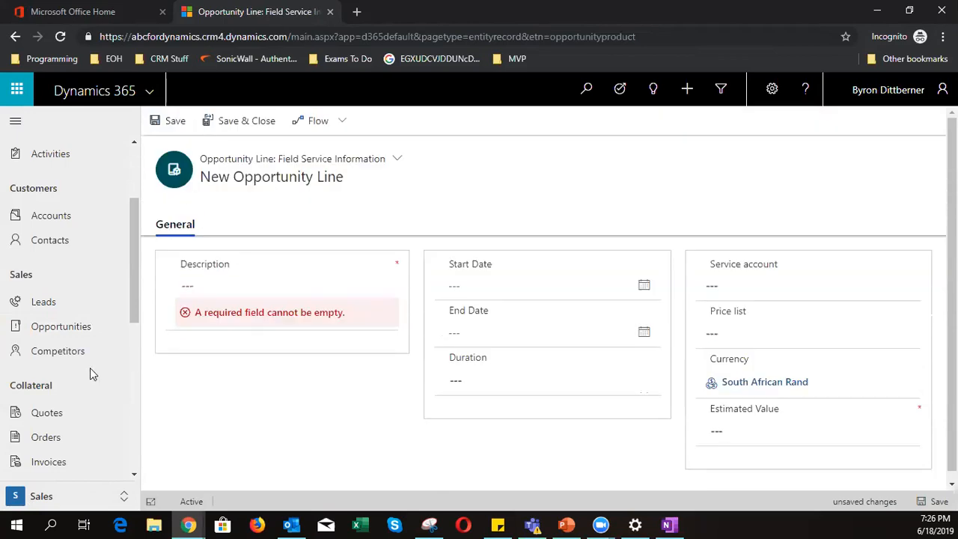
{"action": "left_click", "coordinate": [15, 36]}
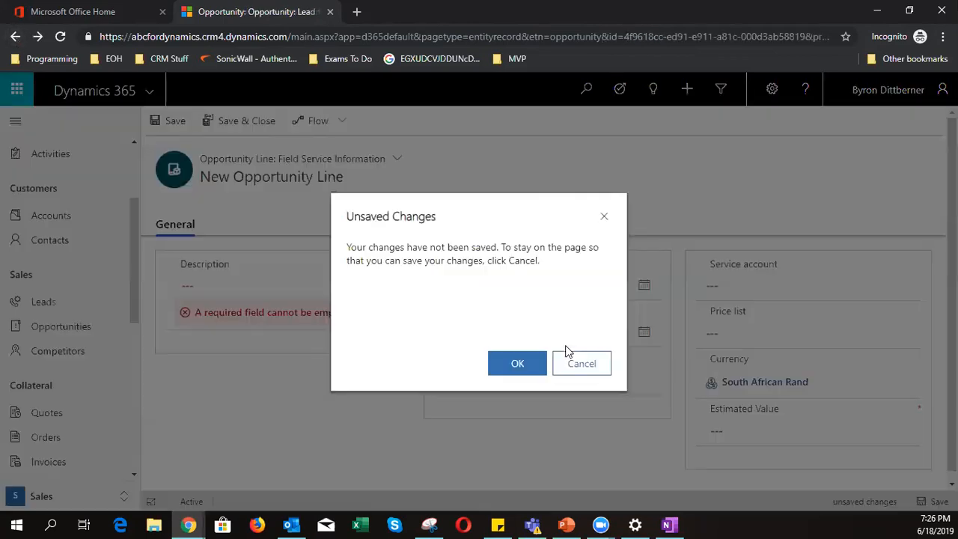
- Discard the unsaved line, repeat add-and-discard once, then toggle Revenue to System Calculated and back to User Provided
{"action": "left_click", "coordinate": [515, 364]}
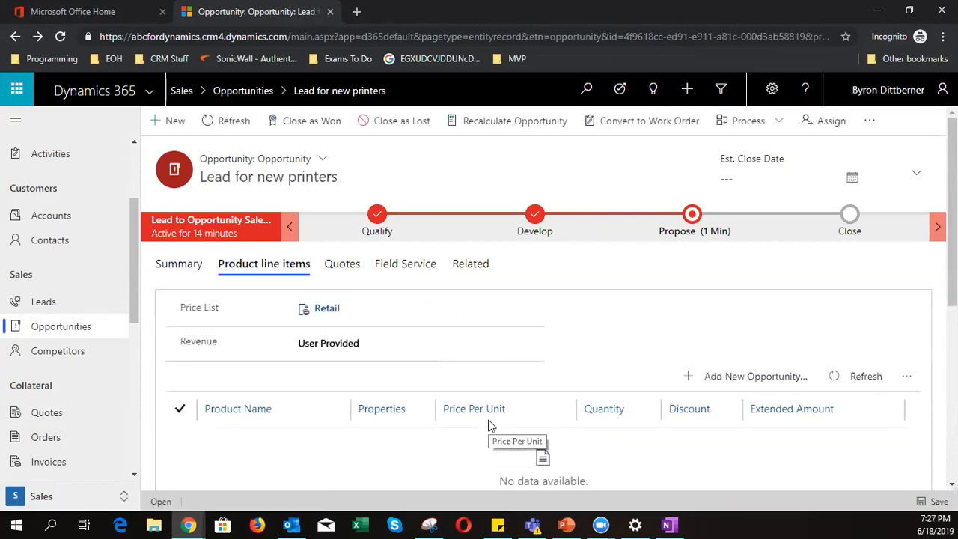
{"action": "left_click", "coordinate": [913, 386]}
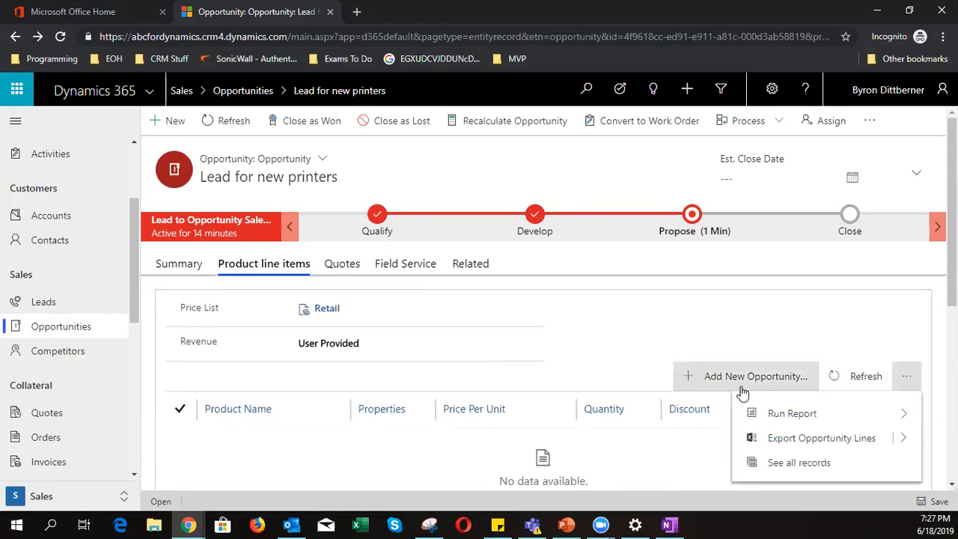
{"action": "left_click", "coordinate": [696, 383]}
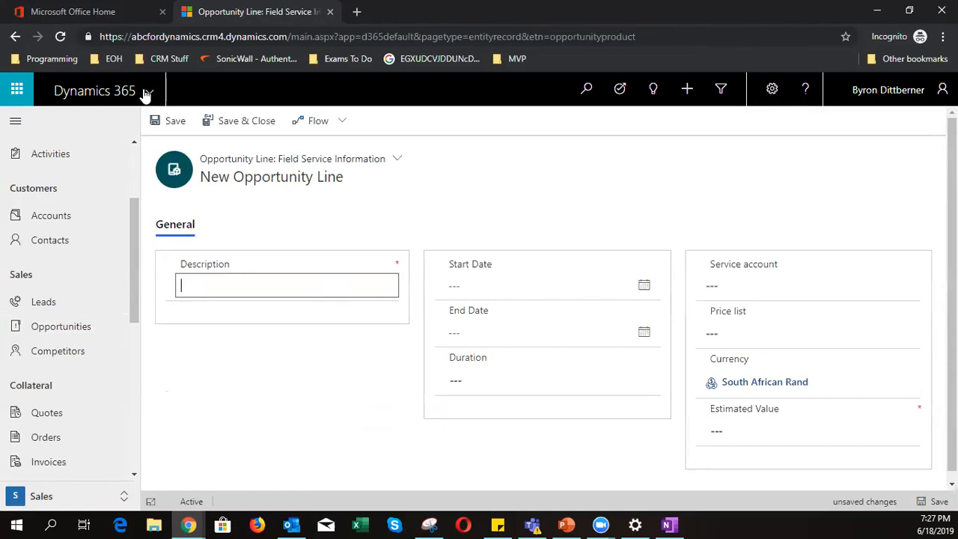
{"action": "left_click", "coordinate": [15, 36]}
{"action": "left_click", "coordinate": [517, 363]}
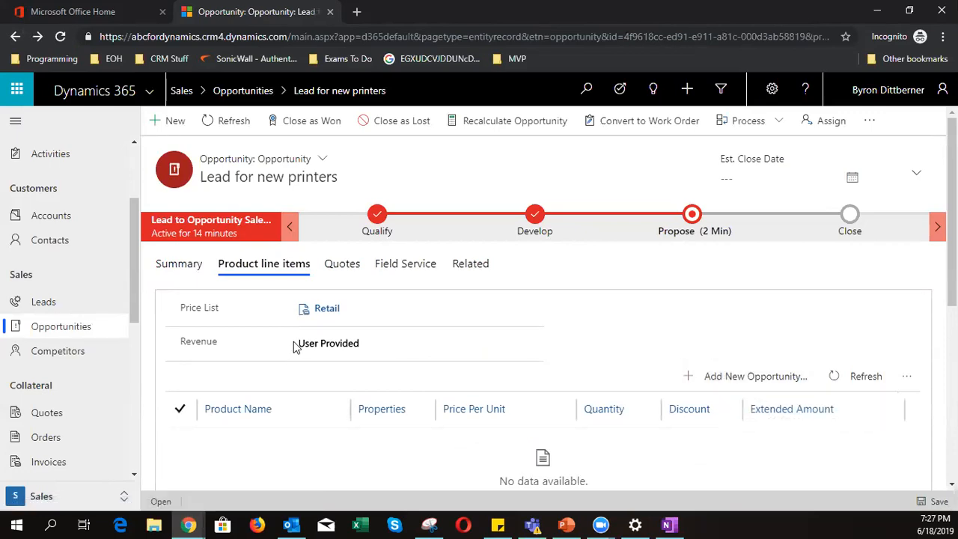
{"action": "left_click", "coordinate": [323, 346]}
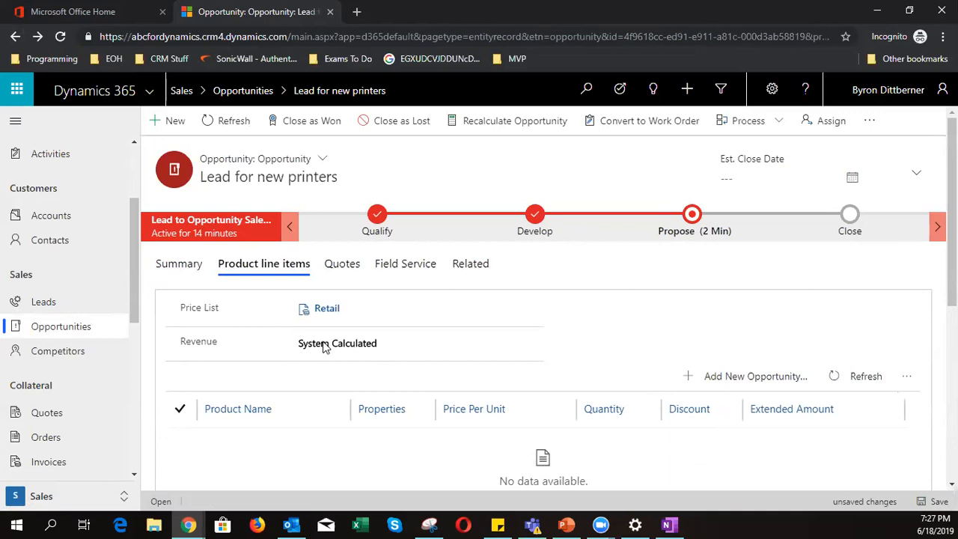
{"action": "left_click", "coordinate": [324, 346]}
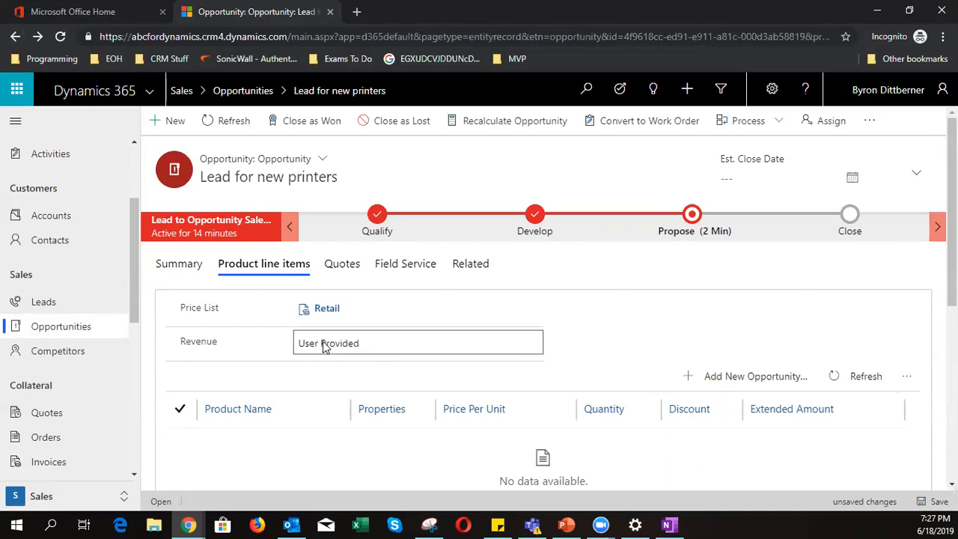
- Start a new opportunity line described 'A100 Printer', then back out and discard it unsaved
{"action": "left_click", "coordinate": [764, 384]}
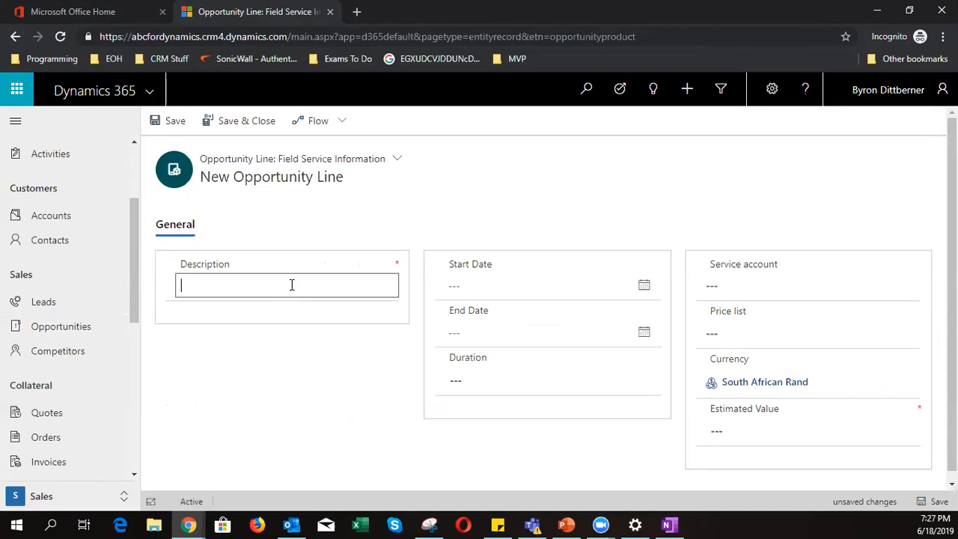
{"action": "type", "text": "A100 Printer"}
{"action": "left_click", "coordinate": [493, 292]}
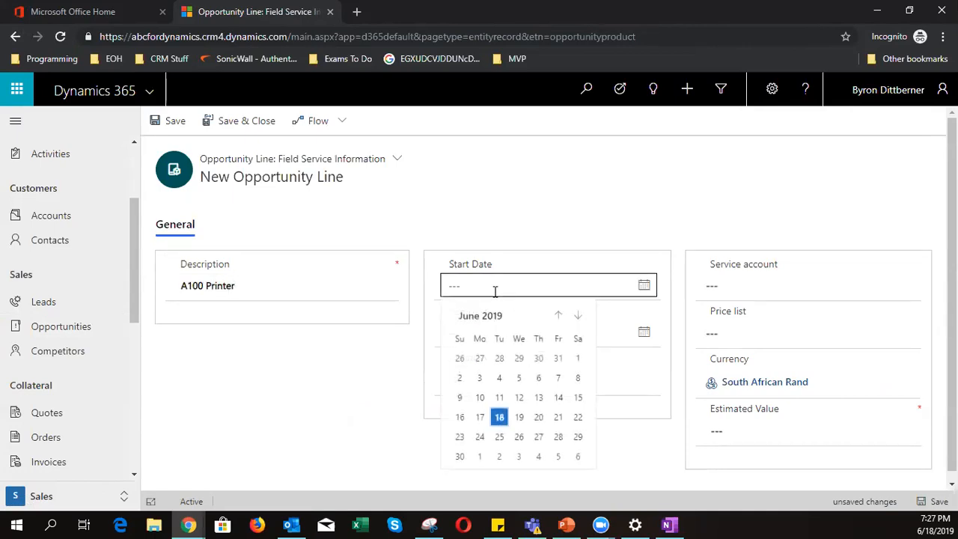
{"action": "left_click", "coordinate": [378, 396]}
{"action": "left_click", "coordinate": [722, 283]}
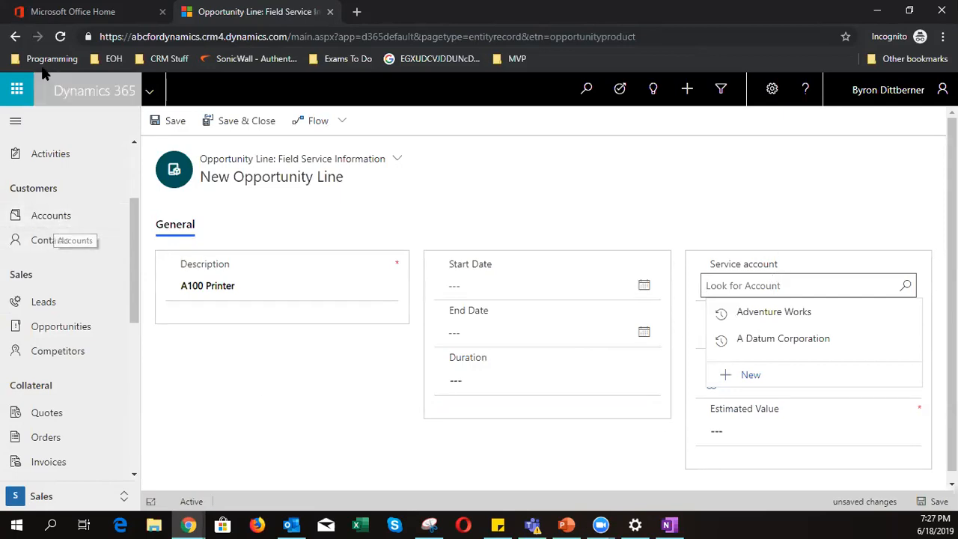
{"action": "left_click", "coordinate": [15, 36]}
{"action": "left_click", "coordinate": [524, 366]}
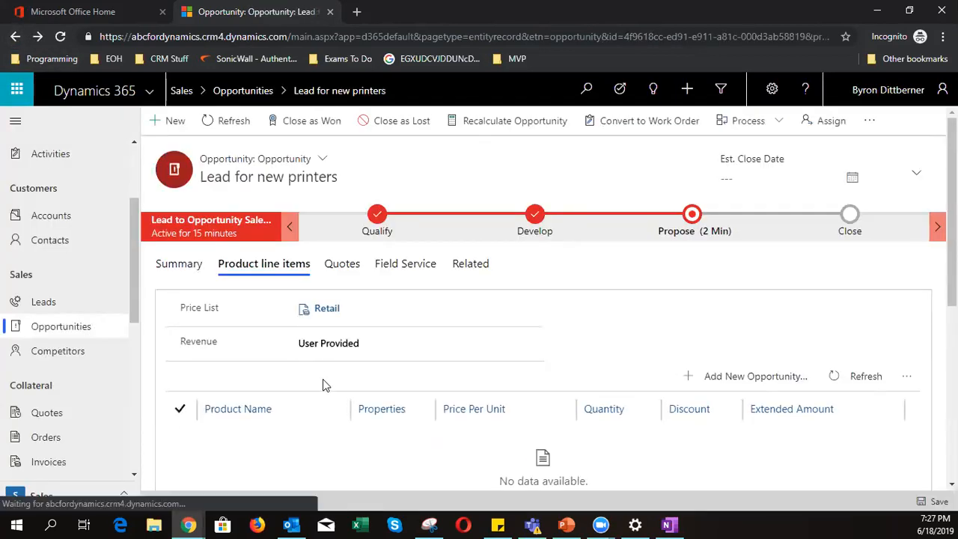
- Show the opportunity's Product line items: Retail price list, User Provided revenue, no products
{"action": "scroll", "coordinate": [257, 374], "scroll_direction": "down", "scroll_amount": 5}
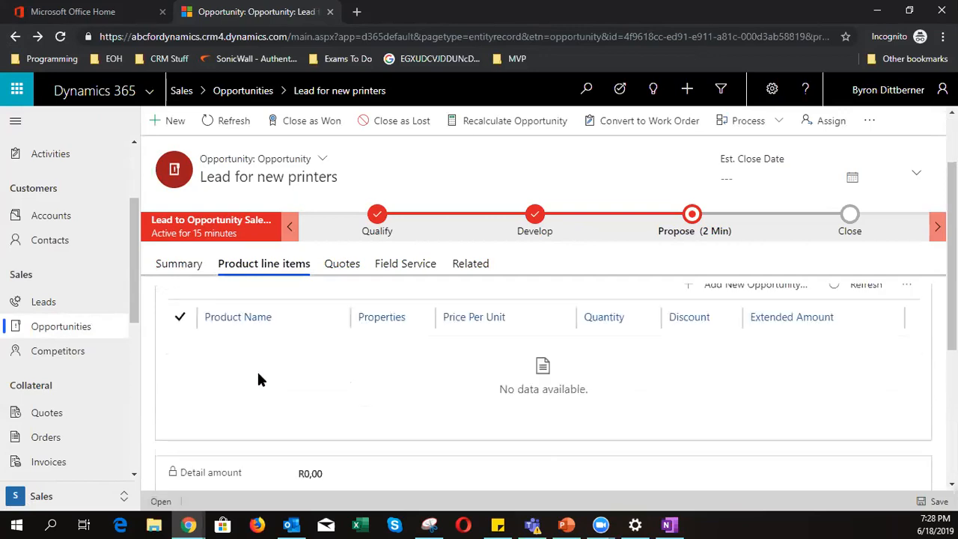
{"action": "scroll", "coordinate": [258, 373], "scroll_direction": "up", "scroll_amount": 5}
{"action": "left_click", "coordinate": [187, 269]}
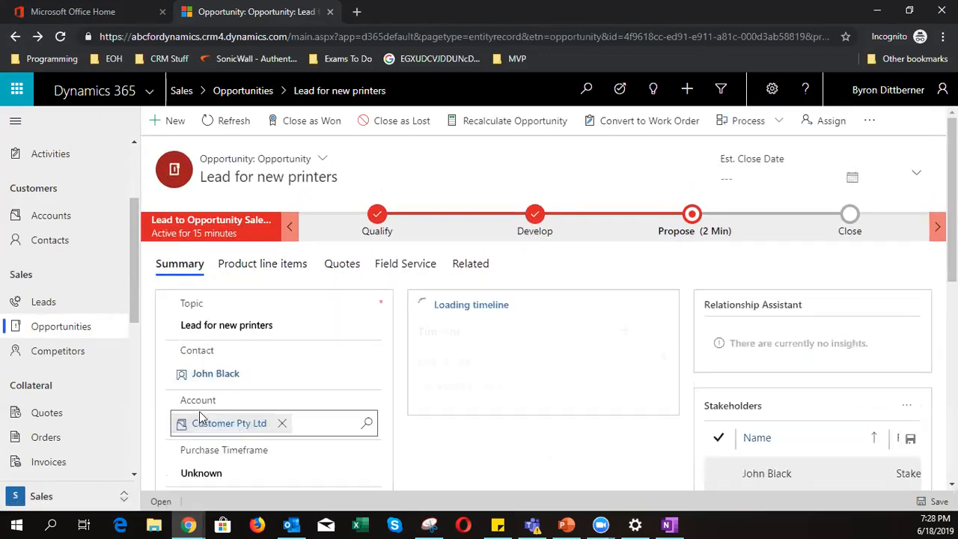
{"action": "left_click", "coordinate": [247, 269]}
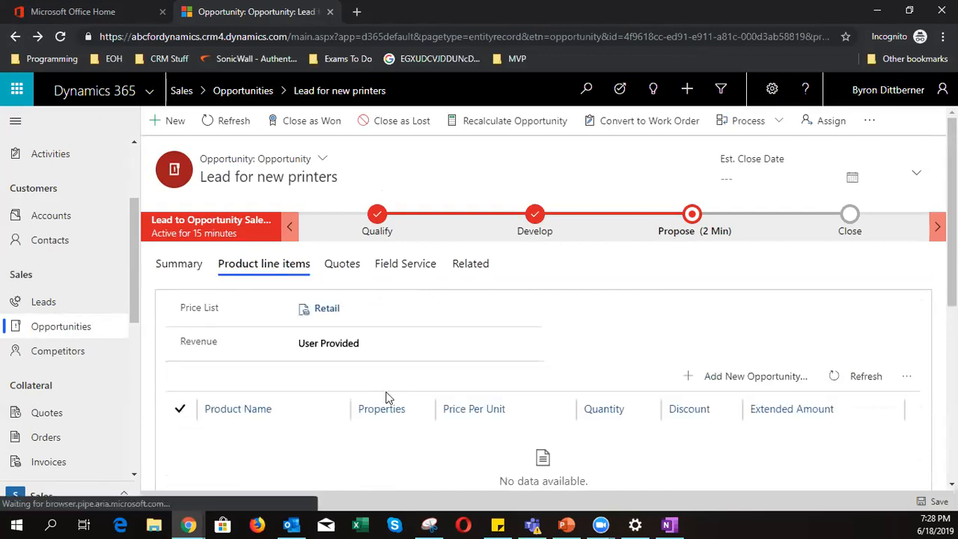
{"action": "scroll", "coordinate": [456, 391], "scroll_direction": "down", "scroll_amount": 1}
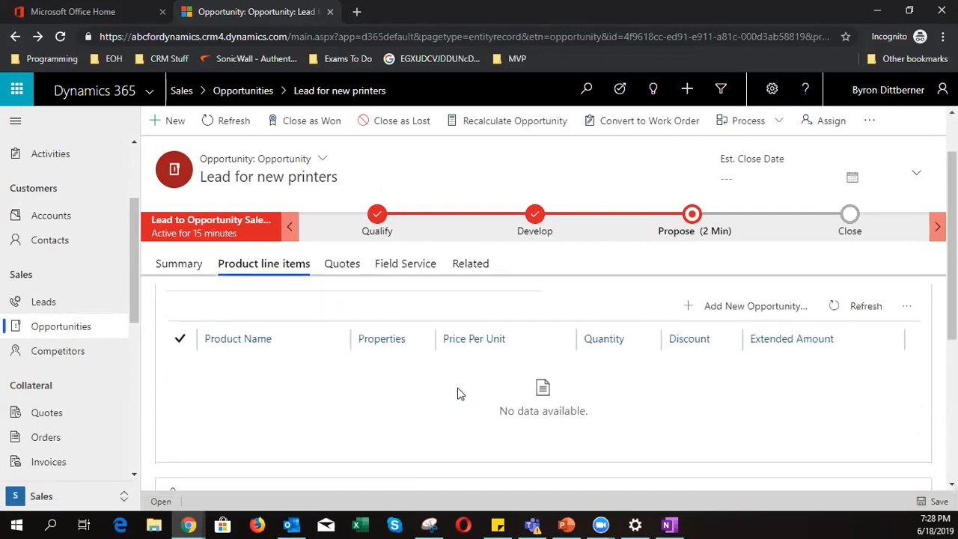
- Add a new opportunity line with service account Customer Pty Ltd and description 'A100 Printer'
{"action": "left_click", "coordinate": [789, 307]}
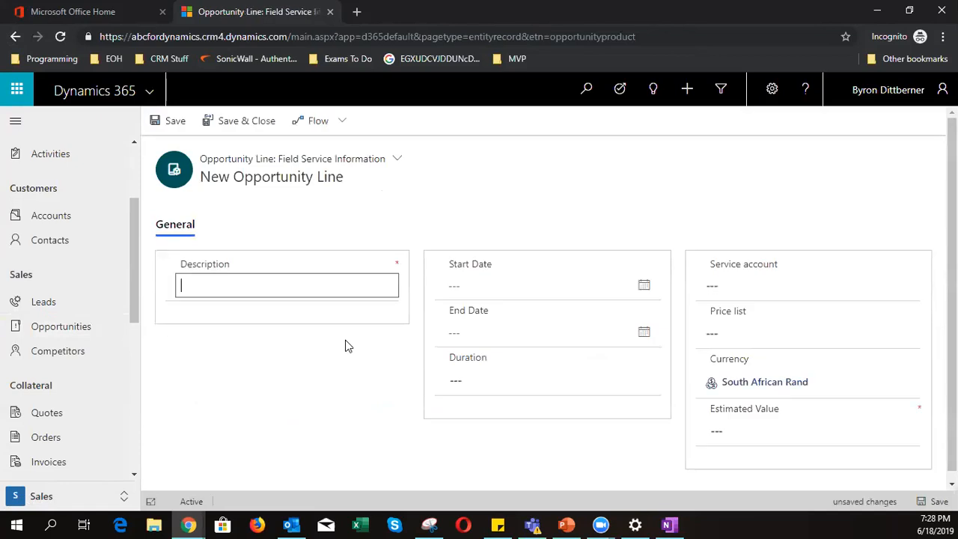
{"action": "left_click", "coordinate": [780, 283]}
{"action": "type", "text": "Customer Pty Ltd"}
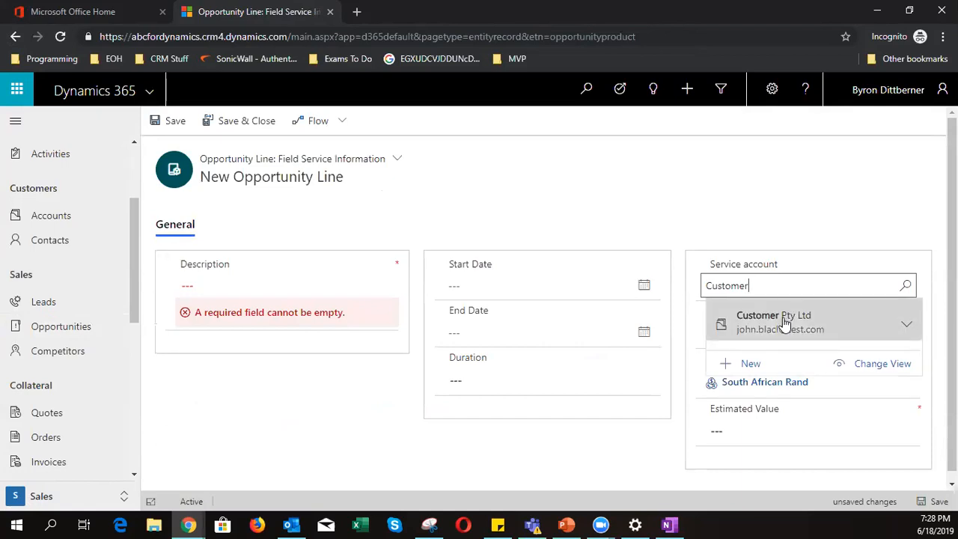
{"action": "left_click", "coordinate": [778, 324]}
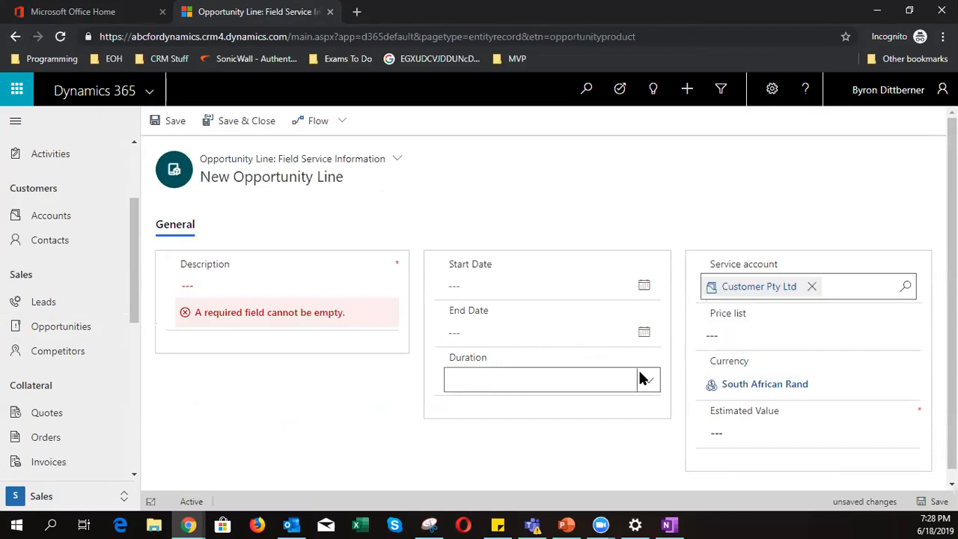
{"action": "left_click", "coordinate": [204, 293]}
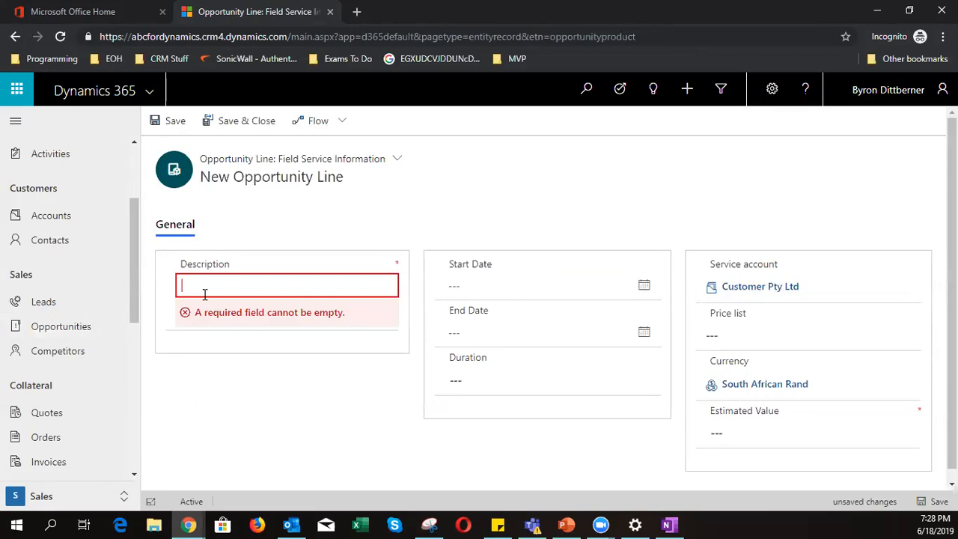
{"action": "type", "text": "A100 Printer"}
- Set the line's price list to Retail and estimated value to R1 200,00, then try Save & Close
{"action": "left_click", "coordinate": [769, 335]}
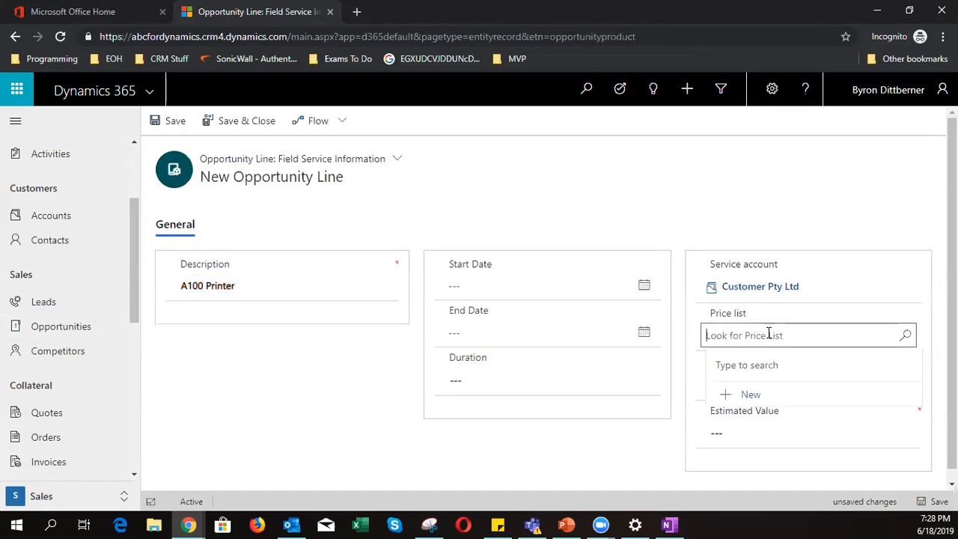
{"action": "left_click", "coordinate": [905, 335]}
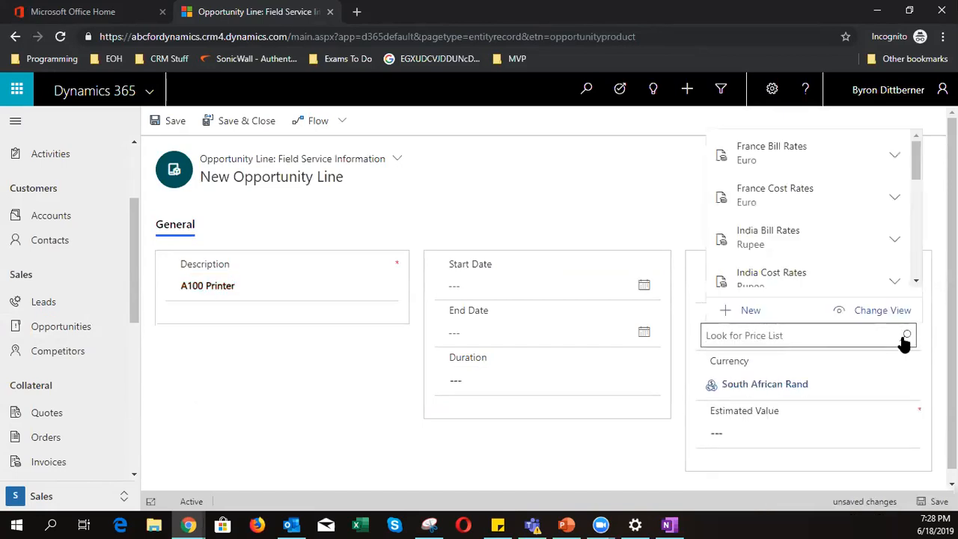
{"action": "scroll", "coordinate": [866, 222], "scroll_direction": "down", "scroll_amount": 3}
{"action": "left_click", "coordinate": [847, 198]}
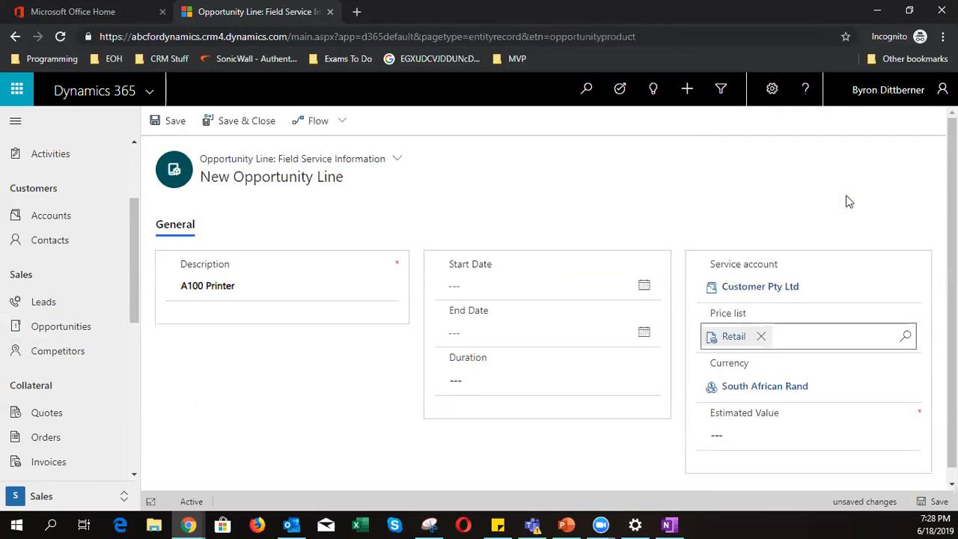
{"action": "left_click", "coordinate": [765, 429]}
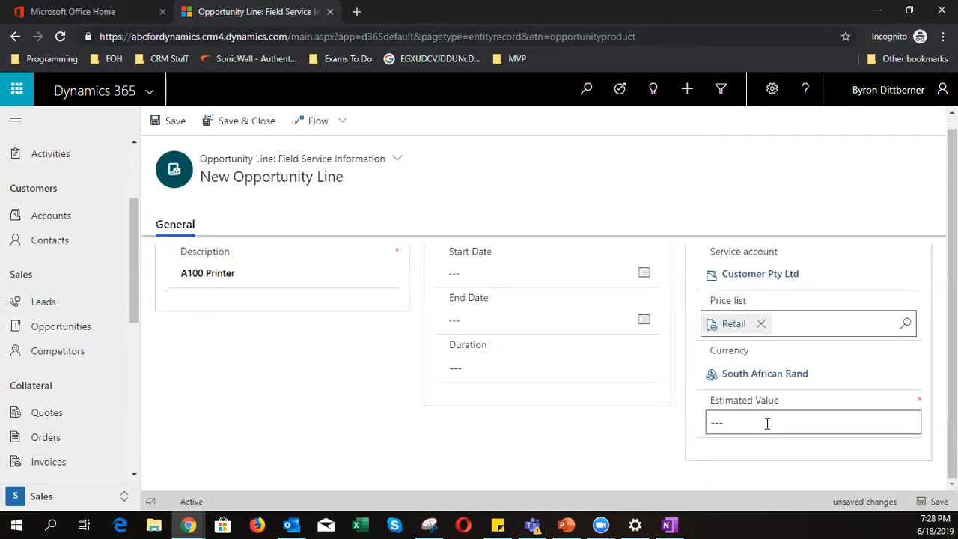
{"action": "left_click", "coordinate": [767, 421]}
{"action": "type", "text": "12000"}
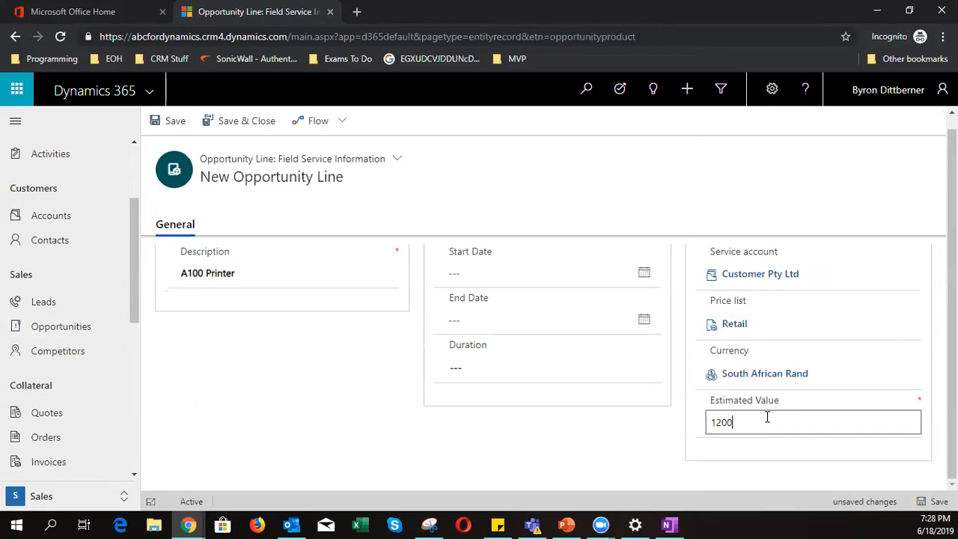
{"action": "left_click", "coordinate": [214, 121]}
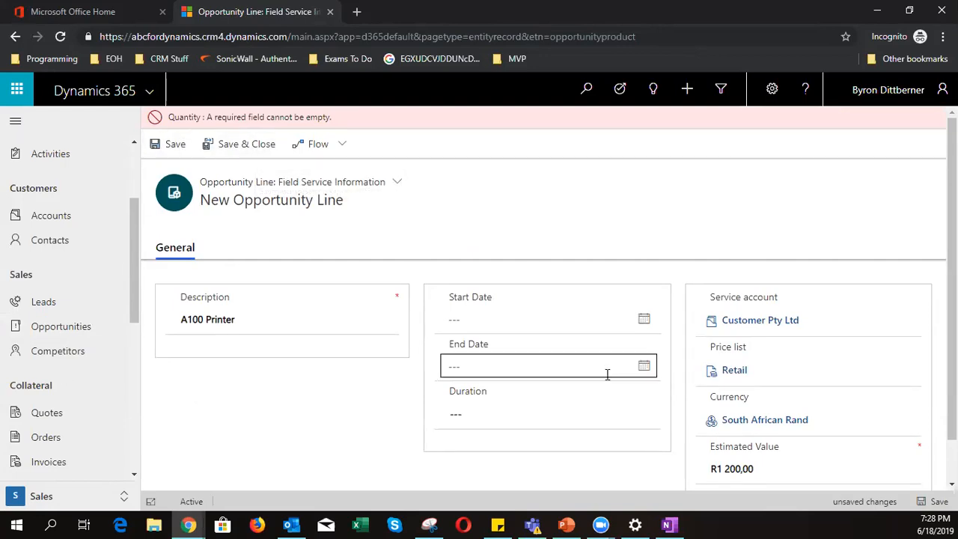
- Review and highlight the 'Quantity is required' error message
{"action": "scroll", "coordinate": [541, 397], "scroll_direction": "down", "scroll_amount": 1}
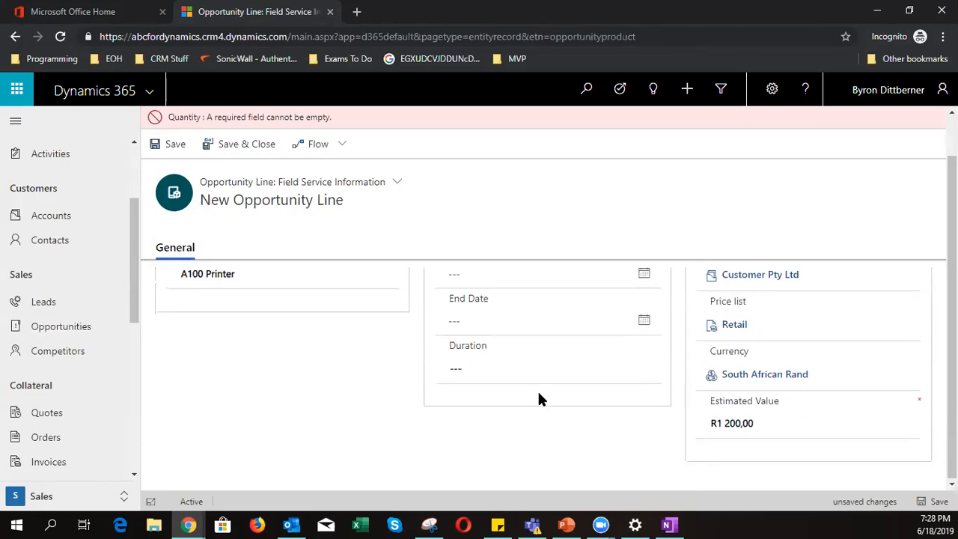
{"action": "scroll", "coordinate": [539, 399], "scroll_direction": "up", "scroll_amount": 1}
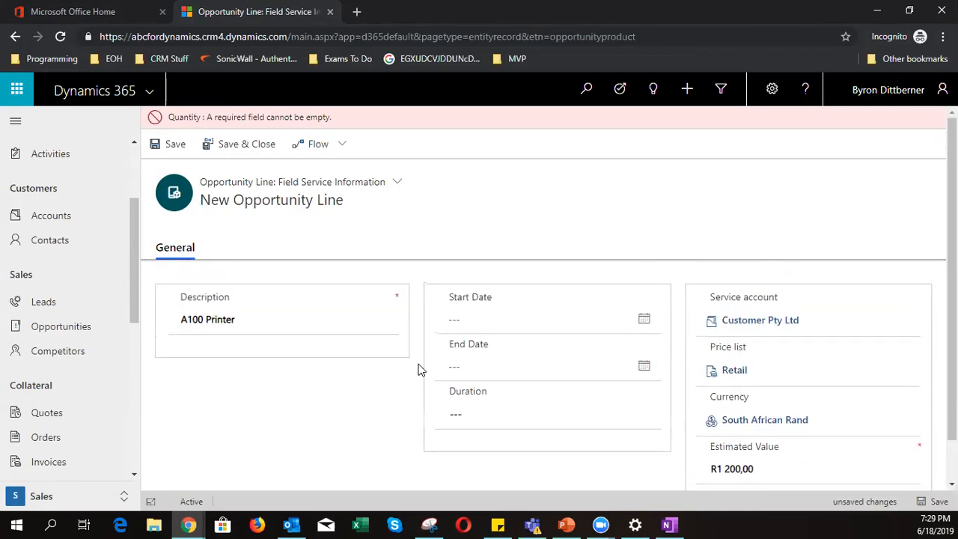
{"action": "scroll", "coordinate": [576, 421], "scroll_direction": "down", "scroll_amount": 1}
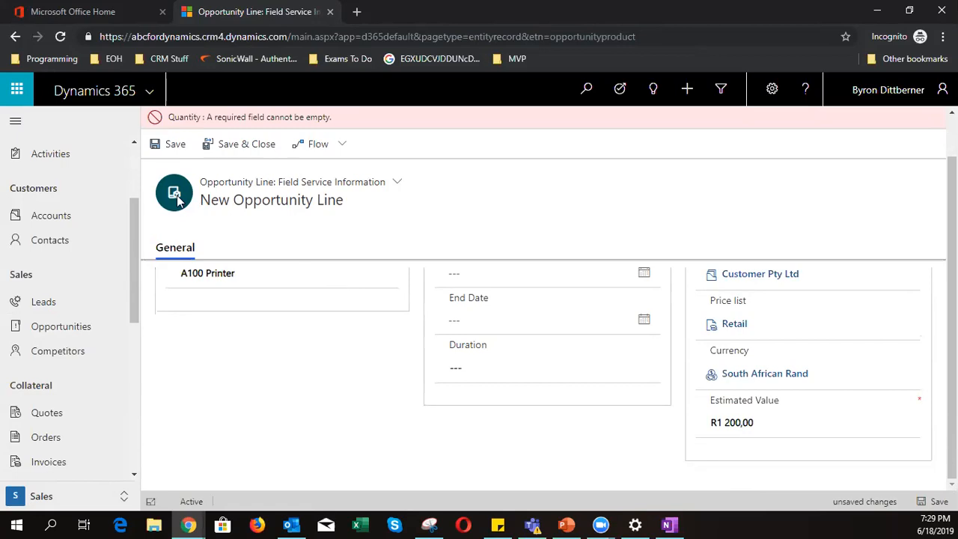
{"action": "left_click_drag", "start_coordinate": [210, 122], "coordinate": [329, 128]}
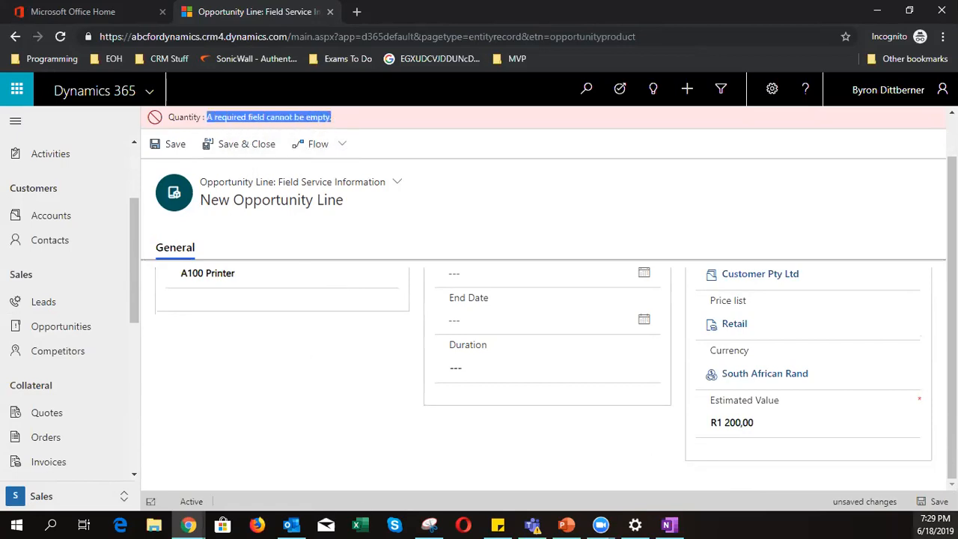
{"action": "scroll", "coordinate": [650, 442], "scroll_direction": "up", "scroll_amount": 1}
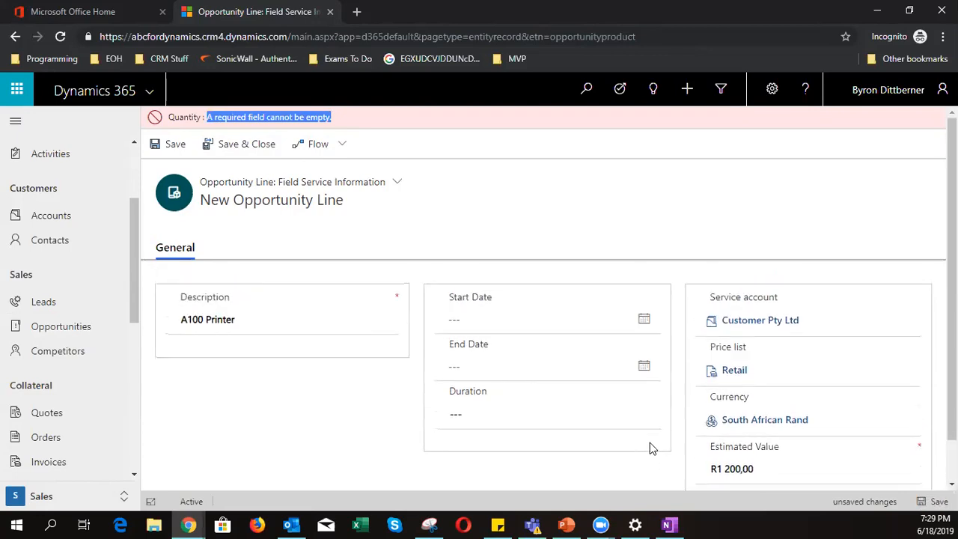
- Select the 'A100 Printer' description text and view the Duration choices without changing them
{"action": "left_click", "coordinate": [190, 320]}
{"action": "left_click_drag", "start_coordinate": [181, 319], "coordinate": [267, 327]}
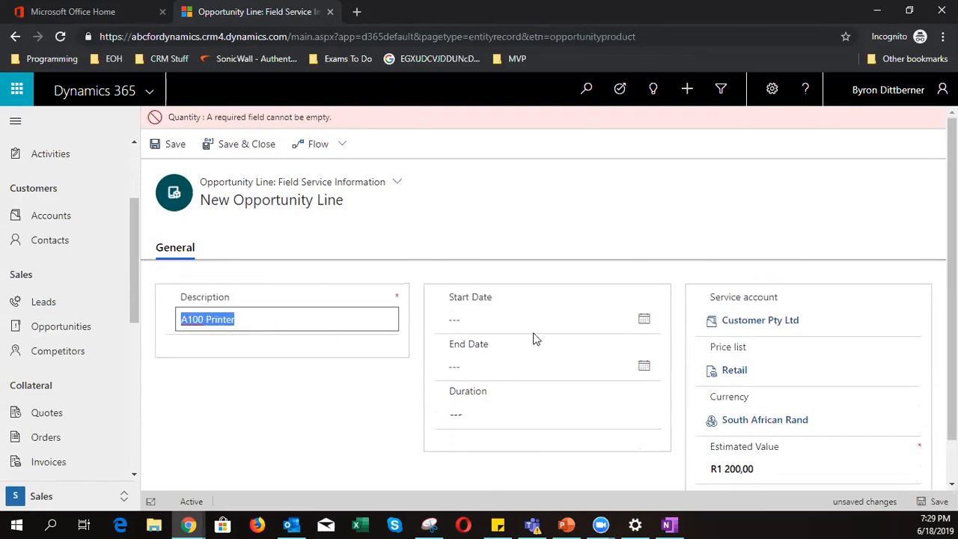
{"action": "left_click", "coordinate": [547, 413]}
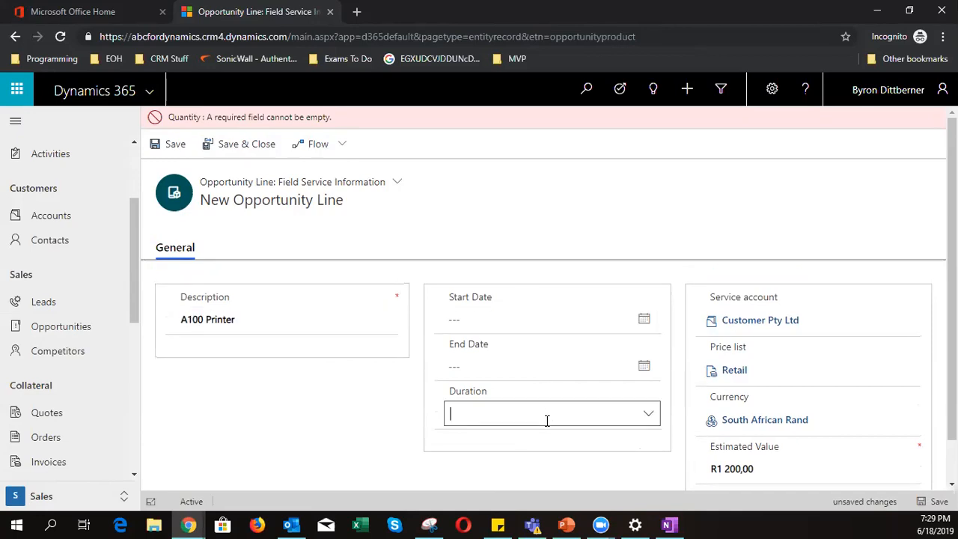
{"action": "left_click", "coordinate": [646, 416]}
{"action": "left_click", "coordinate": [376, 417]}
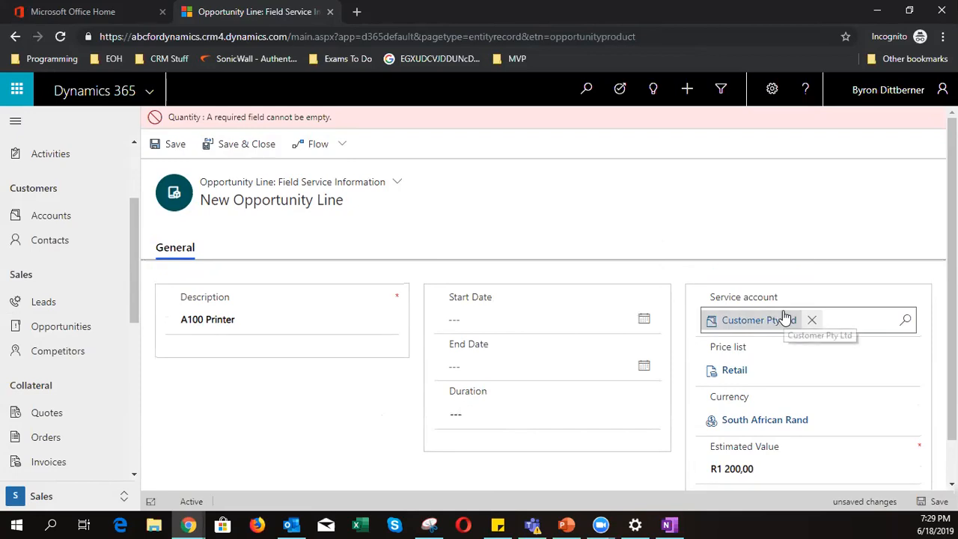
- Open the form list beside 'Opportunity Line: Field Service Information'
{"action": "scroll", "coordinate": [784, 320], "scroll_direction": "down", "scroll_amount": 1}
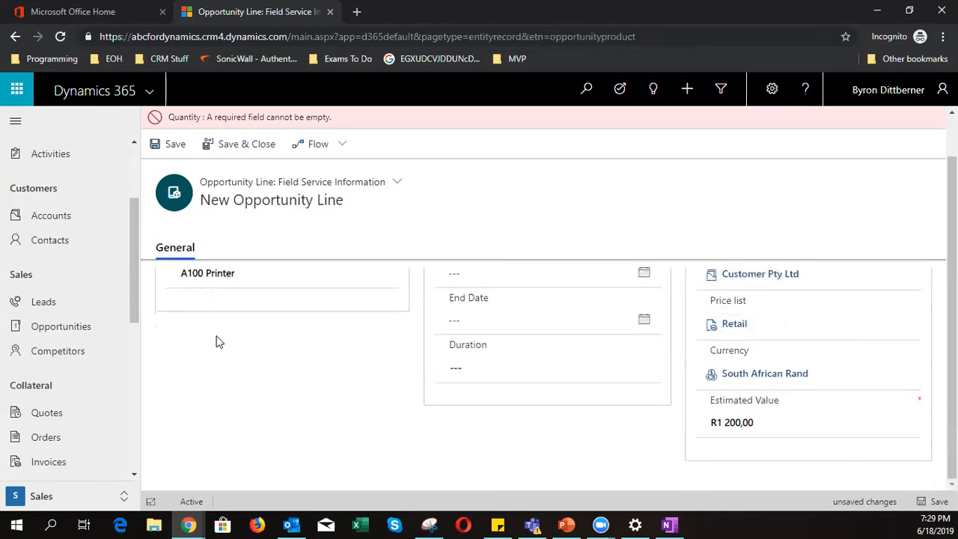
{"action": "scroll", "coordinate": [217, 337], "scroll_direction": "up", "scroll_amount": 1}
{"action": "left_click", "coordinate": [396, 183]}
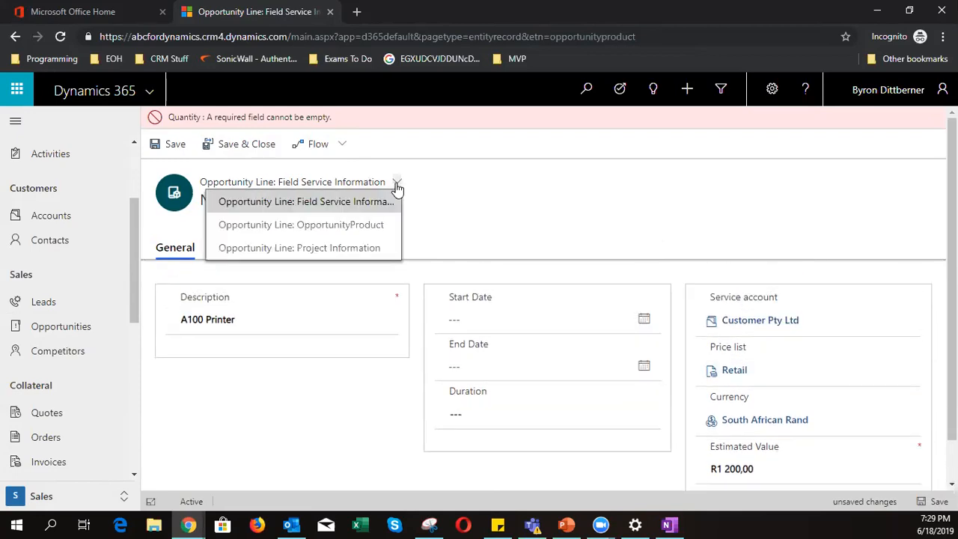
- Switch the line to the OpportunityProduct form and make it a Write-In product
{"action": "left_click", "coordinate": [376, 225]}
{"action": "left_click", "coordinate": [516, 363]}
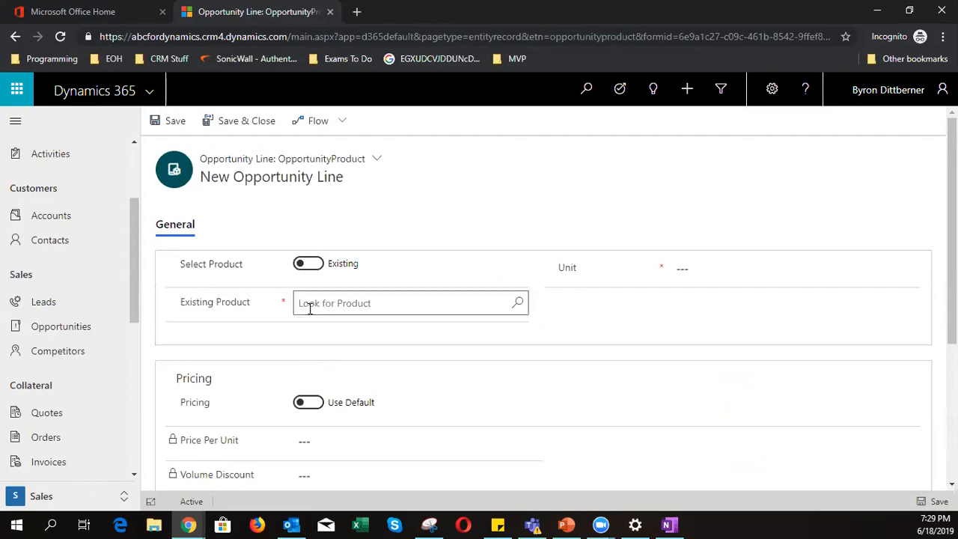
{"action": "left_click", "coordinate": [312, 266]}
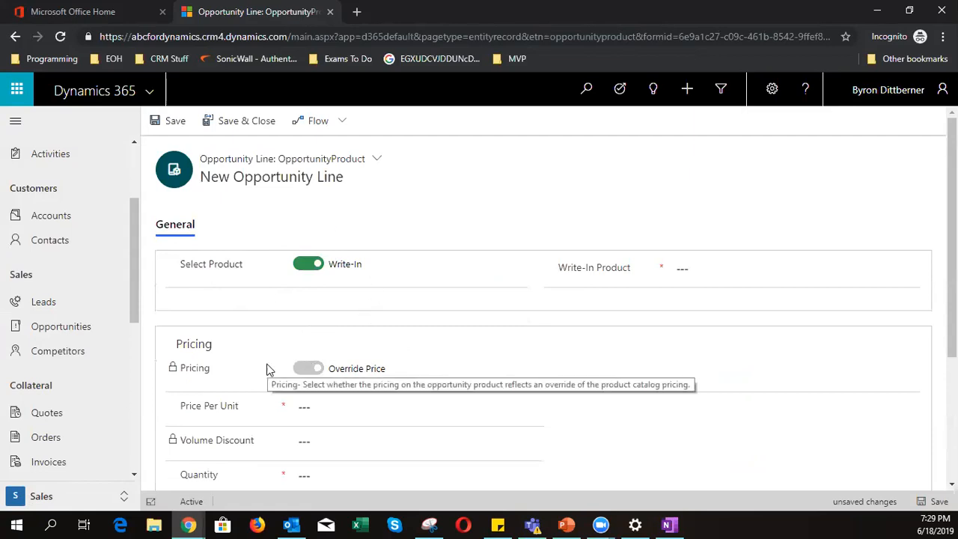
- Leave for the Opportunities list without saving the opportunity line
{"action": "scroll", "coordinate": [266, 369], "scroll_direction": "down", "scroll_amount": 3}
{"action": "scroll", "coordinate": [267, 369], "scroll_direction": "up", "scroll_amount": 3}
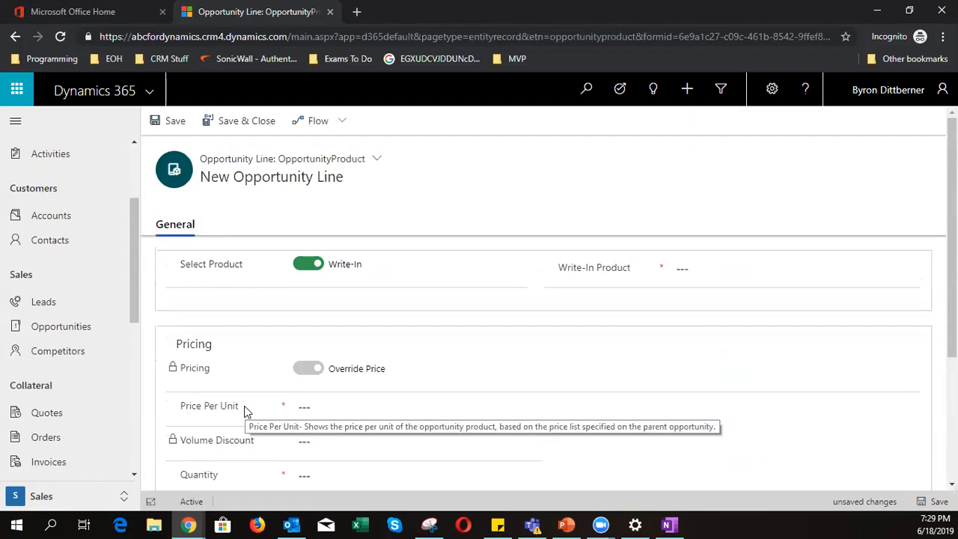
{"action": "left_click", "coordinate": [60, 329]}
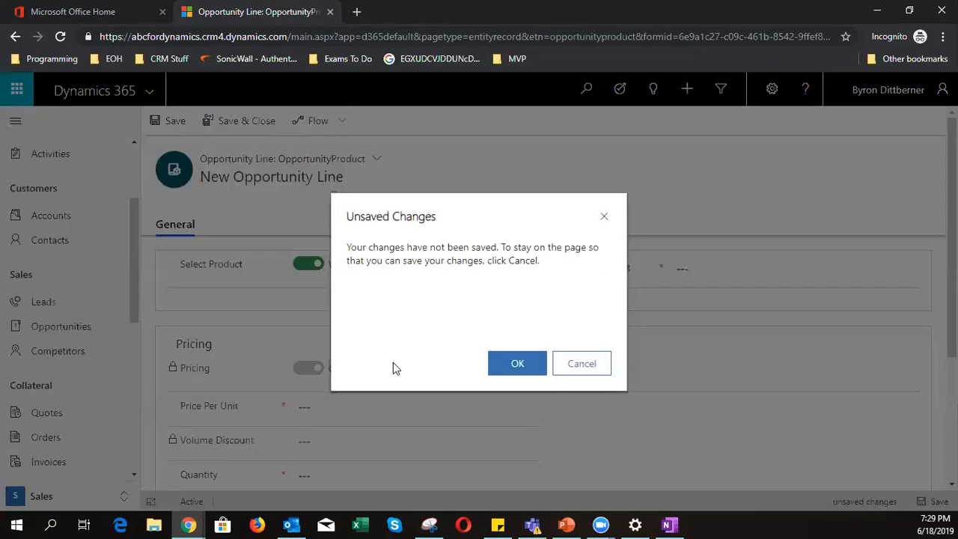
{"action": "left_click", "coordinate": [531, 372]}
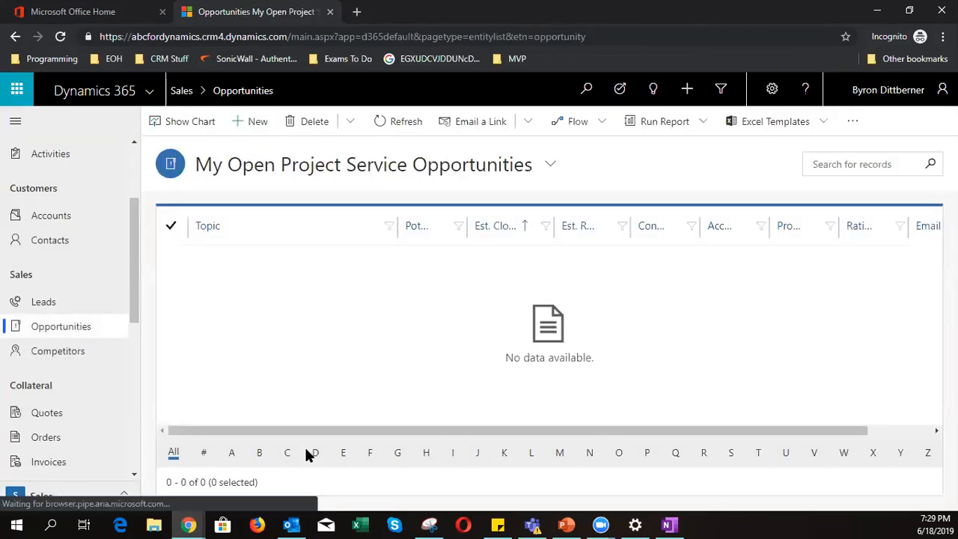
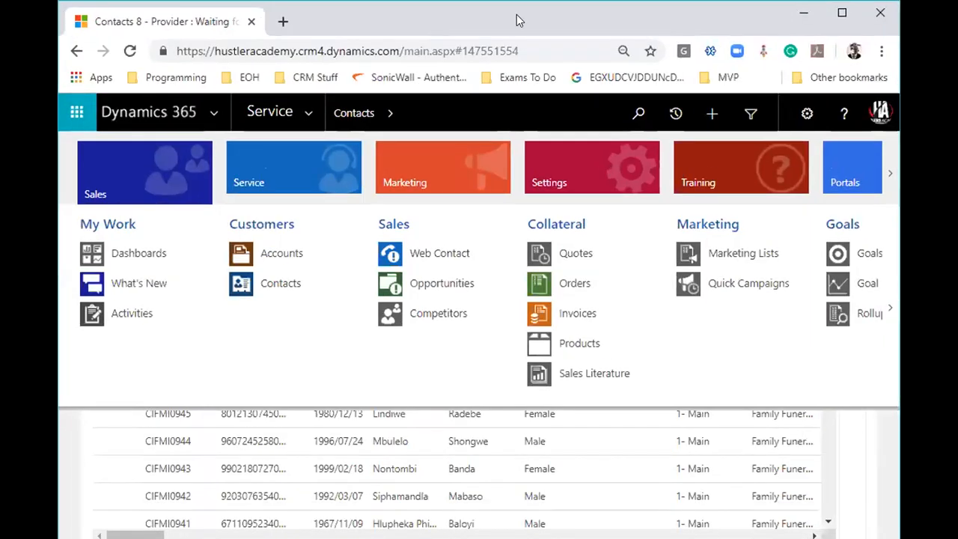
- Start a new opportunity from Sales > Opportunities
{"action": "double_click", "coordinate": [516, 15]}
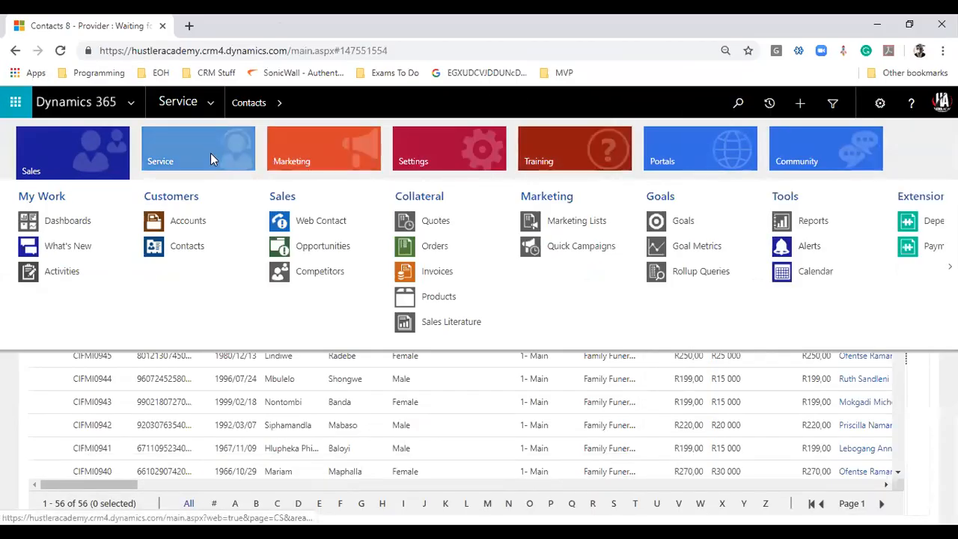
{"action": "left_click", "coordinate": [210, 153]}
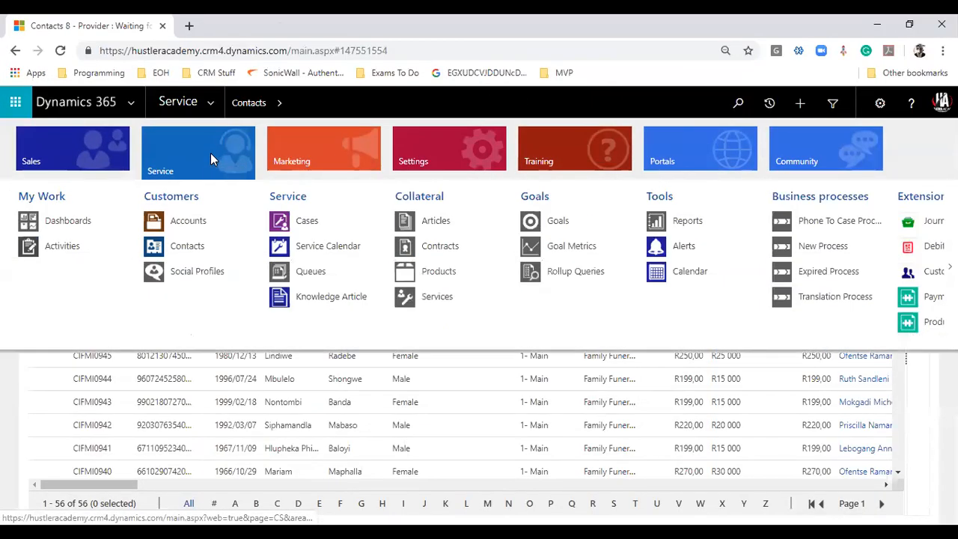
{"action": "left_click", "coordinate": [79, 134]}
{"action": "left_click", "coordinate": [322, 255]}
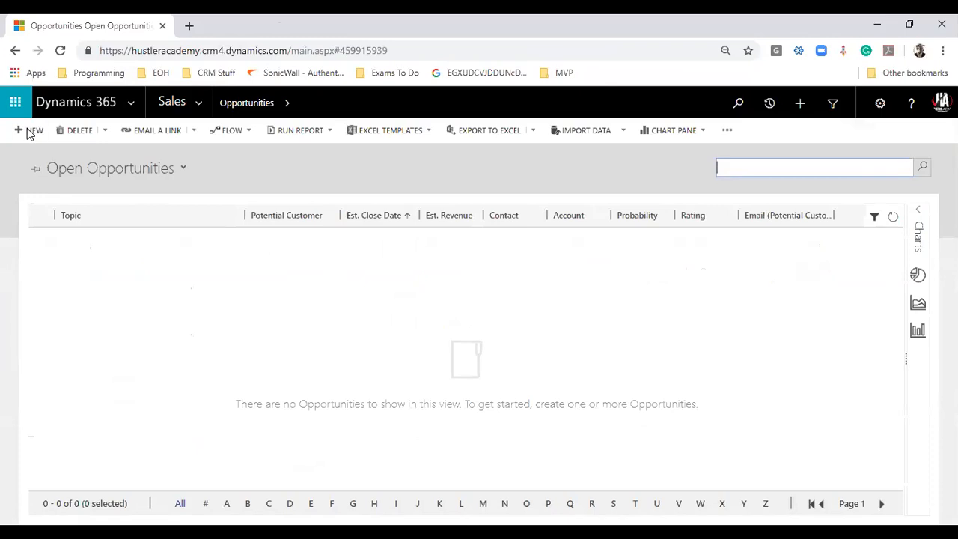
{"action": "left_click", "coordinate": [29, 131]}
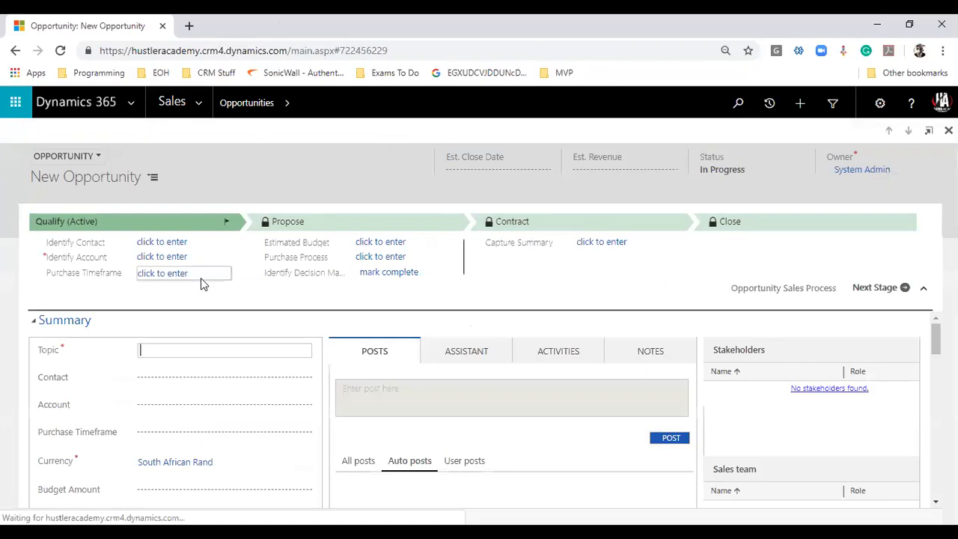
- Enter 'ABC Test' as the opportunity topic and save it
{"action": "scroll", "coordinate": [348, 362], "scroll_direction": "down", "scroll_amount": 3}
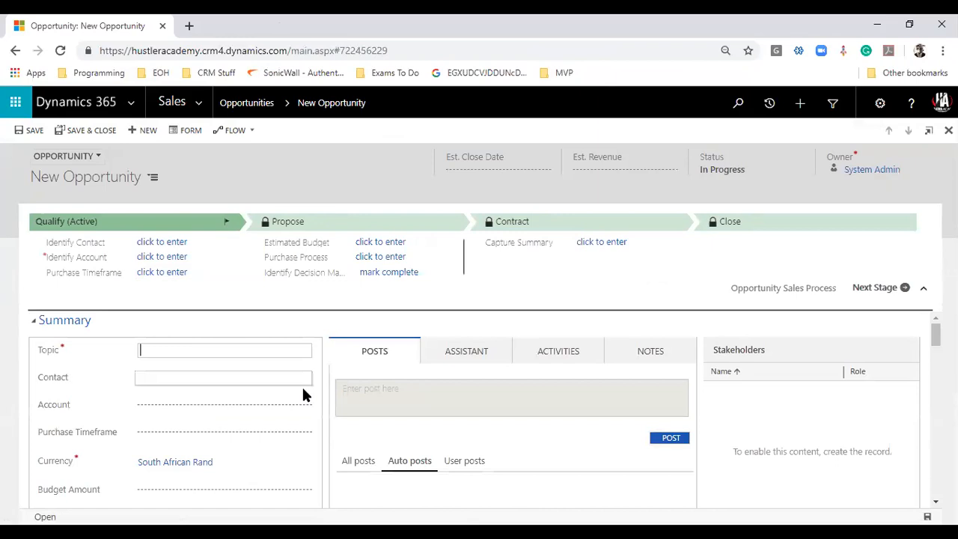
{"action": "type", "text": "ABC Test"}
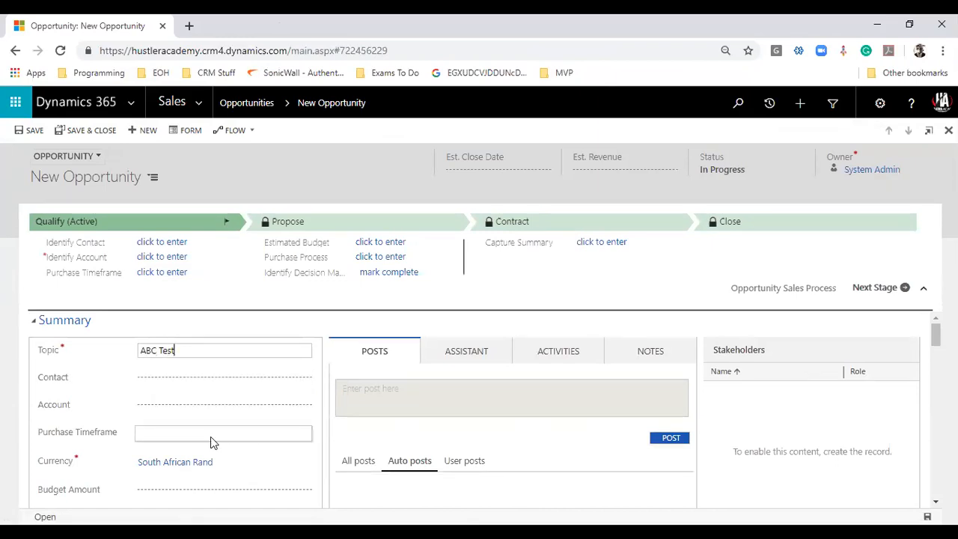
{"action": "scroll", "coordinate": [229, 452], "scroll_direction": "down", "scroll_amount": 2}
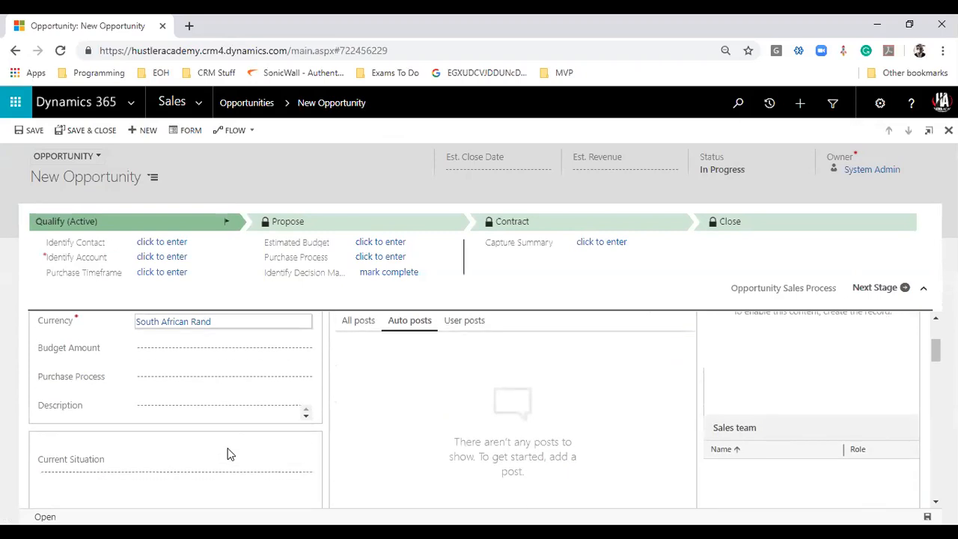
{"action": "scroll", "coordinate": [229, 455], "scroll_direction": "down", "scroll_amount": 4}
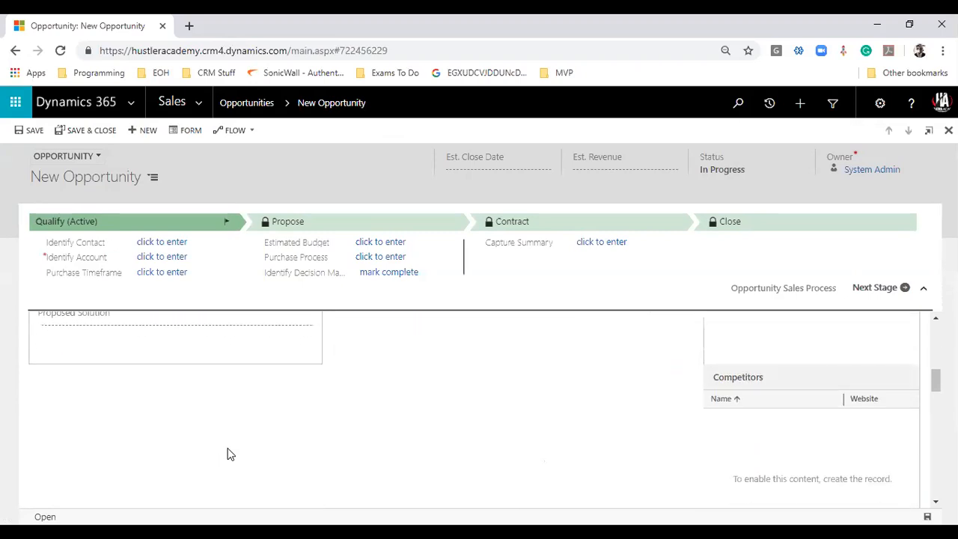
{"action": "scroll", "coordinate": [227, 451], "scroll_direction": "up", "scroll_amount": 6}
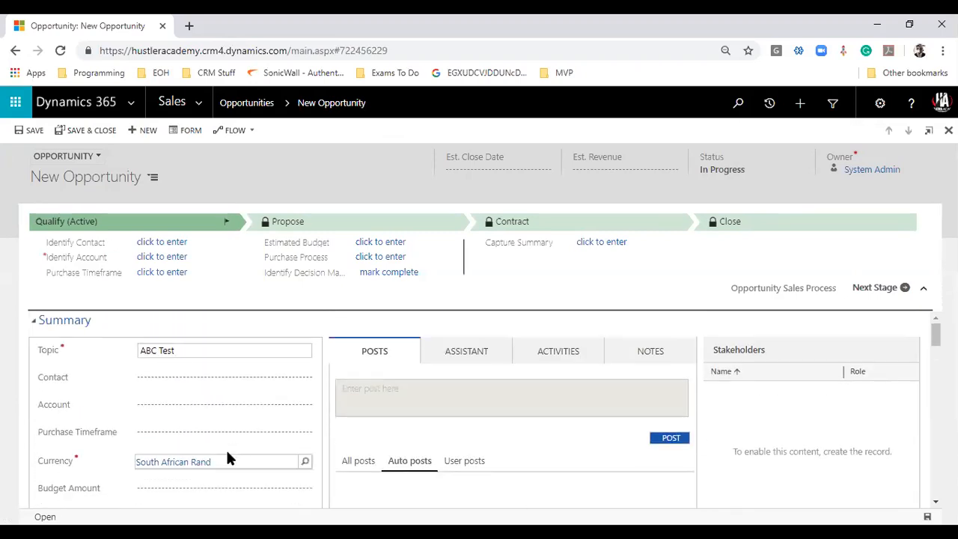
{"action": "key", "text": "ctrl+s"}
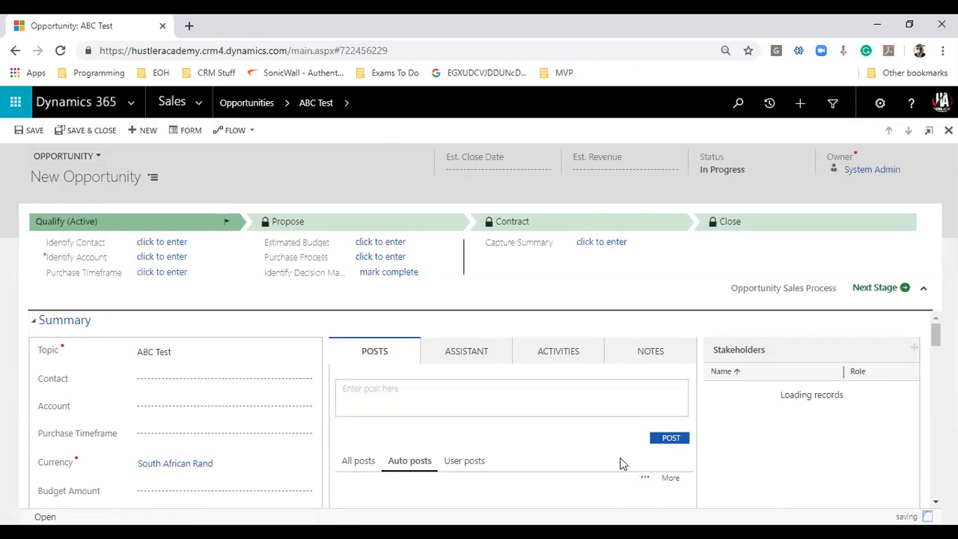
- Set the opportunity's price list to Retail and bring up the add-product options
{"action": "scroll", "coordinate": [610, 453], "scroll_direction": "down", "scroll_amount": 2}
{"action": "scroll", "coordinate": [599, 438], "scroll_direction": "down", "scroll_amount": 5}
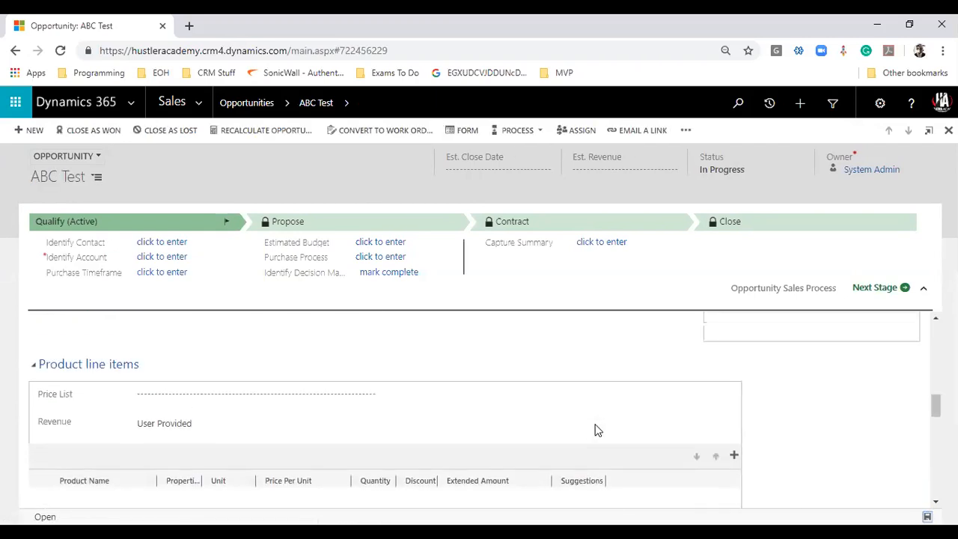
{"action": "scroll", "coordinate": [391, 388], "scroll_direction": "down", "scroll_amount": 1}
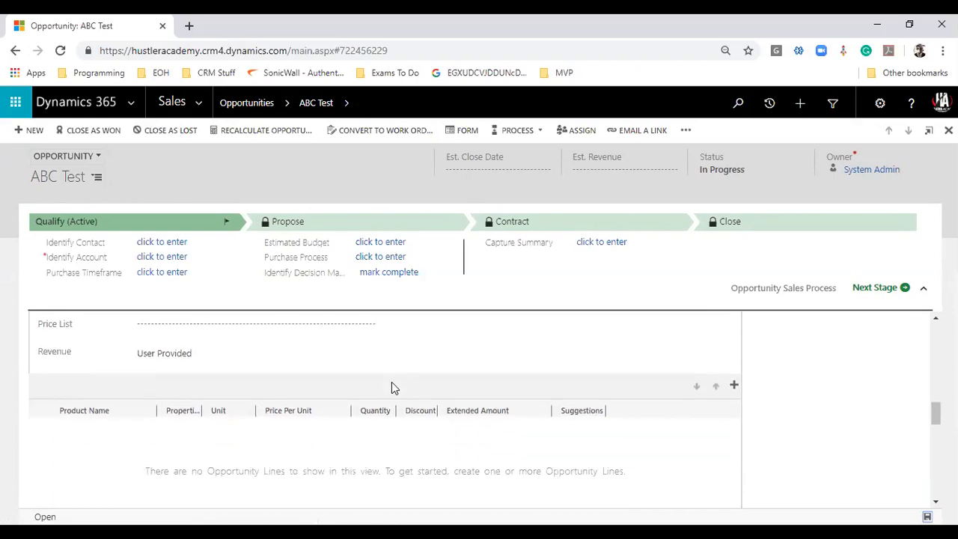
{"action": "left_click", "coordinate": [734, 386]}
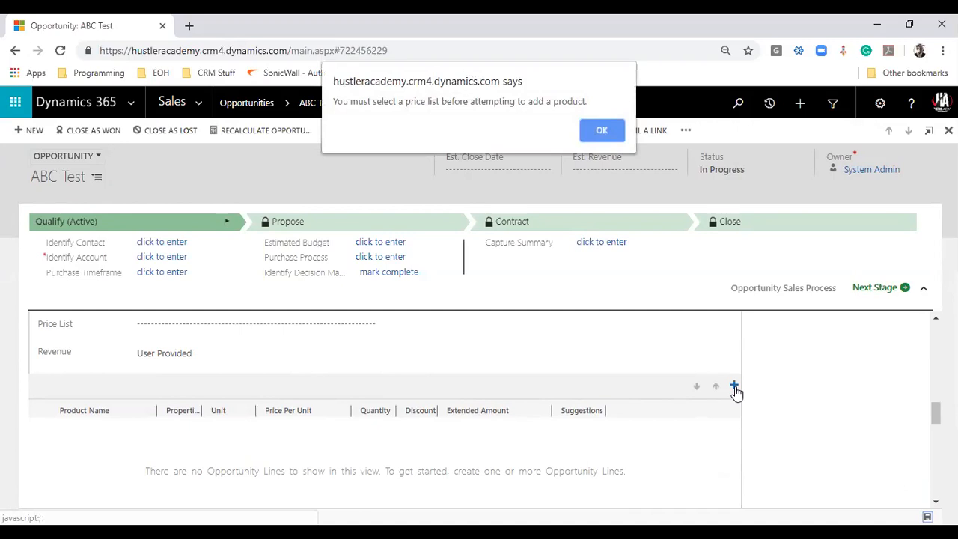
{"action": "left_click", "coordinate": [603, 132]}
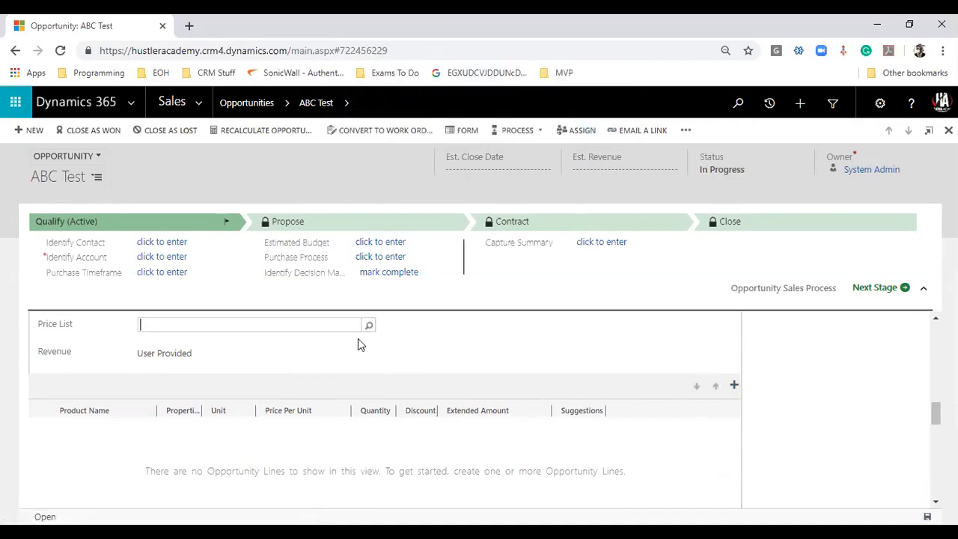
{"action": "left_click", "coordinate": [368, 328]}
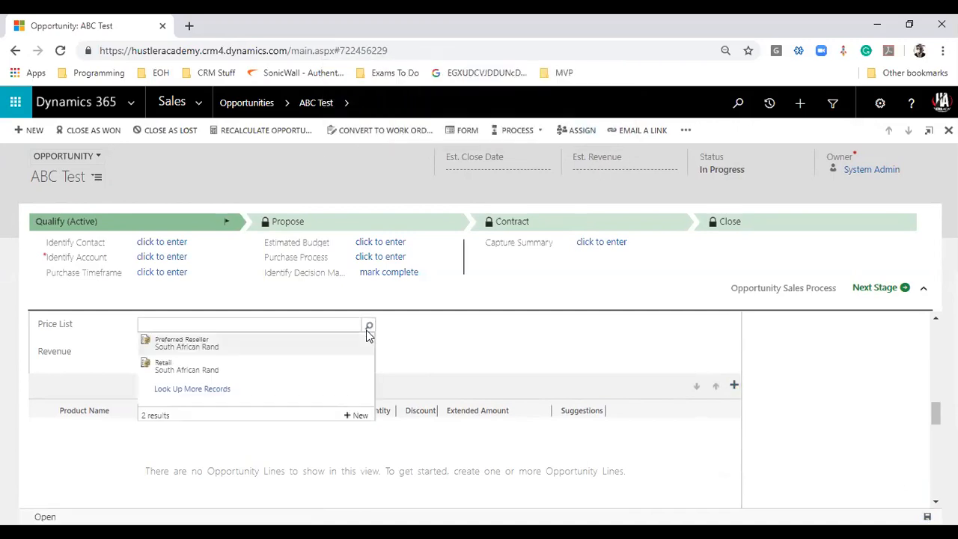
{"action": "left_click", "coordinate": [201, 367]}
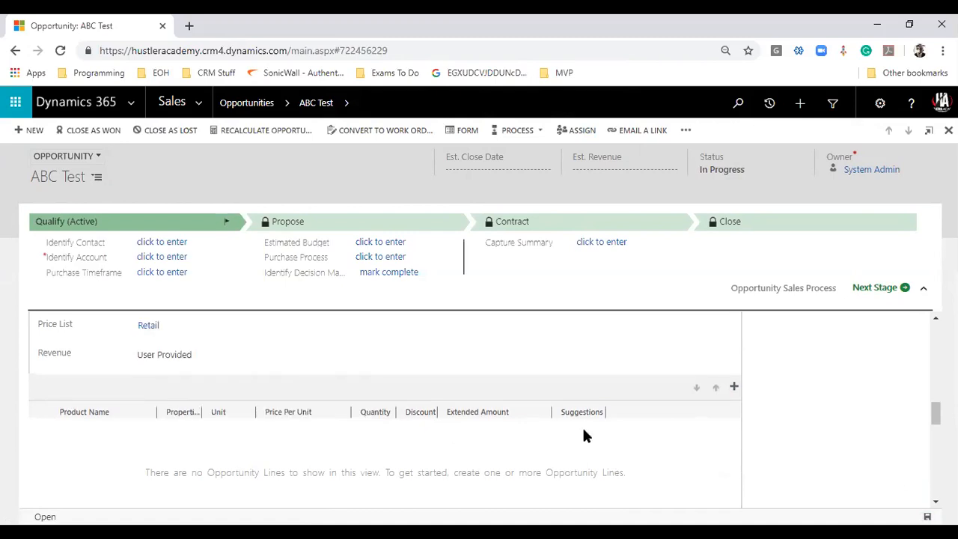
{"action": "left_click", "coordinate": [734, 386]}
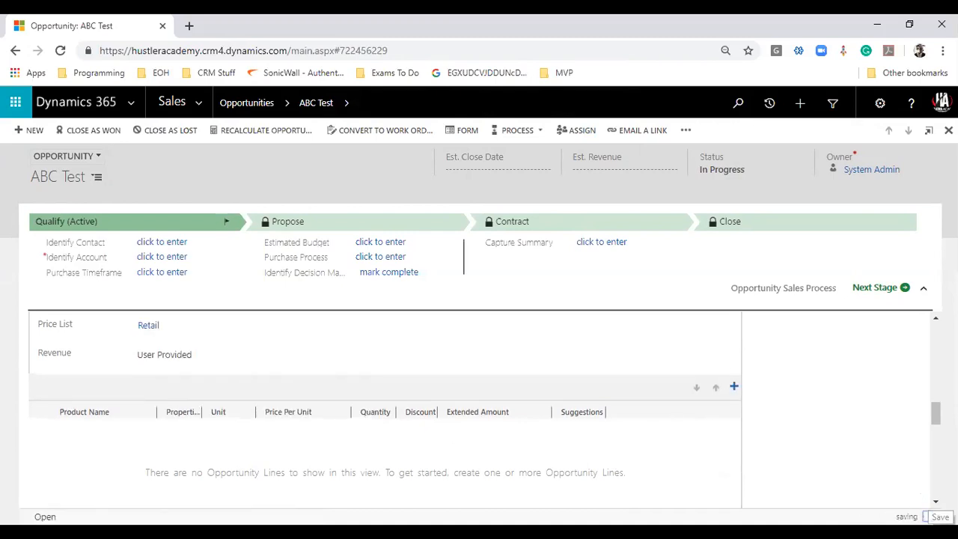
{"action": "left_click", "coordinate": [734, 386]}
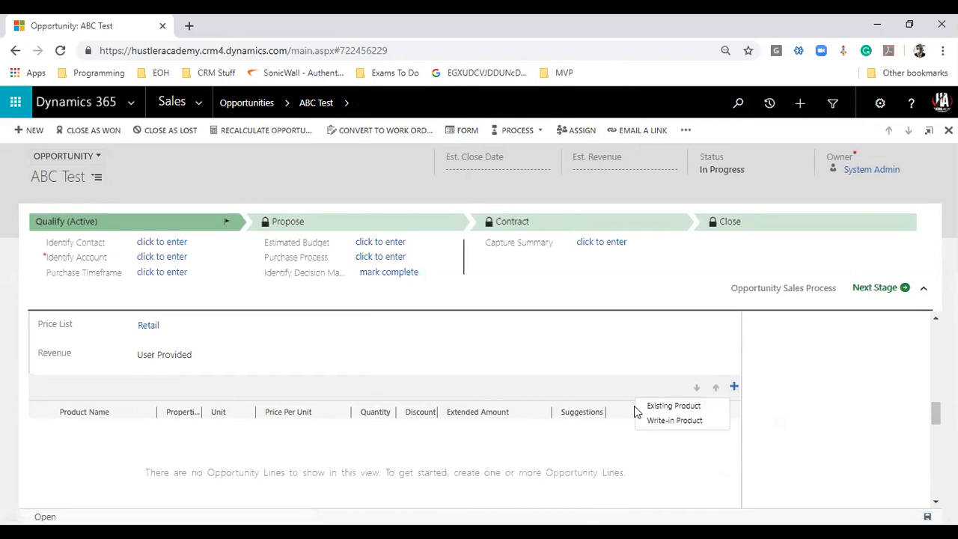
- Add write-in product 'ABC Services' at a unit price of 1300
{"action": "left_click", "coordinate": [681, 424]}
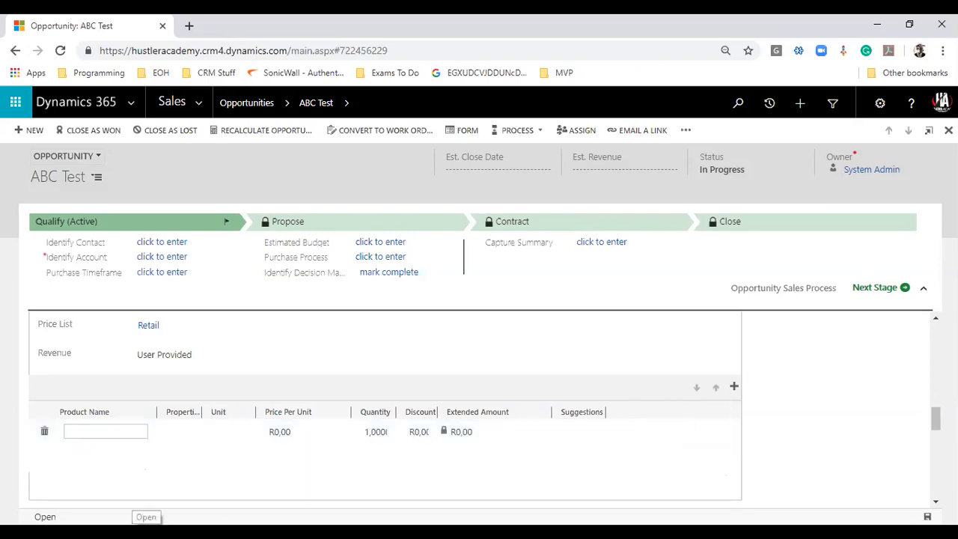
{"action": "type", "text": "ABC Services"}
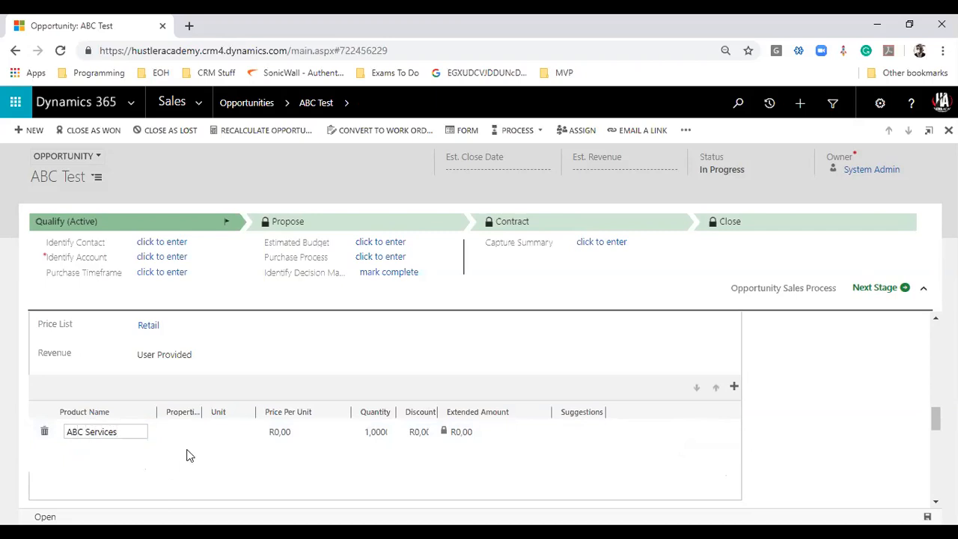
{"action": "left_click", "coordinate": [279, 433]}
{"action": "type", "text": "1300"}
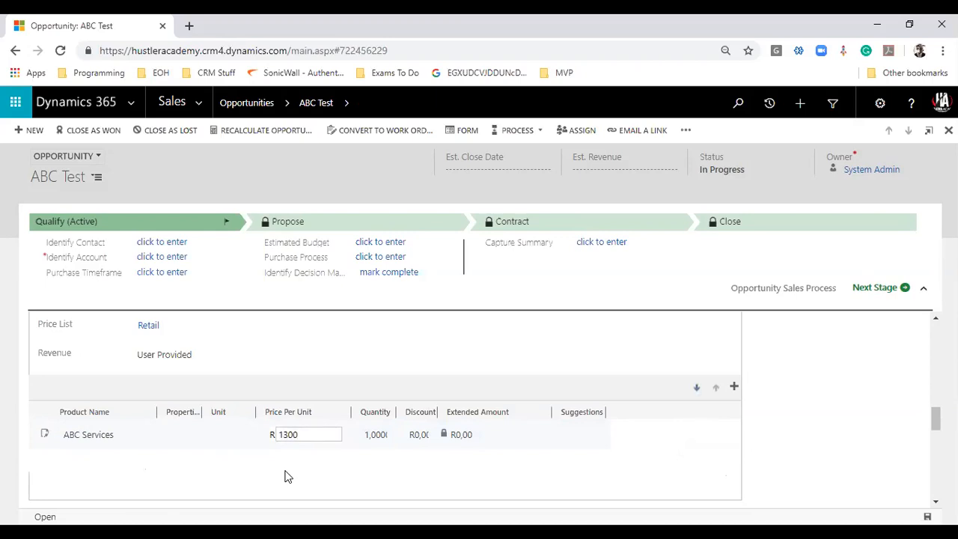
{"action": "left_click", "coordinate": [324, 453]}
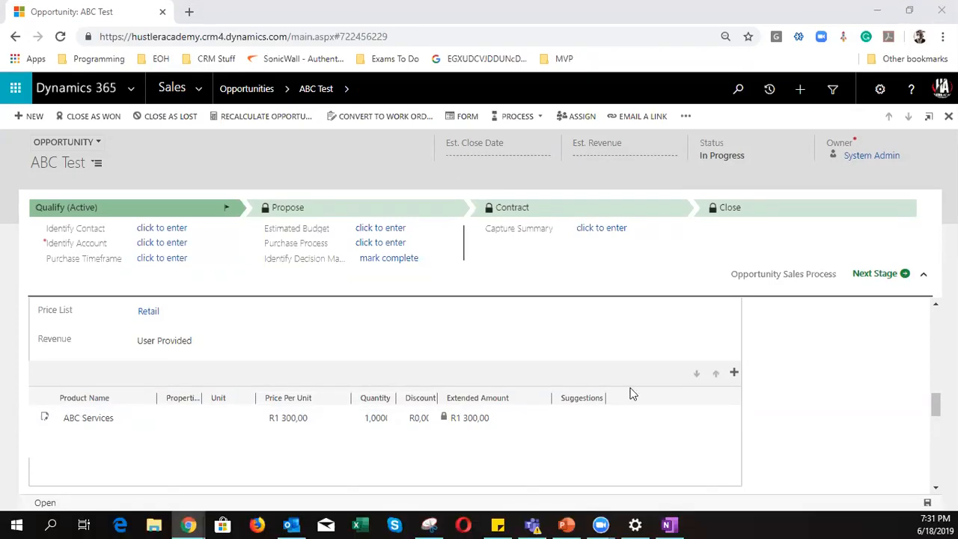
- In the incognito environment window, switch to the Open Opportunities view listing 46 records
{"action": "left_click", "coordinate": [877, 13]}
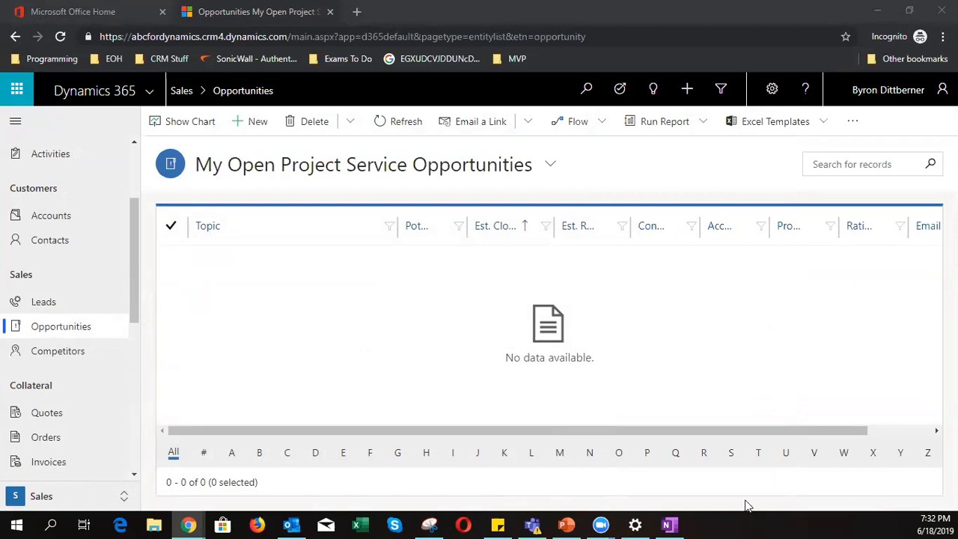
{"action": "left_click", "coordinate": [335, 302]}
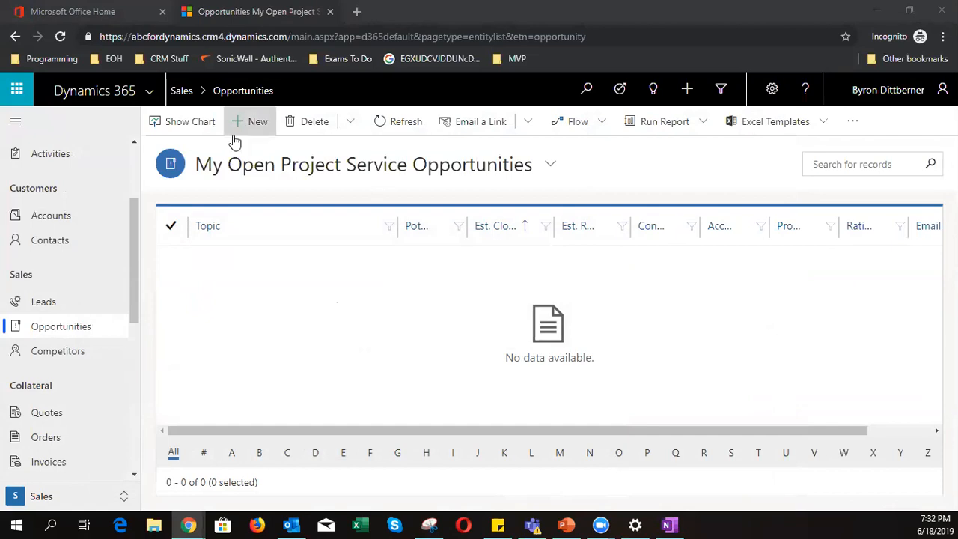
{"action": "left_click", "coordinate": [277, 166]}
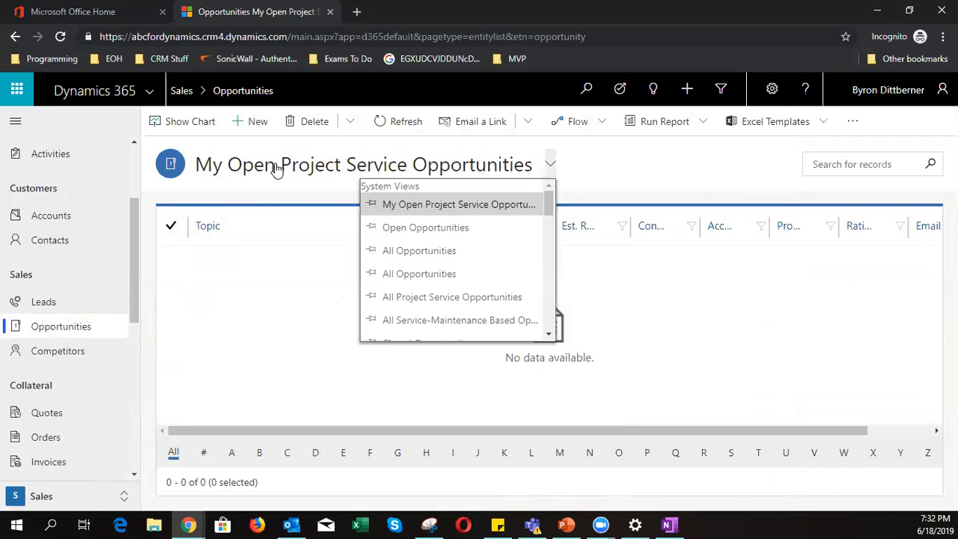
{"action": "left_click", "coordinate": [427, 231]}
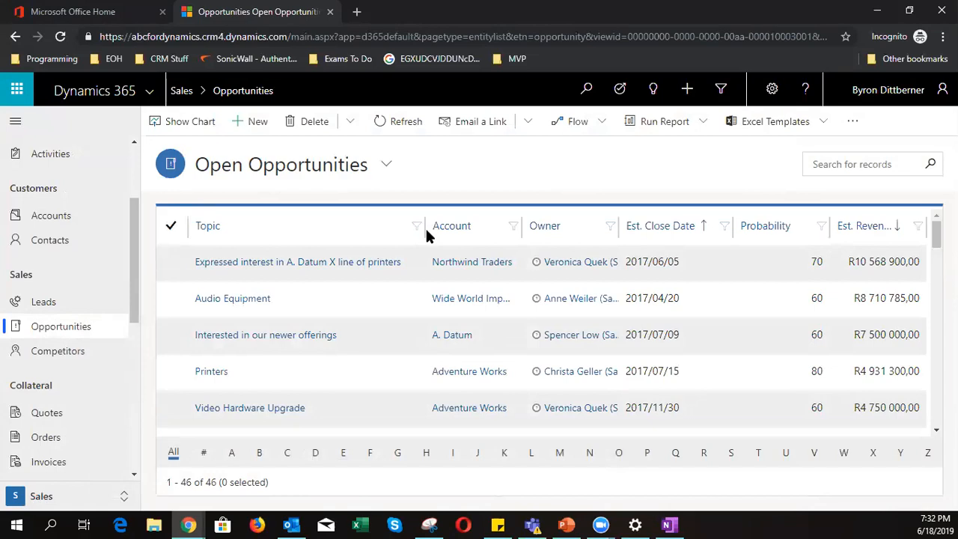
{"action": "scroll", "coordinate": [489, 384], "scroll_direction": "down", "scroll_amount": 5}
{"action": "scroll", "coordinate": [487, 387], "scroll_direction": "up", "scroll_amount": 5}
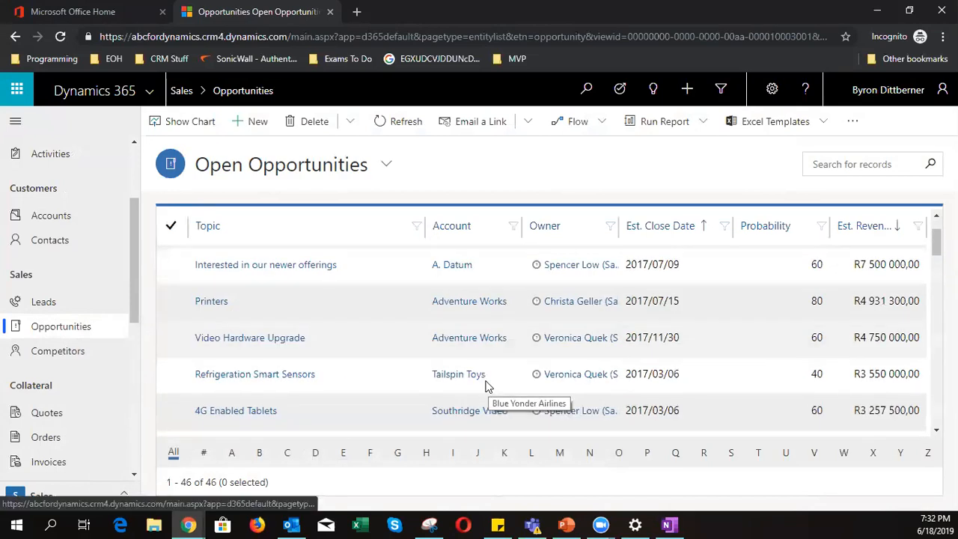
{"action": "scroll", "coordinate": [486, 386], "scroll_direction": "up", "scroll_amount": 1}
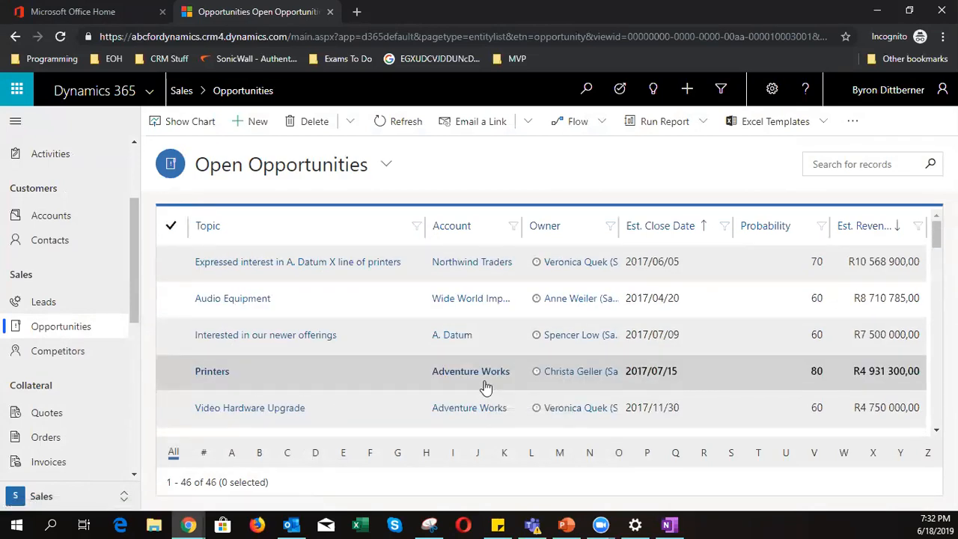
{"action": "scroll", "coordinate": [486, 385], "scroll_direction": "down", "scroll_amount": 5}
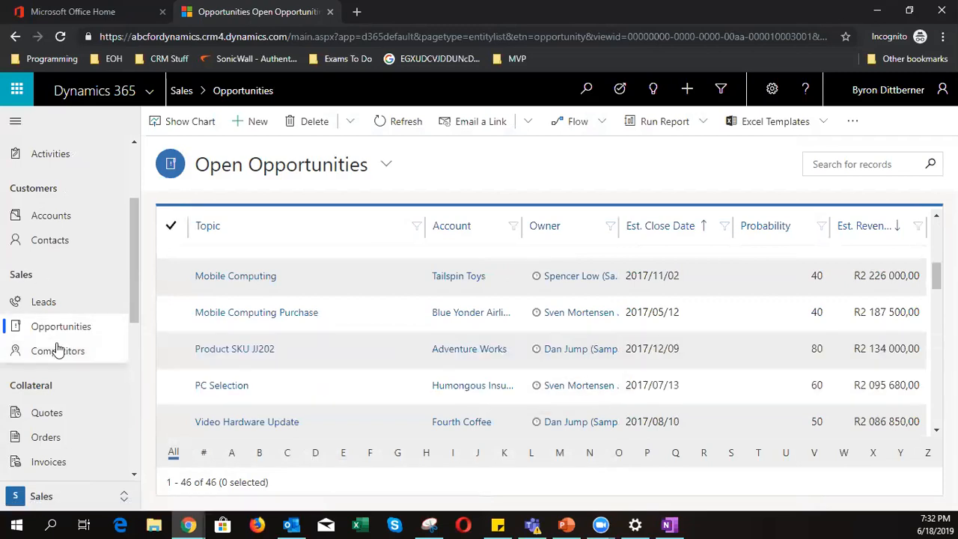
{"action": "left_click", "coordinate": [45, 301]}
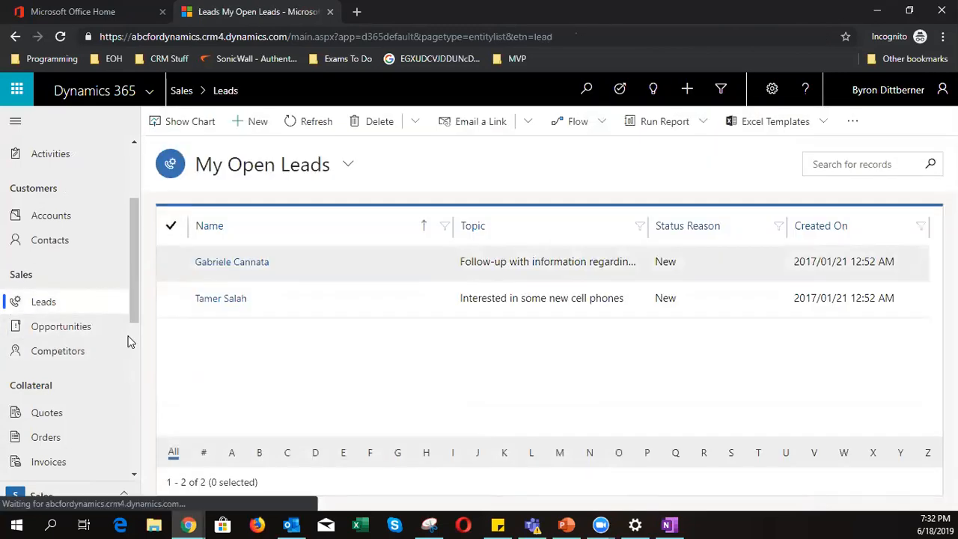
{"action": "left_click", "coordinate": [246, 169]}
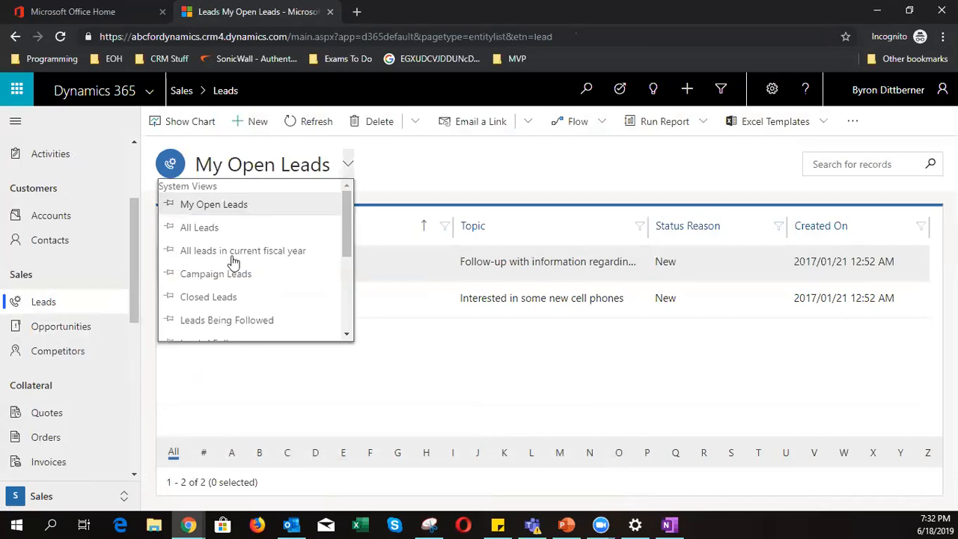
{"action": "left_click", "coordinate": [223, 229]}
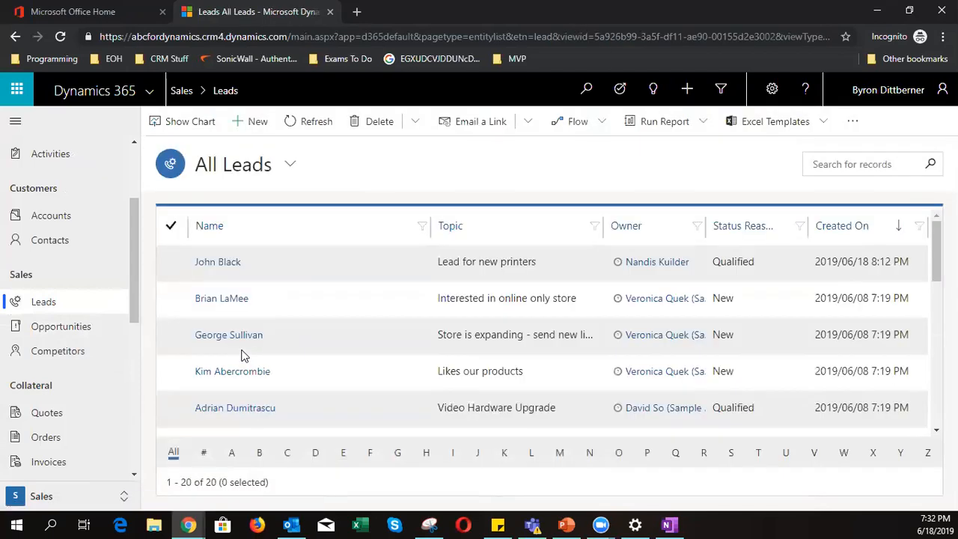
{"action": "left_click", "coordinate": [217, 260]}
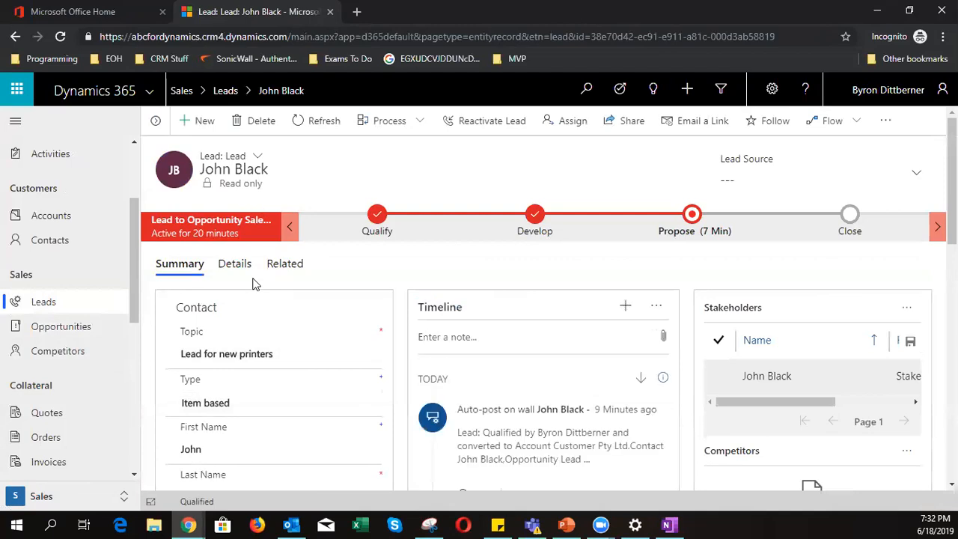
- Go to its Lead for new printers opportunity and show the Product line items
{"action": "left_click", "coordinate": [534, 217]}
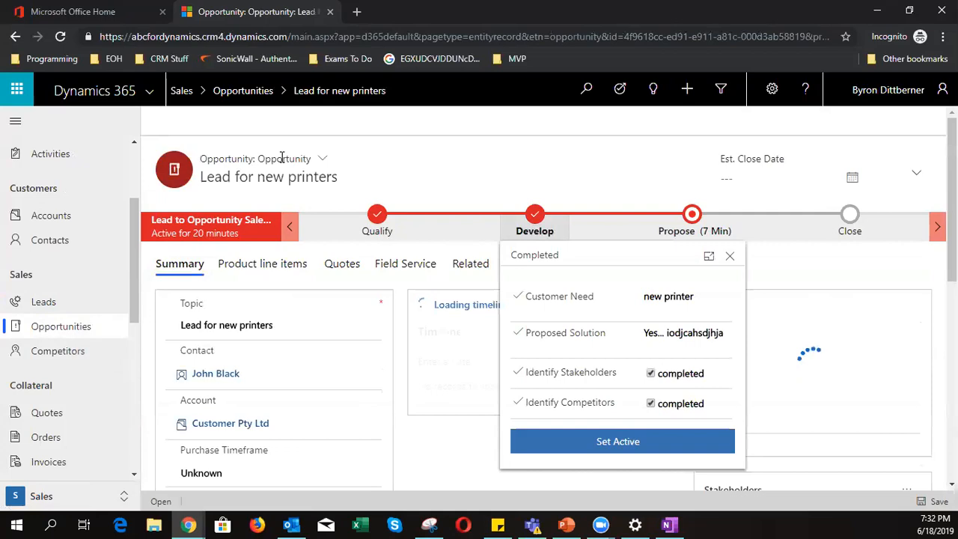
{"action": "left_click", "coordinate": [729, 256]}
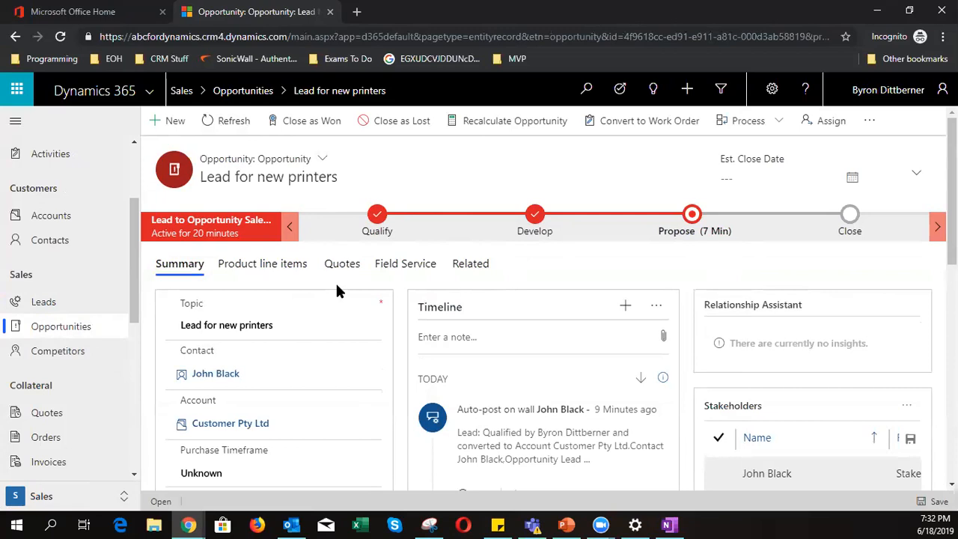
{"action": "scroll", "coordinate": [338, 296], "scroll_direction": "down", "scroll_amount": 5}
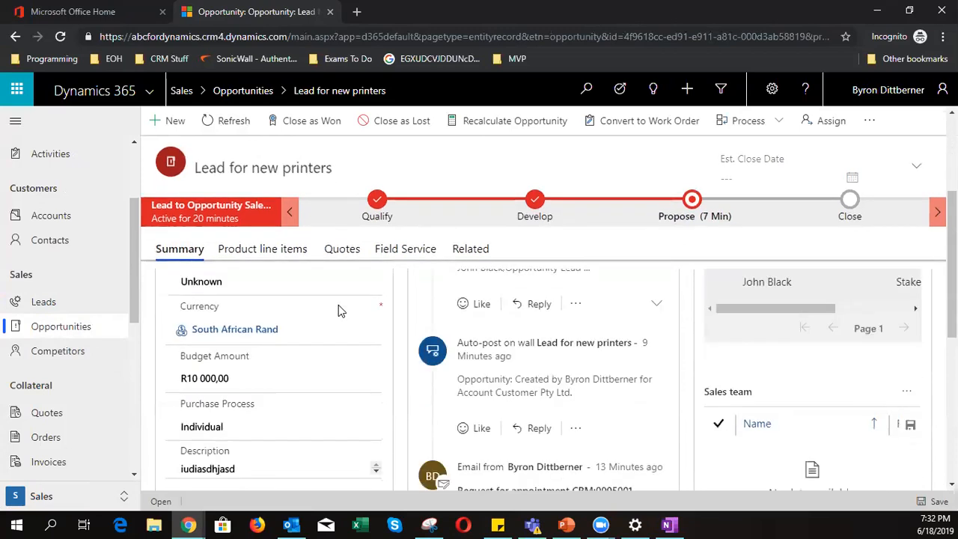
{"action": "scroll", "coordinate": [387, 389], "scroll_direction": "down", "scroll_amount": 5}
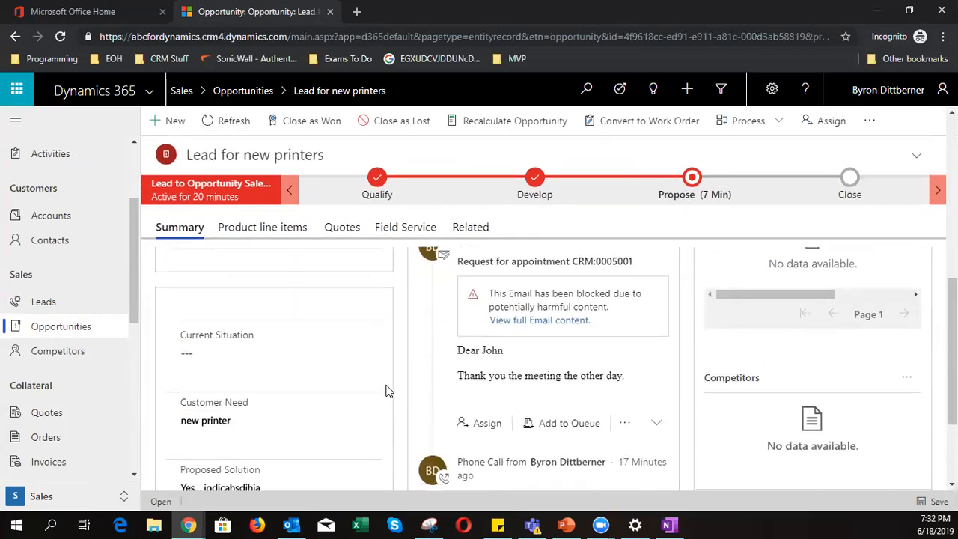
{"action": "left_click", "coordinate": [274, 229]}
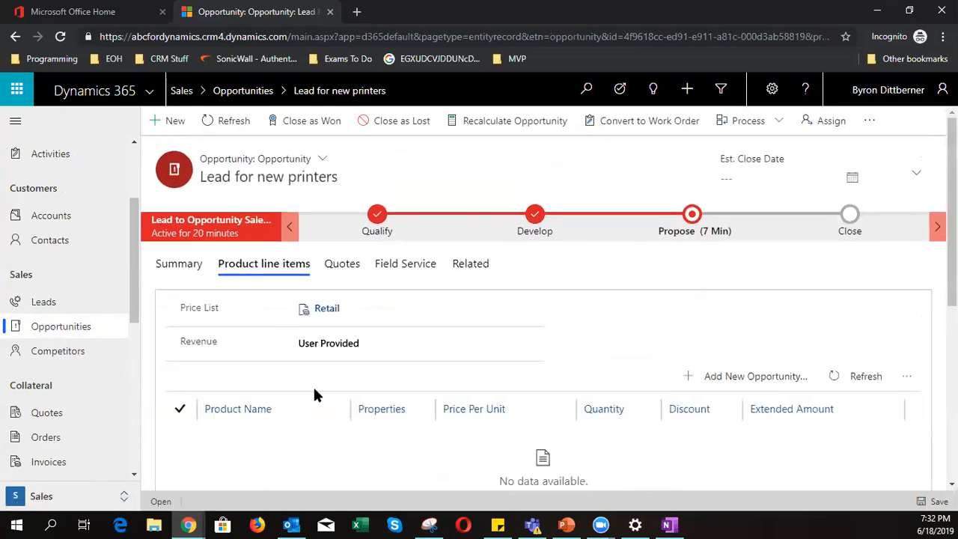
{"action": "scroll", "coordinate": [321, 392], "scroll_direction": "down", "scroll_amount": 1}
- Start a new write-in line named 'Service Printer' at 1000 per unit
{"action": "left_click", "coordinate": [745, 306]}
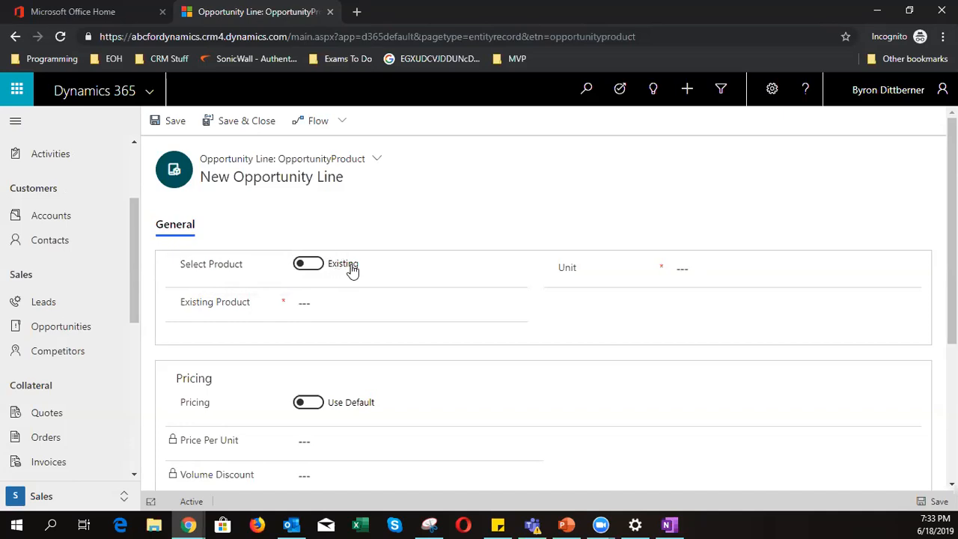
{"action": "left_click", "coordinate": [308, 264]}
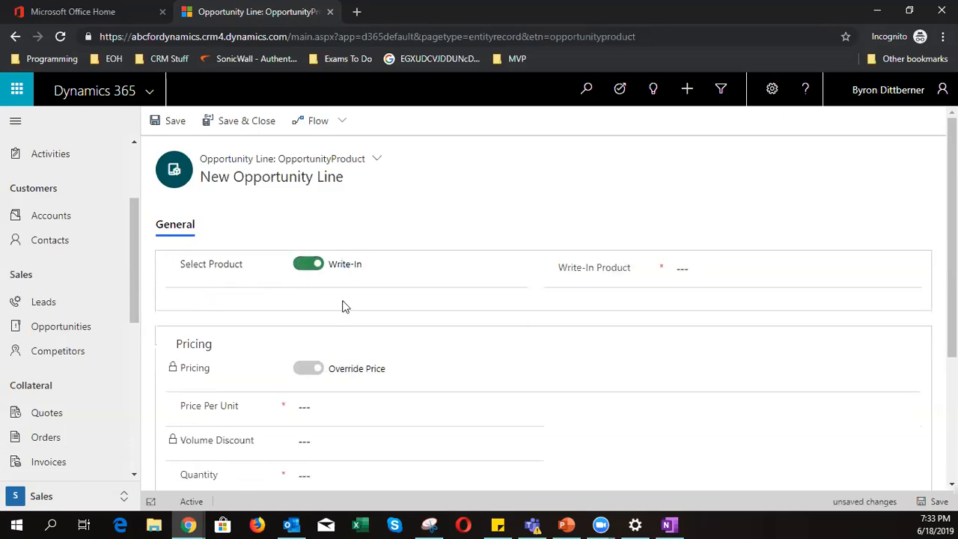
{"action": "left_click", "coordinate": [719, 267]}
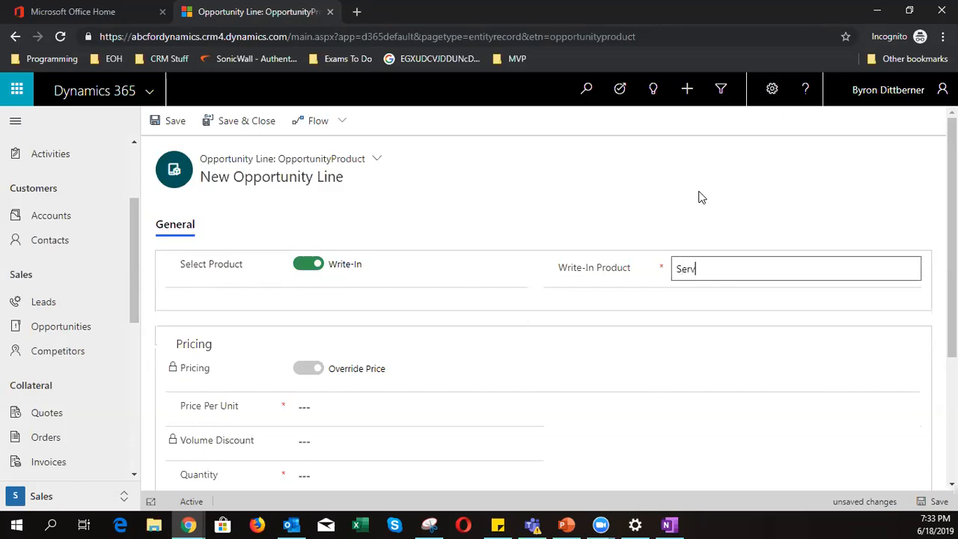
{"action": "type", "text": "Service Printer"}
{"action": "scroll", "coordinate": [380, 312], "scroll_direction": "down", "scroll_amount": 1}
{"action": "left_click", "coordinate": [336, 344]}
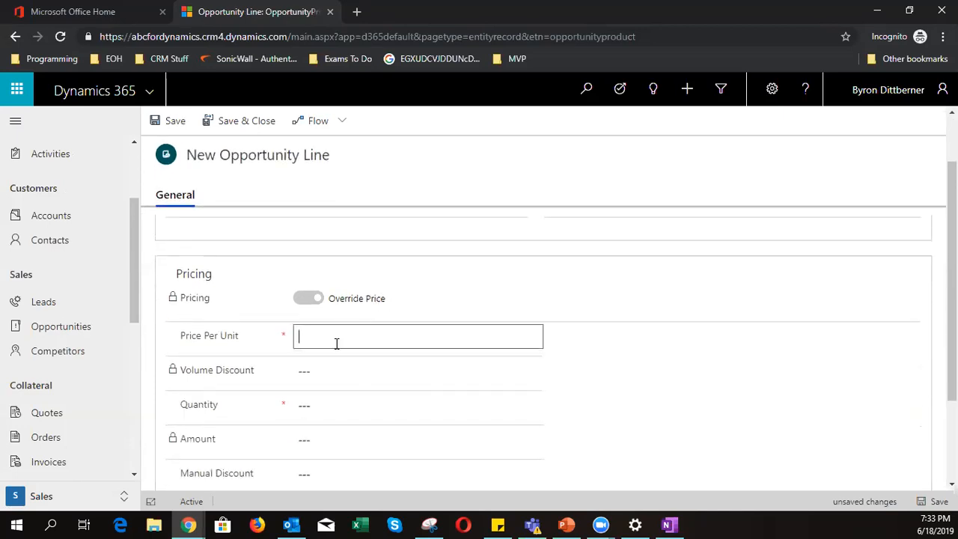
{"action": "type", "text": "1000"}
- Set quantity 1 and a manual discount of 100 on the line
{"action": "scroll", "coordinate": [336, 344], "scroll_direction": "down", "scroll_amount": 1}
{"action": "left_click", "coordinate": [323, 338]}
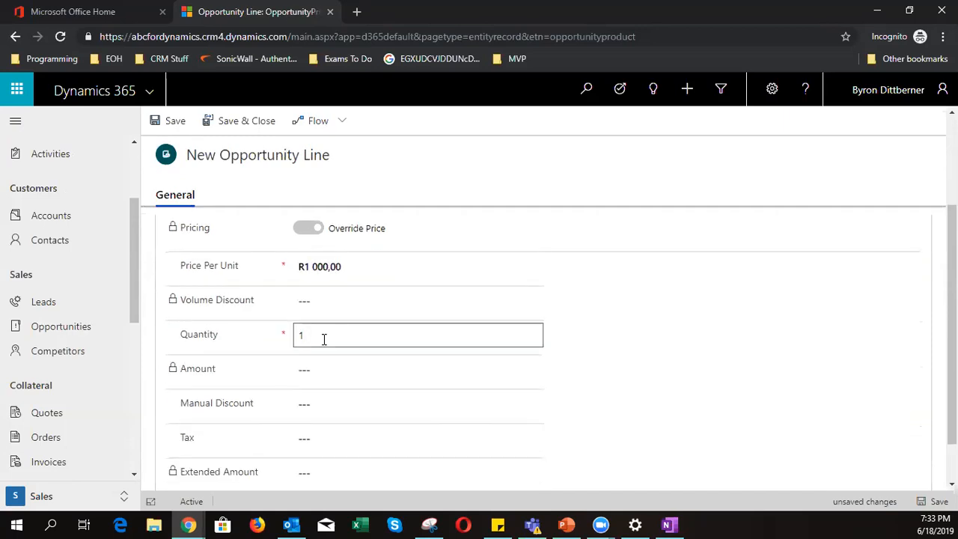
{"action": "scroll", "coordinate": [324, 339], "scroll_direction": "down", "scroll_amount": 1}
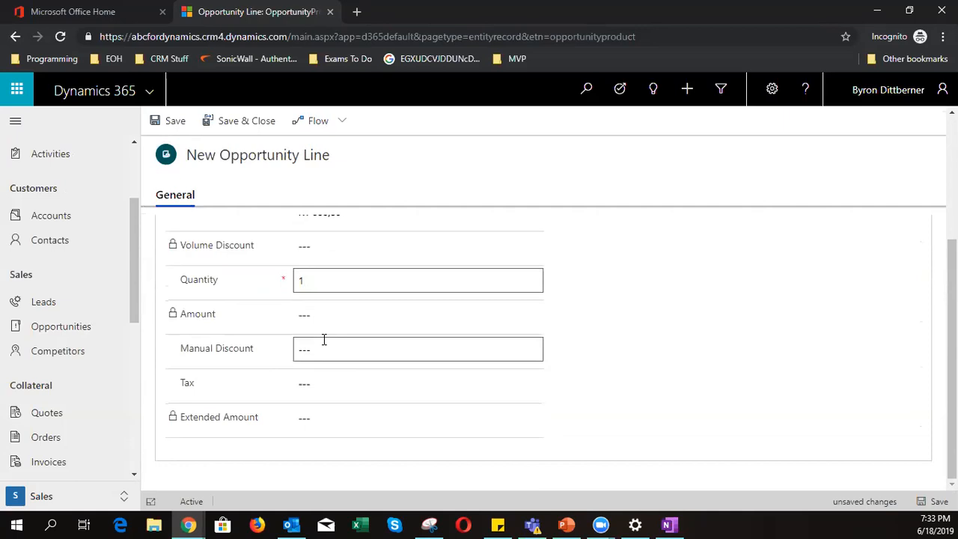
{"action": "left_click", "coordinate": [326, 344]}
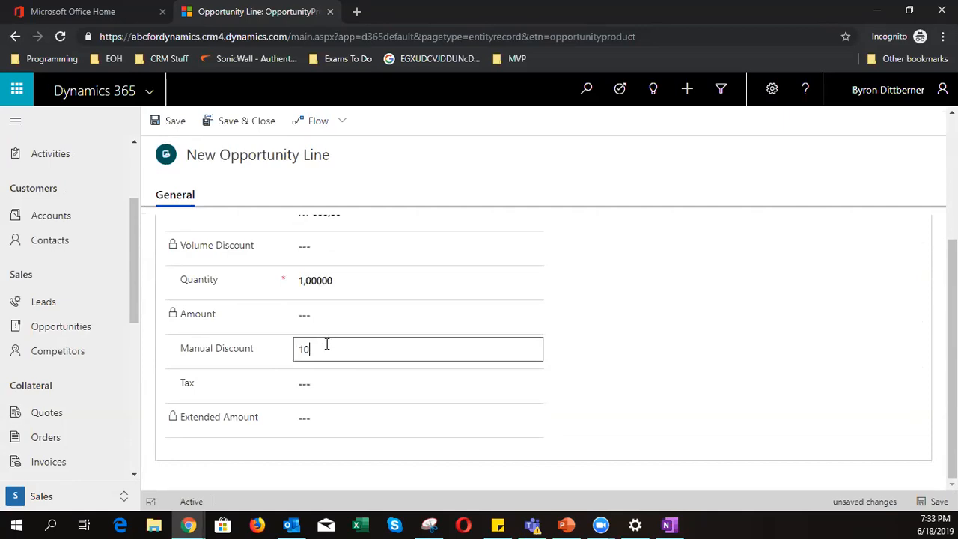
{"action": "left_click", "coordinate": [331, 382]}
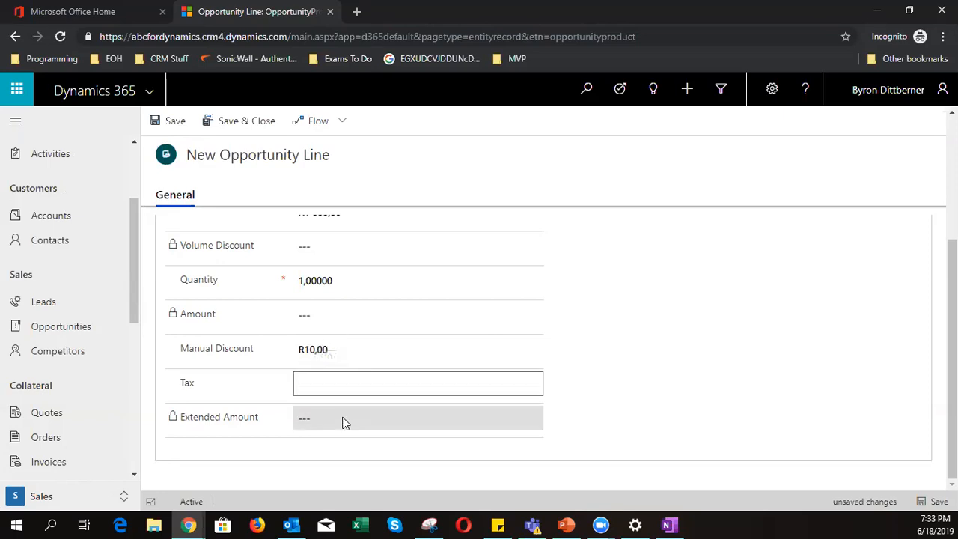
{"action": "left_click", "coordinate": [362, 345]}
{"action": "type", "text": "1000"}
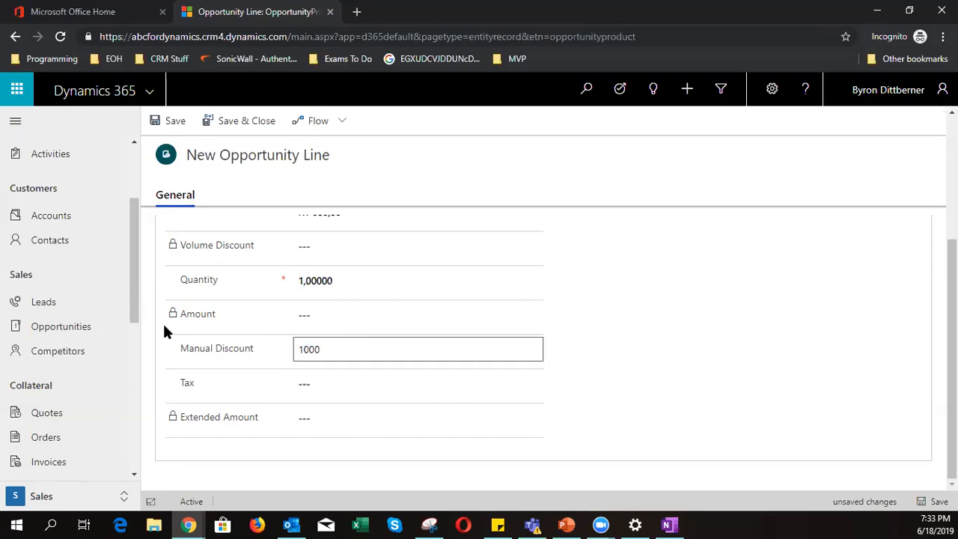
{"action": "key", "text": "BackSpace"}
{"action": "left_click", "coordinate": [658, 384]}
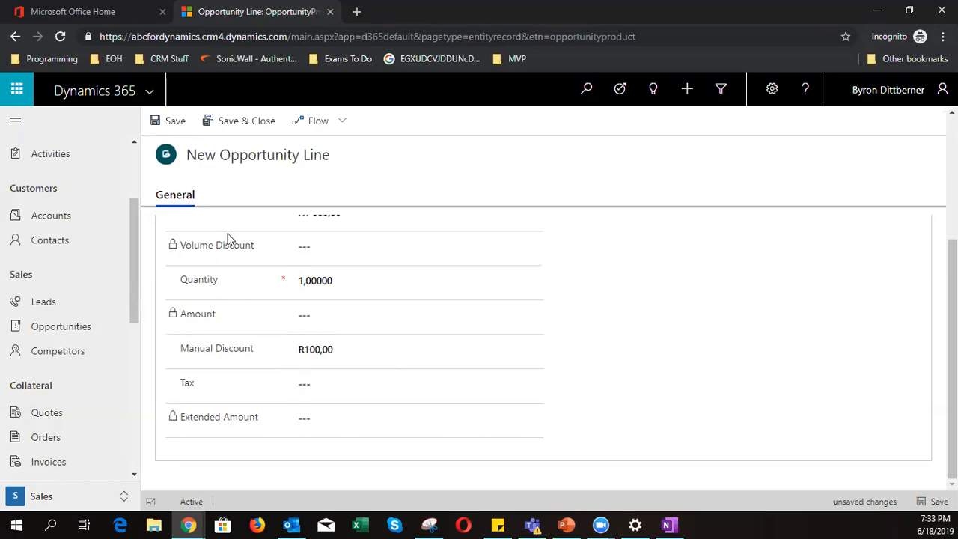
{"action": "scroll", "coordinate": [379, 376], "scroll_direction": "up", "scroll_amount": 5}
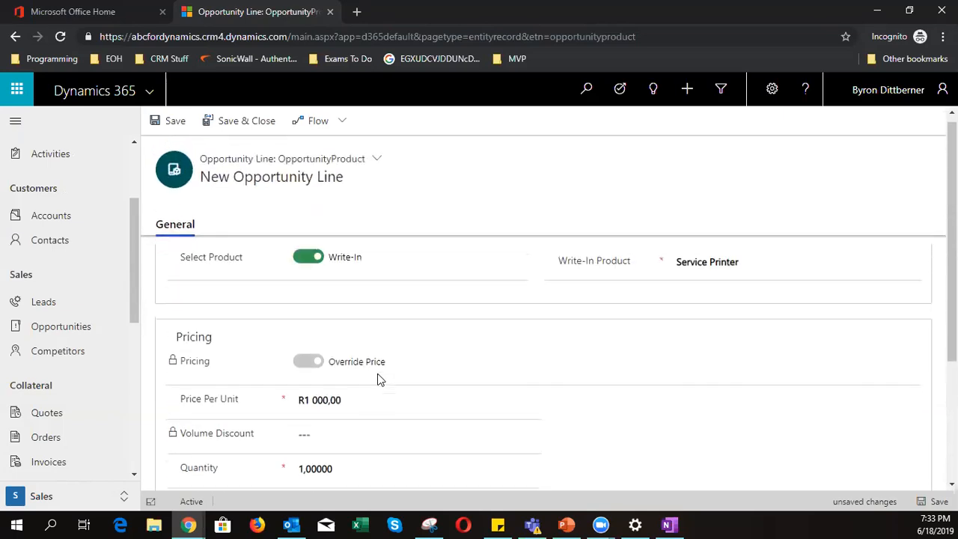
- Save and close the line, review the R900,00 totals, then view the empty Quotes list
{"action": "left_click", "coordinate": [252, 122]}
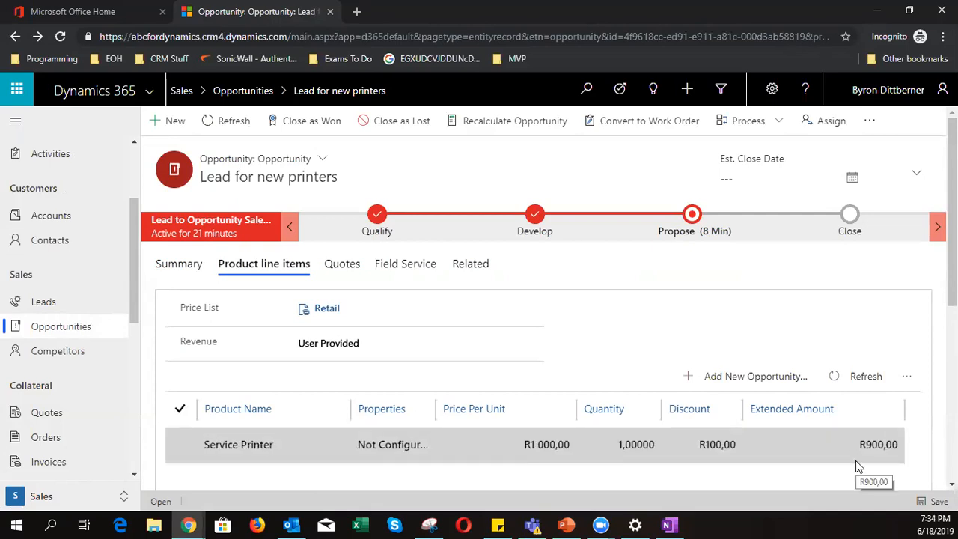
{"action": "scroll", "coordinate": [856, 461], "scroll_direction": "down", "scroll_amount": 5}
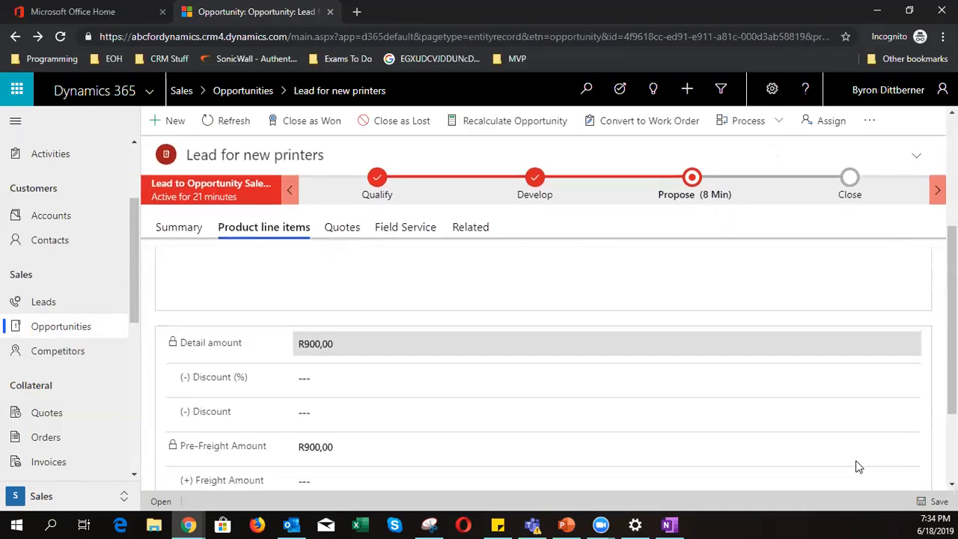
{"action": "scroll", "coordinate": [857, 466], "scroll_direction": "down", "scroll_amount": 2}
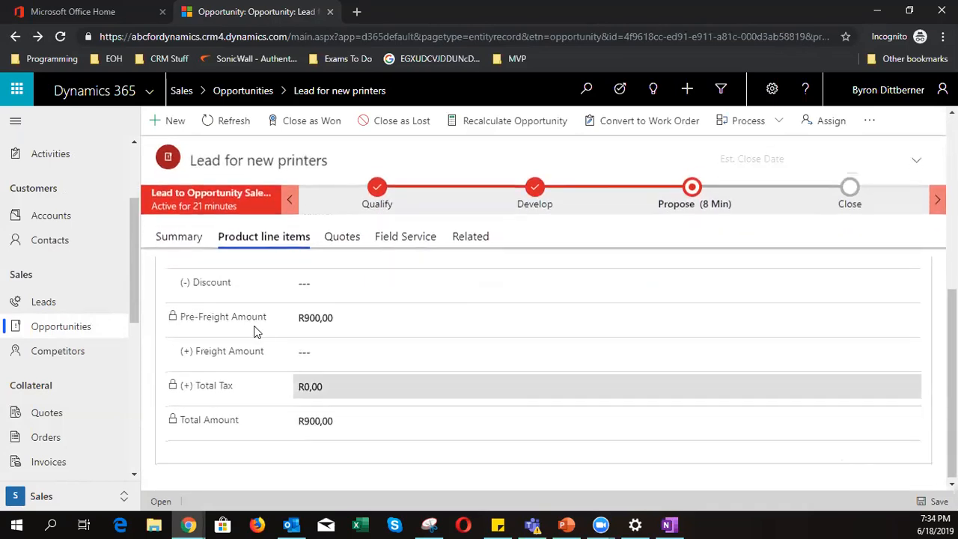
{"action": "scroll", "coordinate": [339, 451], "scroll_direction": "up", "scroll_amount": 7}
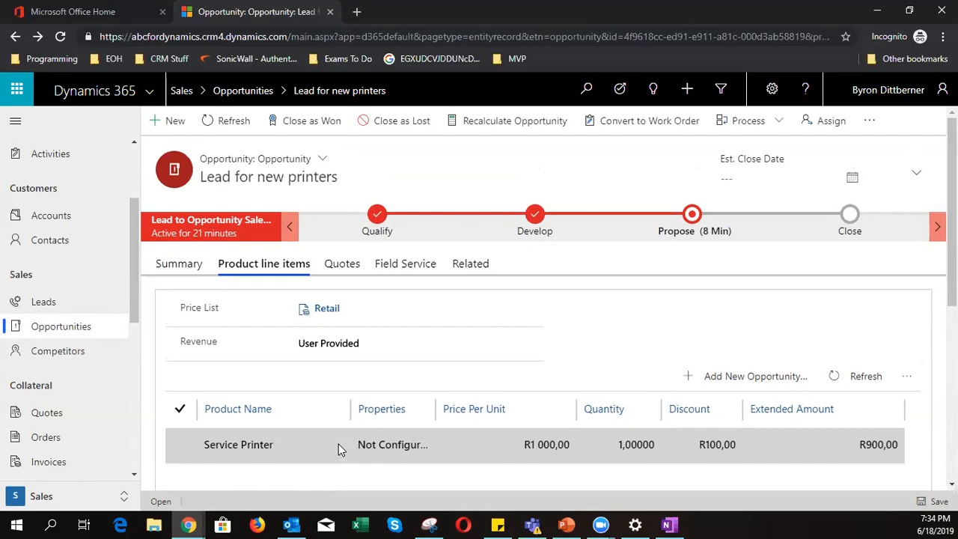
{"action": "left_click", "coordinate": [354, 268]}
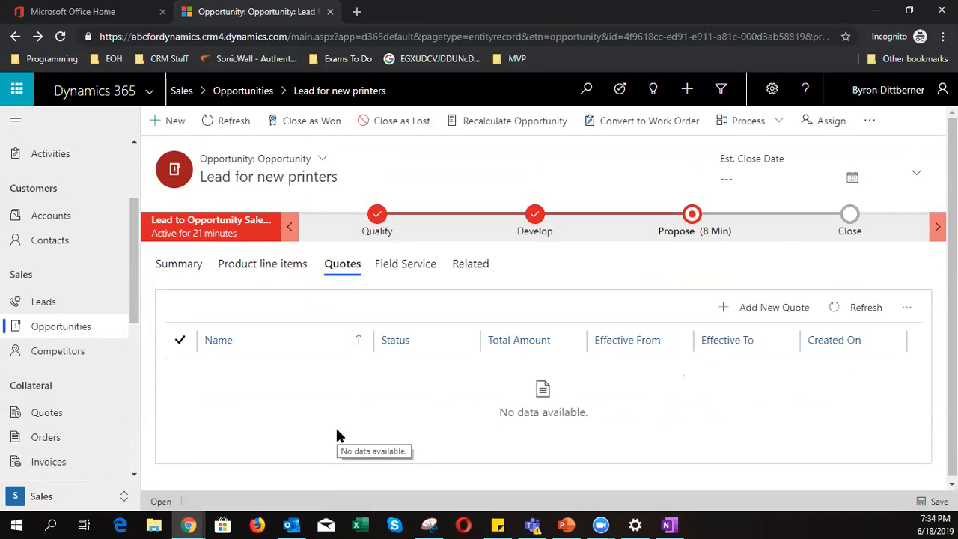
- Create a new quote from the opportunity using the standard Quote form
{"action": "left_click", "coordinate": [777, 313]}
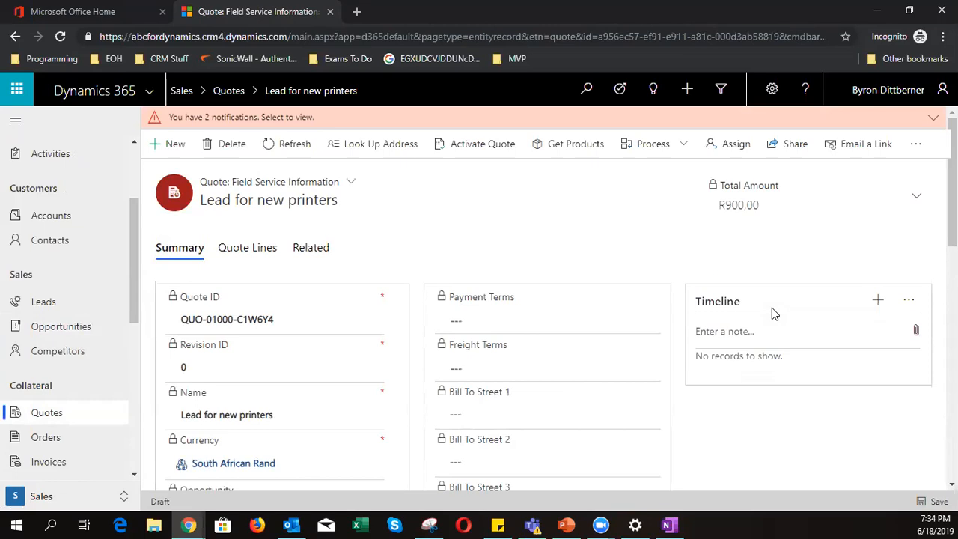
{"action": "left_click", "coordinate": [349, 184]}
{"action": "left_click", "coordinate": [289, 238]}
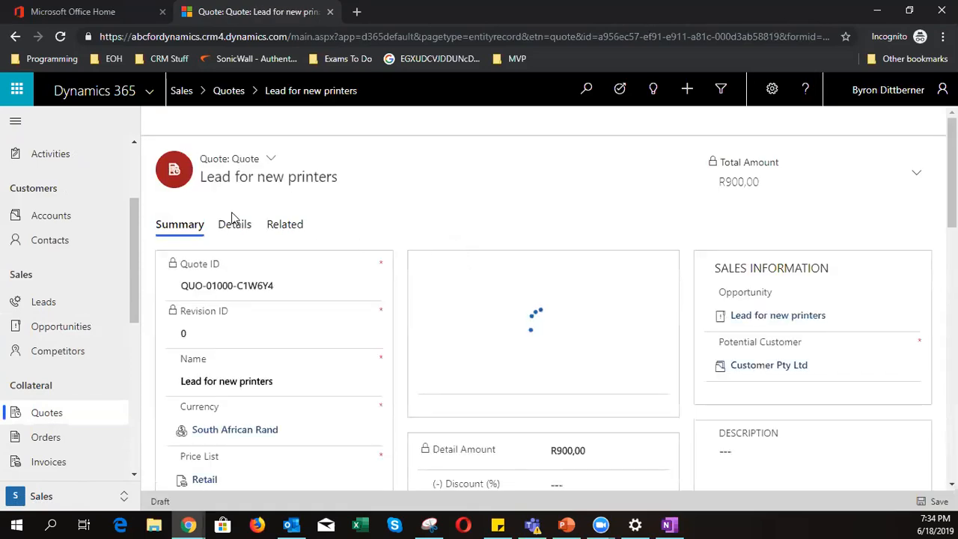
{"action": "left_click", "coordinate": [270, 160]}
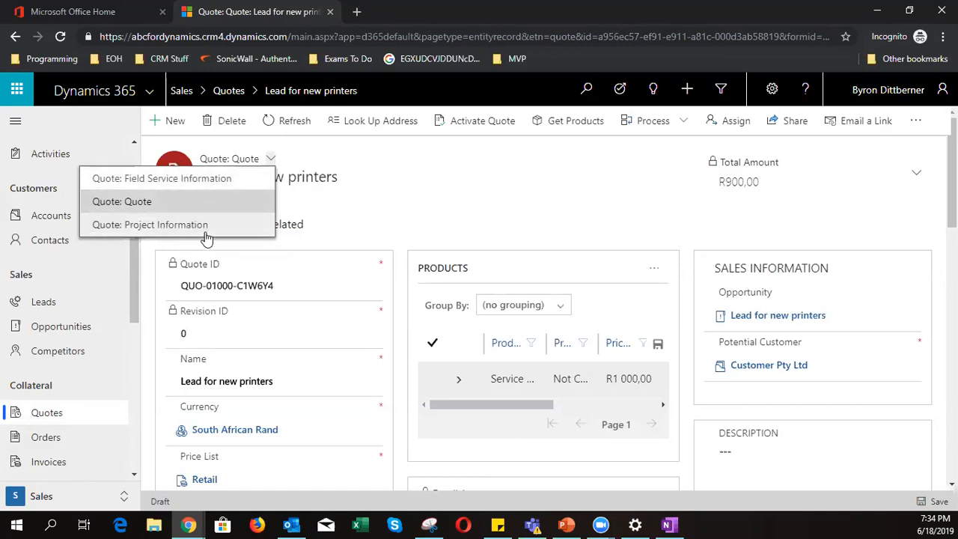
{"action": "left_click", "coordinate": [538, 240]}
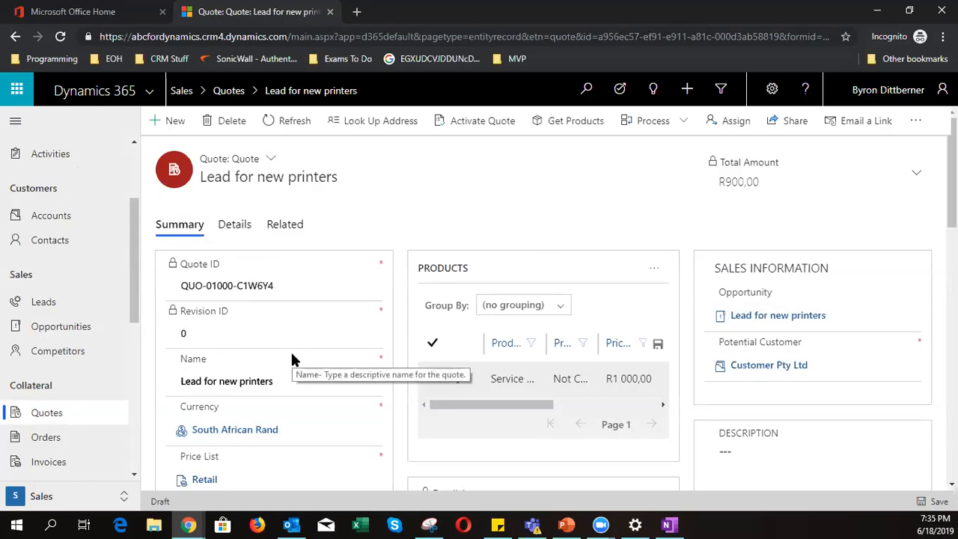
{"action": "scroll", "coordinate": [292, 358], "scroll_direction": "down", "scroll_amount": 1}
{"action": "scroll", "coordinate": [280, 315], "scroll_direction": "up", "scroll_amount": 1}
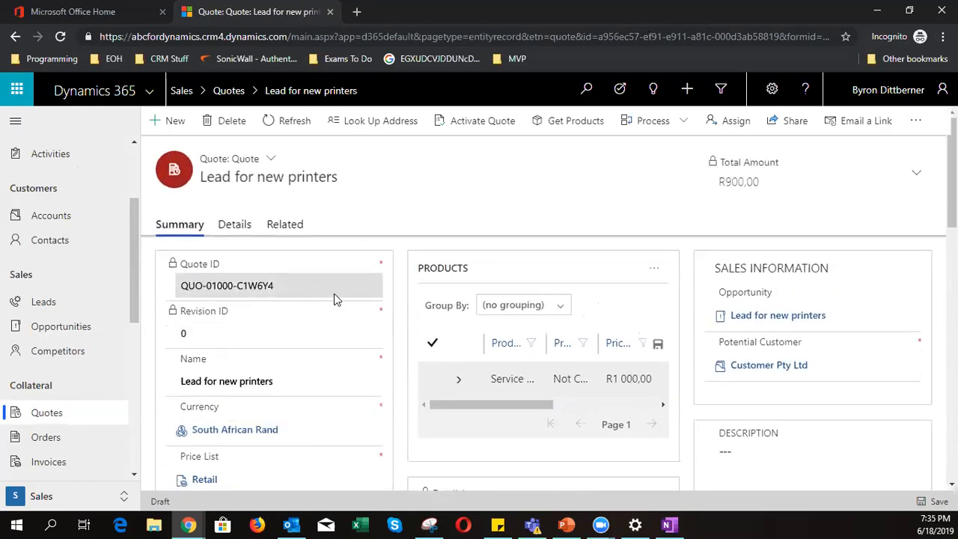
{"action": "scroll", "coordinate": [334, 293], "scroll_direction": "down", "scroll_amount": 2}
{"action": "left_click_drag", "start_coordinate": [180, 240], "coordinate": [292, 237]}
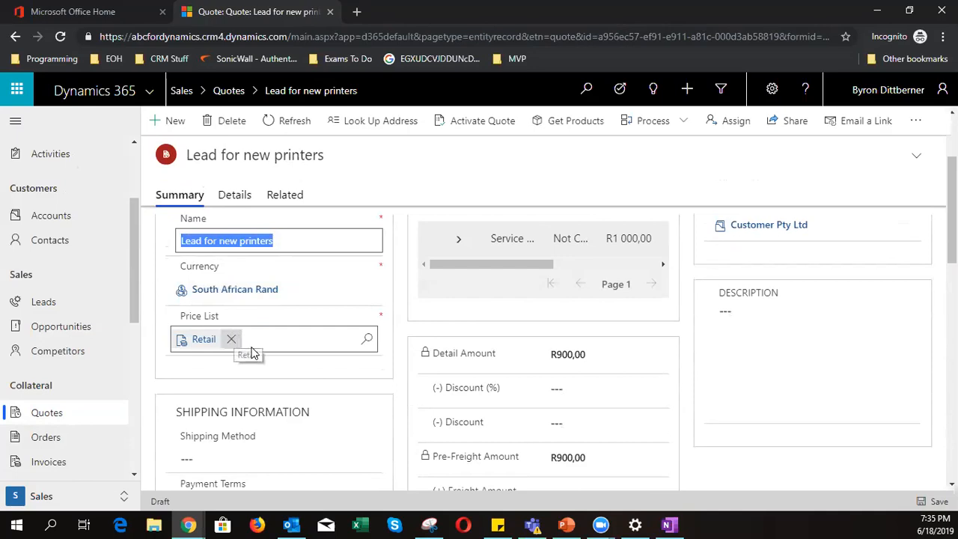
{"action": "scroll", "coordinate": [513, 455], "scroll_direction": "down", "scroll_amount": 2}
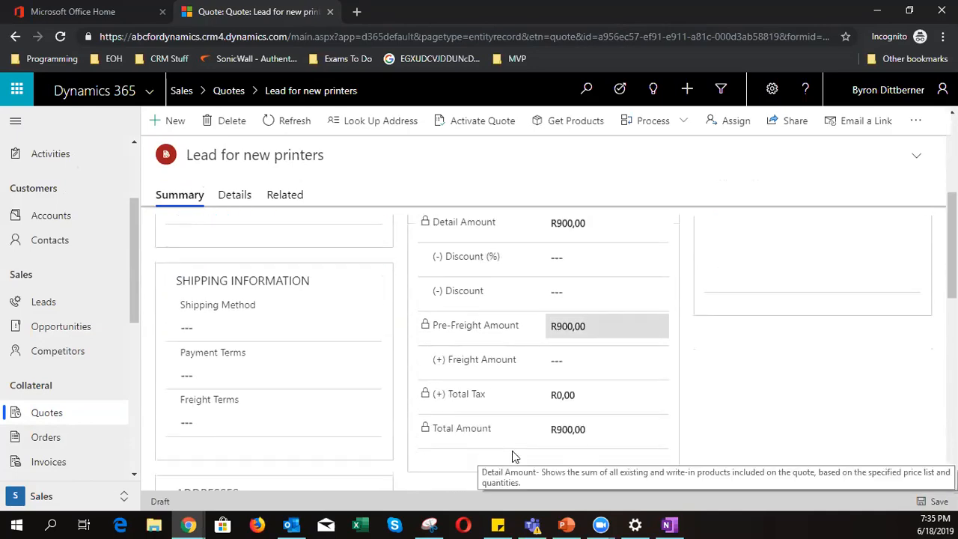
{"action": "scroll", "coordinate": [513, 455], "scroll_direction": "up", "scroll_amount": 4}
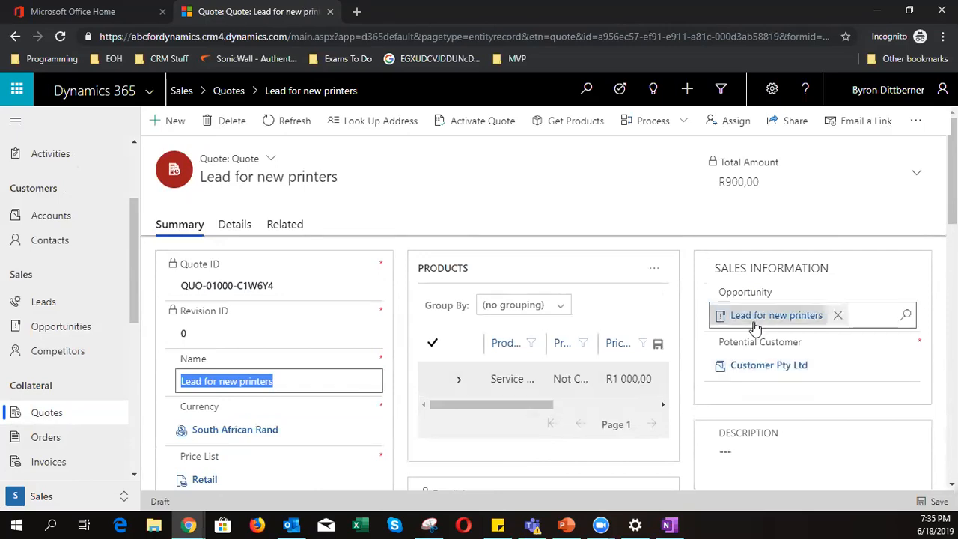
{"action": "scroll", "coordinate": [686, 445], "scroll_direction": "down", "scroll_amount": 2}
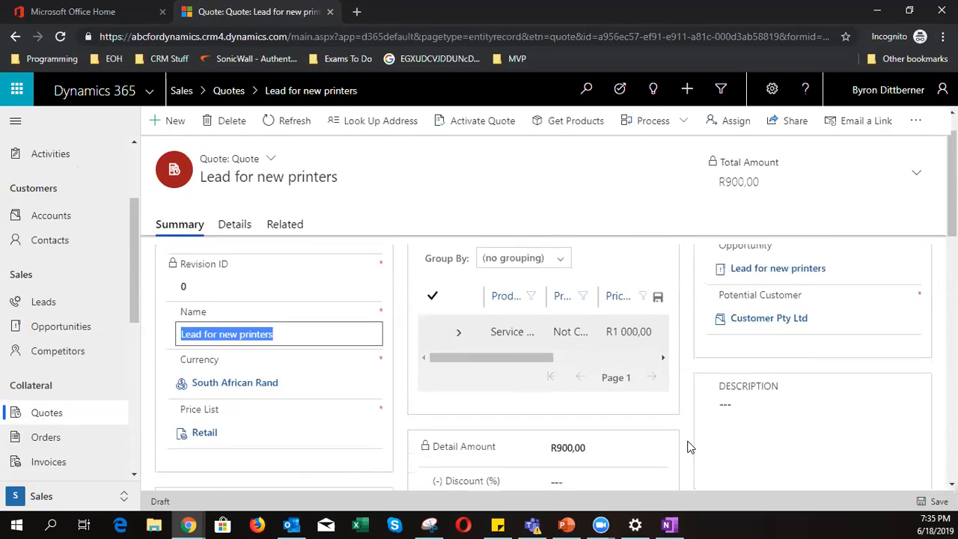
- Enter '30 day quote' as the quote description and save it
{"action": "left_click", "coordinate": [772, 342]}
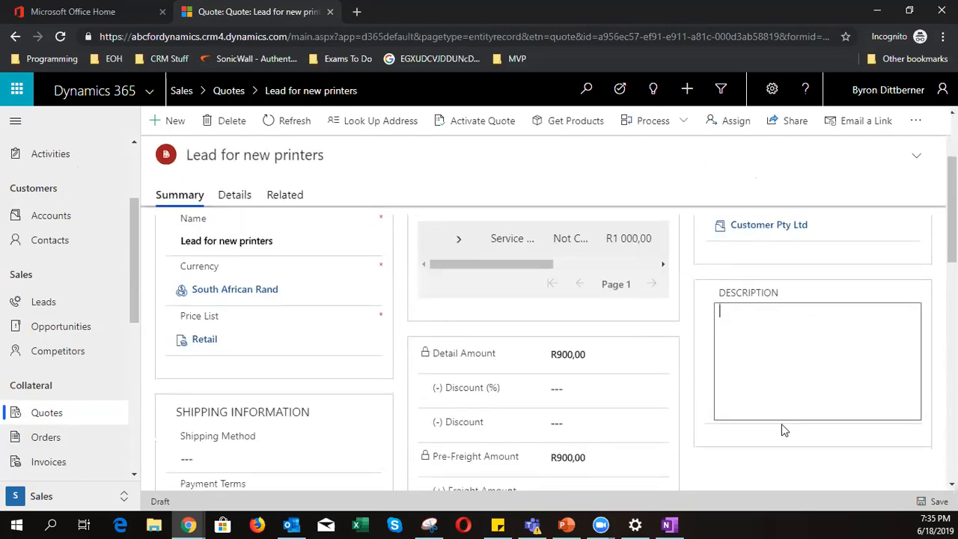
{"action": "type", "text": "4"}
{"action": "key", "text": "BackSpace"}
{"action": "type", "text": "30 day quote"}
{"action": "scroll", "coordinate": [781, 424], "scroll_direction": "down", "scroll_amount": 3}
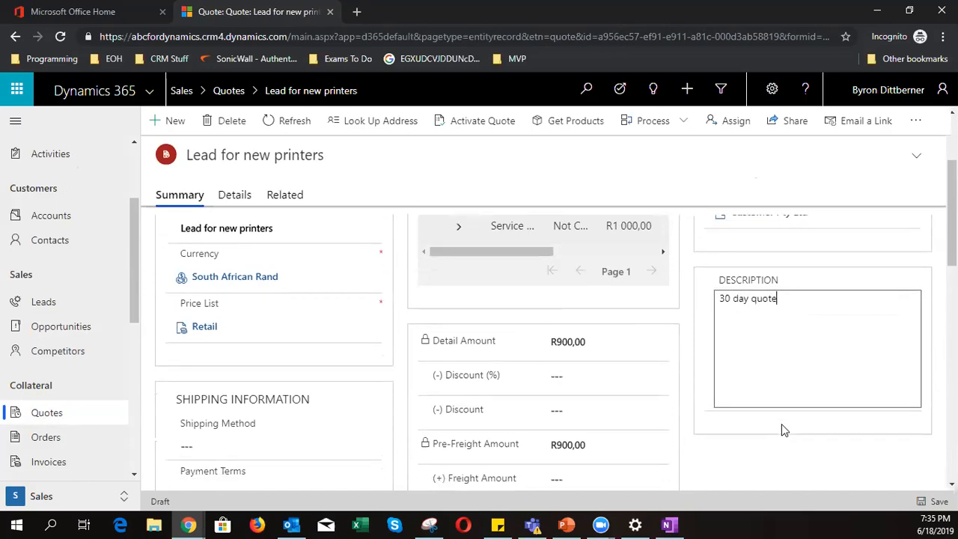
{"action": "scroll", "coordinate": [781, 424], "scroll_direction": "down", "scroll_amount": 2}
{"action": "left_click", "coordinate": [938, 503]}
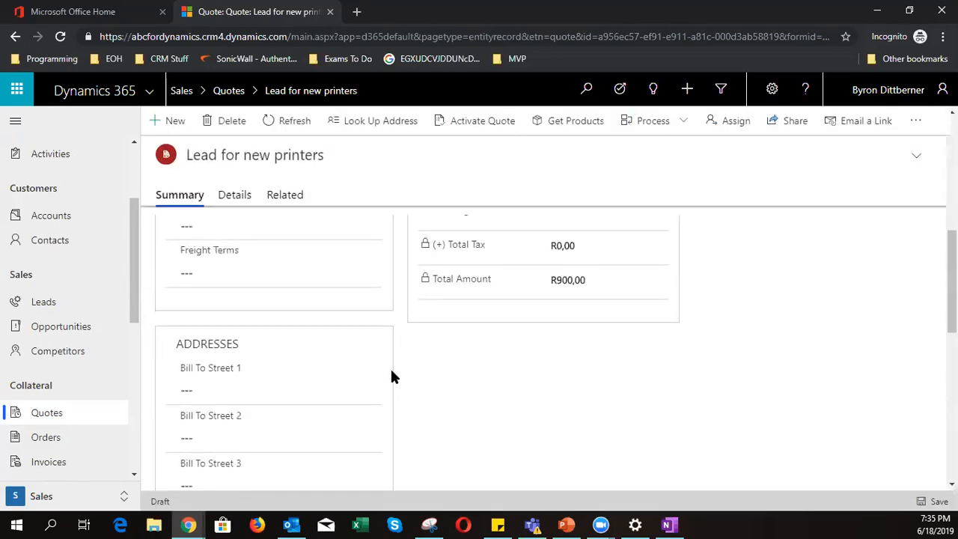
{"action": "scroll", "coordinate": [293, 274], "scroll_direction": "down", "scroll_amount": 3}
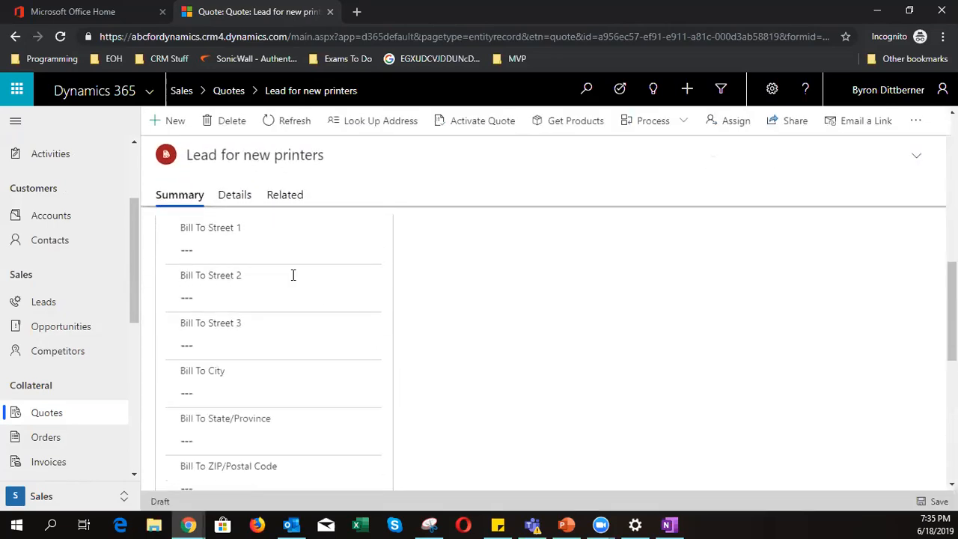
{"action": "scroll", "coordinate": [277, 432], "scroll_direction": "down", "scroll_amount": 3}
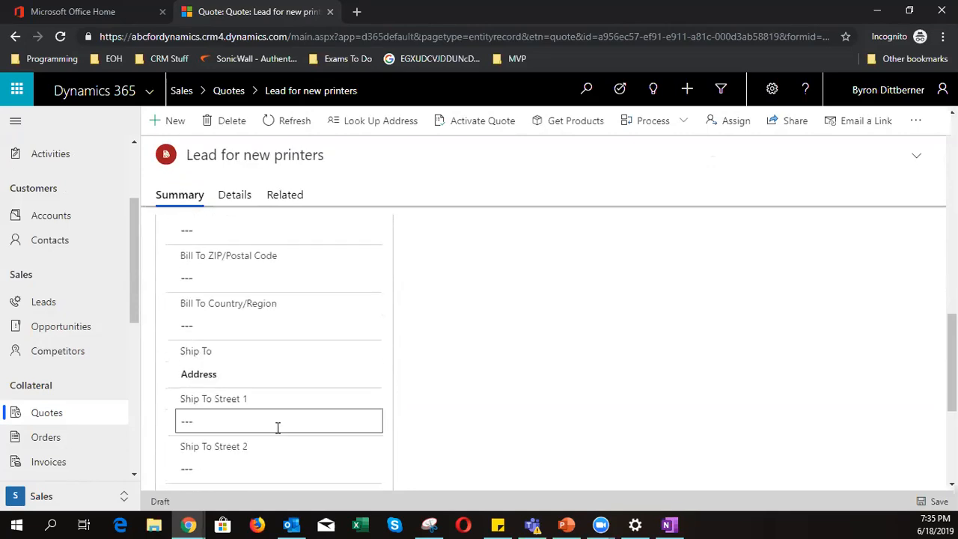
{"action": "scroll", "coordinate": [277, 427], "scroll_direction": "down", "scroll_amount": 3}
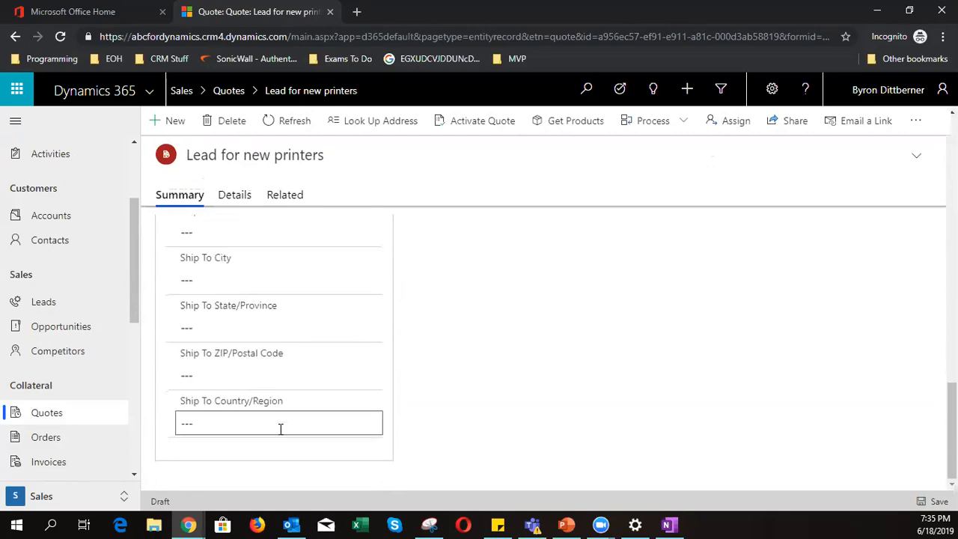
{"action": "scroll", "coordinate": [281, 428], "scroll_direction": "up", "scroll_amount": 10}
{"action": "scroll", "coordinate": [290, 432], "scroll_direction": "up", "scroll_amount": 2}
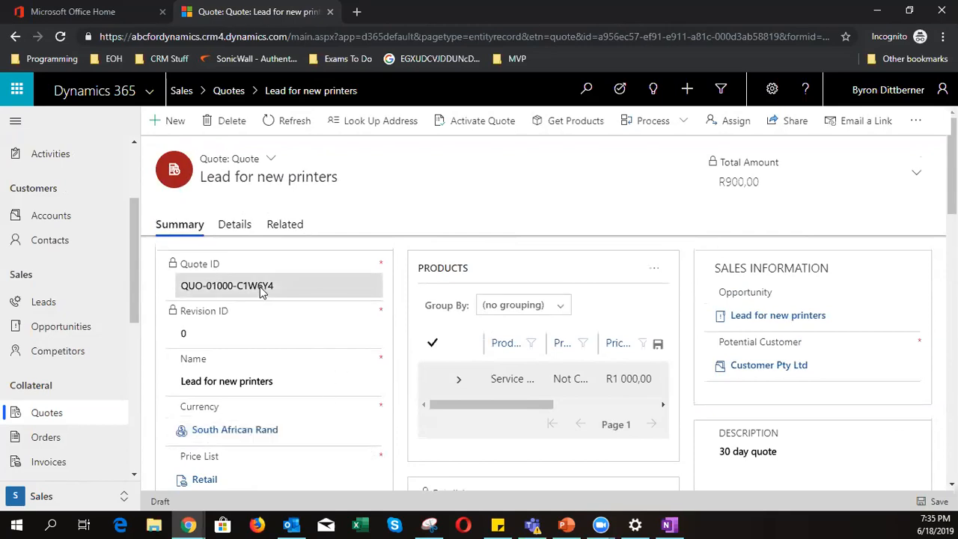
{"action": "left_click_drag", "start_coordinate": [171, 501], "coordinate": [150, 500]}
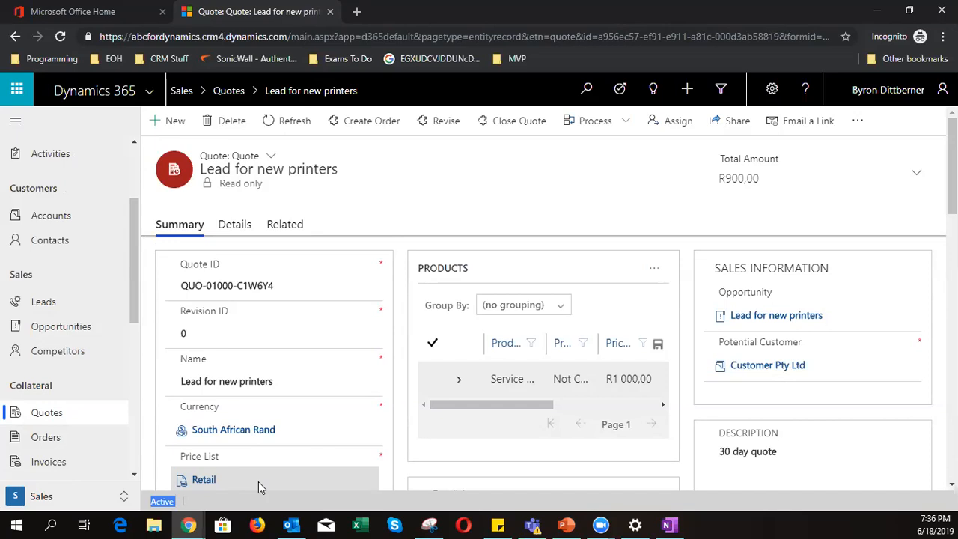
- Open Create Order for the quote, marked Won and dated 2019/06/18
{"action": "left_click", "coordinate": [376, 127]}
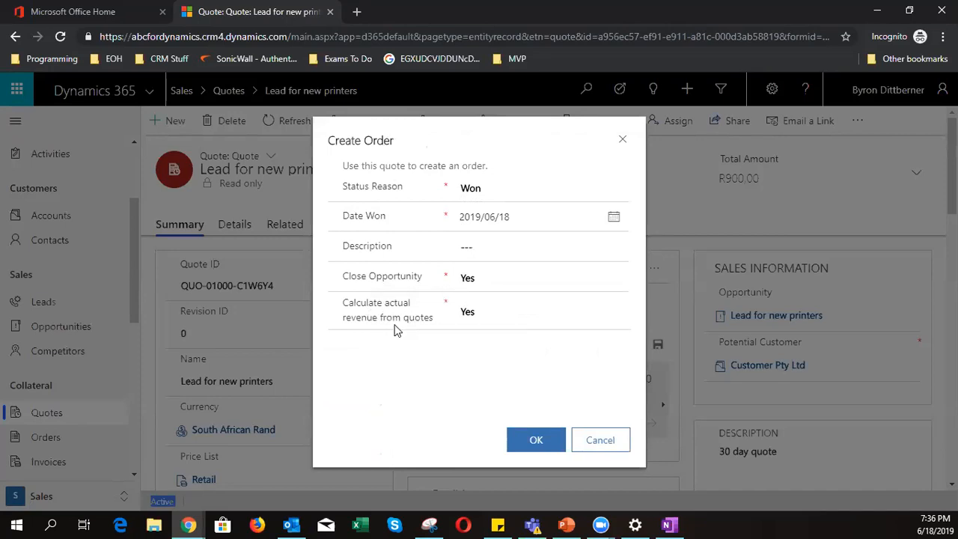
- Confirm the order, creating ORD-01000-S5T3P4 totalling R900,00, and review it
{"action": "left_click", "coordinate": [533, 446]}
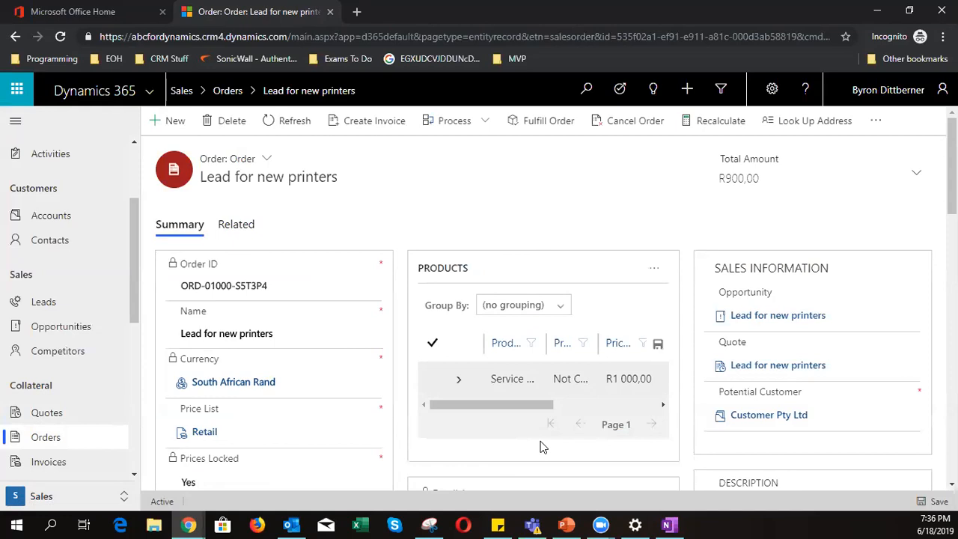
{"action": "left_click_drag", "start_coordinate": [230, 160], "coordinate": [256, 163]}
{"action": "left_click", "coordinate": [439, 217]}
{"action": "scroll", "coordinate": [384, 370], "scroll_direction": "down", "scroll_amount": 6}
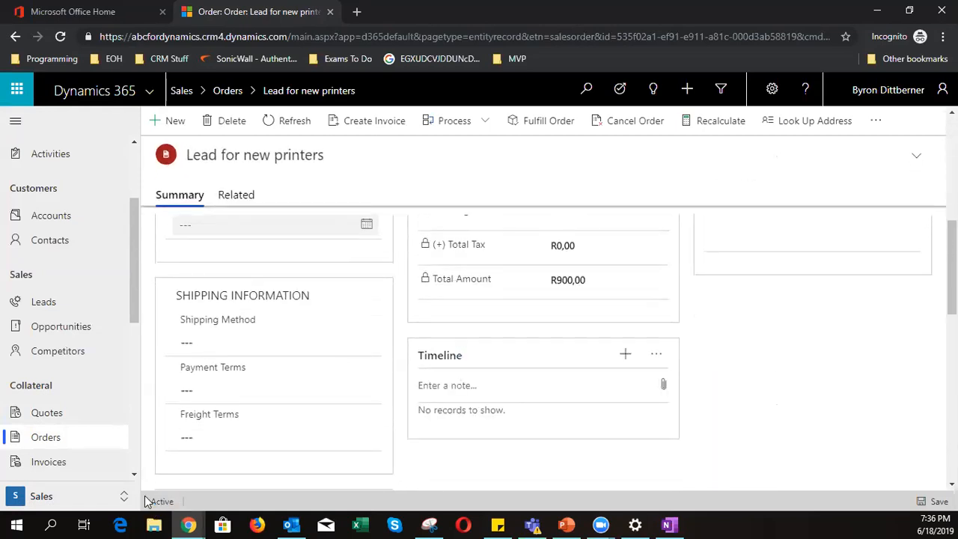
{"action": "scroll", "coordinate": [305, 461], "scroll_direction": "up", "scroll_amount": 6}
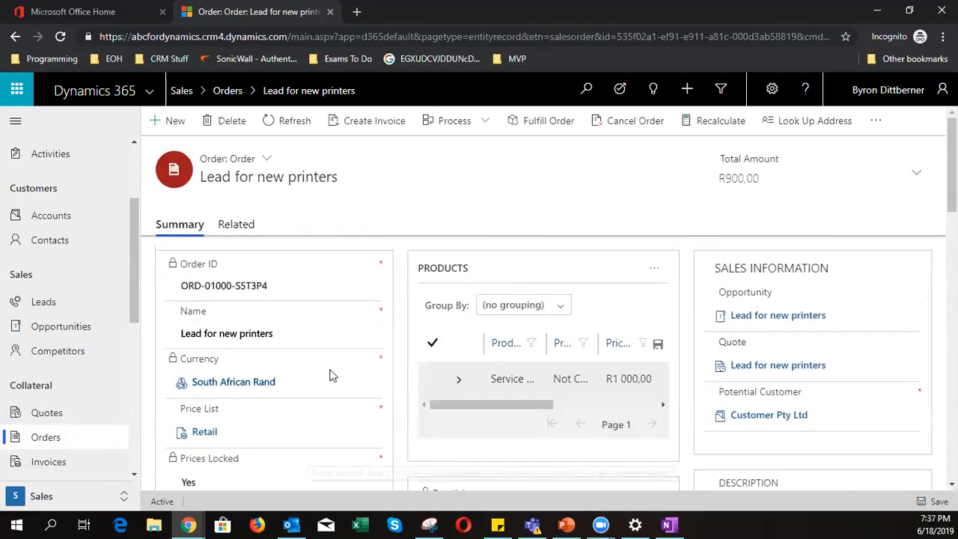
- Create the 'Lead for new printers' invoice from the order
{"action": "left_click", "coordinate": [381, 121]}
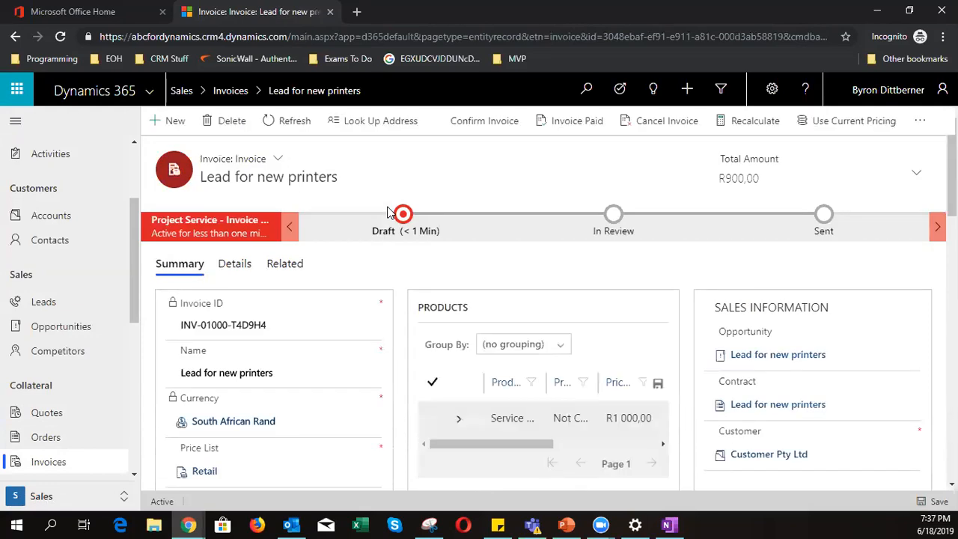
{"action": "scroll", "coordinate": [322, 323], "scroll_direction": "down", "scroll_amount": 5}
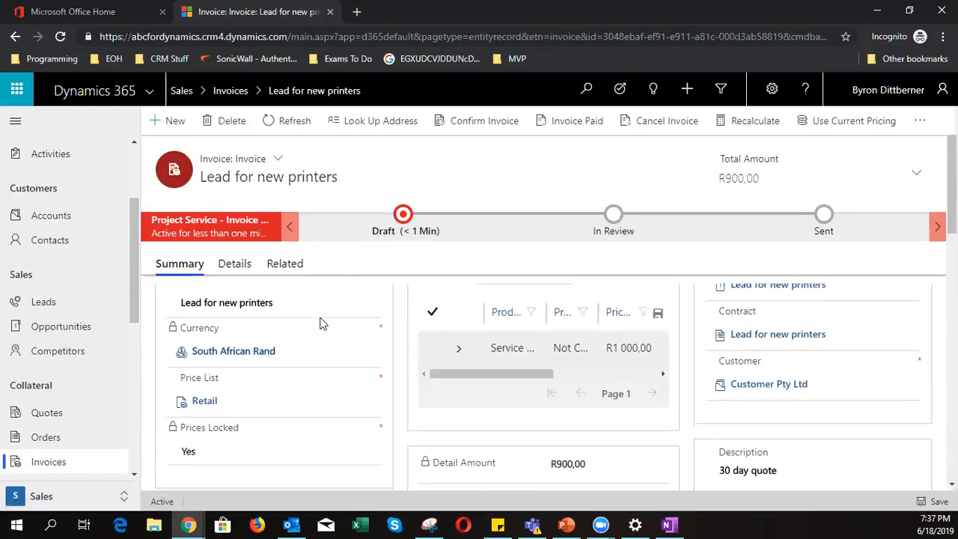
{"action": "scroll", "coordinate": [322, 323], "scroll_direction": "down", "scroll_amount": 3}
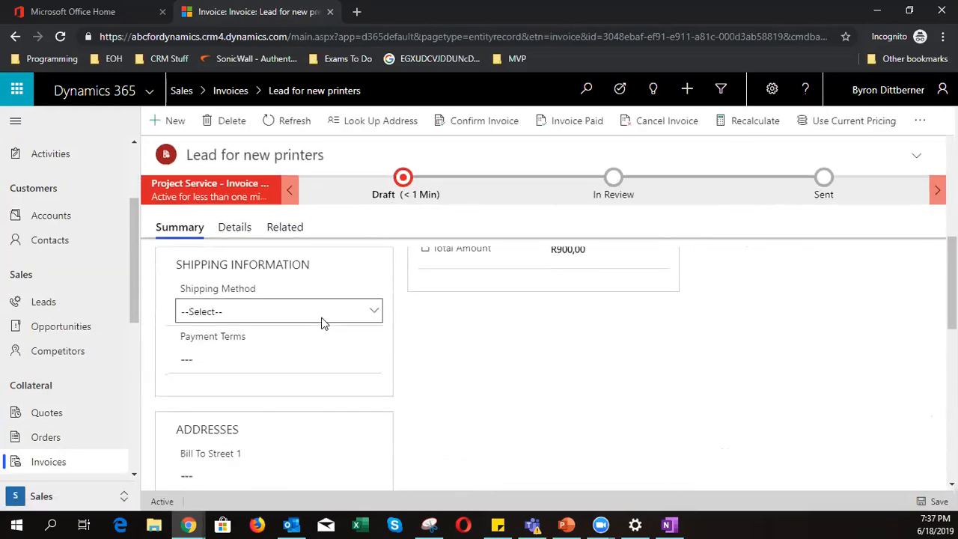
{"action": "scroll", "coordinate": [322, 322], "scroll_direction": "up", "scroll_amount": 8}
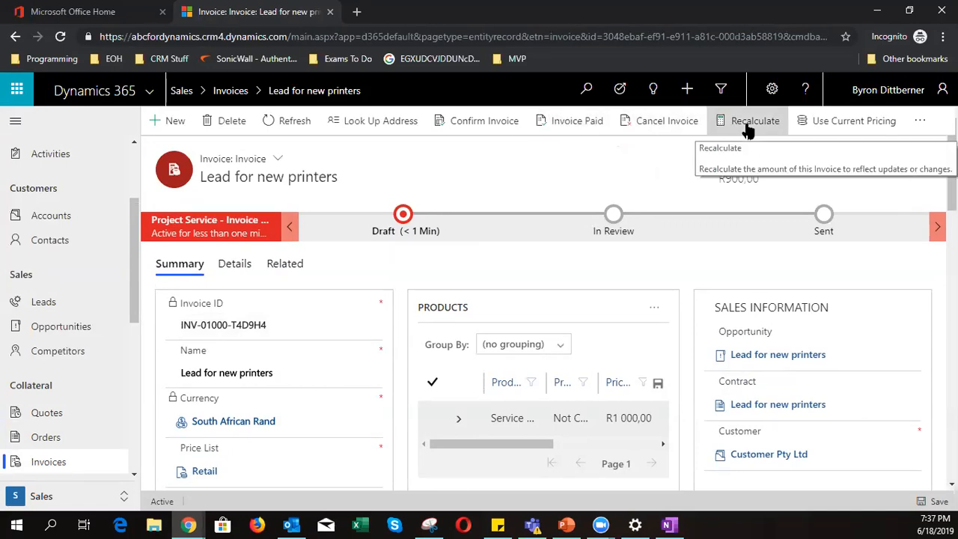
- Confirm the invoice, try Partial and Complete in Invoice Paid, then cancel unpaid
{"action": "left_click", "coordinate": [483, 125]}
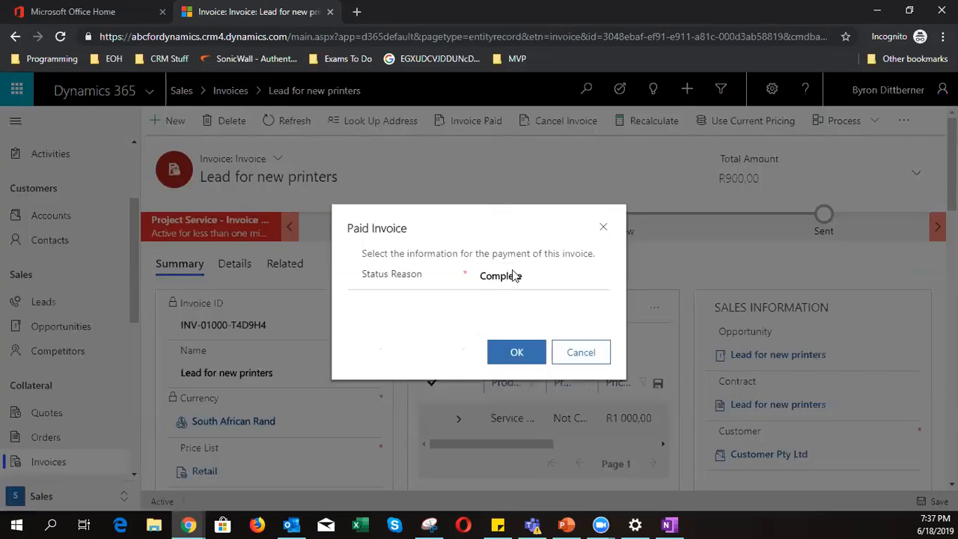
{"action": "left_click", "coordinate": [522, 283]}
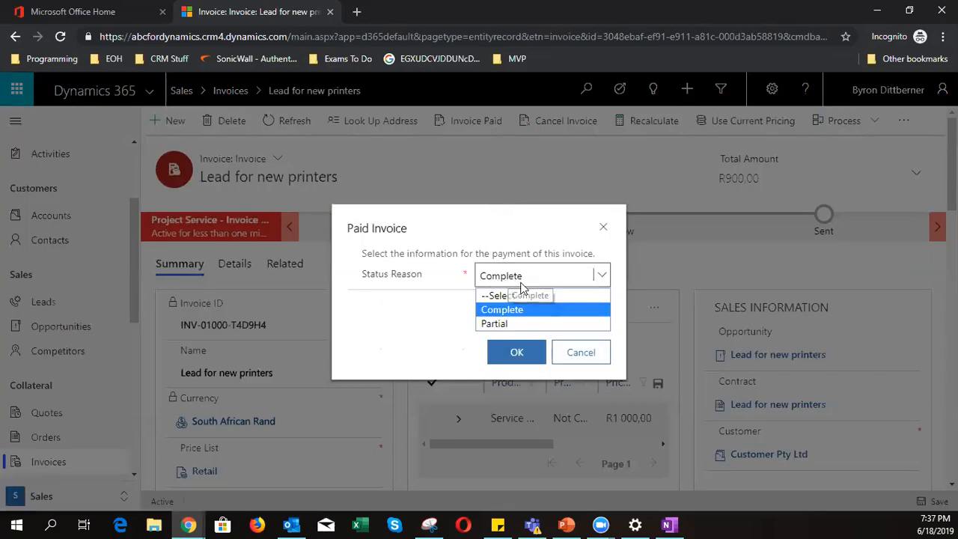
{"action": "left_click", "coordinate": [520, 324]}
{"action": "left_click", "coordinate": [523, 282]}
{"action": "left_click", "coordinate": [530, 313]}
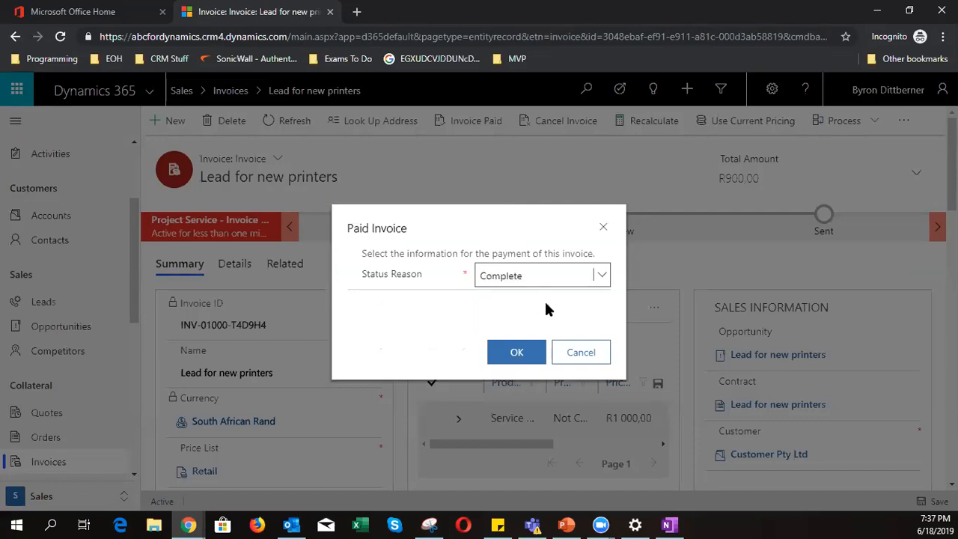
{"action": "left_click", "coordinate": [598, 362]}
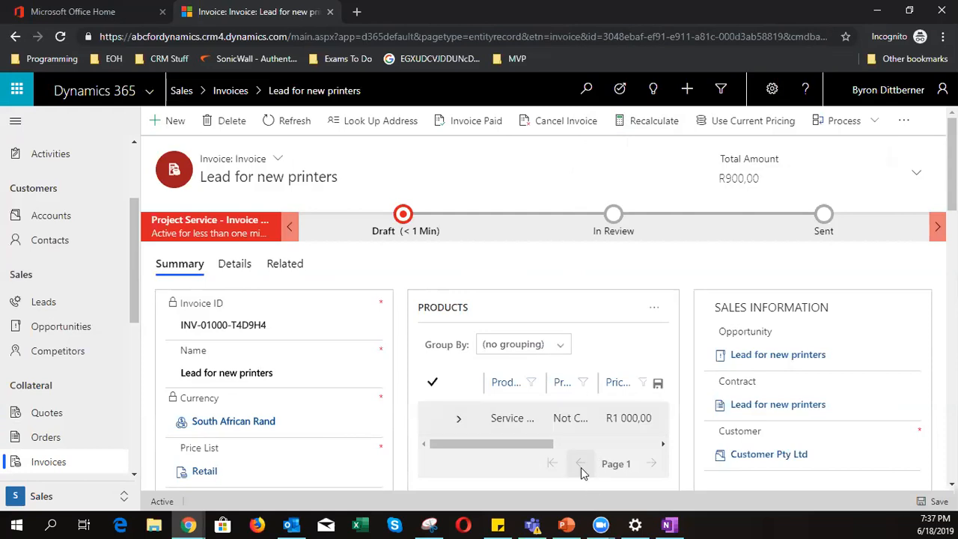
- Enter a 5% invoice discount, dropping the total to R855,00
{"action": "scroll", "coordinate": [587, 462], "scroll_direction": "down", "scroll_amount": 2}
{"action": "scroll", "coordinate": [582, 466], "scroll_direction": "down", "scroll_amount": 1}
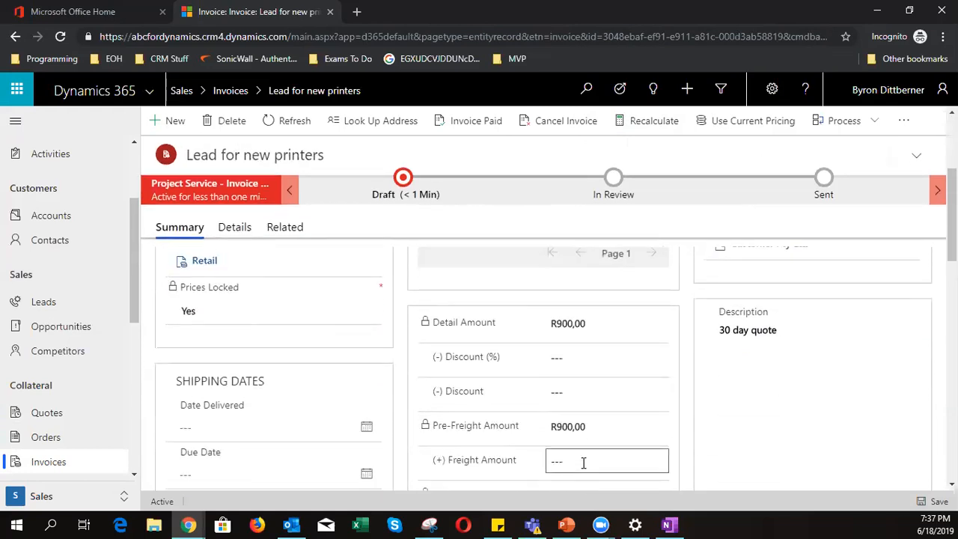
{"action": "left_click", "coordinate": [588, 359]}
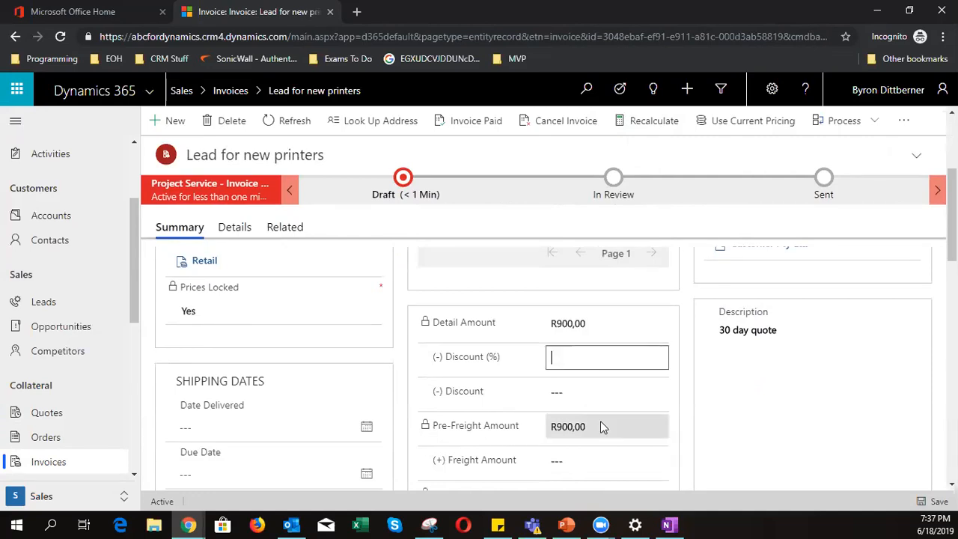
{"action": "type", "text": "5"}
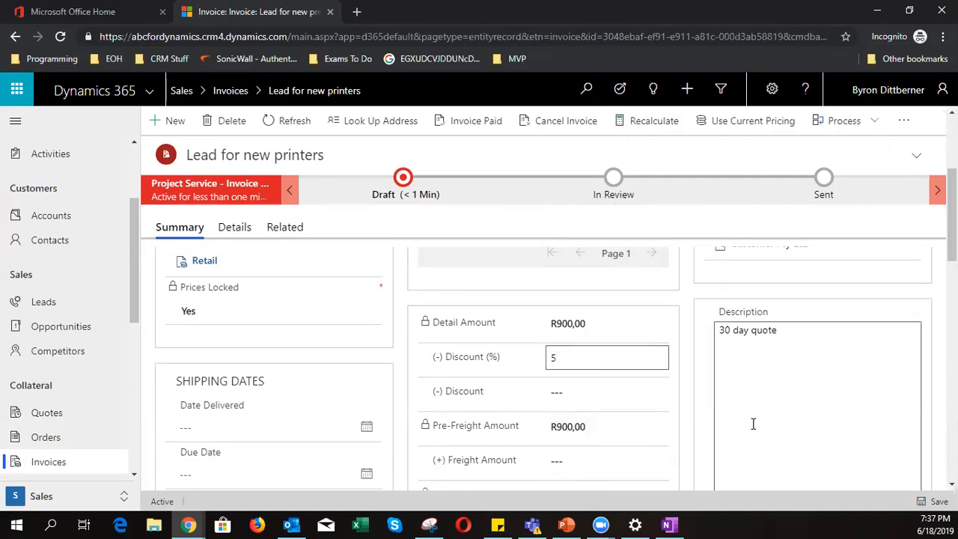
{"action": "left_click", "coordinate": [939, 502]}
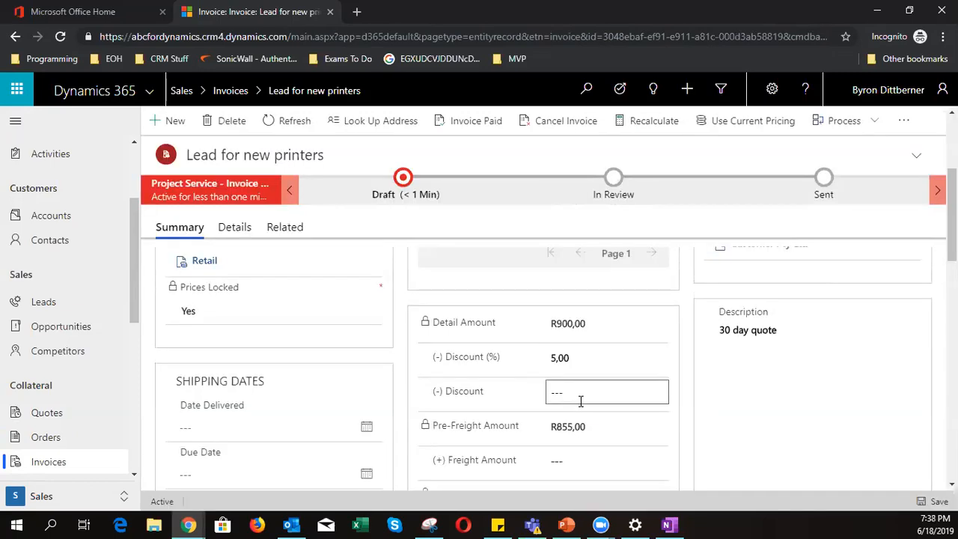
{"action": "scroll", "coordinate": [594, 428], "scroll_direction": "down", "scroll_amount": 1}
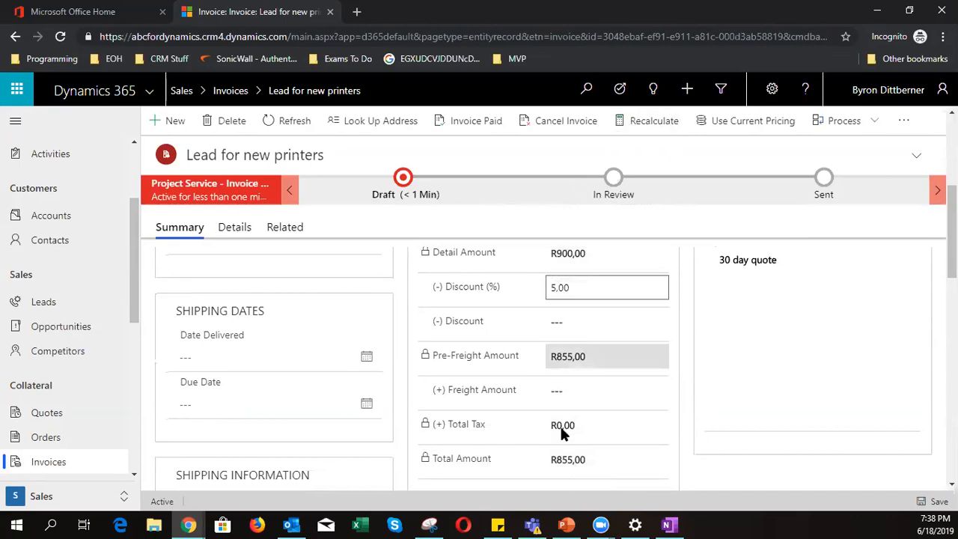
{"action": "scroll", "coordinate": [502, 432], "scroll_direction": "up", "scroll_amount": 5}
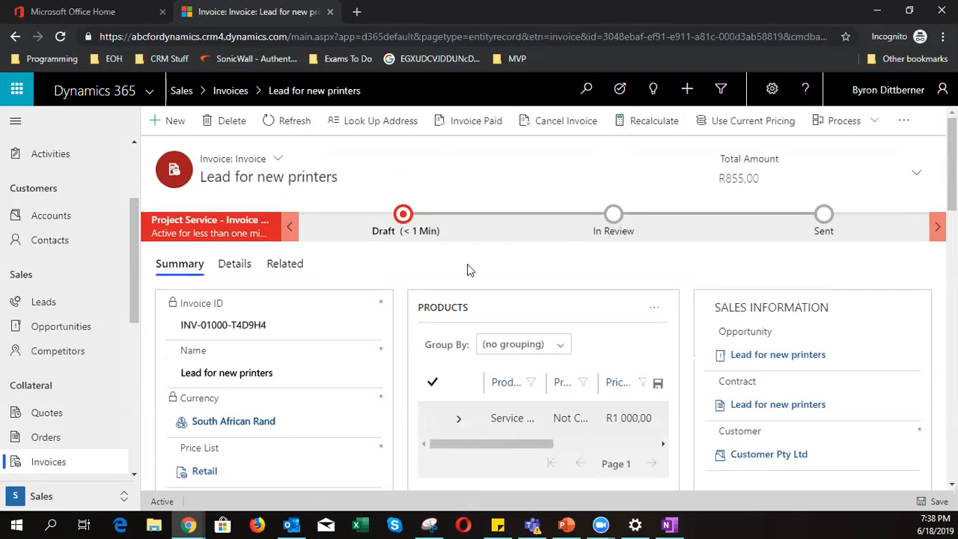
- Mark the invoice completely paid, then open its linked Customer Pty Ltd account
{"action": "left_click", "coordinate": [463, 131]}
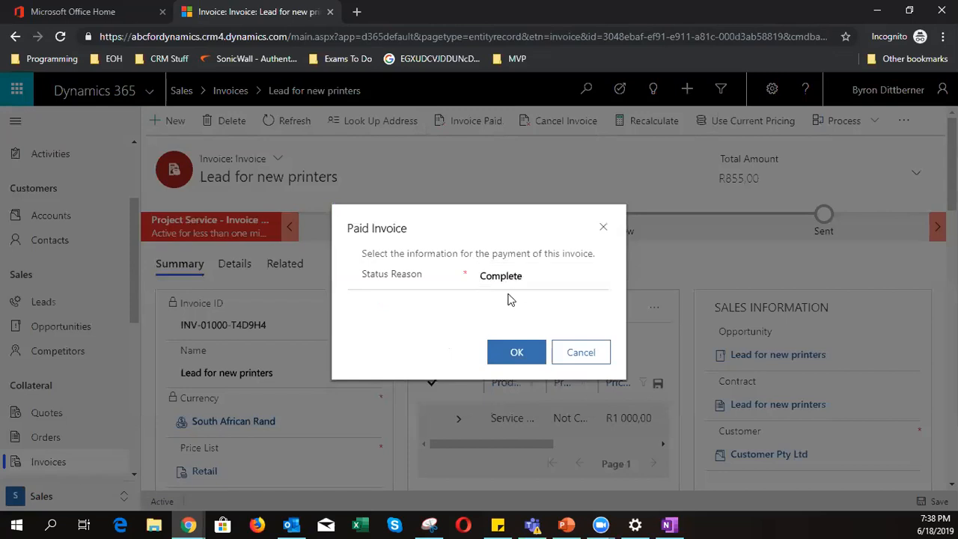
{"action": "left_click", "coordinate": [515, 358]}
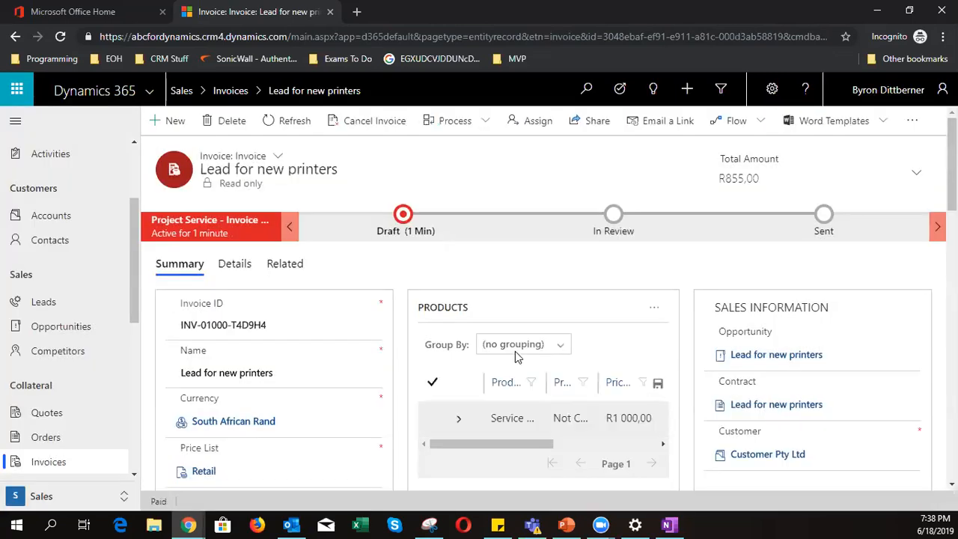
{"action": "double_click", "coordinate": [160, 504]}
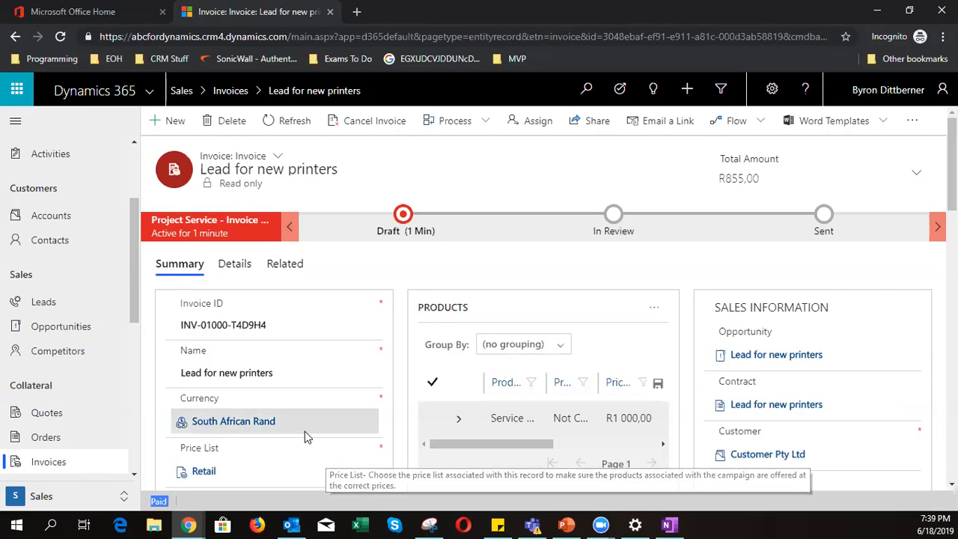
{"action": "scroll", "coordinate": [764, 432], "scroll_direction": "down", "scroll_amount": 1}
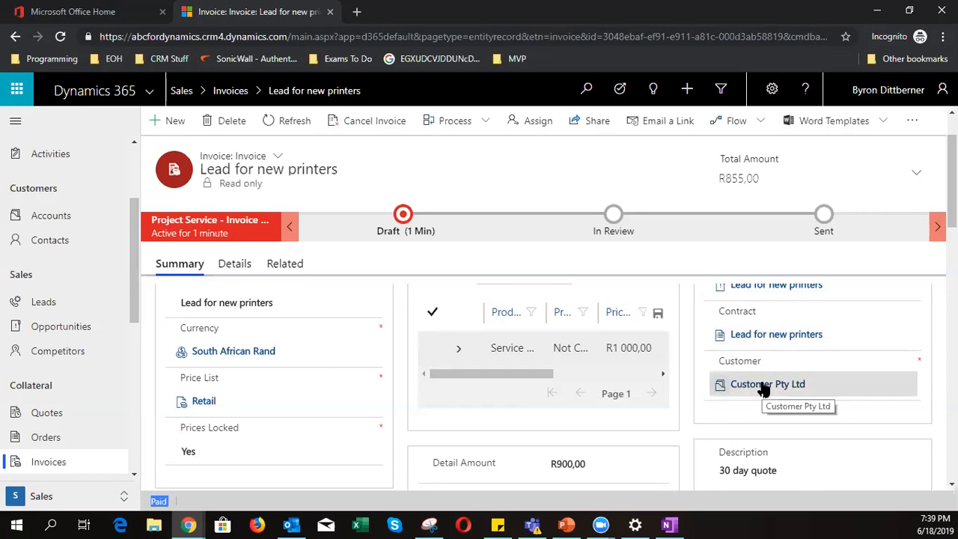
{"action": "left_click", "coordinate": [764, 385]}
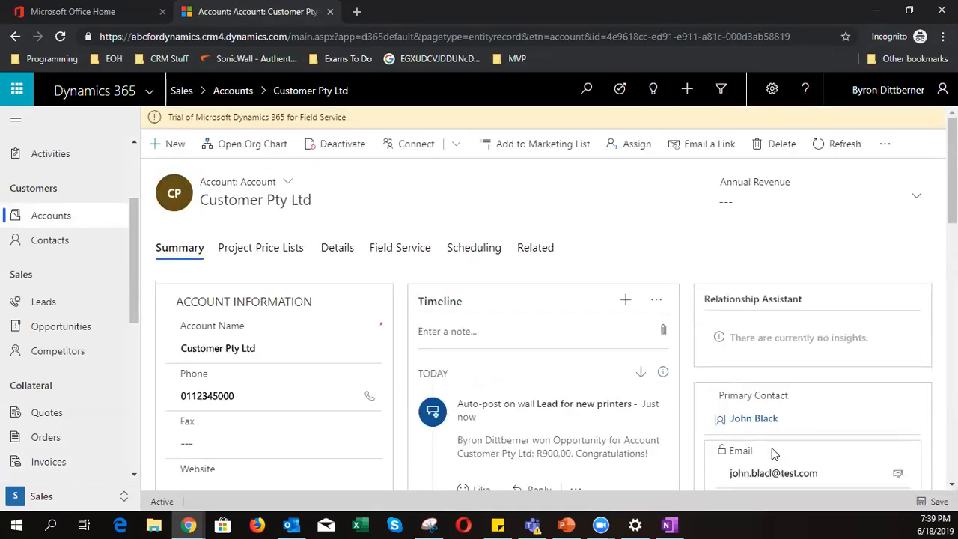
{"action": "scroll", "coordinate": [253, 370], "scroll_direction": "down", "scroll_amount": 3}
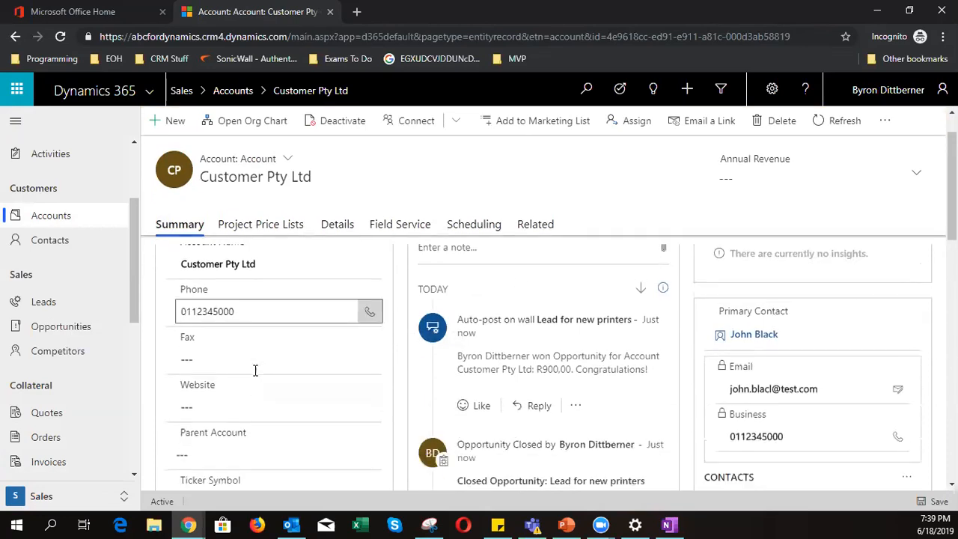
{"action": "scroll", "coordinate": [254, 370], "scroll_direction": "down", "scroll_amount": 2}
{"action": "scroll", "coordinate": [353, 434], "scroll_direction": "up", "scroll_amount": 5}
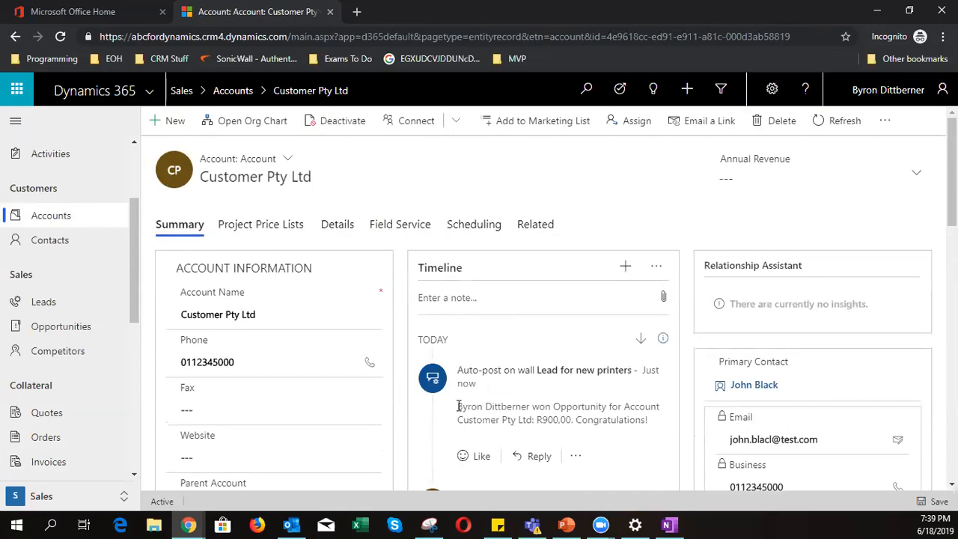
{"action": "left_click_drag", "start_coordinate": [458, 407], "coordinate": [642, 408]}
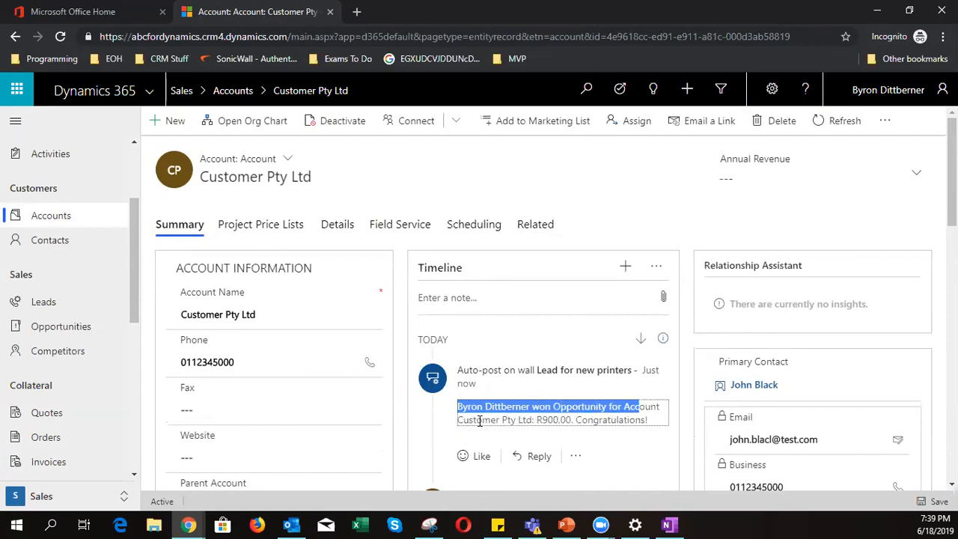
{"action": "left_click_drag", "start_coordinate": [536, 420], "coordinate": [567, 420]}
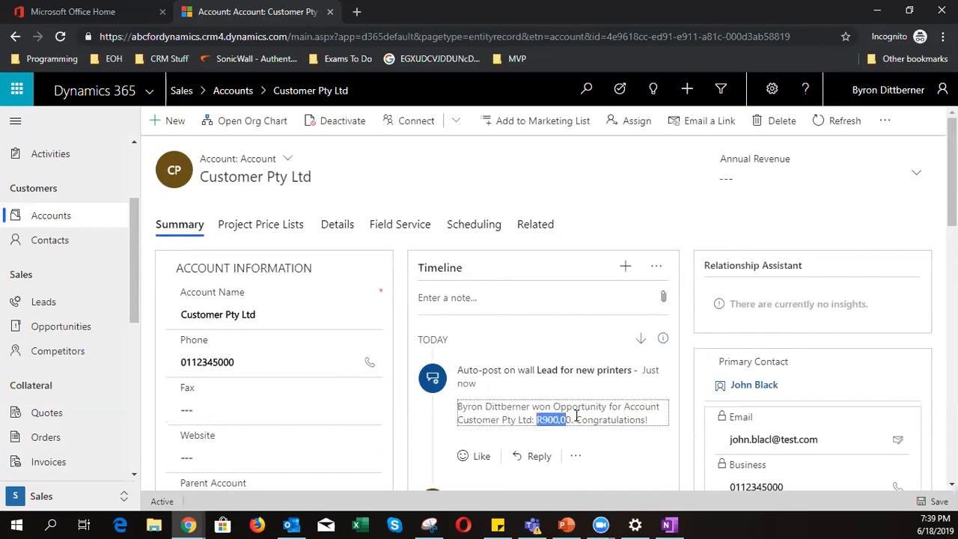
{"action": "scroll", "coordinate": [634, 417], "scroll_direction": "down", "scroll_amount": 3}
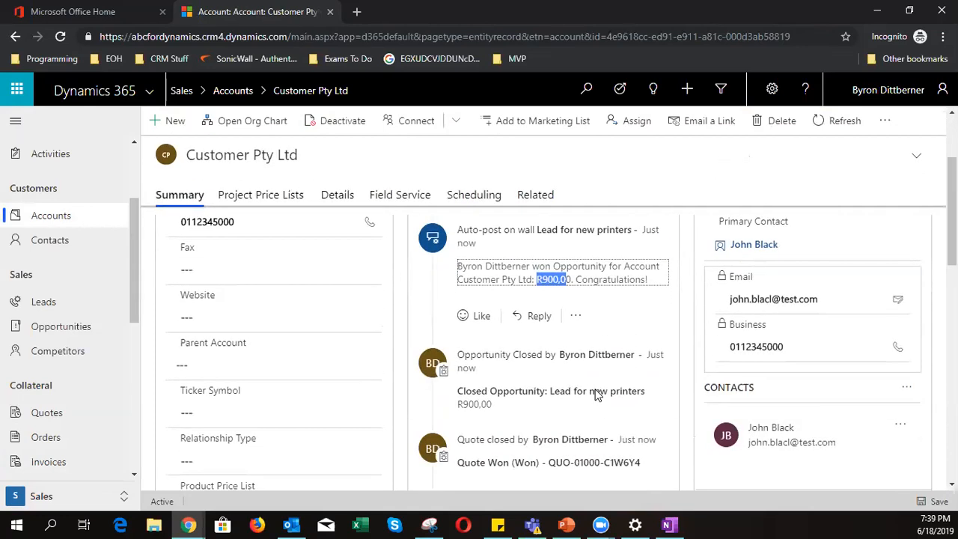
{"action": "scroll", "coordinate": [596, 395], "scroll_direction": "down", "scroll_amount": 1}
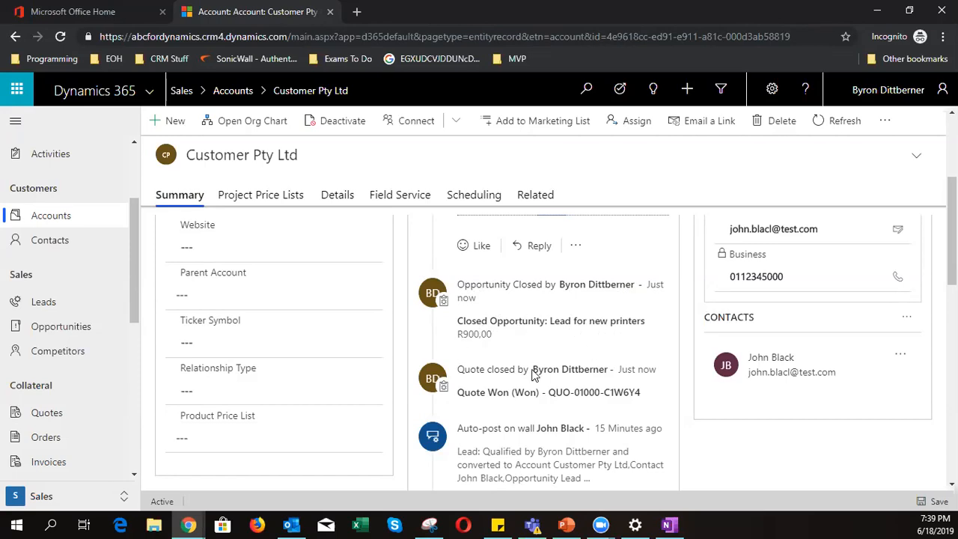
{"action": "scroll", "coordinate": [518, 397], "scroll_direction": "down", "scroll_amount": 1}
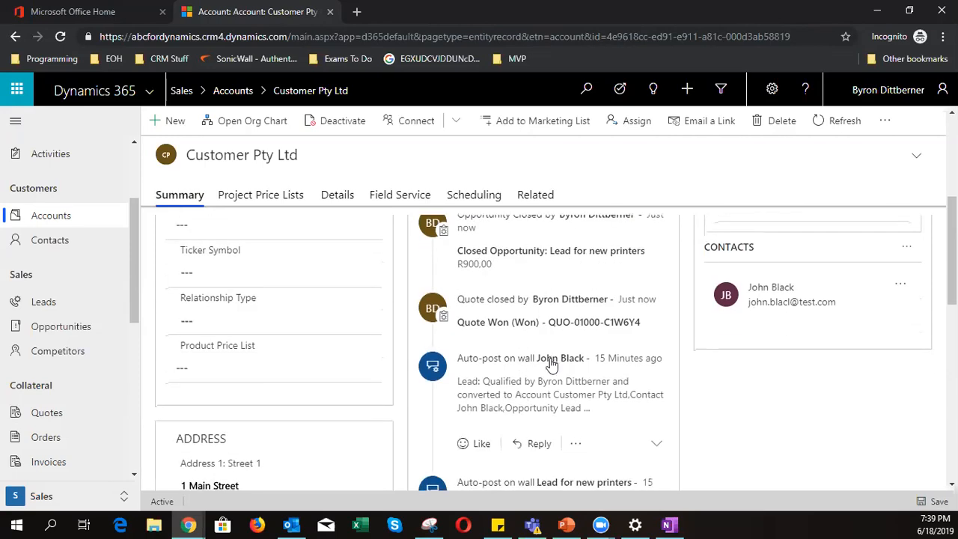
{"action": "scroll", "coordinate": [551, 364], "scroll_direction": "down", "scroll_amount": 3}
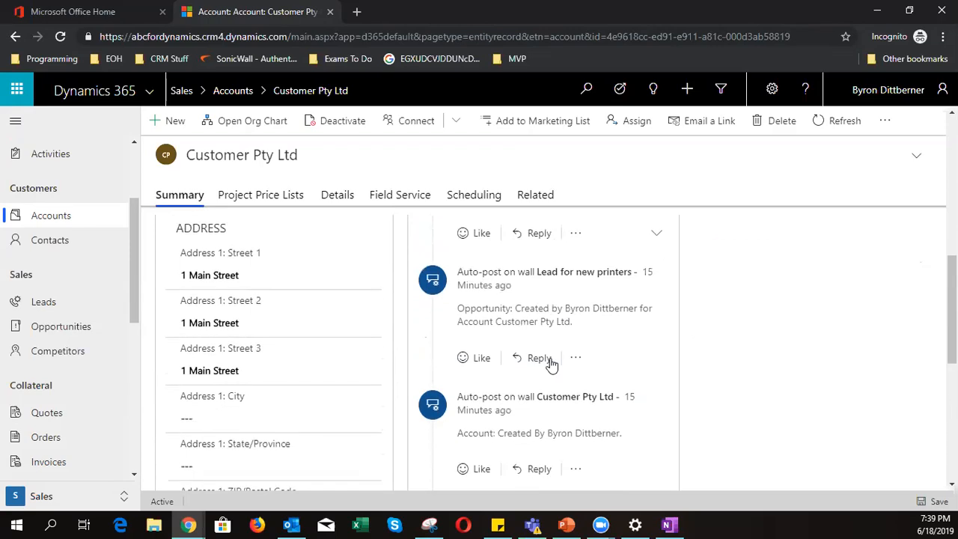
{"action": "scroll", "coordinate": [552, 364], "scroll_direction": "down", "scroll_amount": 3}
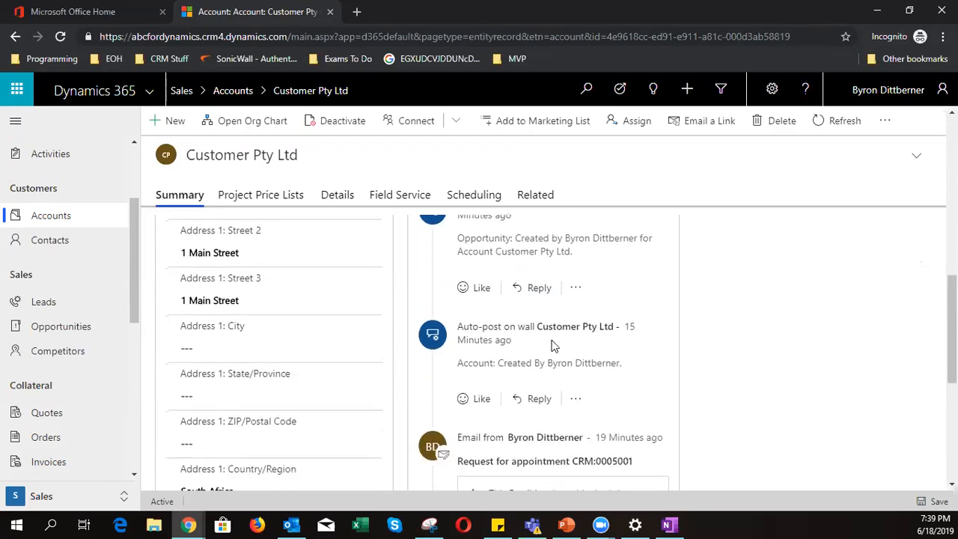
{"action": "scroll", "coordinate": [526, 401], "scroll_direction": "down", "scroll_amount": 3}
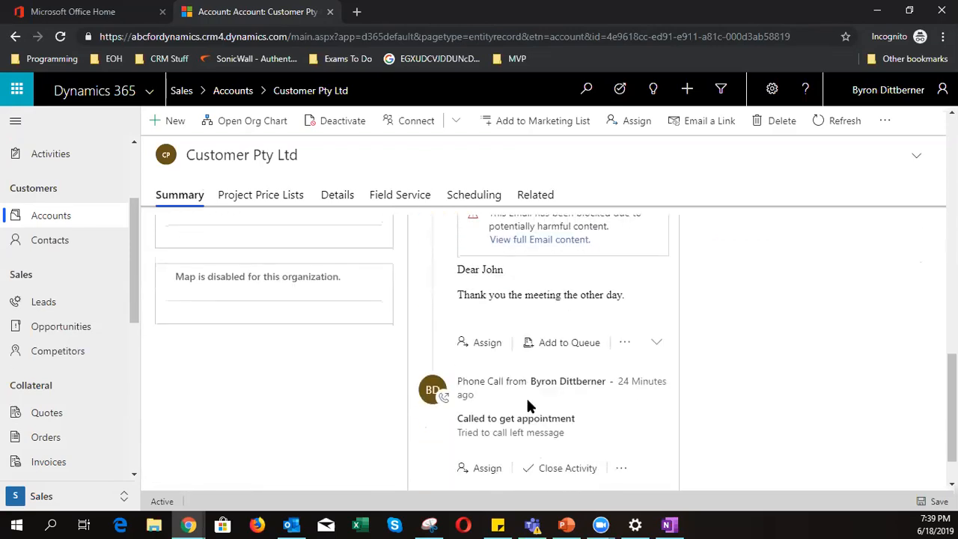
{"action": "scroll", "coordinate": [533, 400], "scroll_direction": "up", "scroll_amount": 5}
{"action": "scroll", "coordinate": [534, 400], "scroll_direction": "up", "scroll_amount": 5}
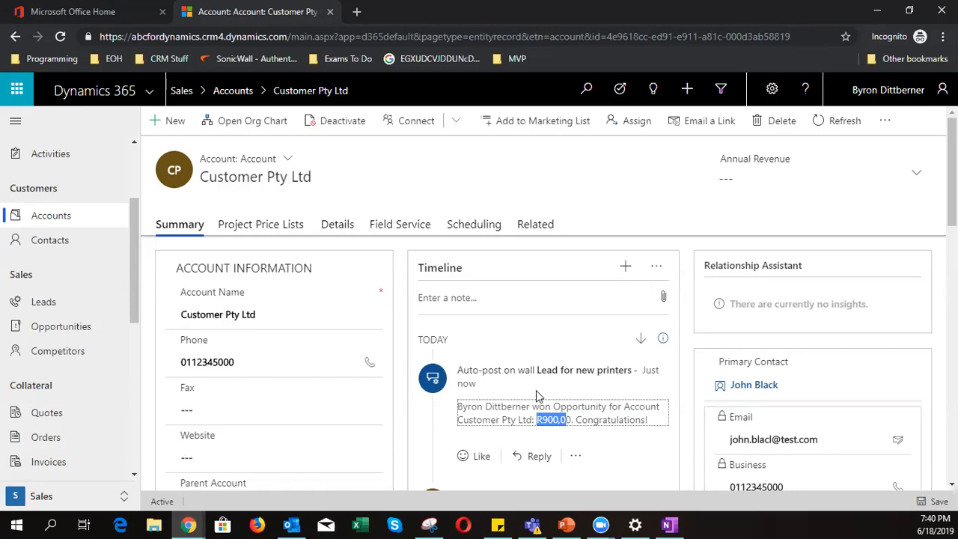
- Show the Customer Pty Ltd account's related Opportunities list
{"action": "left_click", "coordinate": [529, 229]}
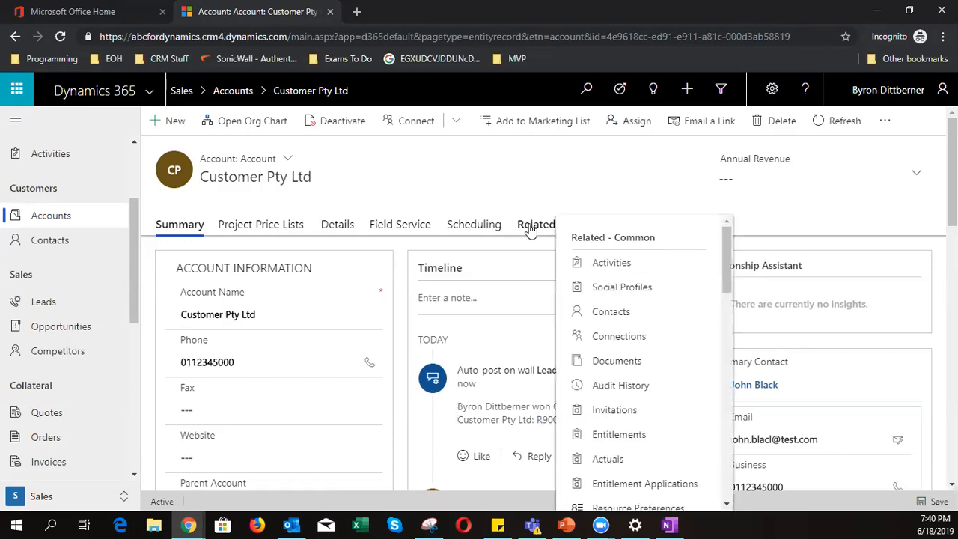
{"action": "scroll", "coordinate": [626, 341], "scroll_direction": "down", "scroll_amount": 3}
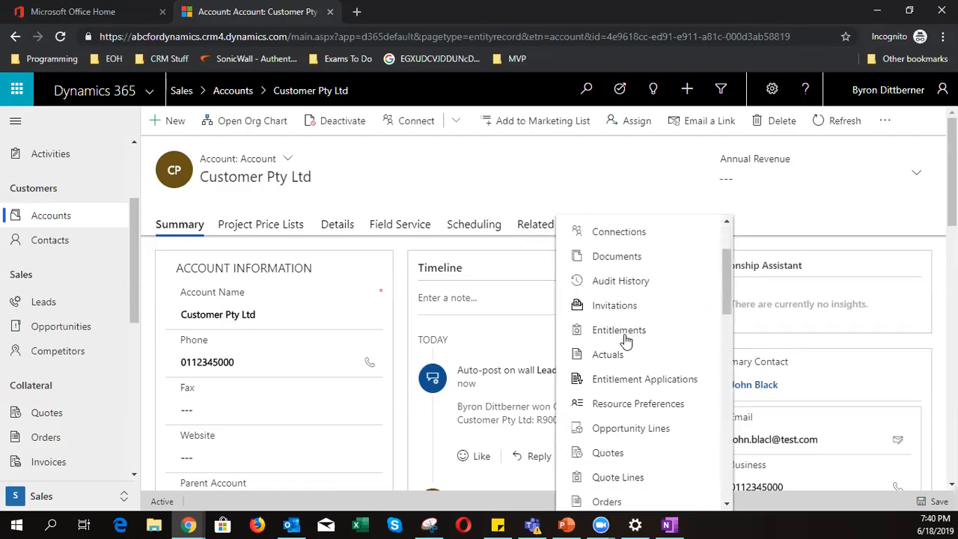
{"action": "scroll", "coordinate": [626, 340], "scroll_direction": "down", "scroll_amount": 2}
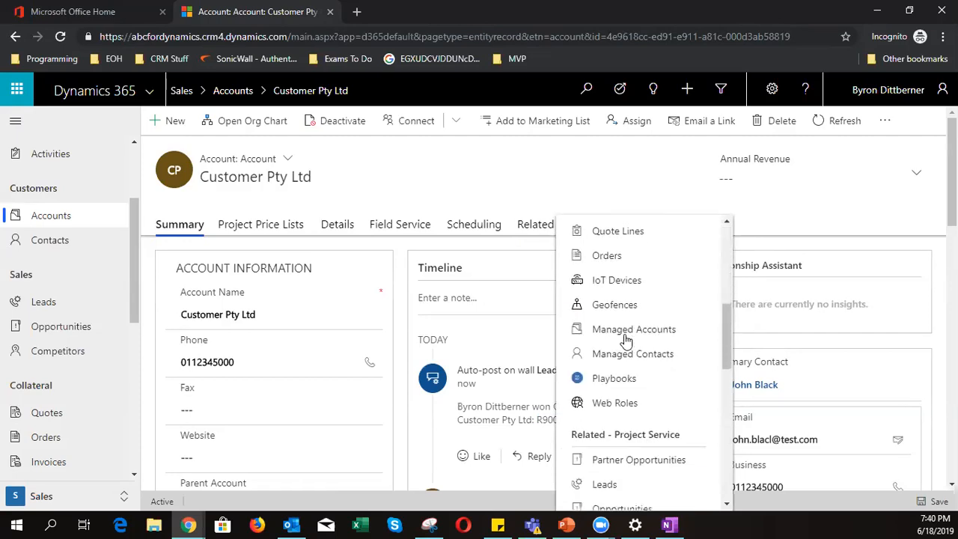
{"action": "scroll", "coordinate": [626, 341], "scroll_direction": "down", "scroll_amount": 4}
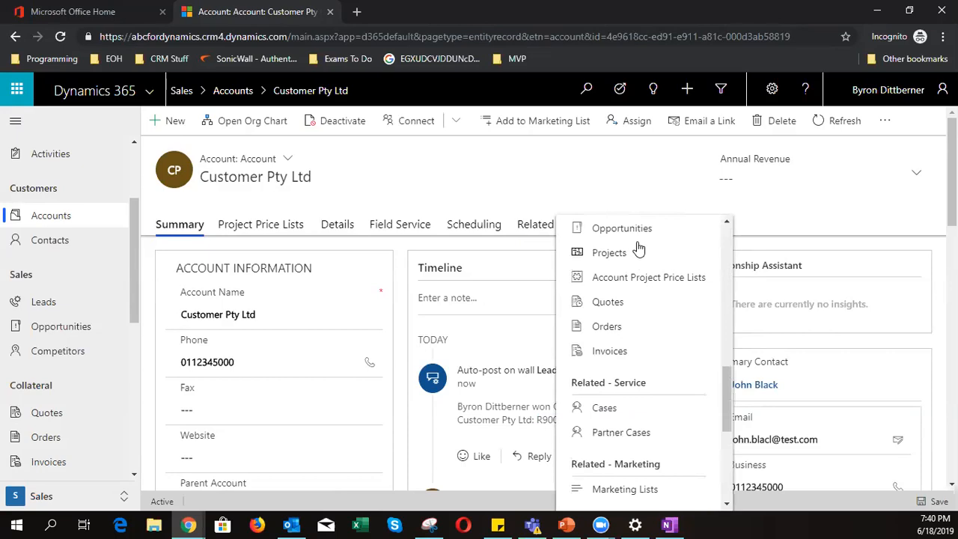
{"action": "left_click", "coordinate": [640, 228]}
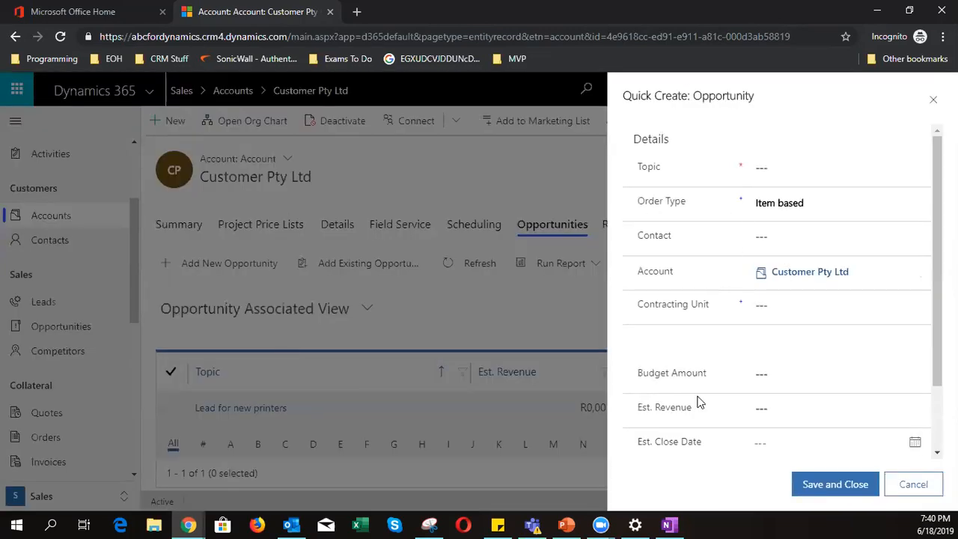
- Start the opportunity 'New PC Required', Item based, with the matching contact selected
{"action": "left_click", "coordinate": [797, 165]}
{"action": "type", "text": "Ne"}
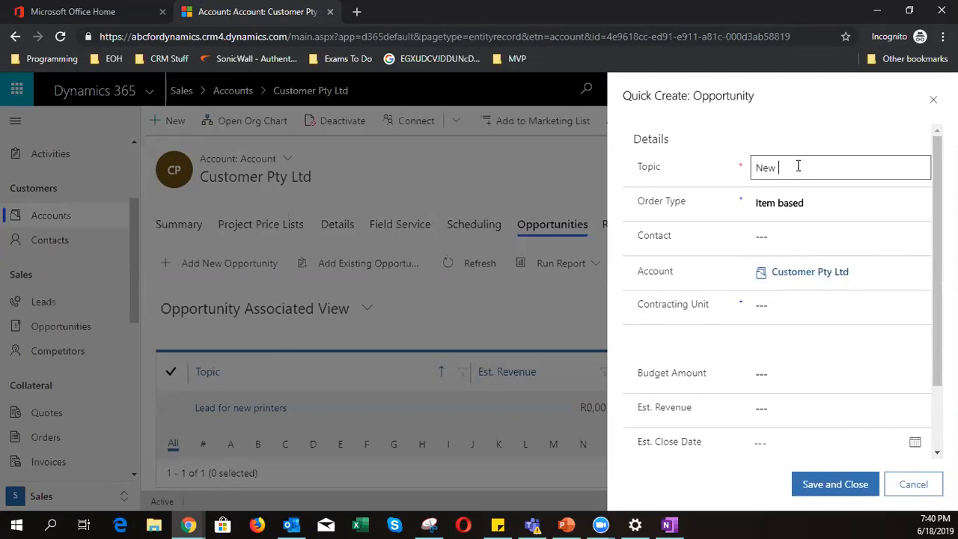
{"action": "type", "text": "w PC Required"}
{"action": "left_click", "coordinate": [778, 209]}
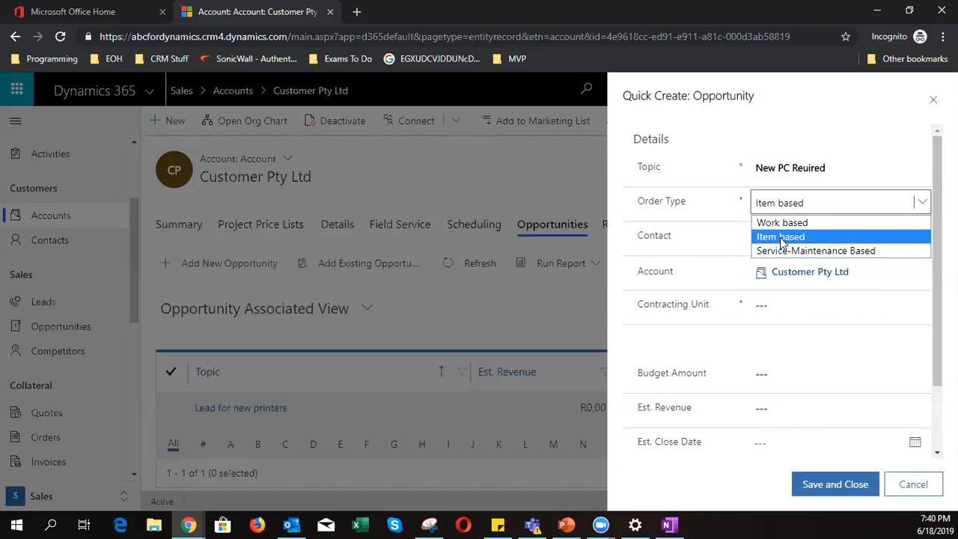
{"action": "left_click", "coordinate": [801, 236]}
{"action": "left_click", "coordinate": [793, 236]}
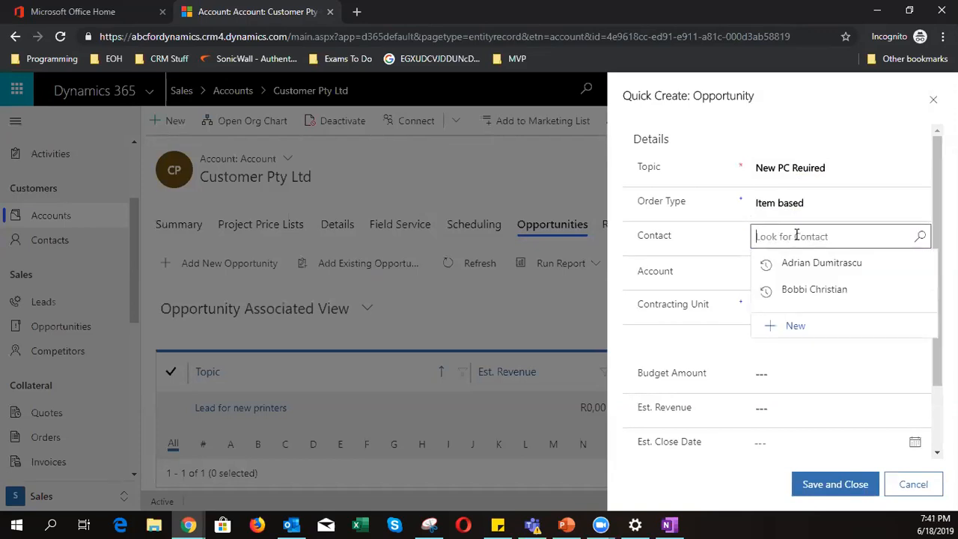
{"action": "left_click", "coordinate": [922, 240]}
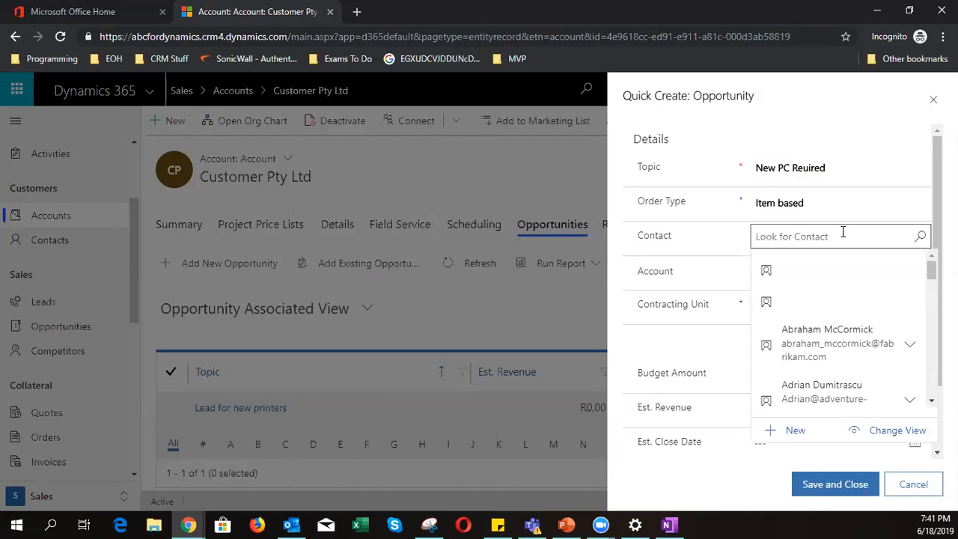
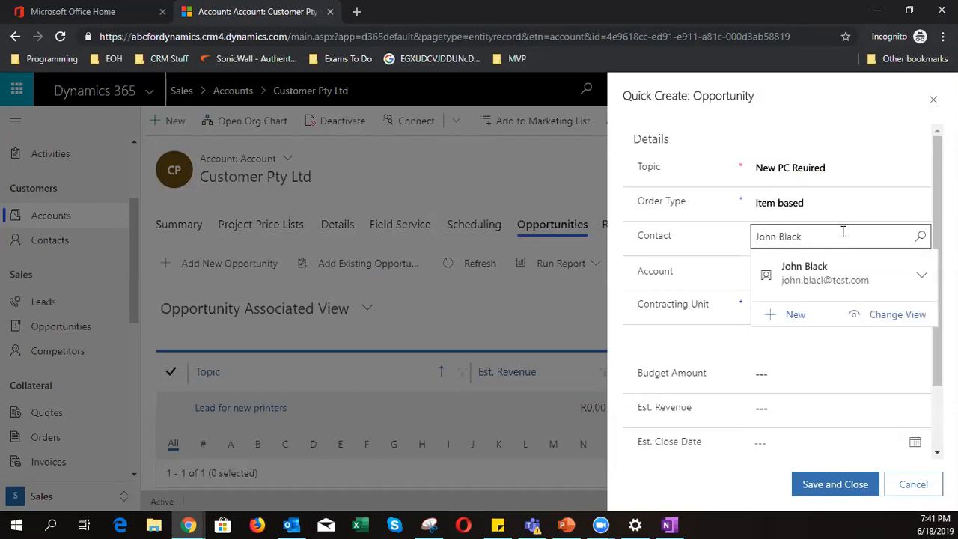
{"action": "left_click", "coordinate": [792, 271]}
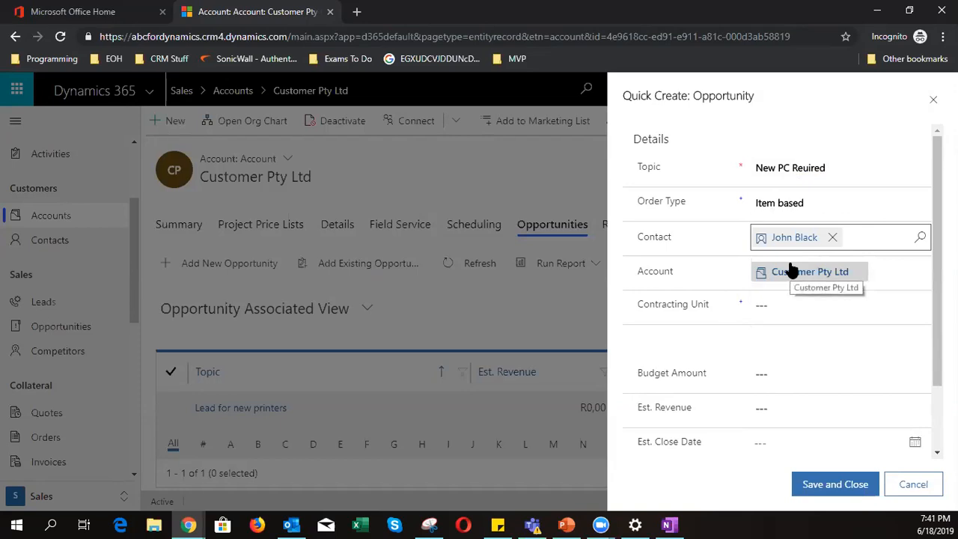
- Give it budget 2000 and need 'Need a new PC fr Reception', then save
{"action": "left_click", "coordinate": [782, 306]}
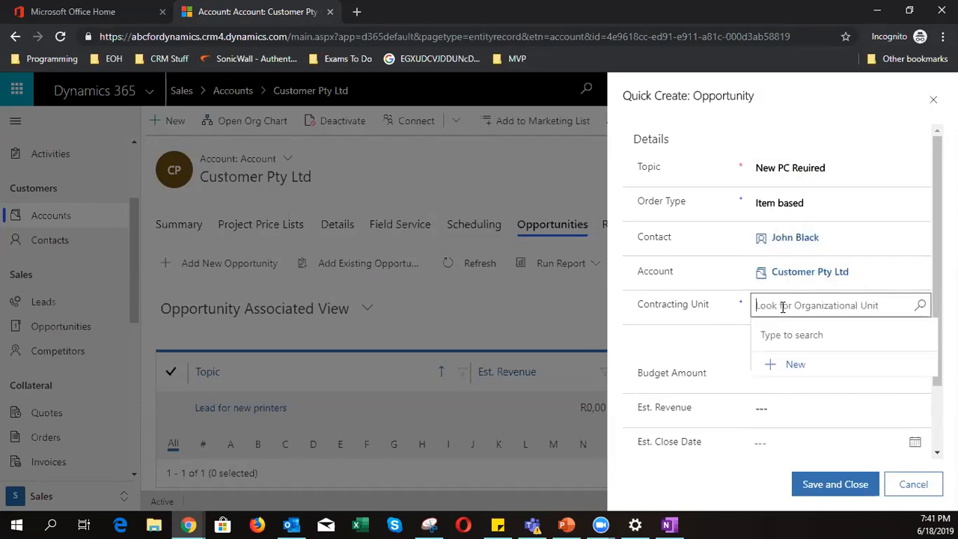
{"action": "left_click", "coordinate": [921, 306]}
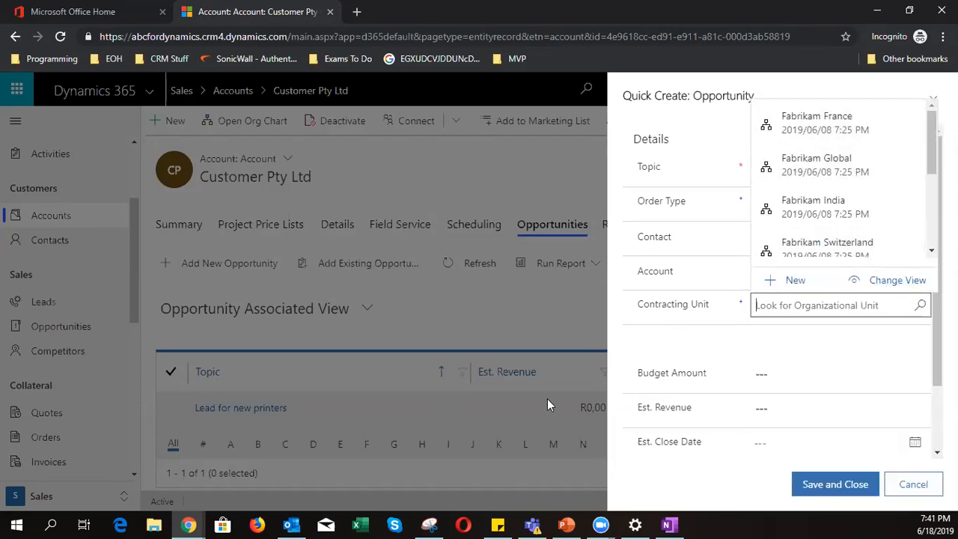
{"action": "left_click", "coordinate": [662, 356]}
{"action": "left_click", "coordinate": [775, 367]}
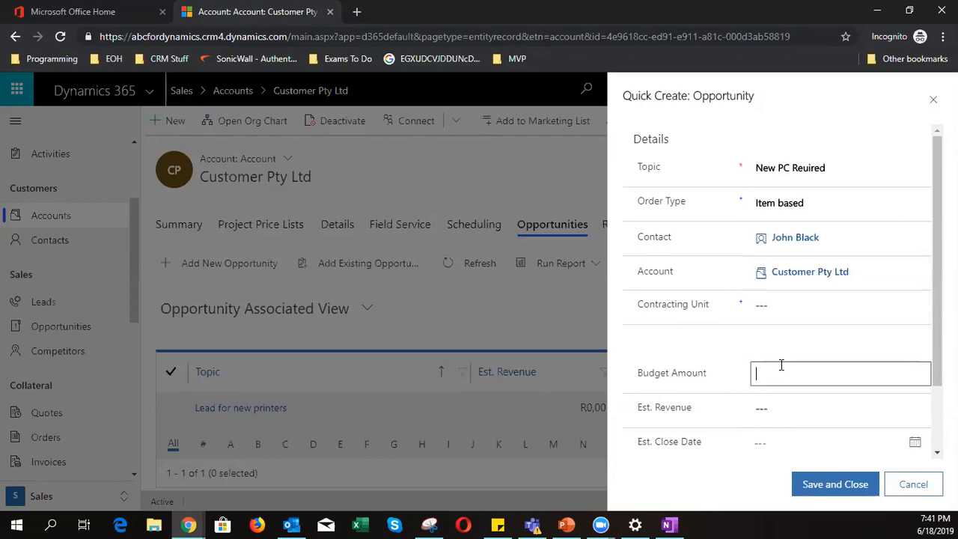
{"action": "type", "text": "2000"}
{"action": "scroll", "coordinate": [780, 364], "scroll_direction": "down", "scroll_amount": 2}
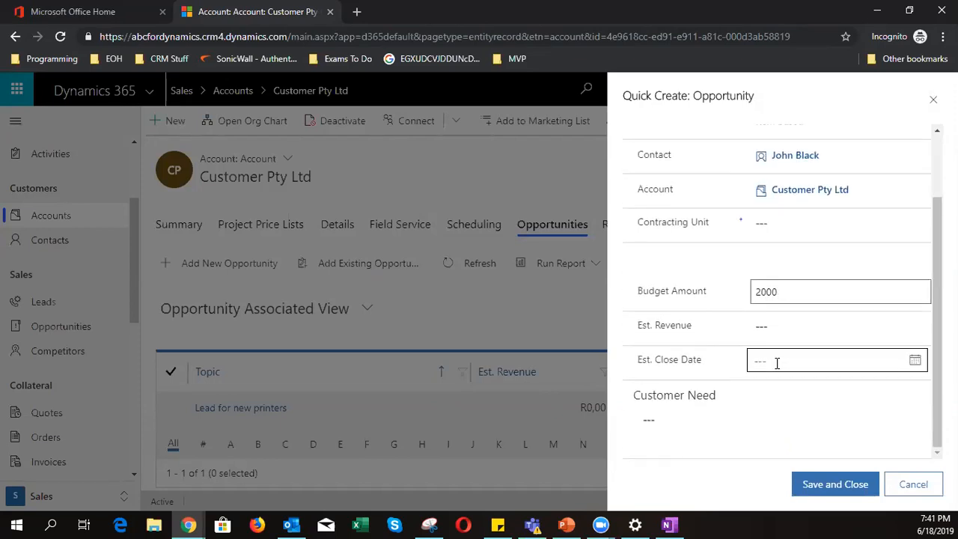
{"action": "left_click", "coordinate": [688, 425]}
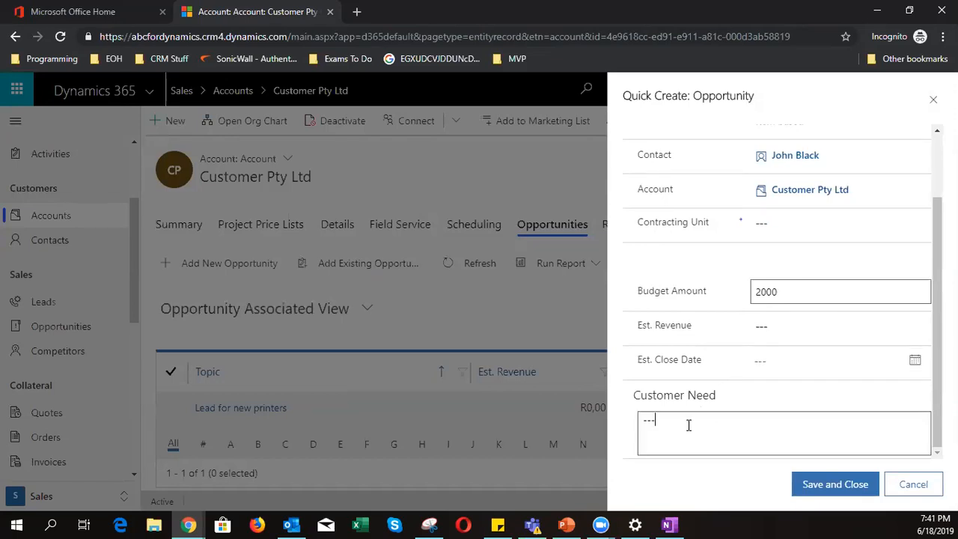
{"action": "type", "text": "Need a new "}
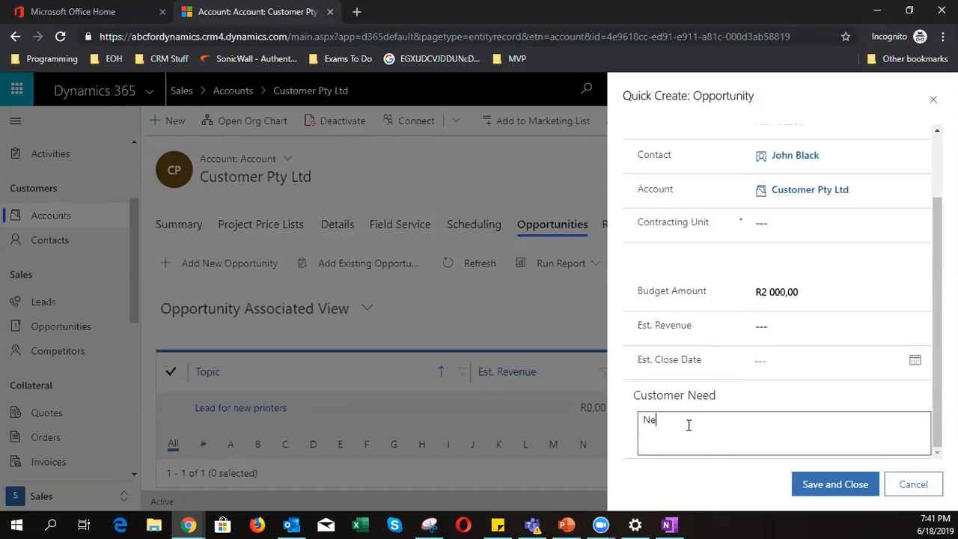
{"action": "type", "text": "PC fr Reception"}
{"action": "left_click", "coordinate": [835, 485]}
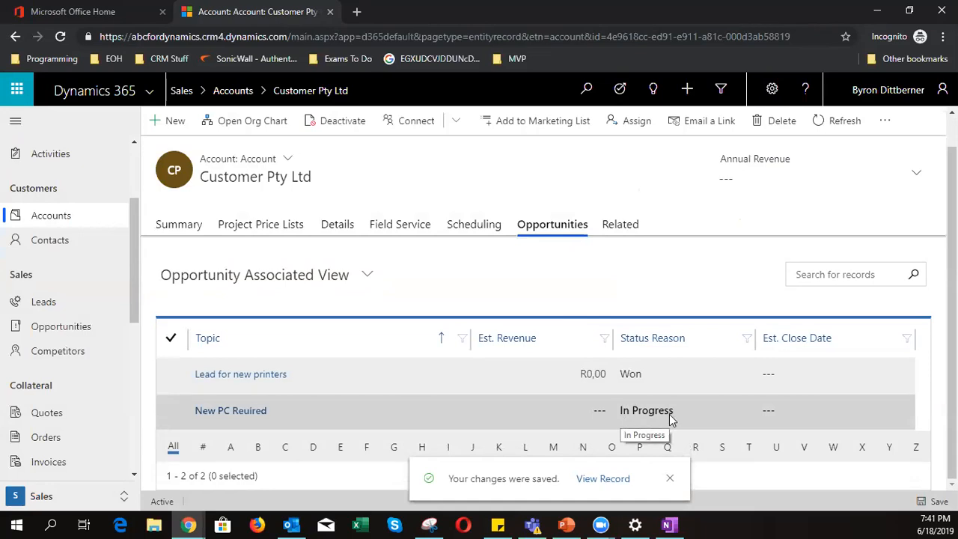
- Open the New PC Reuired opportunity and view its product line items
{"action": "left_click", "coordinate": [264, 412]}
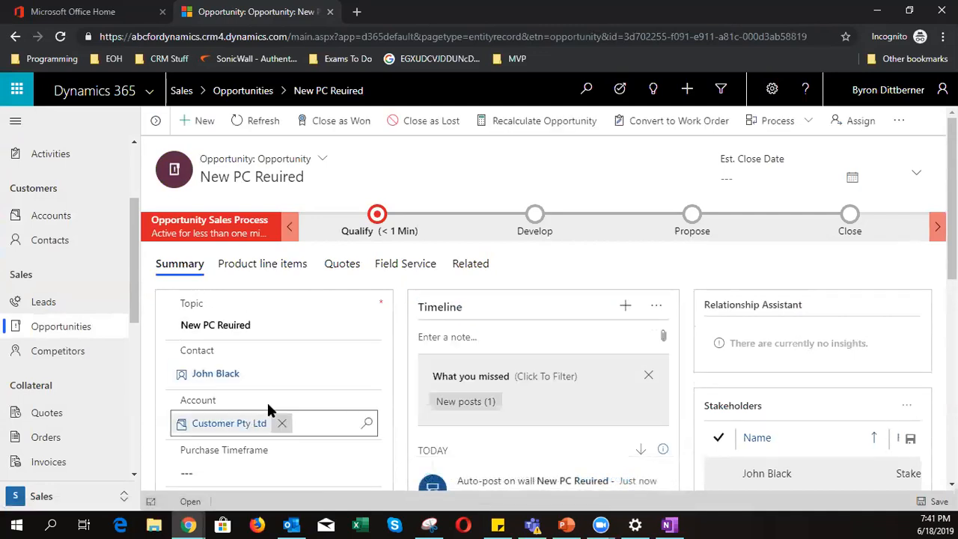
{"action": "scroll", "coordinate": [280, 427], "scroll_direction": "down", "scroll_amount": 3}
{"action": "scroll", "coordinate": [280, 425], "scroll_direction": "down", "scroll_amount": 2}
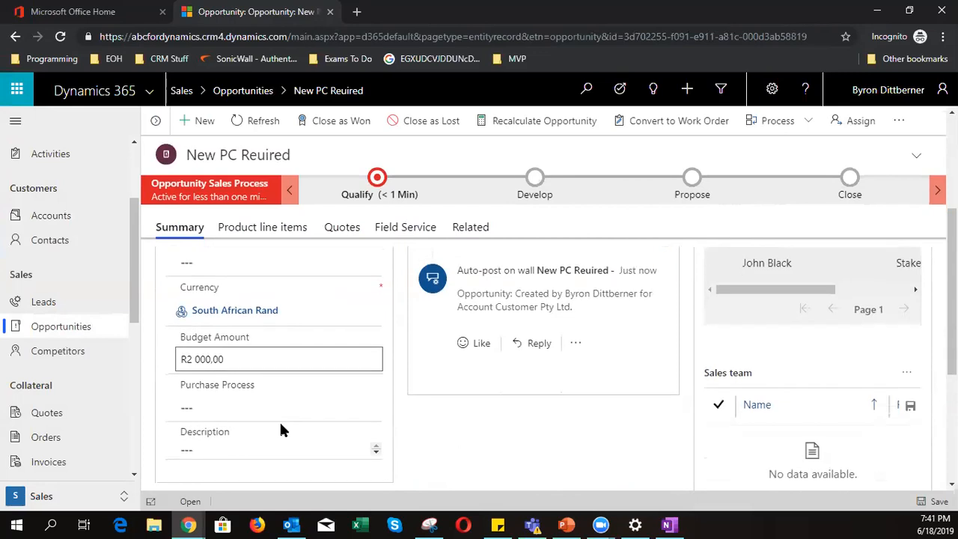
{"action": "scroll", "coordinate": [280, 425], "scroll_direction": "up", "scroll_amount": 5}
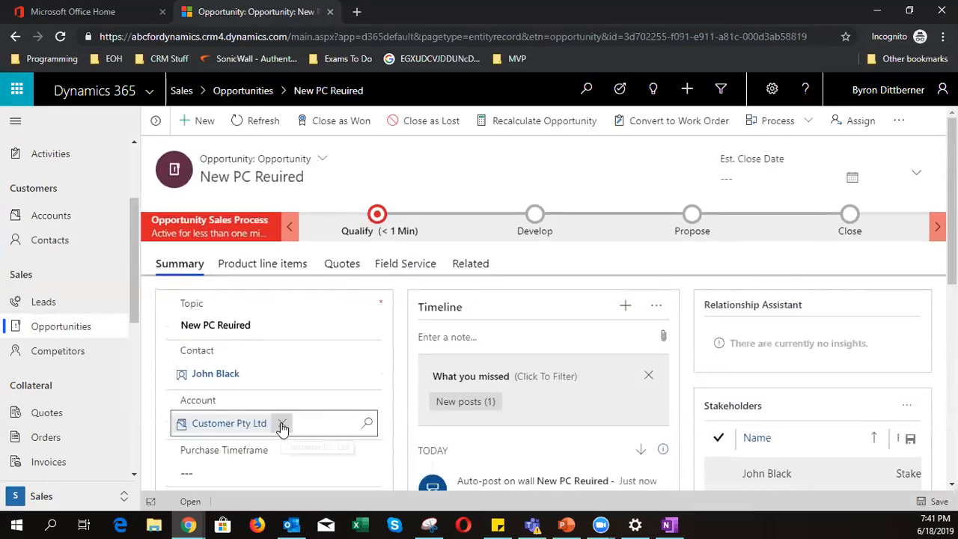
{"action": "scroll", "coordinate": [281, 422], "scroll_direction": "down", "scroll_amount": 5}
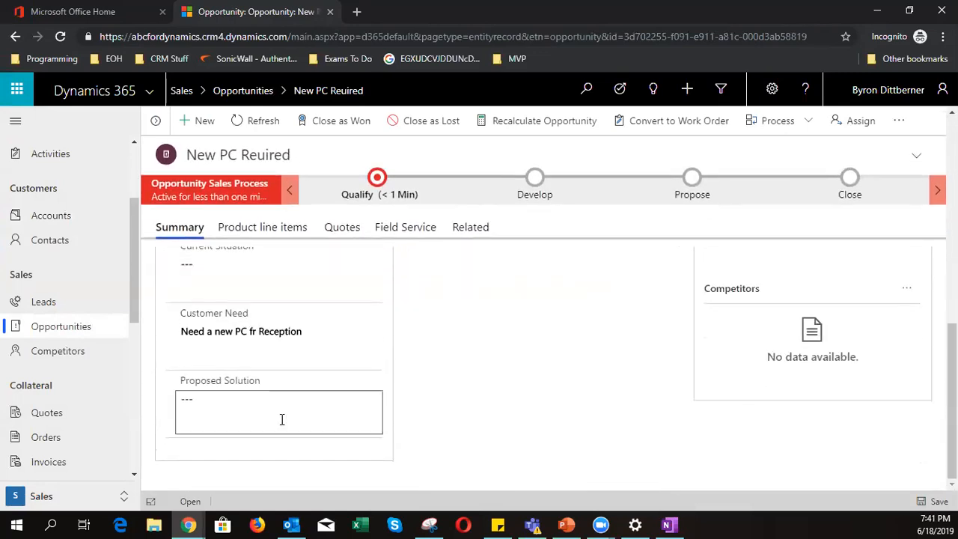
{"action": "left_click", "coordinate": [268, 227]}
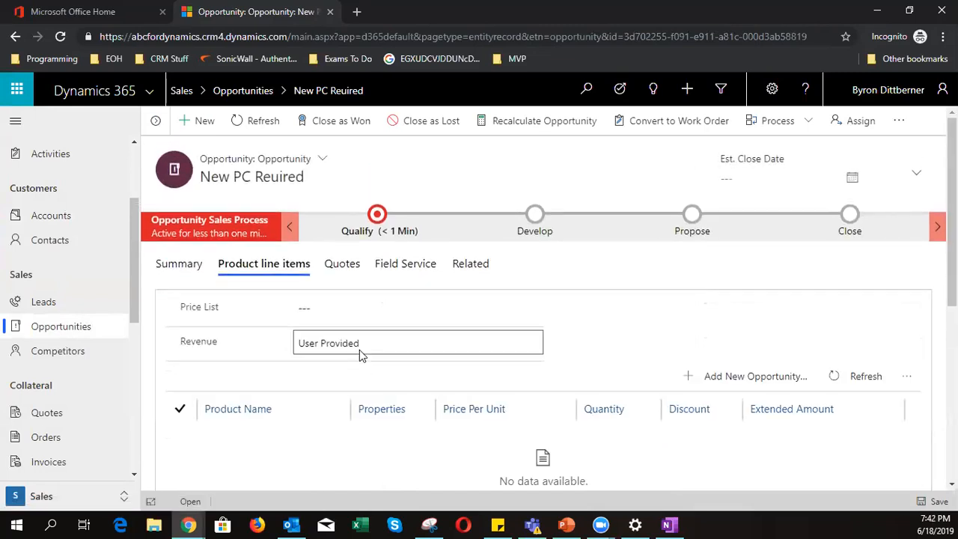
- Choose the Retail price list and add a new opportunity product line
{"action": "left_click", "coordinate": [746, 376]}
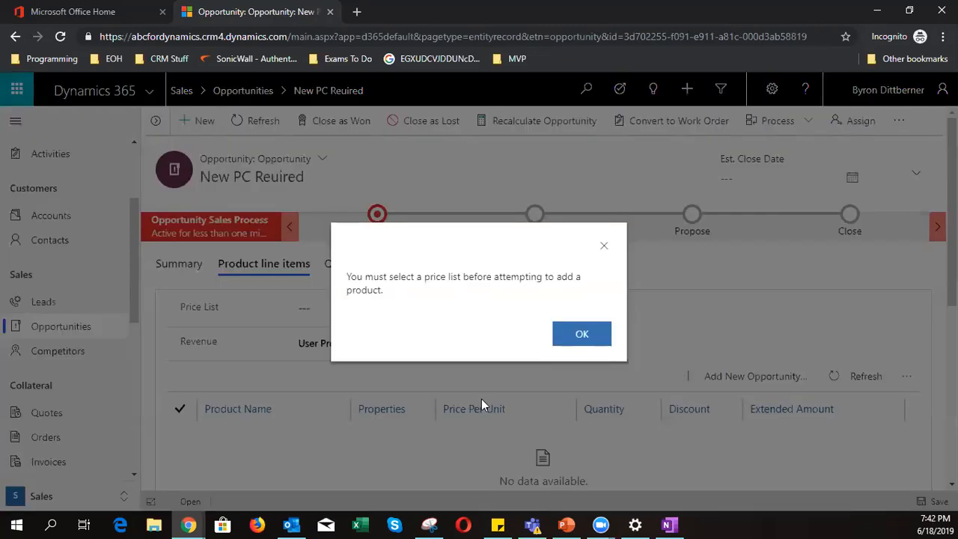
{"action": "left_click", "coordinate": [578, 329]}
{"action": "left_click", "coordinate": [378, 314]}
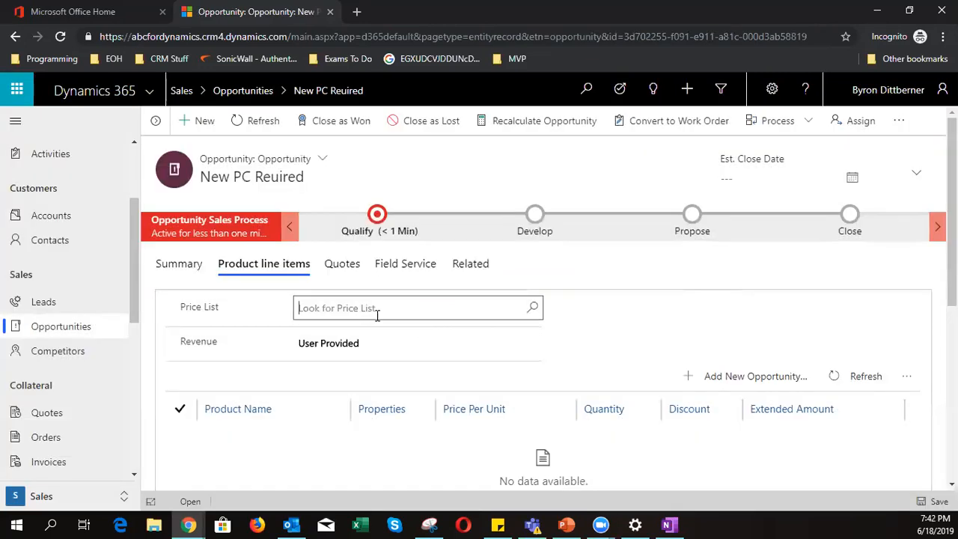
{"action": "left_click", "coordinate": [532, 309]}
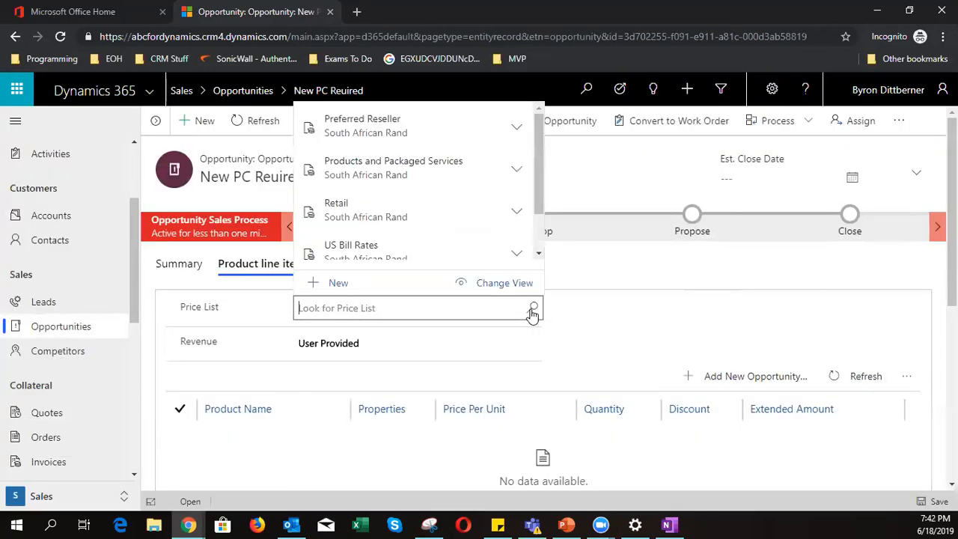
{"action": "left_click", "coordinate": [472, 217]}
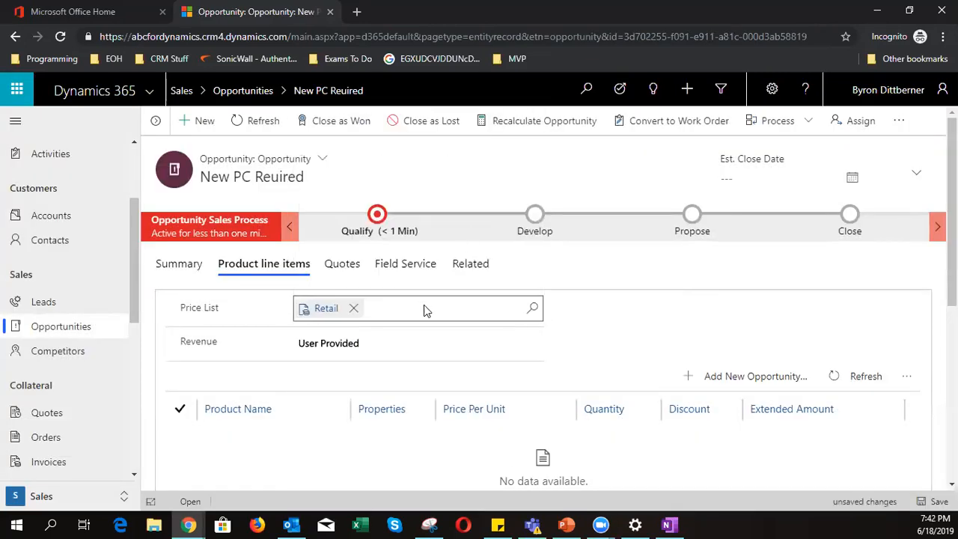
{"action": "left_click", "coordinate": [762, 376]}
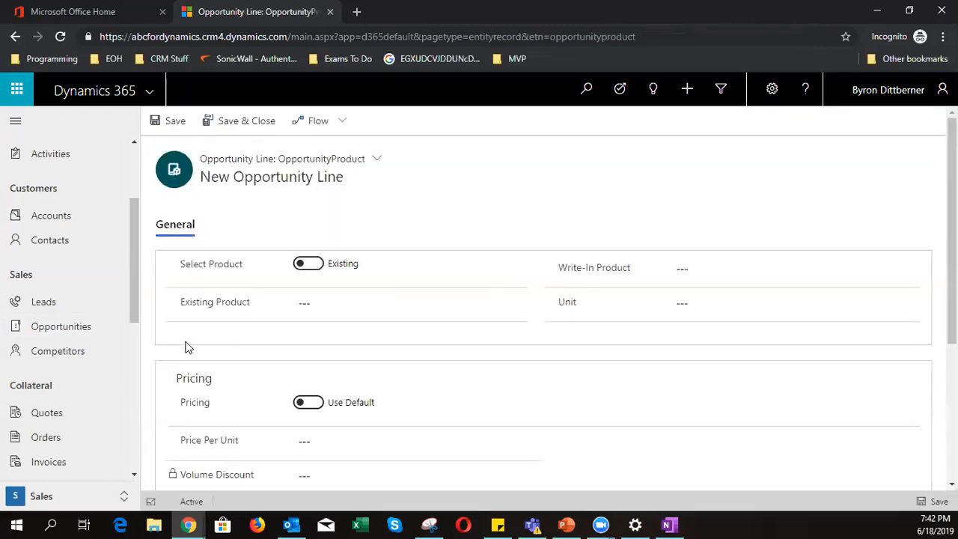
- Make the line a write-in product priced R1 900,00 per unit, quantity 1
{"action": "left_click", "coordinate": [307, 263]}
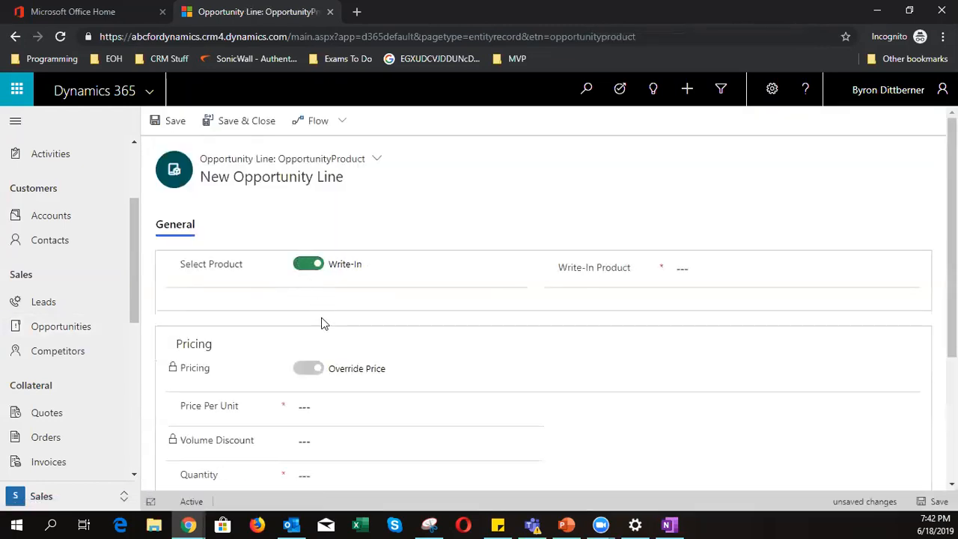
{"action": "scroll", "coordinate": [400, 369], "scroll_direction": "down", "scroll_amount": 2}
{"action": "left_click", "coordinate": [360, 277]}
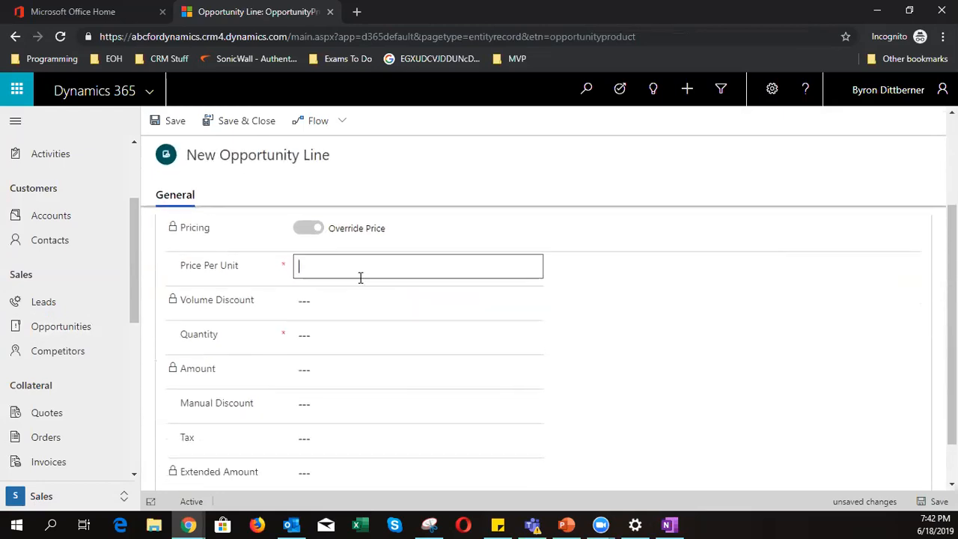
{"action": "left_click", "coordinate": [336, 342]}
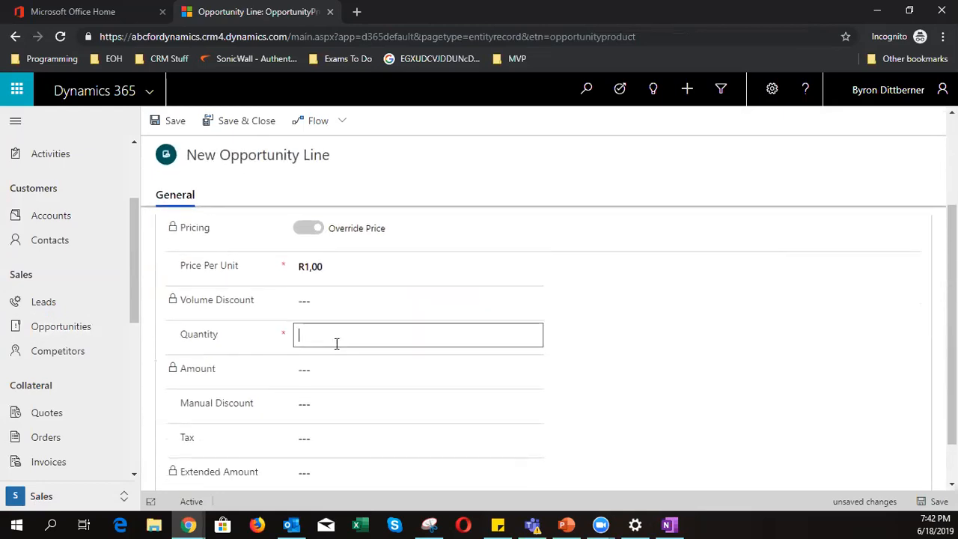
{"action": "left_click", "coordinate": [344, 267]}
{"action": "type", "text": "1900"}
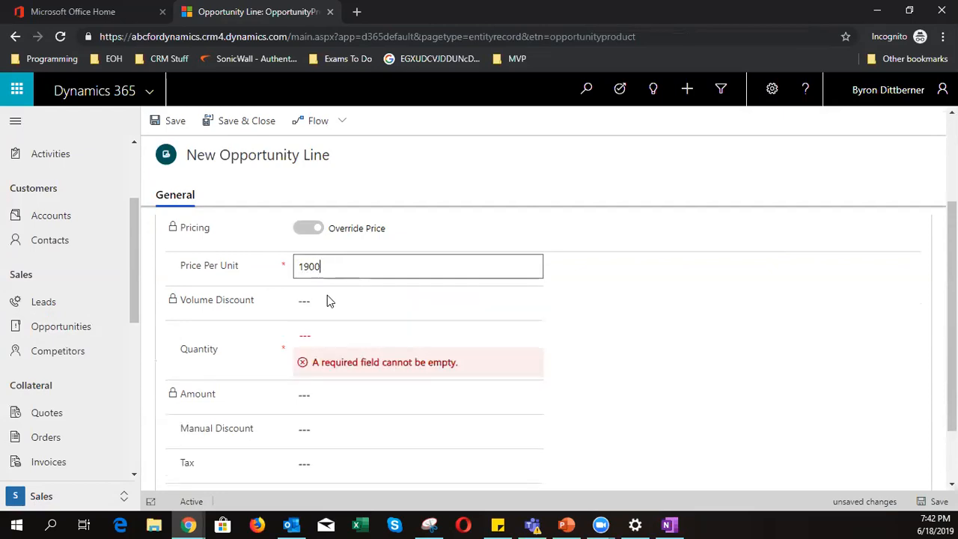
{"action": "left_click", "coordinate": [337, 342]}
{"action": "type", "text": "1"}
{"action": "scroll", "coordinate": [343, 333], "scroll_direction": "down", "scroll_amount": 1}
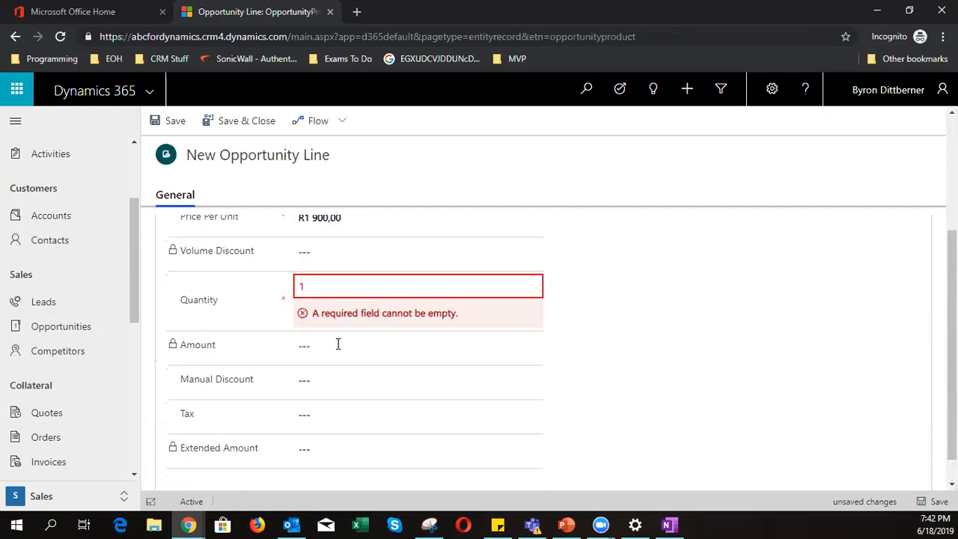
{"action": "left_click", "coordinate": [349, 323]}
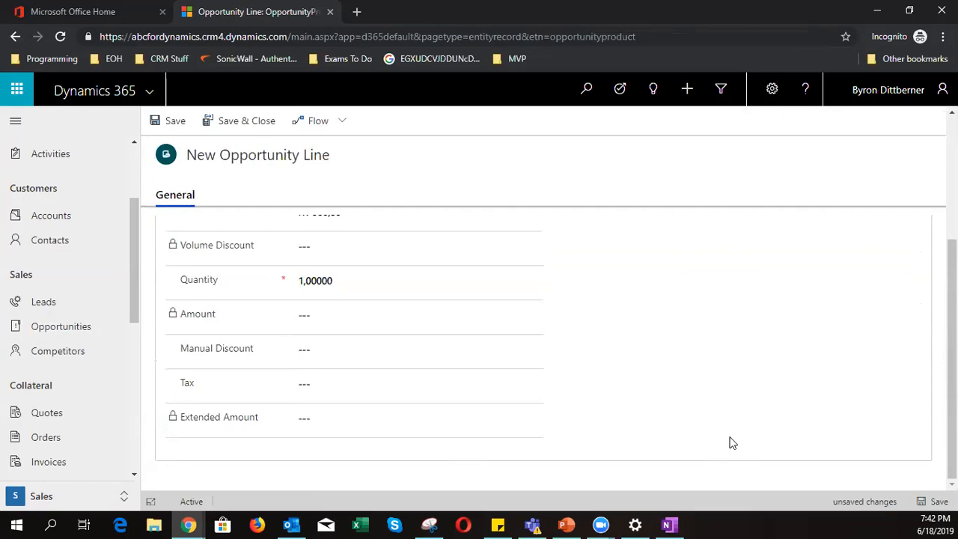
{"action": "left_click", "coordinate": [263, 127]}
- Name the write-in product 'Basic Desktop PC'
{"action": "scroll", "coordinate": [338, 357], "scroll_direction": "up", "scroll_amount": 4}
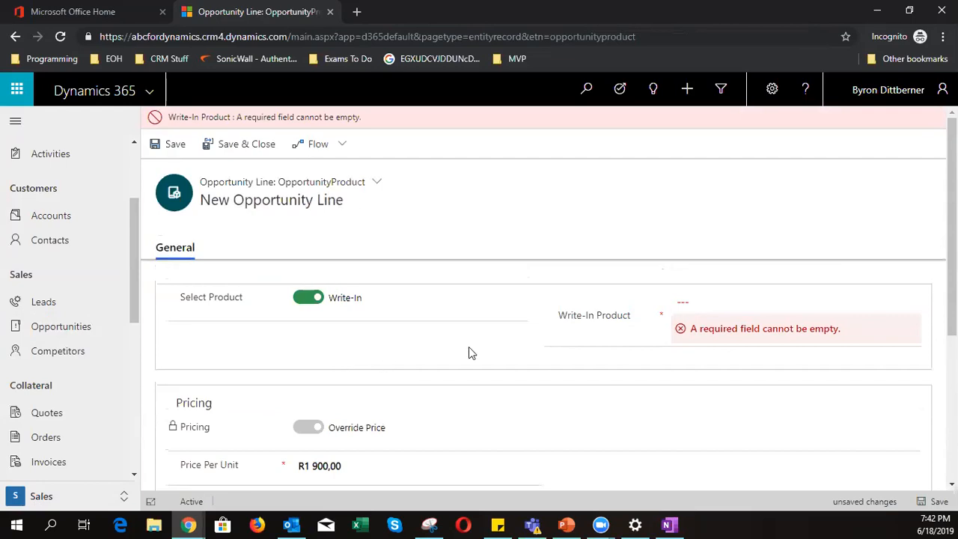
{"action": "left_click", "coordinate": [736, 301]}
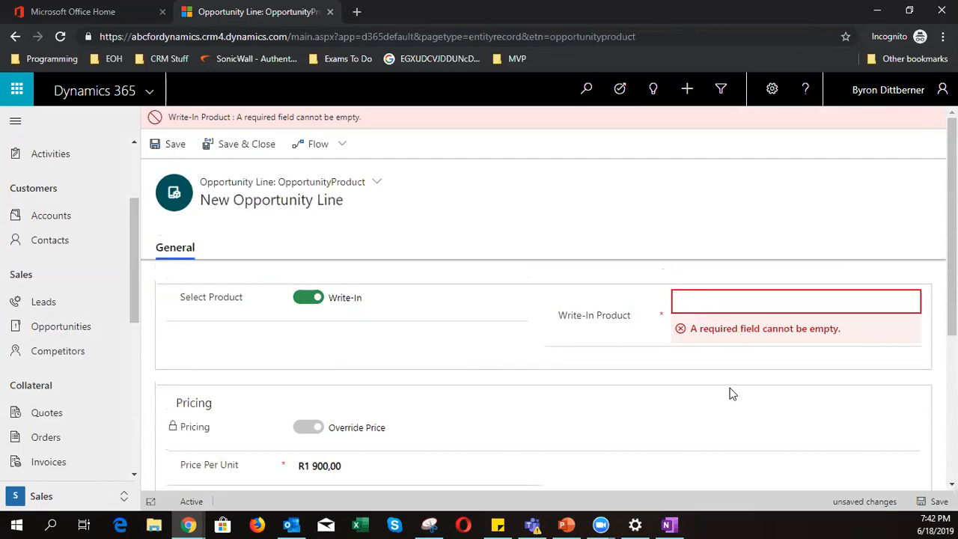
{"action": "type", "text": "Basic Desktop PC"}
{"action": "left_click", "coordinate": [259, 150]}
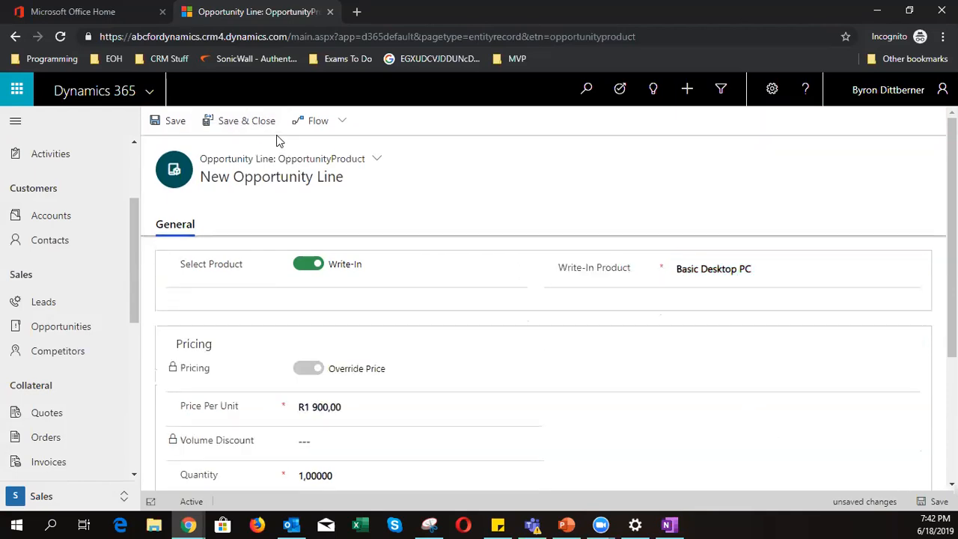
- Save the Basic Desktop PC line, then activate the New PC Reuired quote
{"action": "left_click", "coordinate": [245, 123]}
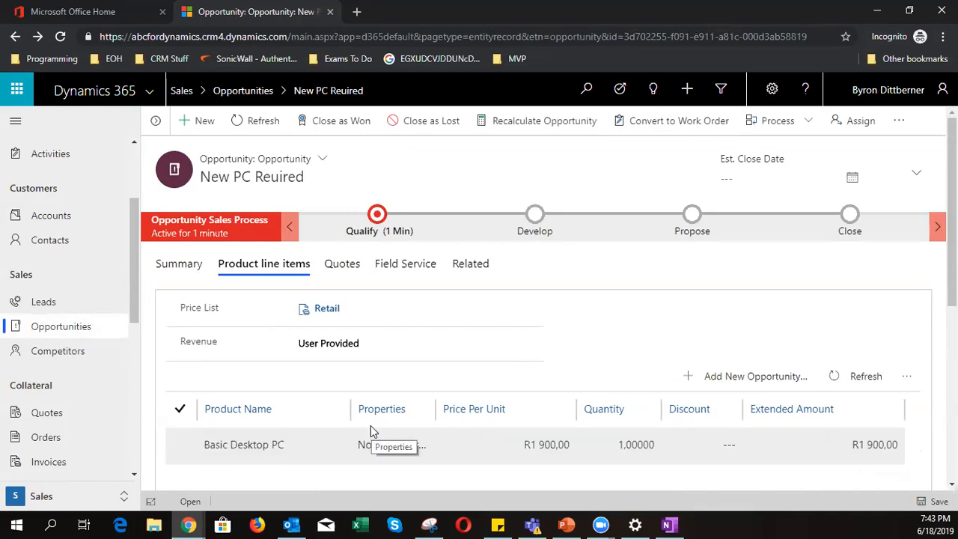
{"action": "left_click", "coordinate": [342, 268]}
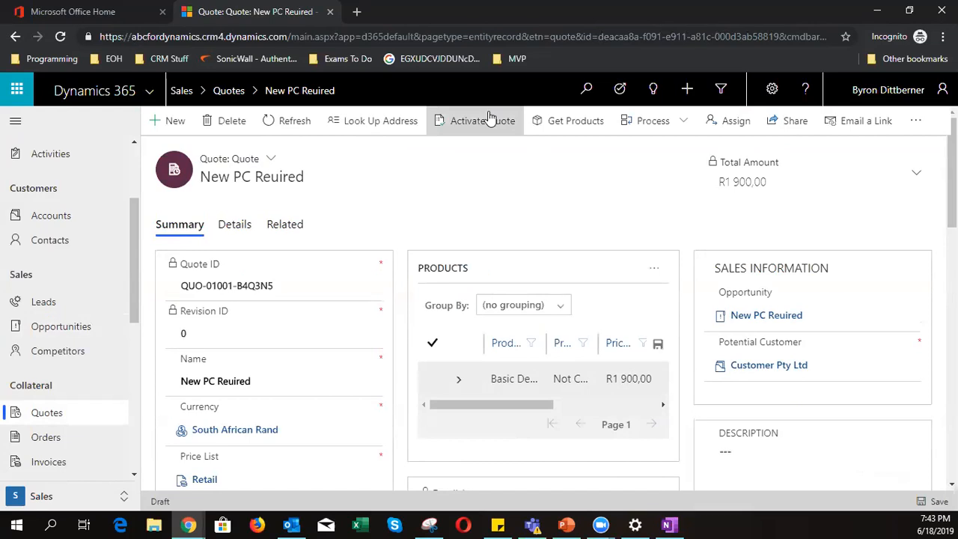
{"action": "left_click", "coordinate": [487, 121]}
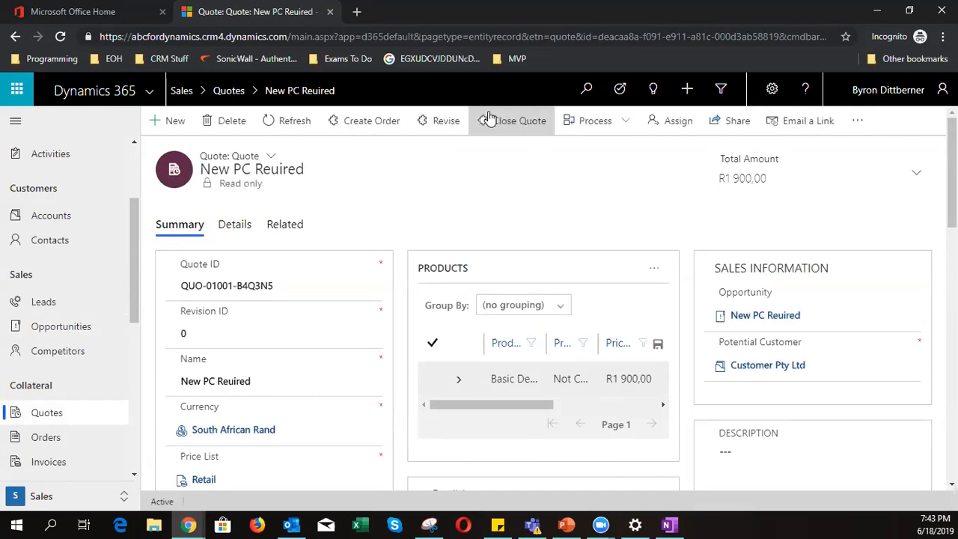
- Create an order from the won quote with description 'Customer is happy'
{"action": "left_click", "coordinate": [385, 132]}
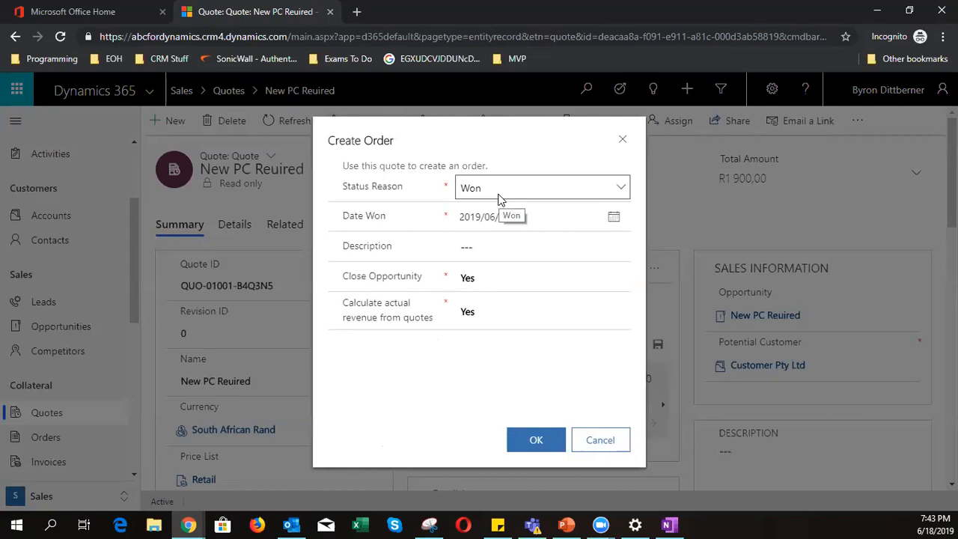
{"action": "left_click", "coordinate": [495, 247]}
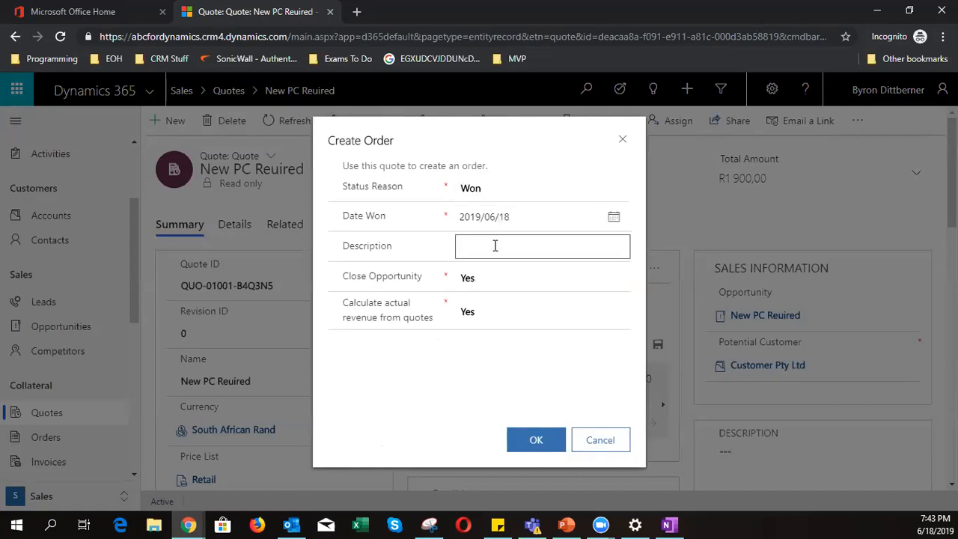
{"action": "type", "text": "Customer is happy"}
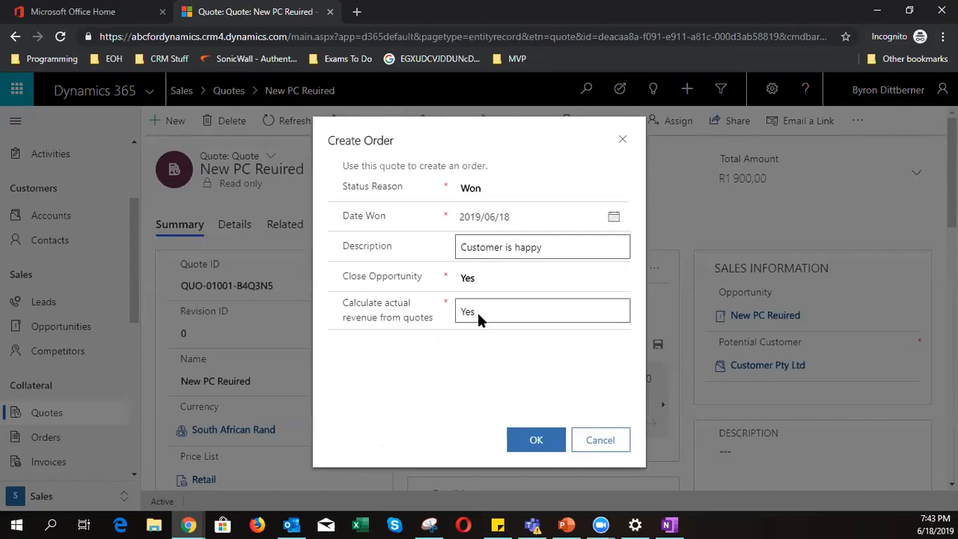
{"action": "left_click", "coordinate": [522, 442]}
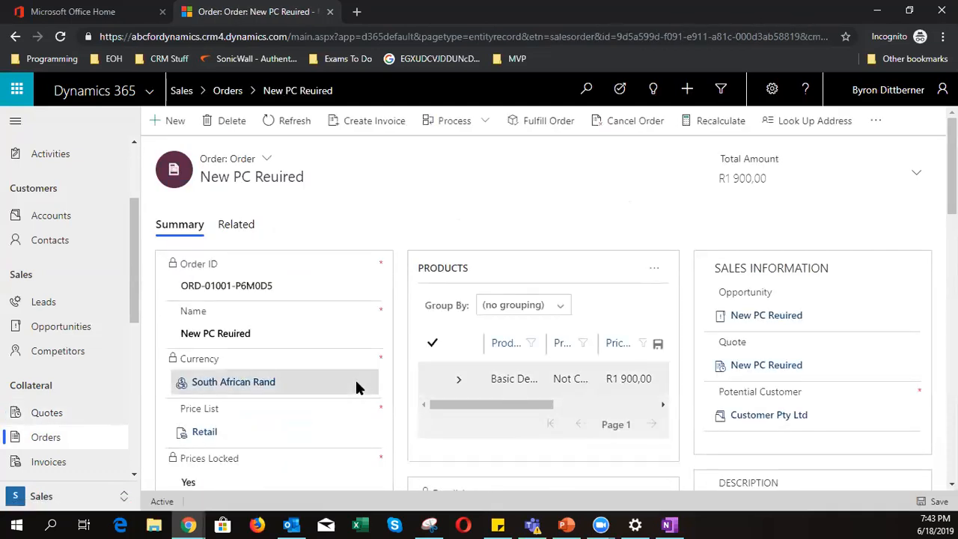
- Create and confirm an invoice from the order, then mark it paid
{"action": "left_click", "coordinate": [360, 126]}
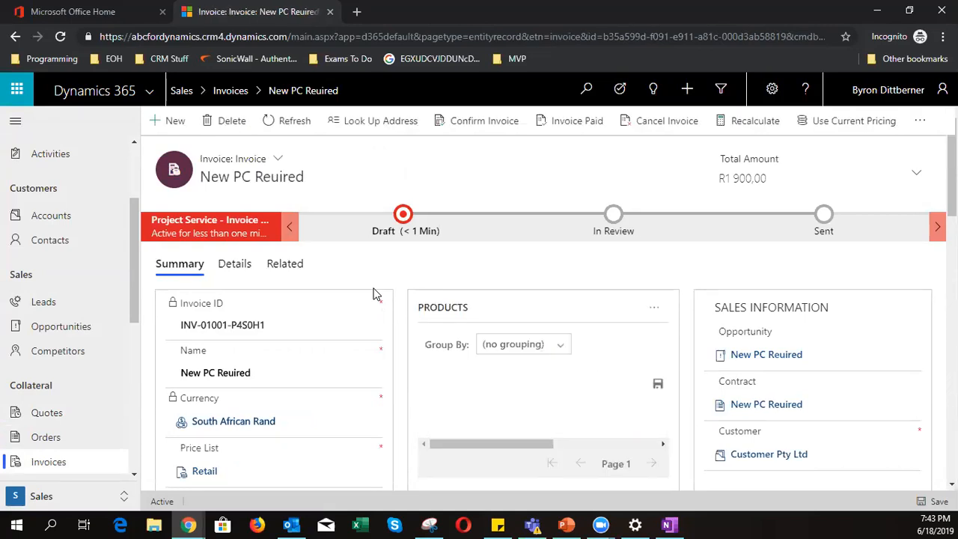
{"action": "left_click", "coordinate": [457, 120]}
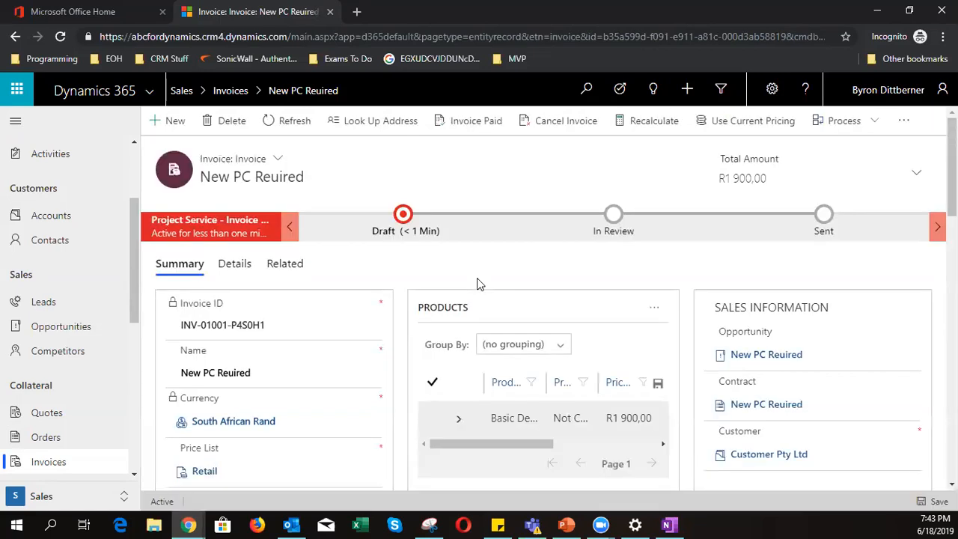
{"action": "left_click", "coordinate": [479, 122]}
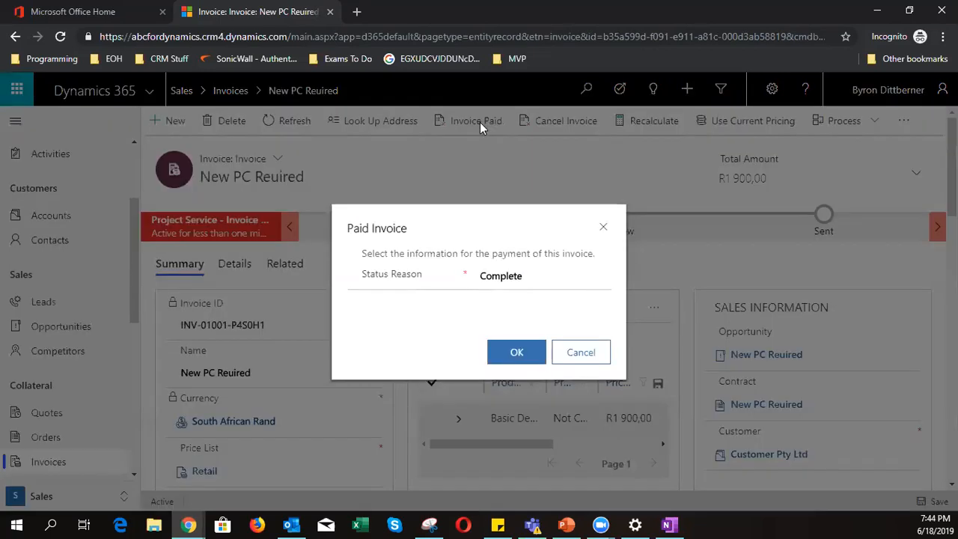
{"action": "left_click", "coordinate": [490, 277]}
{"action": "left_click", "coordinate": [514, 278]}
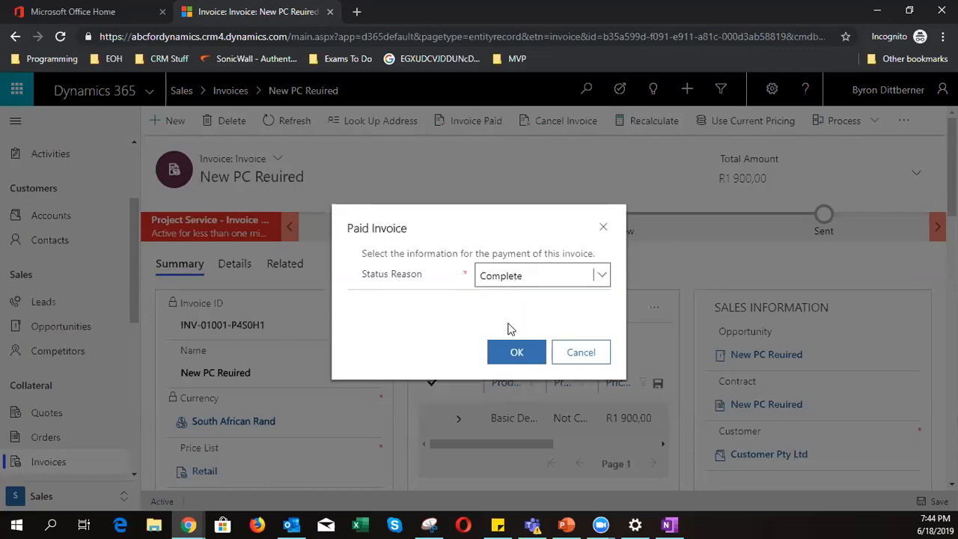
{"action": "left_click", "coordinate": [513, 281]}
{"action": "left_click", "coordinate": [517, 325]}
{"action": "left_click", "coordinate": [516, 354]}
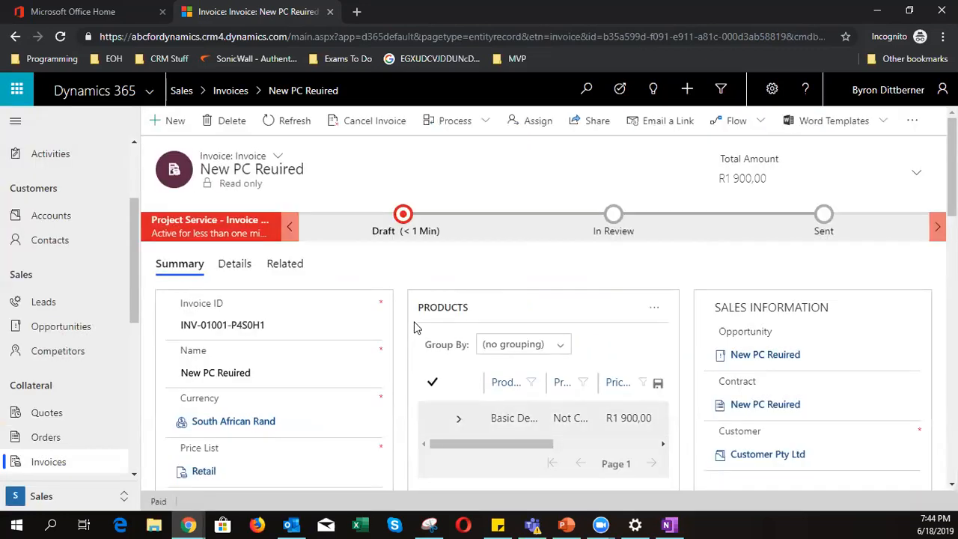
- Refresh the invoice to show its read-only paid state, then go to the leads list
{"action": "scroll", "coordinate": [416, 328], "scroll_direction": "down", "scroll_amount": 2}
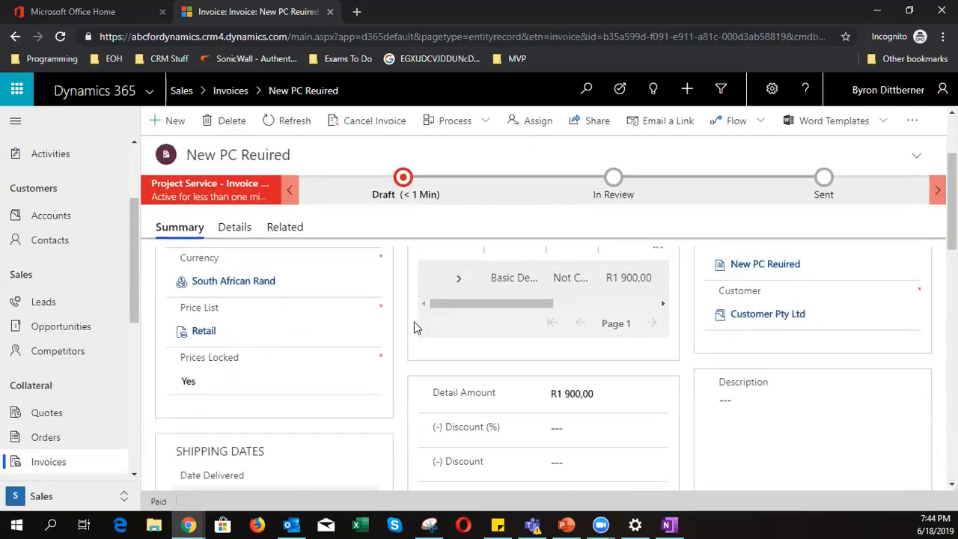
{"action": "scroll", "coordinate": [414, 323], "scroll_direction": "down", "scroll_amount": 5}
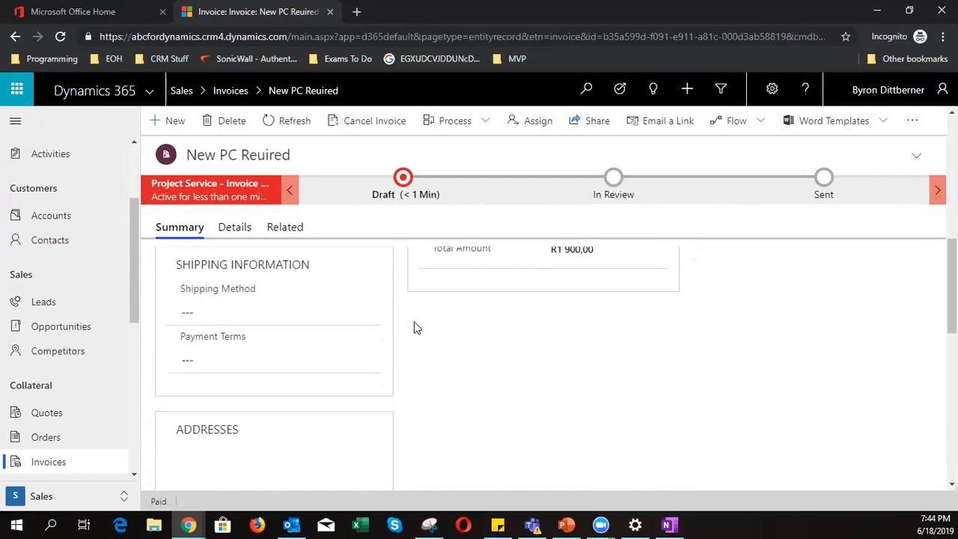
{"action": "scroll", "coordinate": [416, 321], "scroll_direction": "up", "scroll_amount": 7}
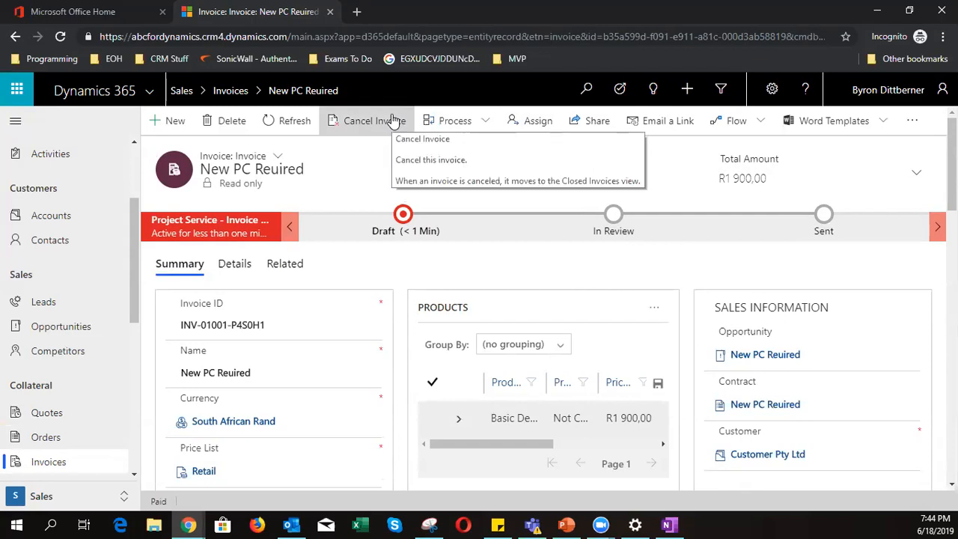
{"action": "left_click", "coordinate": [311, 122]}
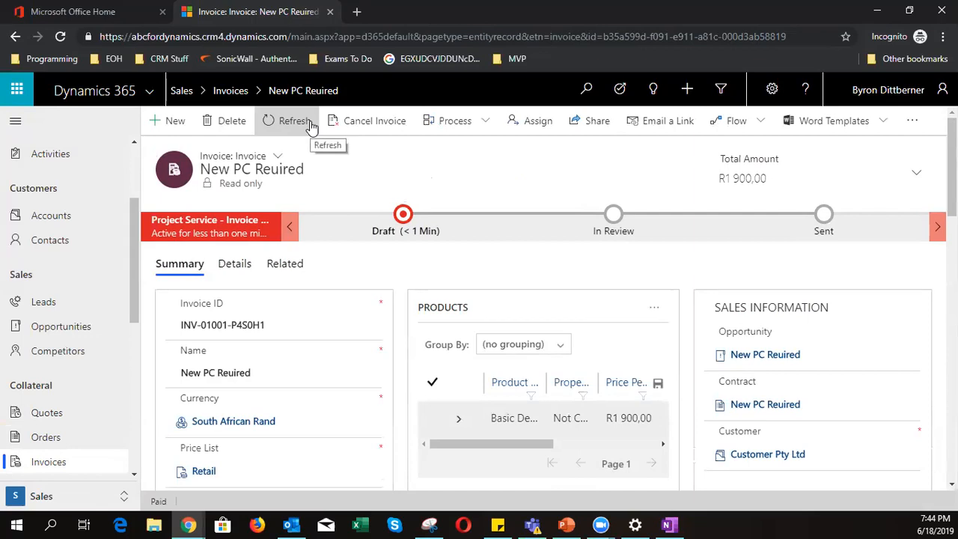
{"action": "scroll", "coordinate": [365, 344], "scroll_direction": "down", "scroll_amount": 4}
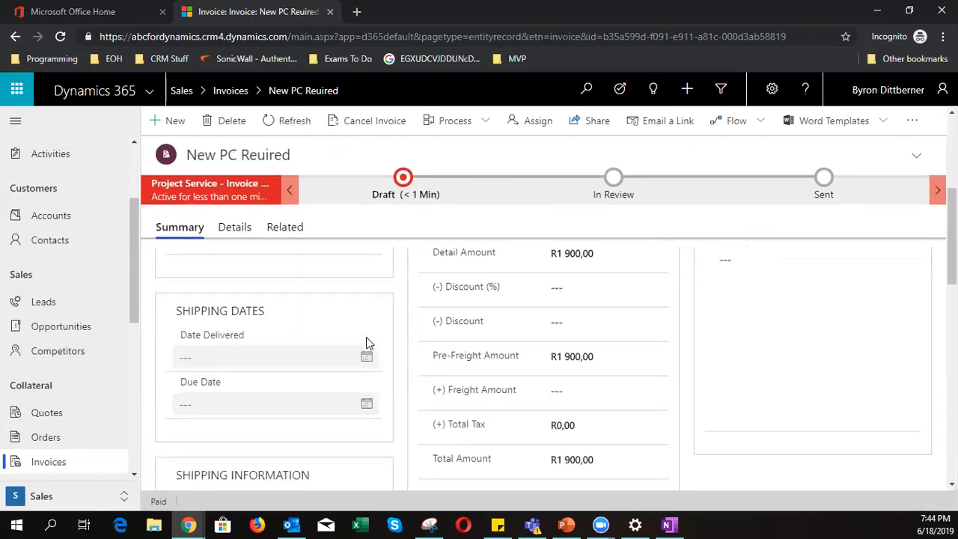
{"action": "scroll", "coordinate": [366, 342], "scroll_direction": "down", "scroll_amount": 2}
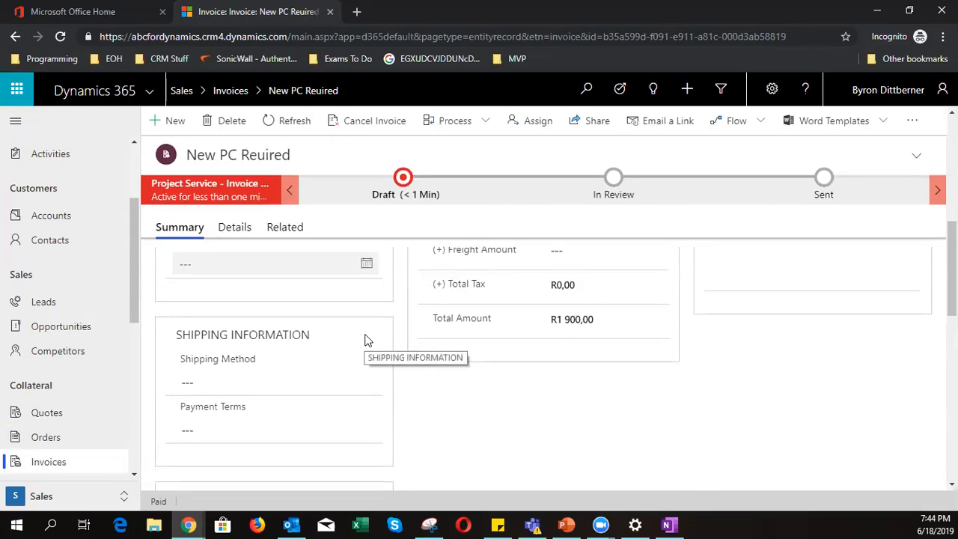
{"action": "scroll", "coordinate": [366, 340], "scroll_direction": "down", "scroll_amount": 3}
{"action": "scroll", "coordinate": [367, 339], "scroll_direction": "up", "scroll_amount": 5}
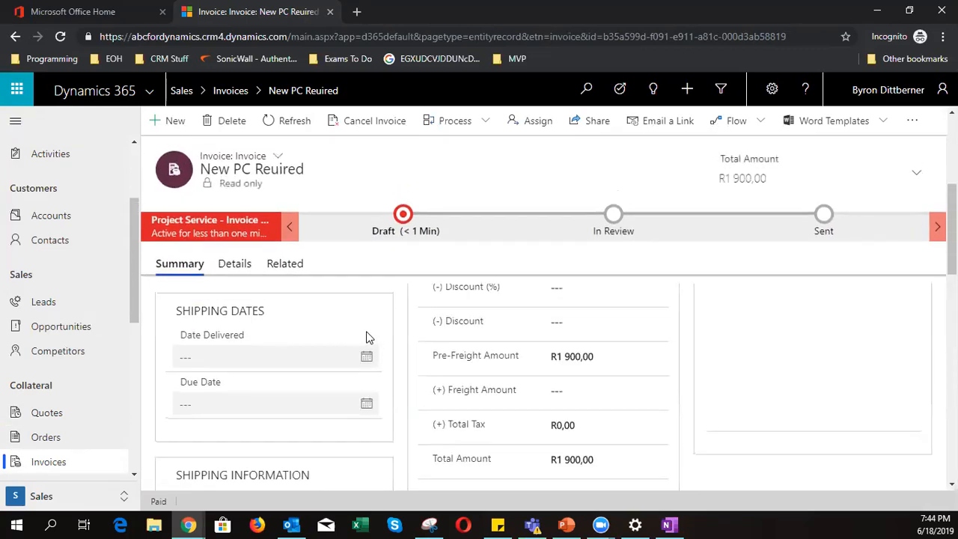
{"action": "scroll", "coordinate": [368, 337], "scroll_direction": "up", "scroll_amount": 3}
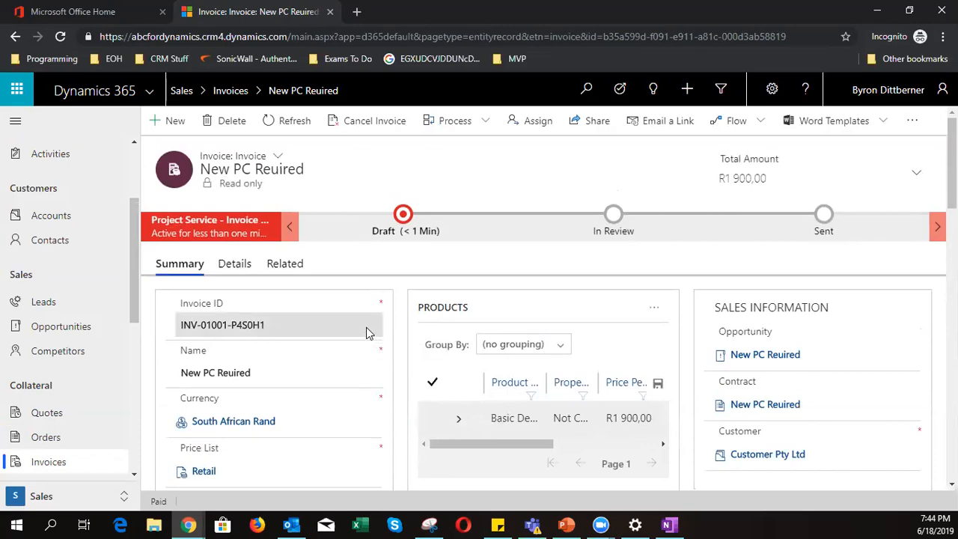
{"action": "left_click", "coordinate": [47, 303]}
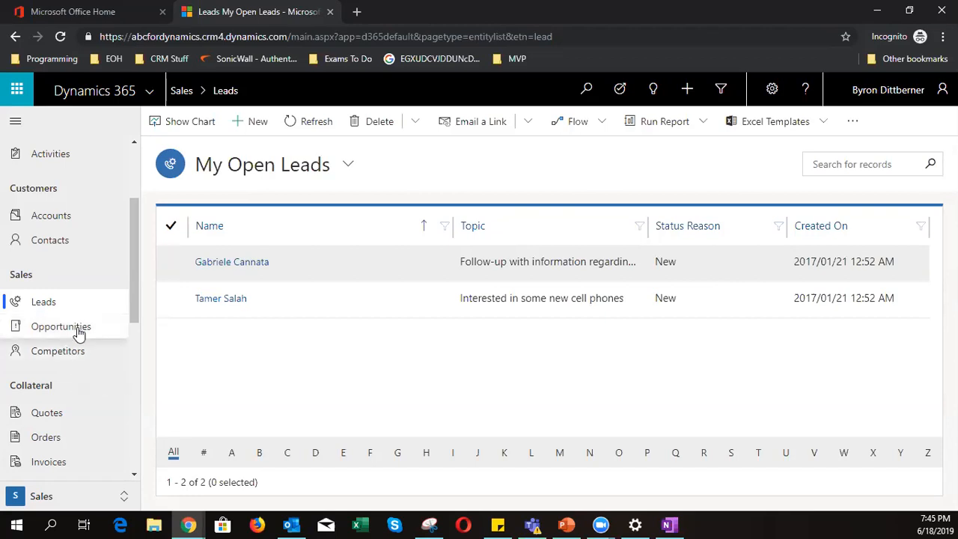
{"action": "left_click", "coordinate": [77, 329]}
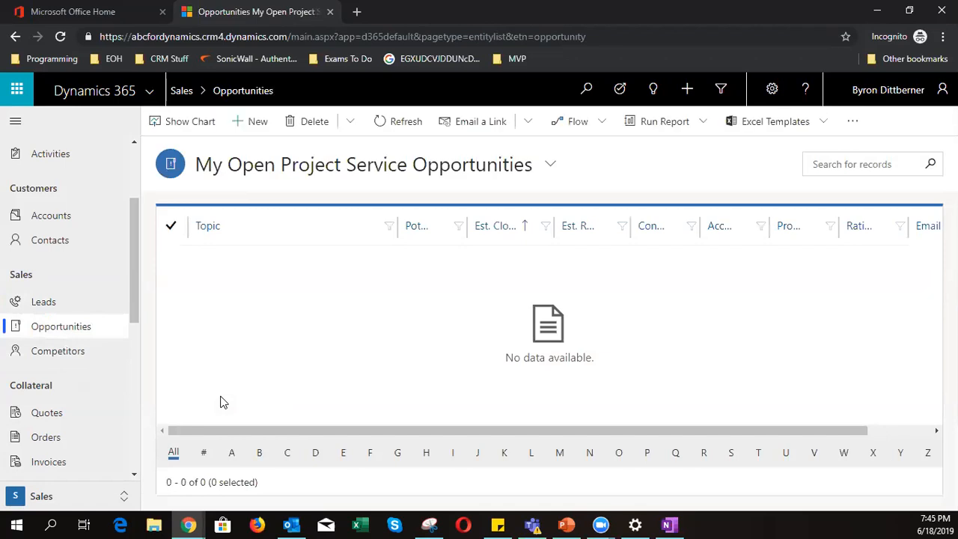
{"action": "left_click", "coordinate": [283, 173]}
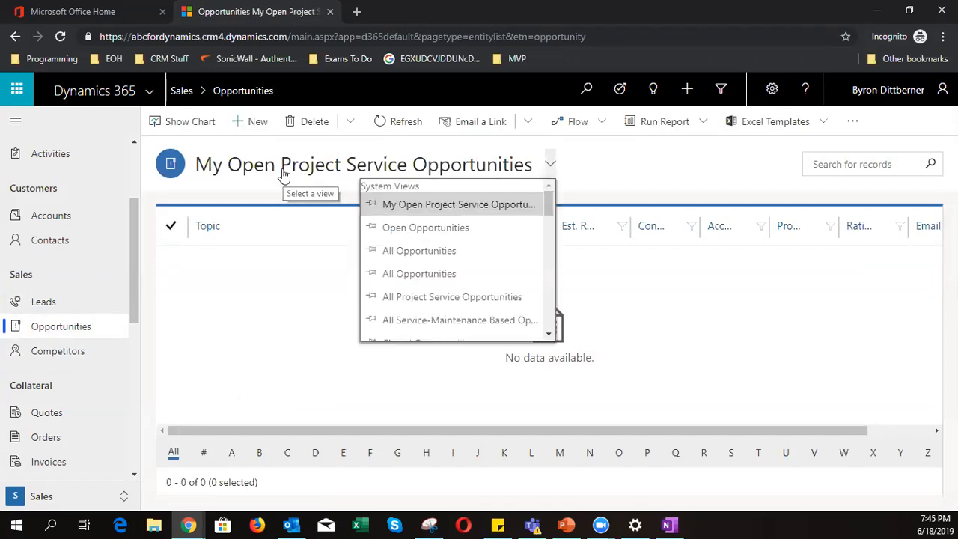
{"action": "left_click", "coordinate": [410, 253]}
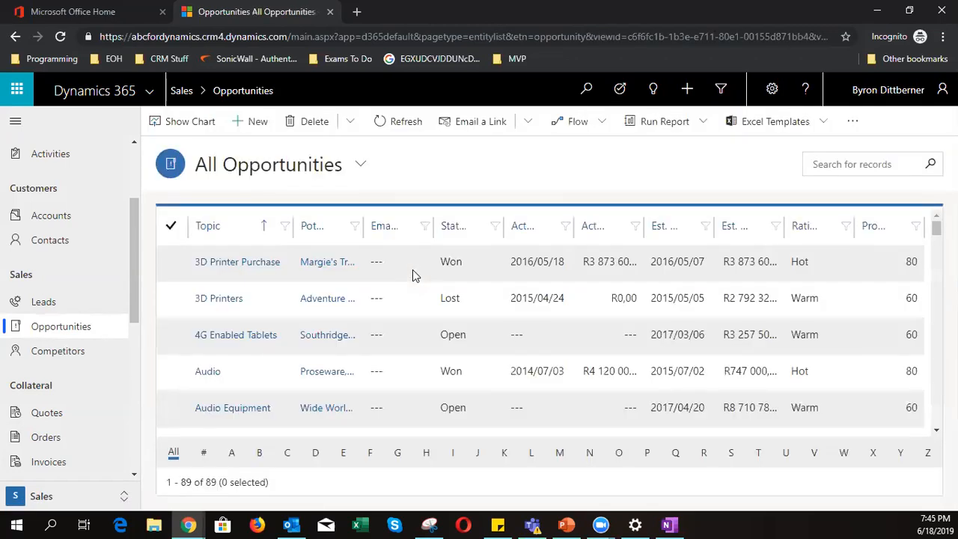
{"action": "scroll", "coordinate": [401, 292], "scroll_direction": "down", "scroll_amount": 4}
{"action": "scroll", "coordinate": [398, 298], "scroll_direction": "up", "scroll_amount": 4}
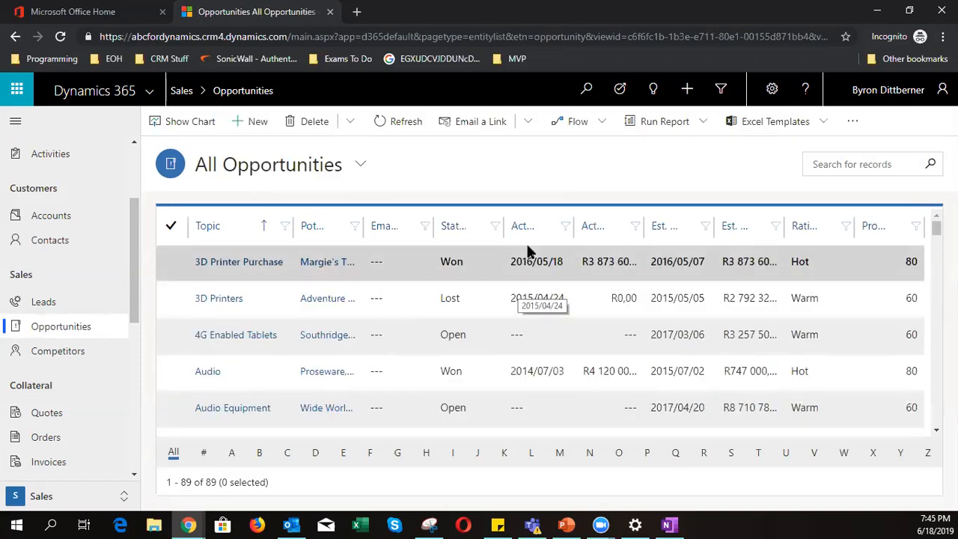
{"action": "left_click", "coordinate": [54, 302]}
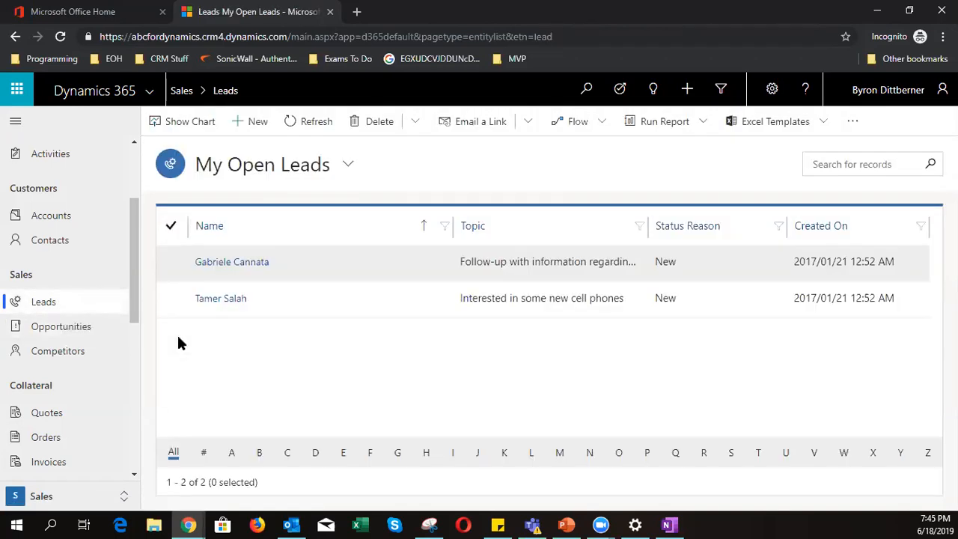
- Switch to the All Leads view and open the qualified lead for new printers
{"action": "left_click", "coordinate": [261, 166]}
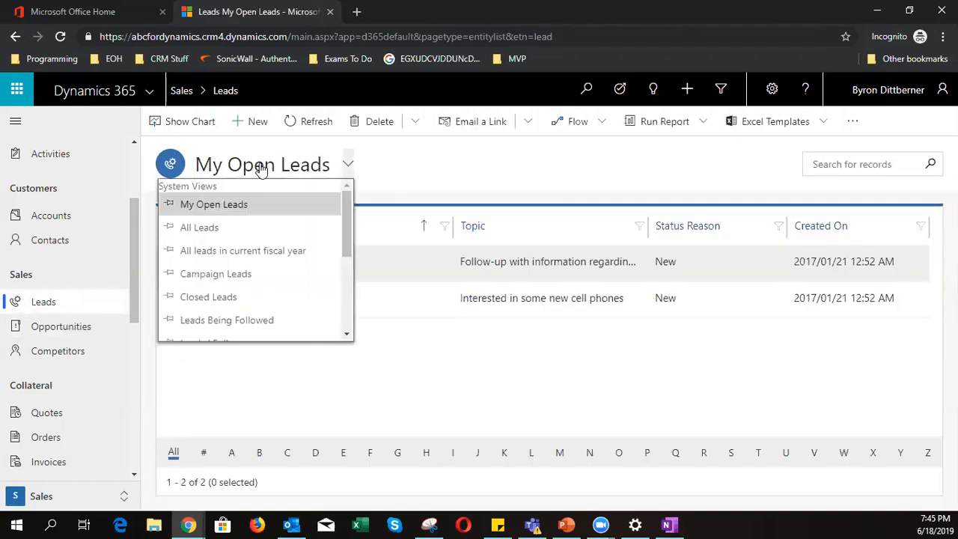
{"action": "left_click", "coordinate": [247, 207]}
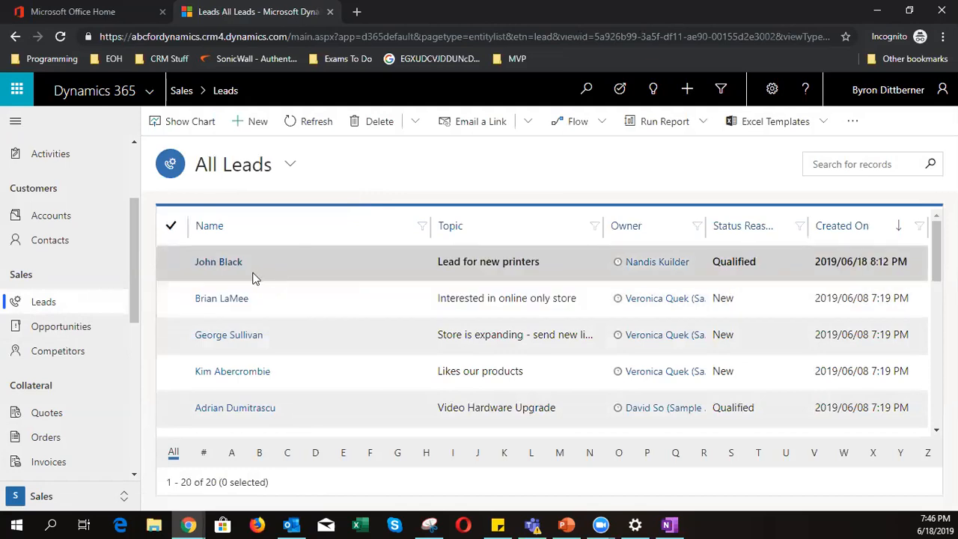
{"action": "left_click", "coordinate": [220, 263]}
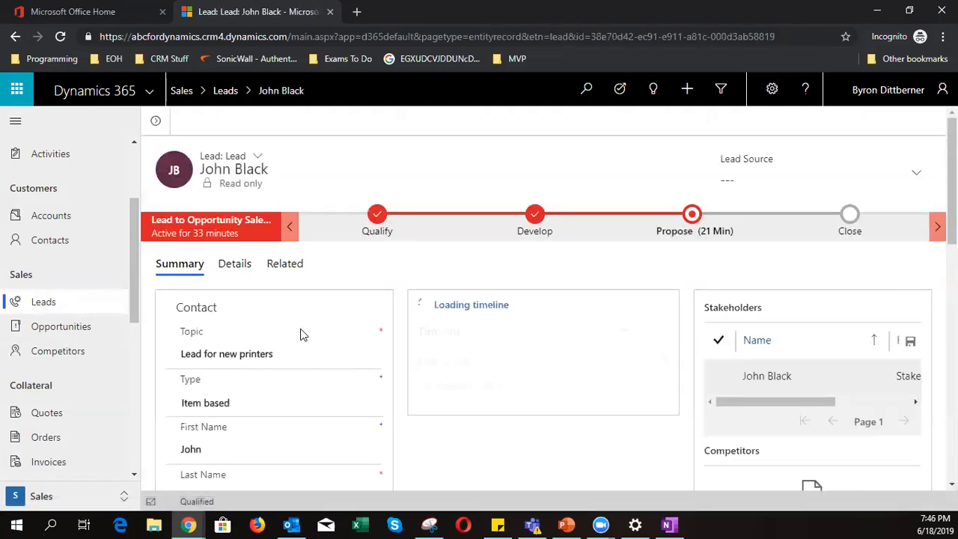
- From the lead's opportunity, open the 'Lead for new printers' quote under Quotes
{"action": "scroll", "coordinate": [317, 367], "scroll_direction": "down", "scroll_amount": 6}
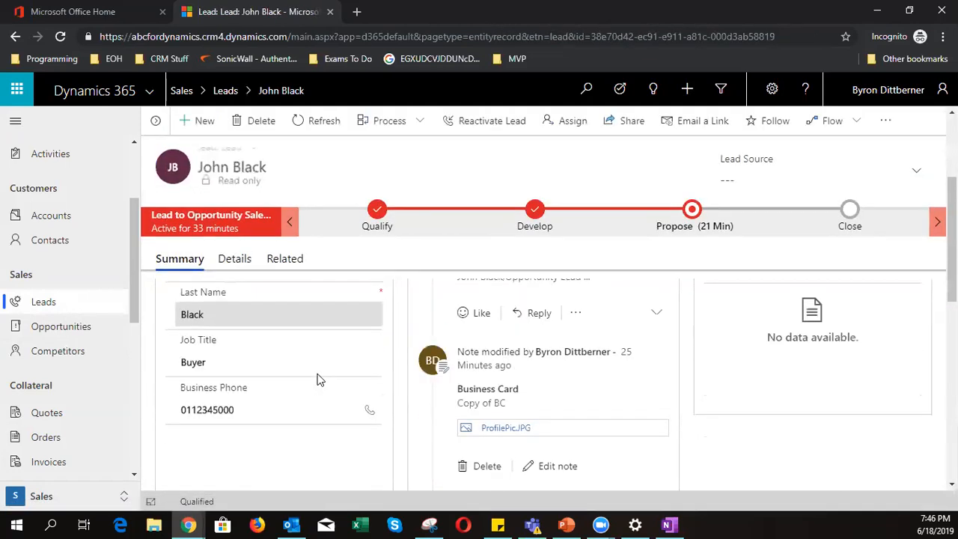
{"action": "scroll", "coordinate": [349, 371], "scroll_direction": "down", "scroll_amount": 5}
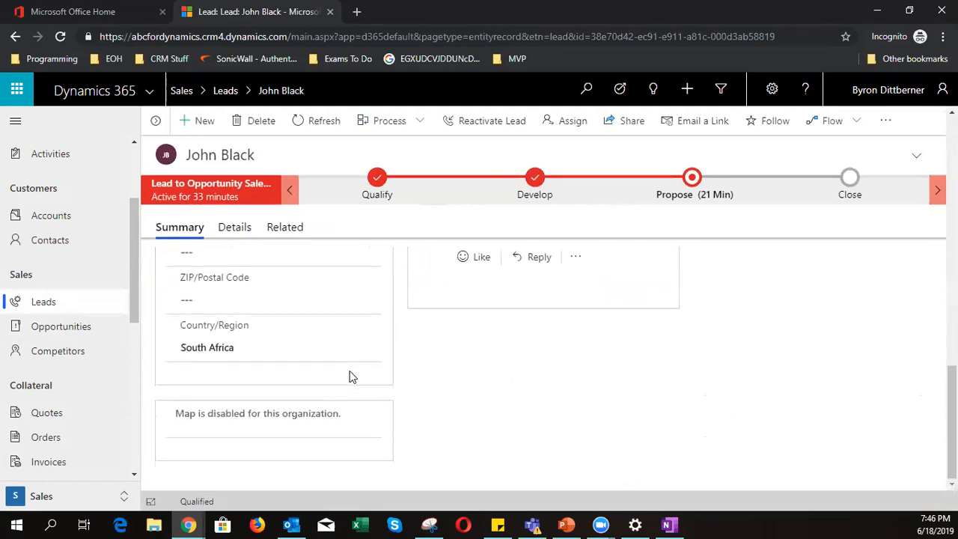
{"action": "scroll", "coordinate": [312, 330], "scroll_direction": "up", "scroll_amount": 10}
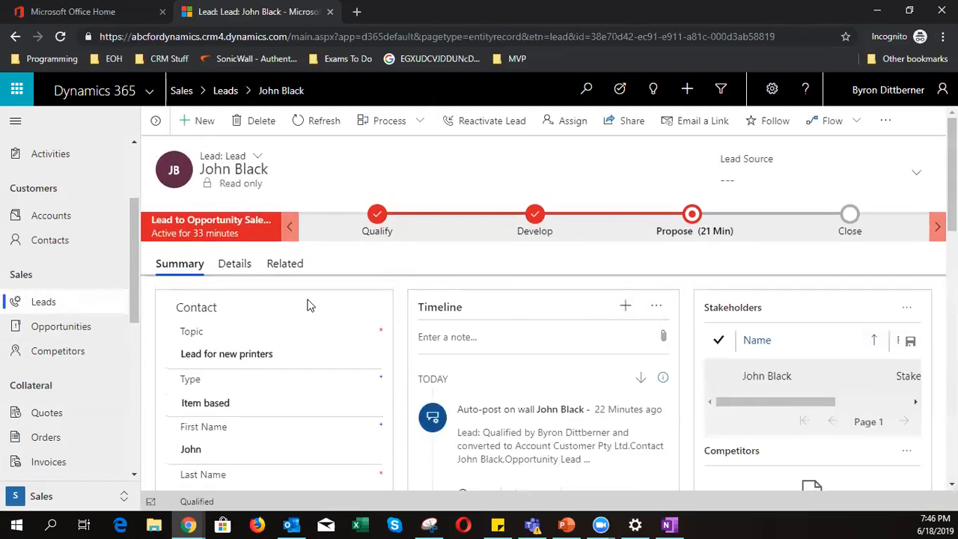
{"action": "left_click", "coordinate": [530, 222]}
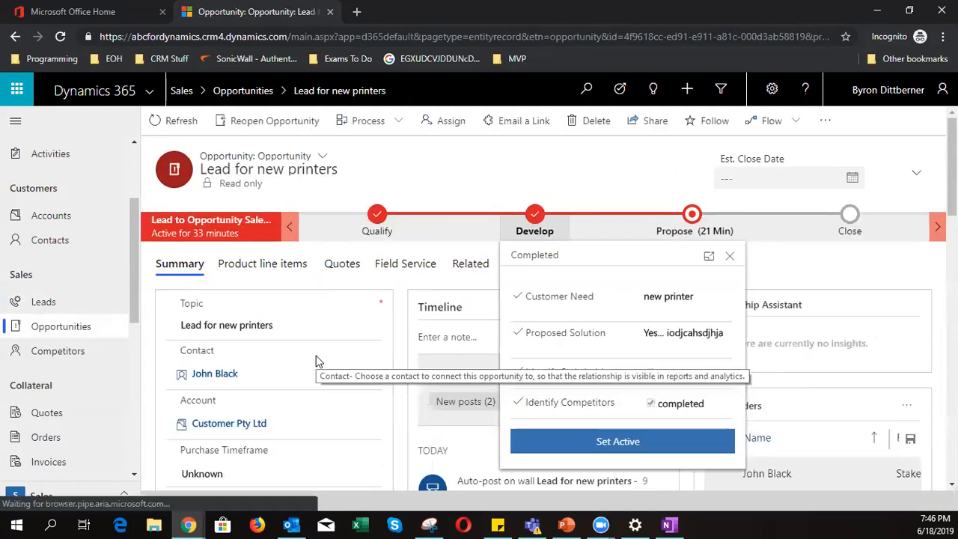
{"action": "scroll", "coordinate": [315, 362], "scroll_direction": "down", "scroll_amount": 5}
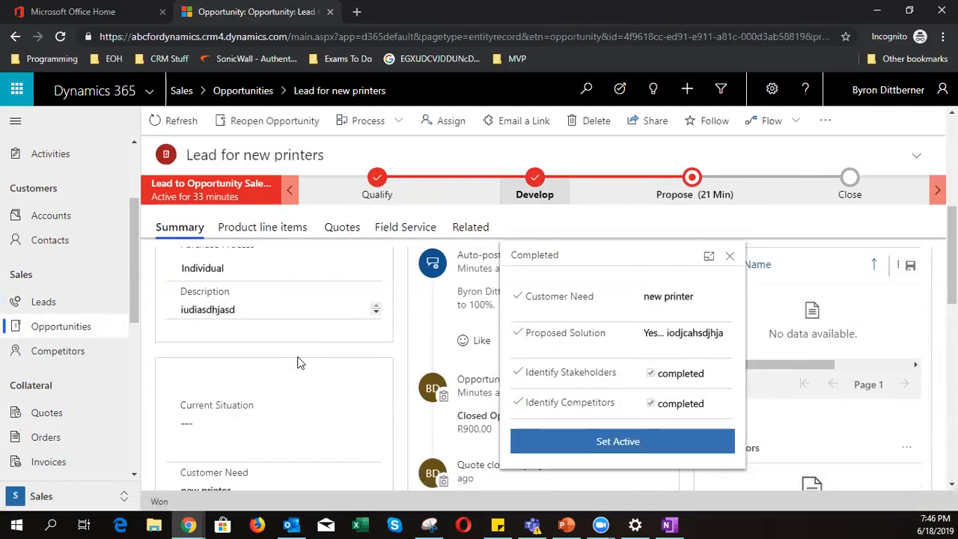
{"action": "scroll", "coordinate": [298, 363], "scroll_direction": "down", "scroll_amount": 10}
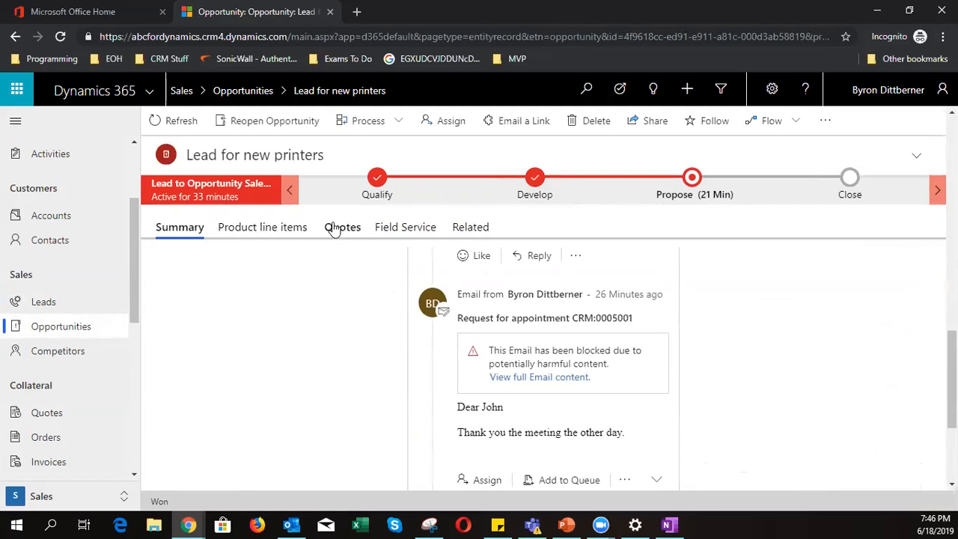
{"action": "left_click", "coordinate": [335, 227]}
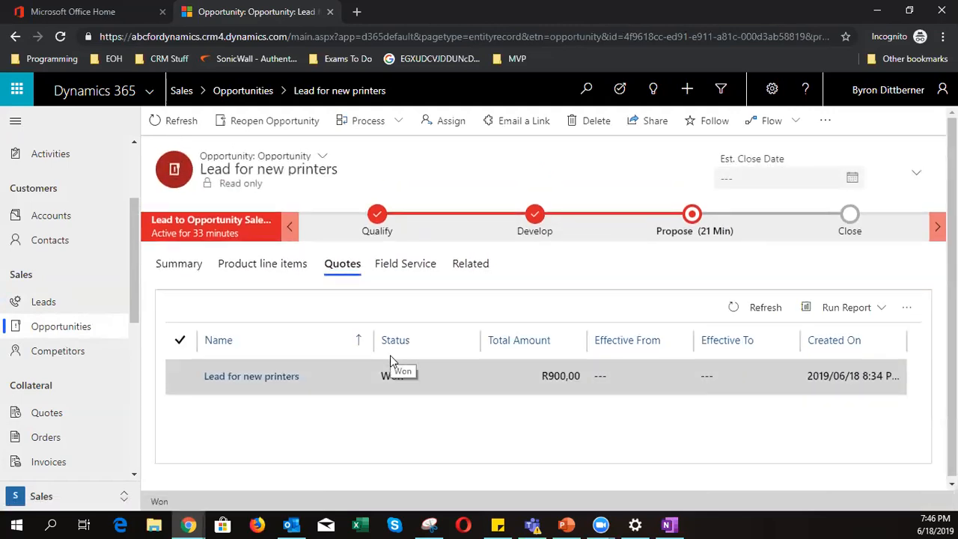
{"action": "left_click", "coordinate": [274, 374]}
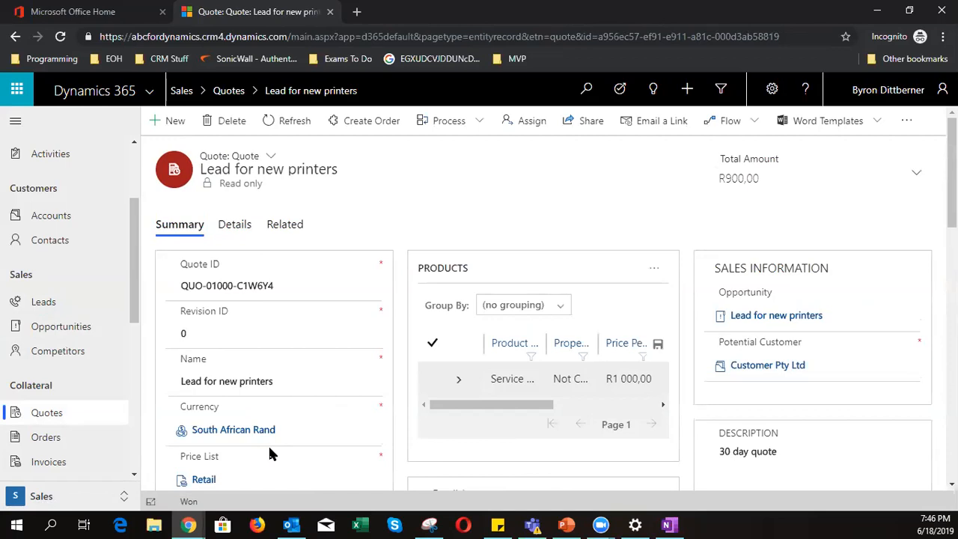
- Export the quote with the 'Print quote for customer' Word template and open the downloaded .docx
{"action": "scroll", "coordinate": [270, 454], "scroll_direction": "down", "scroll_amount": 5}
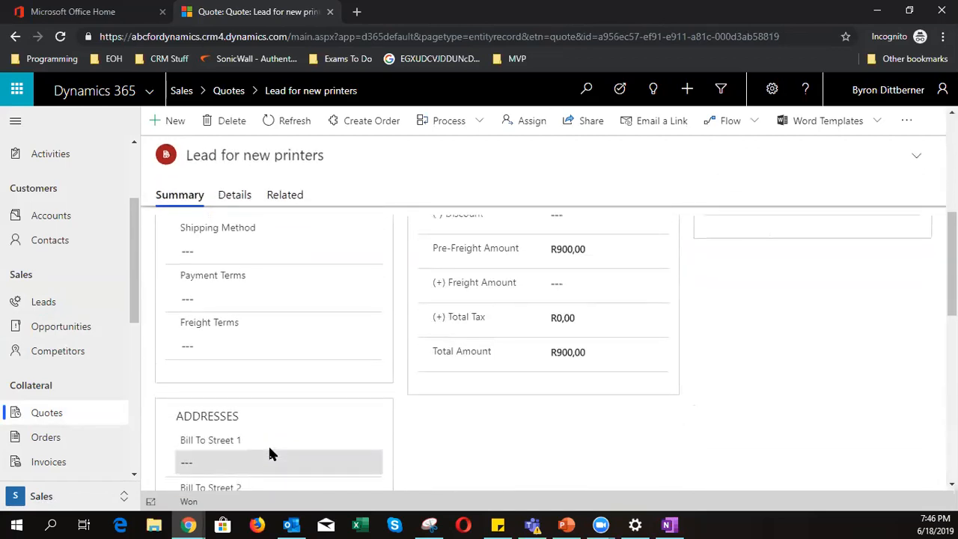
{"action": "scroll", "coordinate": [269, 449], "scroll_direction": "up", "scroll_amount": 5}
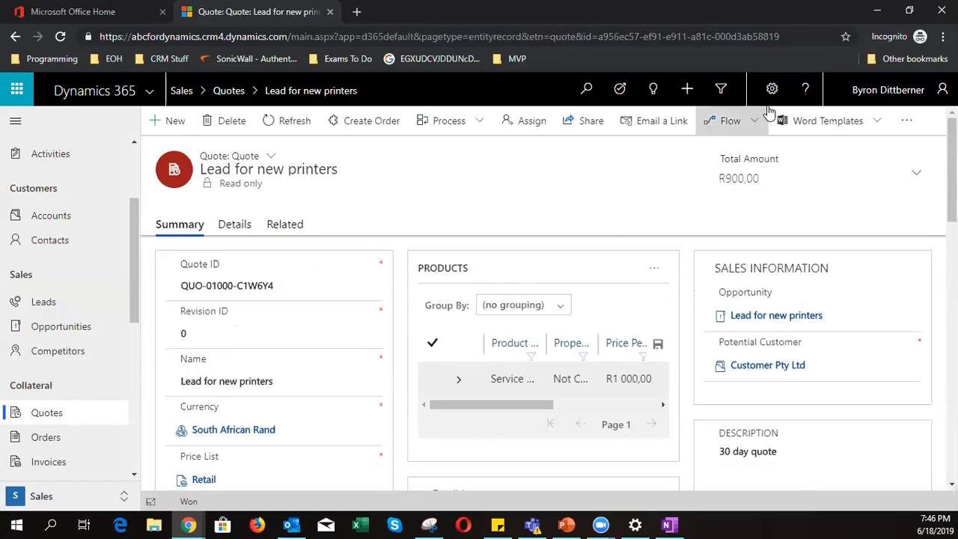
{"action": "left_click", "coordinate": [842, 125]}
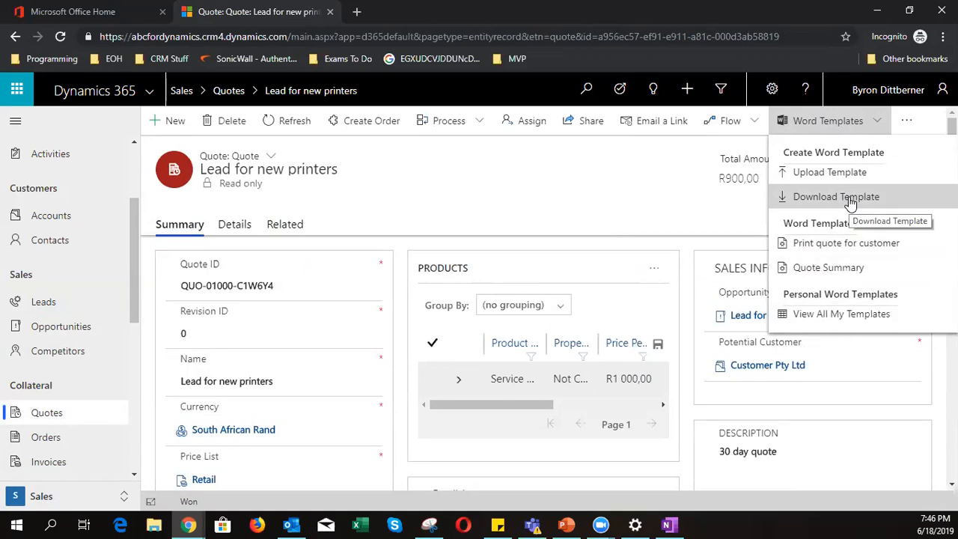
{"action": "left_click", "coordinate": [828, 247]}
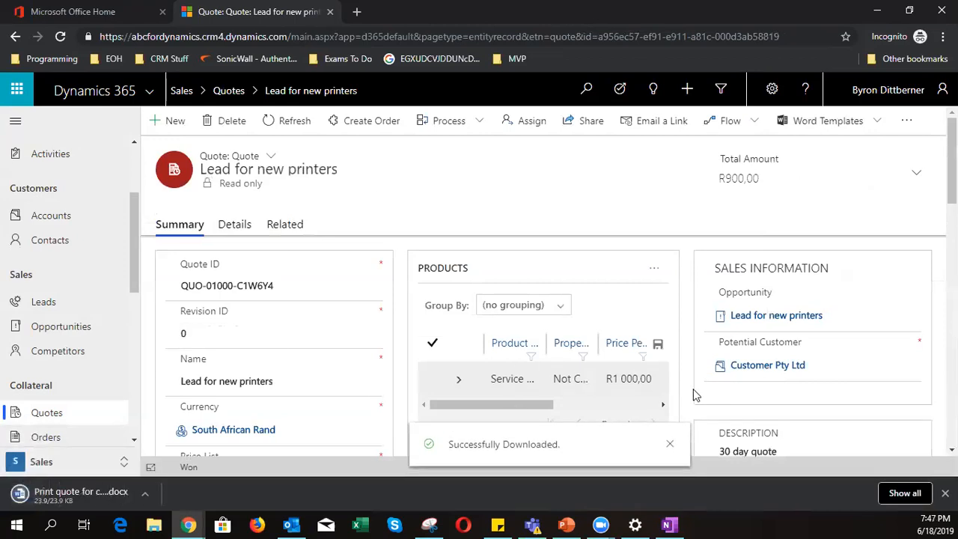
{"action": "left_click", "coordinate": [68, 495]}
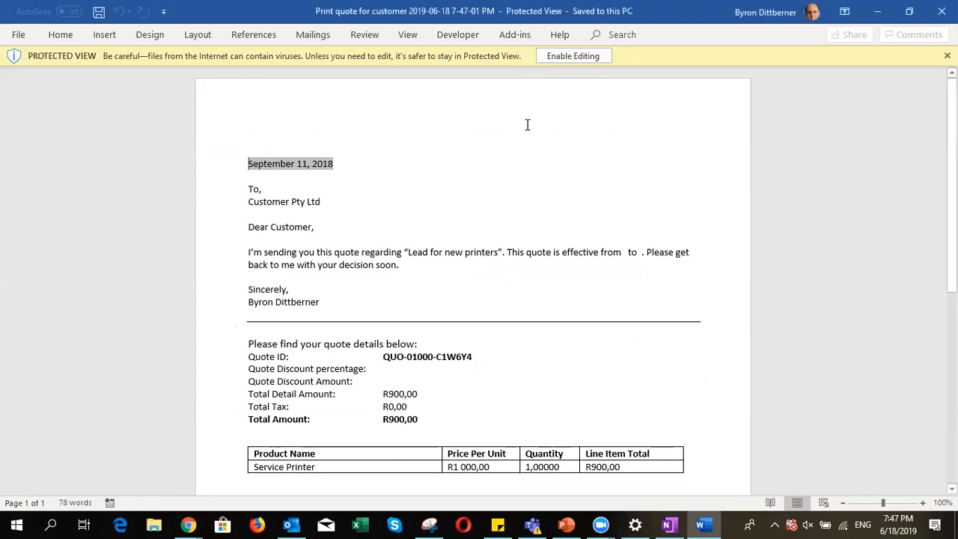
- Enable editing on the downloaded quote document and scroll through its contents
{"action": "left_click", "coordinate": [568, 55]}
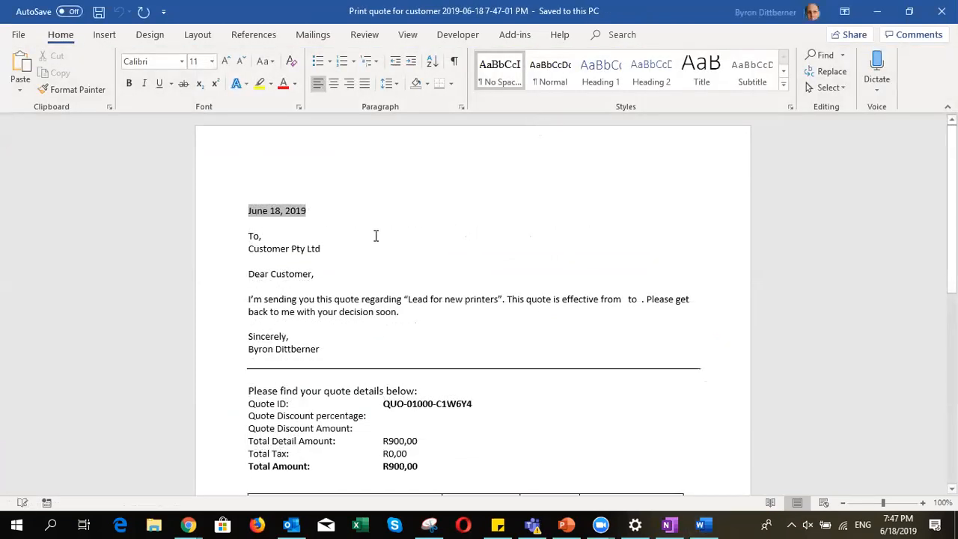
{"action": "scroll", "coordinate": [282, 303], "scroll_direction": "down", "scroll_amount": 1}
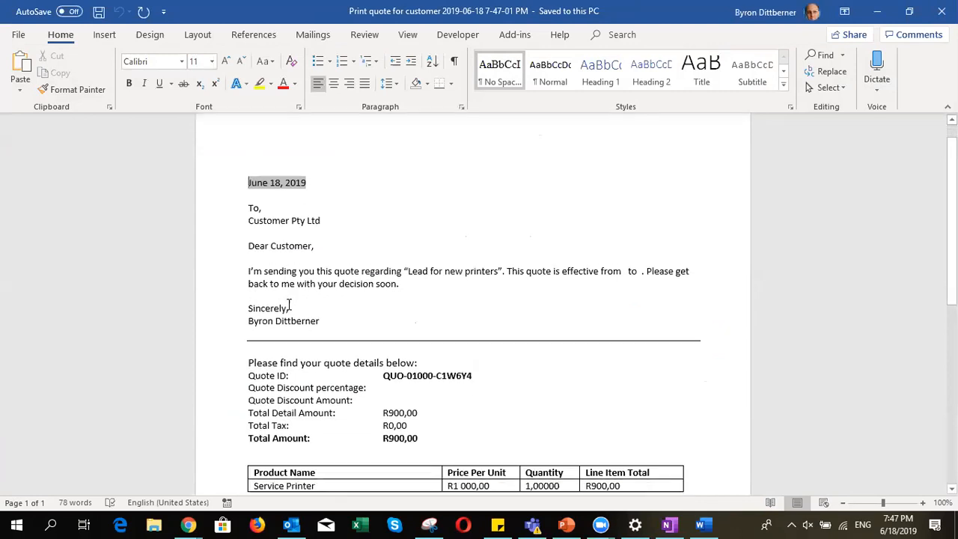
{"action": "scroll", "coordinate": [367, 286], "scroll_direction": "down", "scroll_amount": 3}
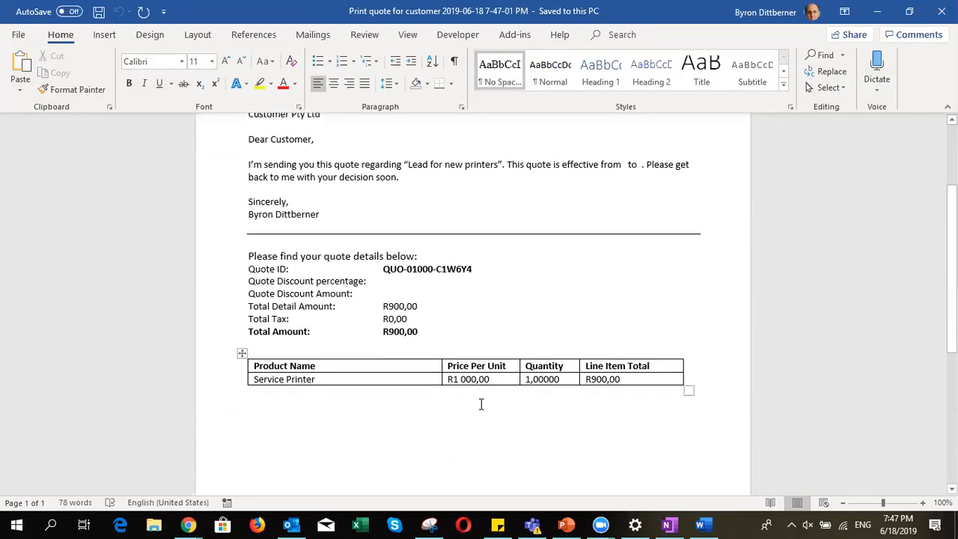
{"action": "scroll", "coordinate": [528, 363], "scroll_direction": "down", "scroll_amount": 3}
{"action": "scroll", "coordinate": [521, 356], "scroll_direction": "up", "scroll_amount": 2}
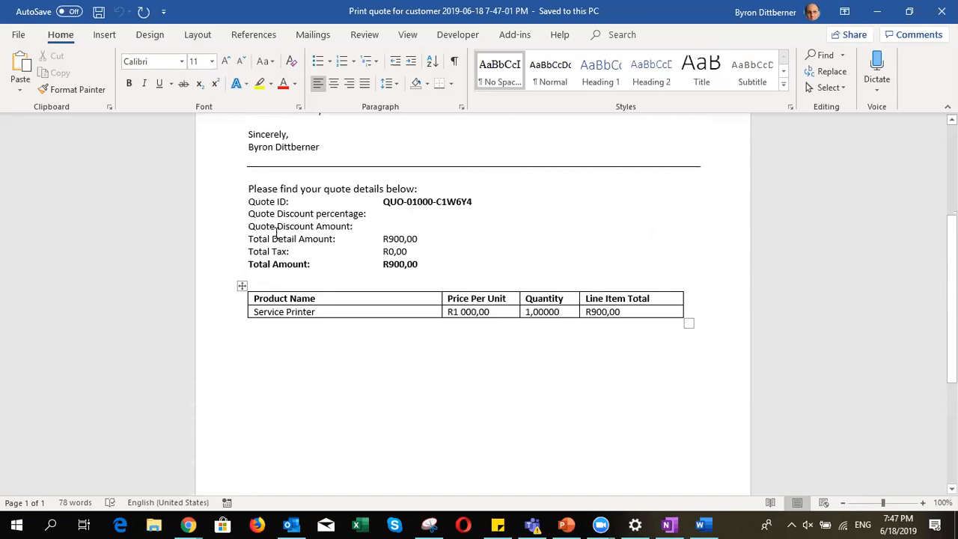
{"action": "scroll", "coordinate": [398, 322], "scroll_direction": "down", "scroll_amount": 6}
{"action": "scroll", "coordinate": [396, 314], "scroll_direction": "up", "scroll_amount": 8}
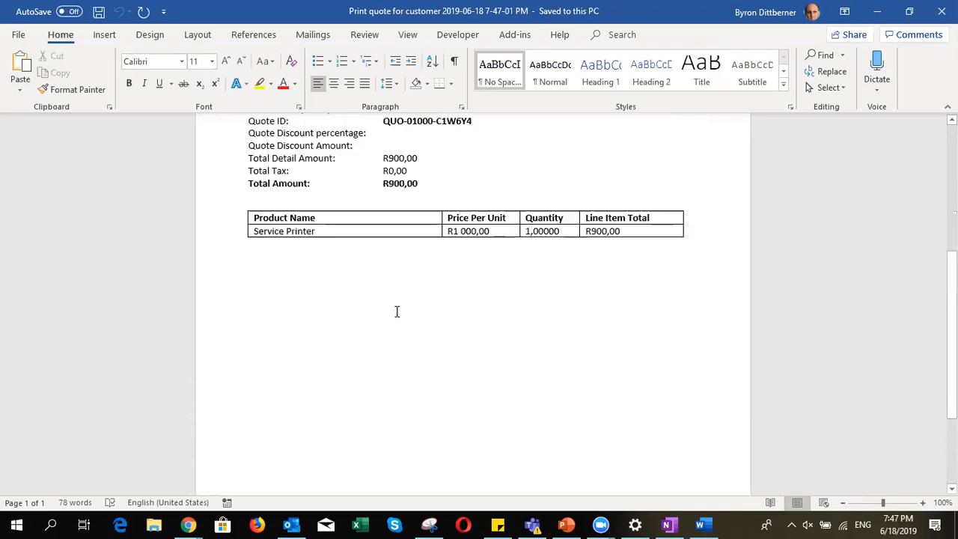
{"action": "scroll", "coordinate": [396, 296], "scroll_direction": "up", "scroll_amount": 3}
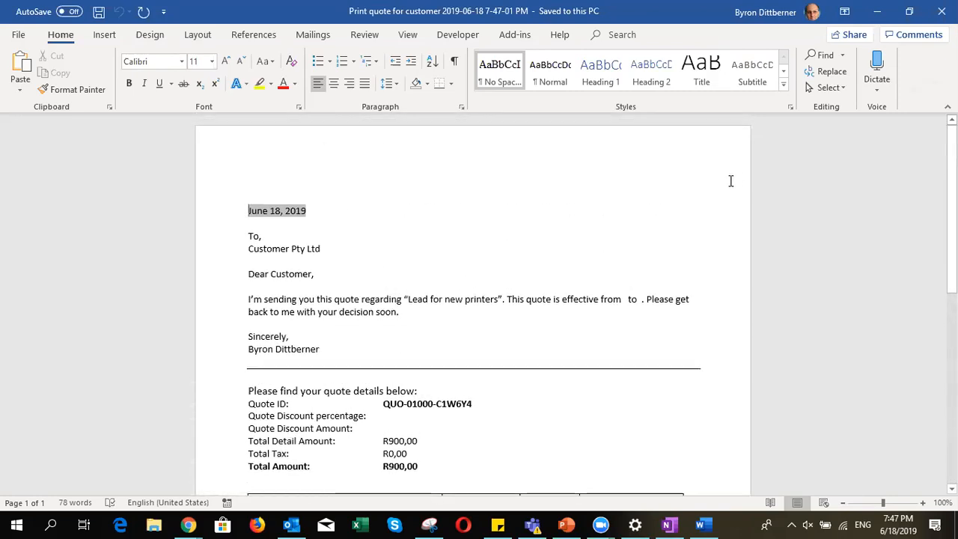
{"action": "scroll", "coordinate": [717, 215], "scroll_direction": "down", "scroll_amount": 2}
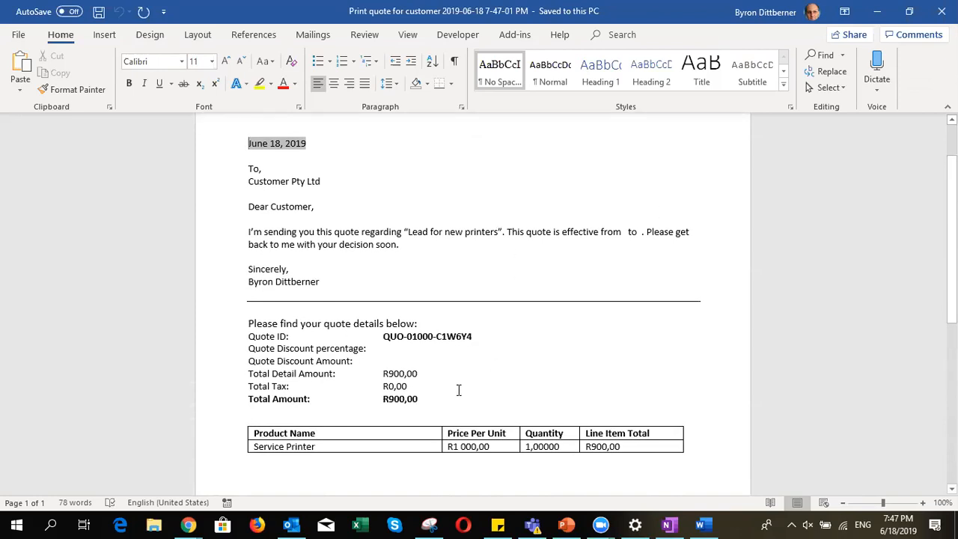
- Select the quote details from Quote ID to Total Amount, deselect, and return to Dynamics
{"action": "left_click_drag", "start_coordinate": [428, 399], "coordinate": [382, 336]}
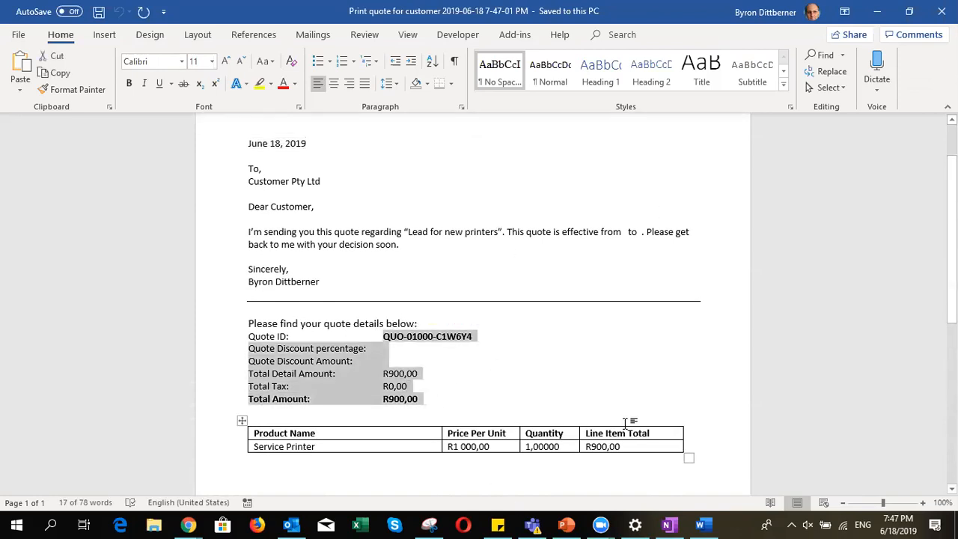
{"action": "scroll", "coordinate": [584, 338], "scroll_direction": "down", "scroll_amount": 1}
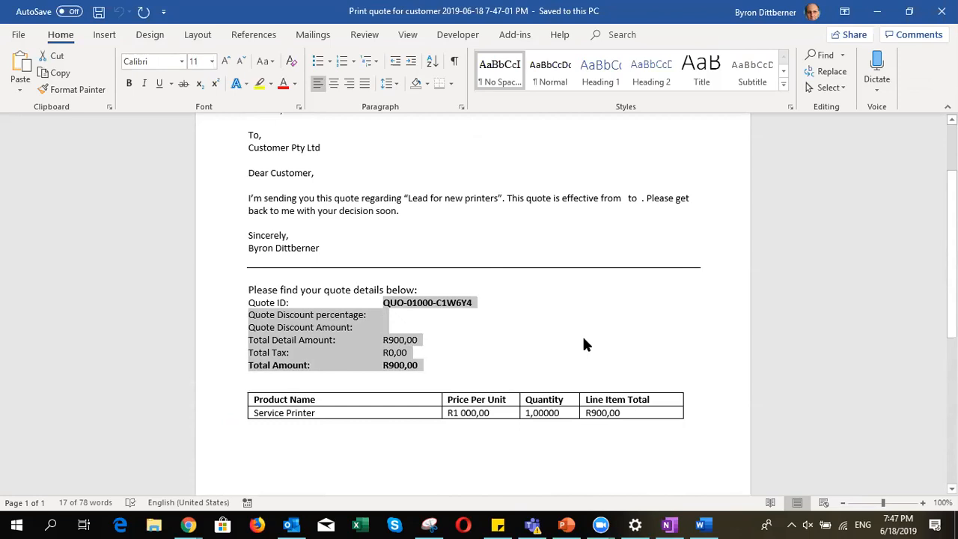
{"action": "left_click", "coordinate": [584, 338]}
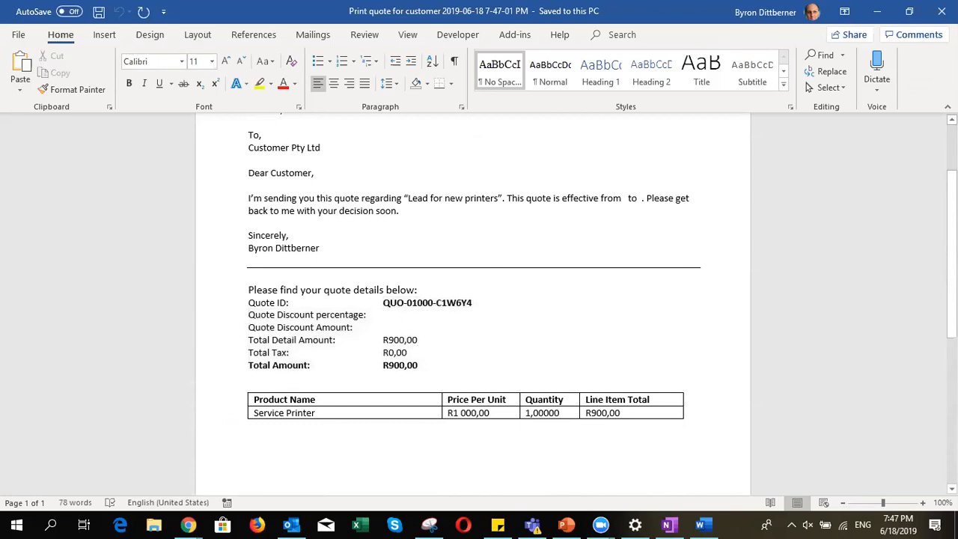
{"action": "key", "text": "alt+Tab"}
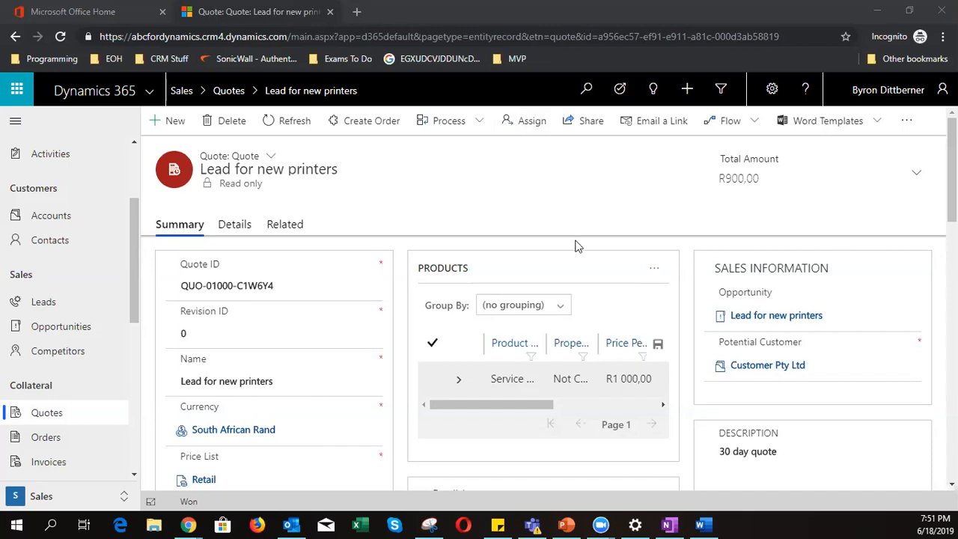
- Look at the Office home page tab, then return to the 'Lead for new printers' quote
{"action": "left_click", "coordinate": [55, 11]}
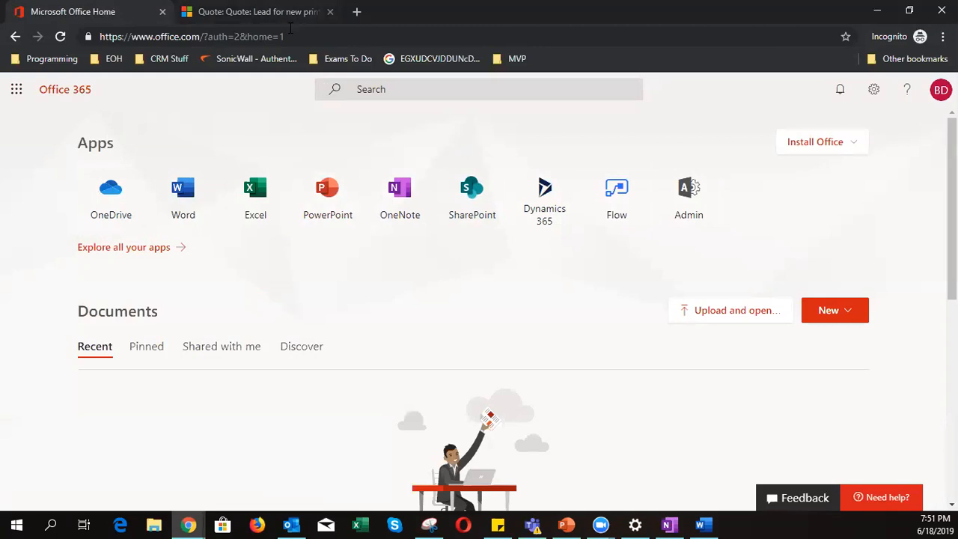
{"action": "left_click", "coordinate": [258, 11]}
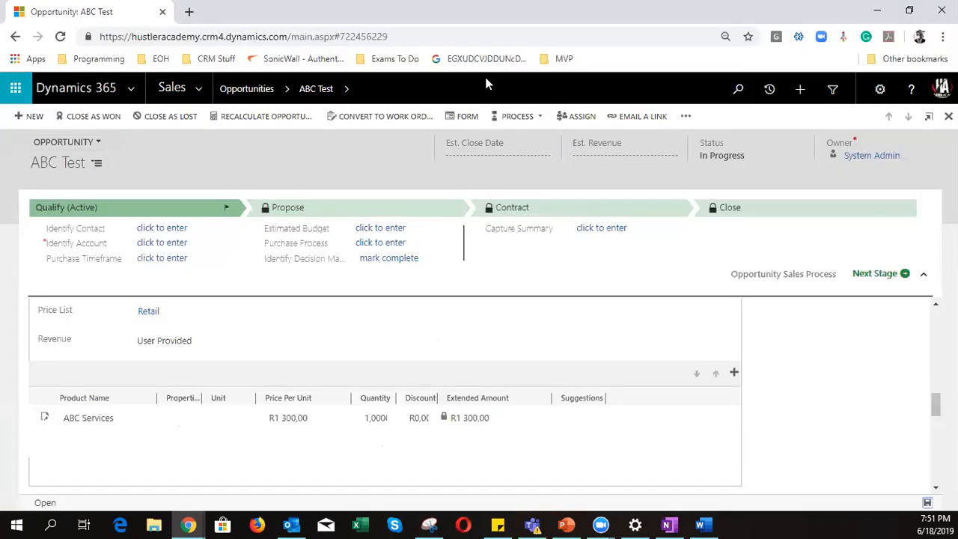
- Open the sitemap's list of areas and expand the Settings area's links
{"action": "left_click", "coordinate": [474, 31]}
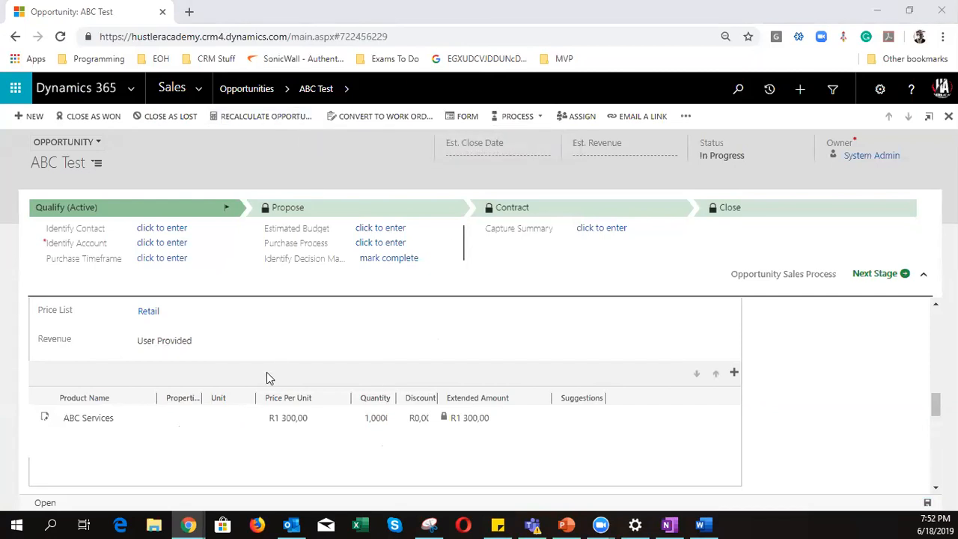
{"action": "scroll", "coordinate": [268, 367], "scroll_direction": "up", "scroll_amount": 5}
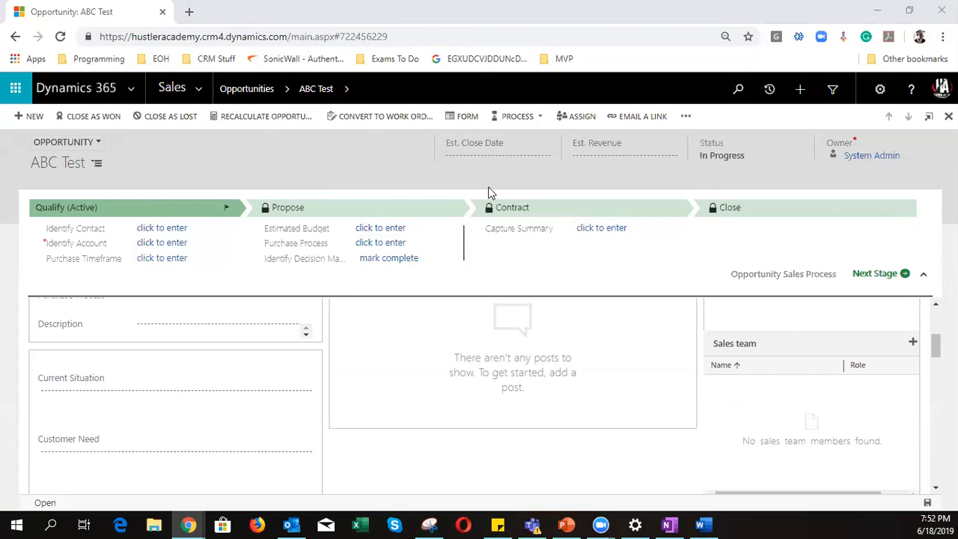
{"action": "left_click", "coordinate": [196, 88]}
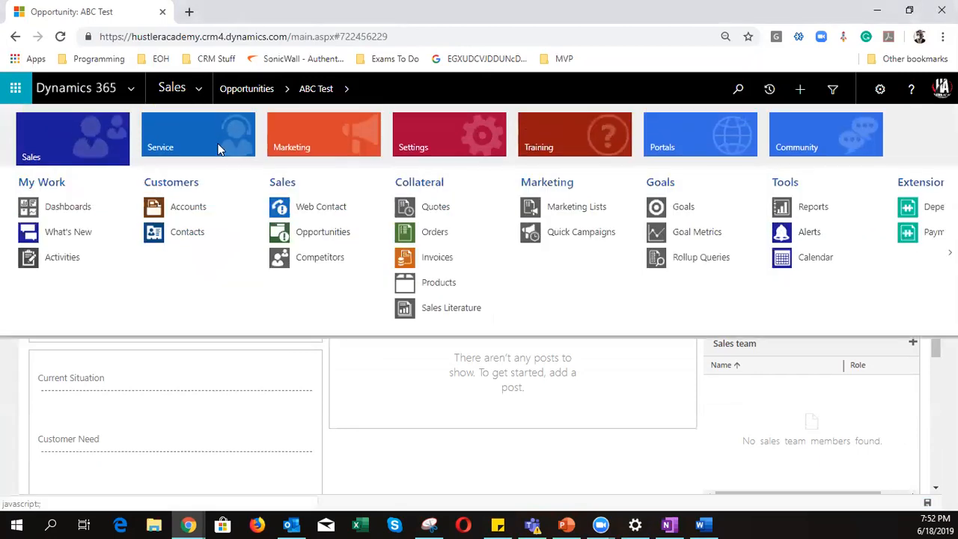
{"action": "left_click", "coordinate": [434, 135]}
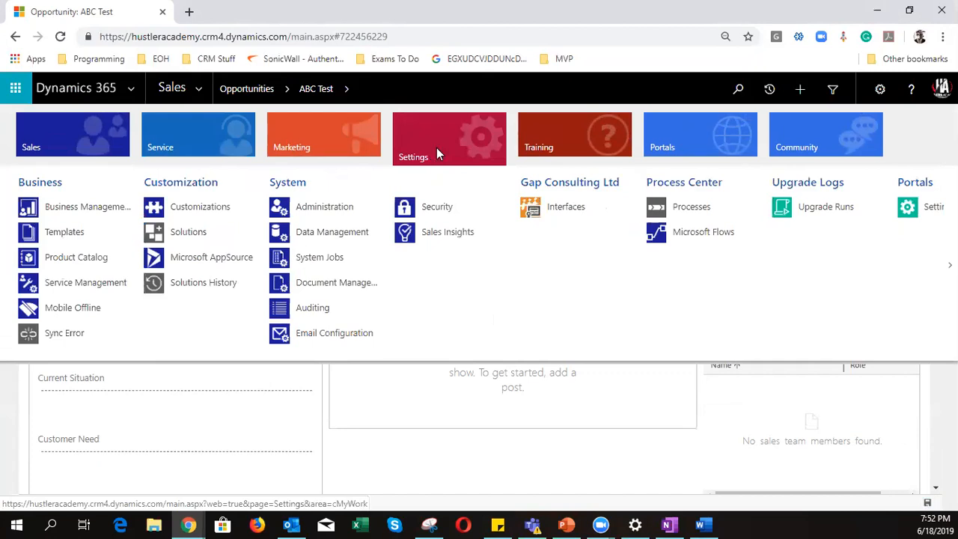
- Open the Document Management settings wizard, select the SharePoint site address, and continue
{"action": "left_click", "coordinate": [359, 284]}
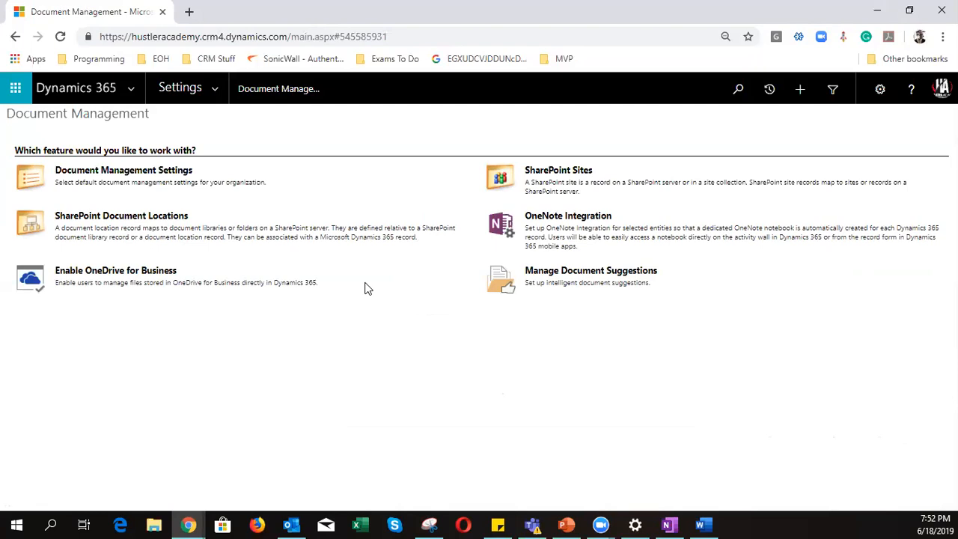
{"action": "left_click", "coordinate": [116, 172]}
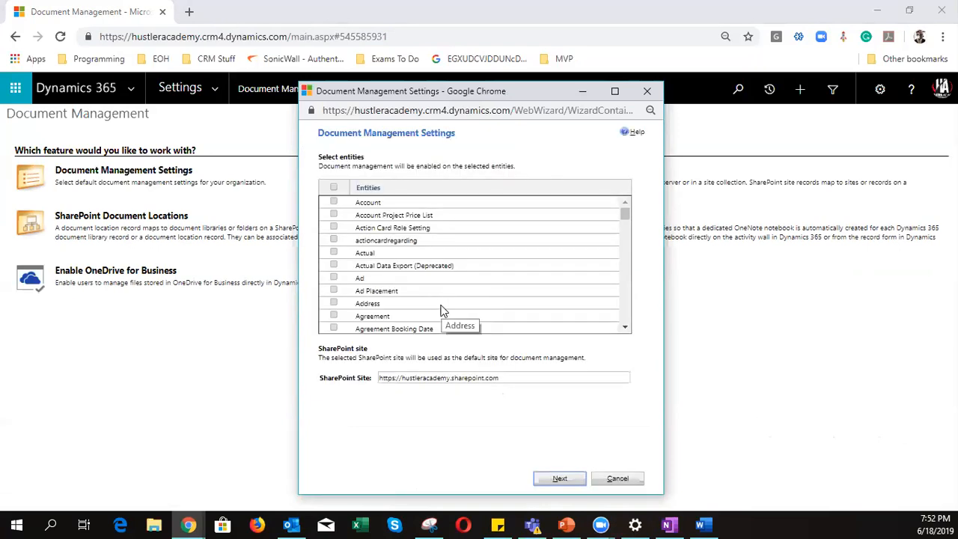
{"action": "scroll", "coordinate": [442, 310], "scroll_direction": "down", "scroll_amount": 10}
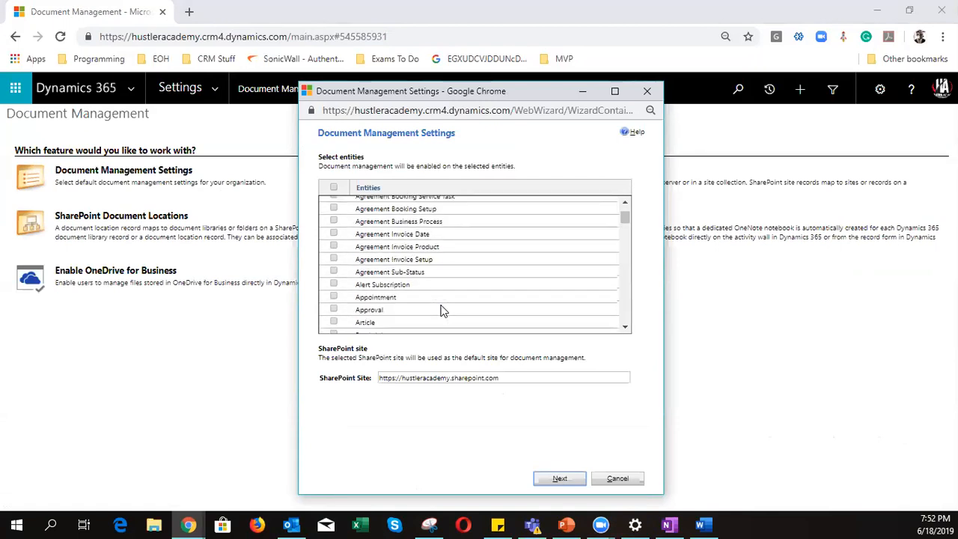
{"action": "scroll", "coordinate": [442, 310], "scroll_direction": "down", "scroll_amount": 5}
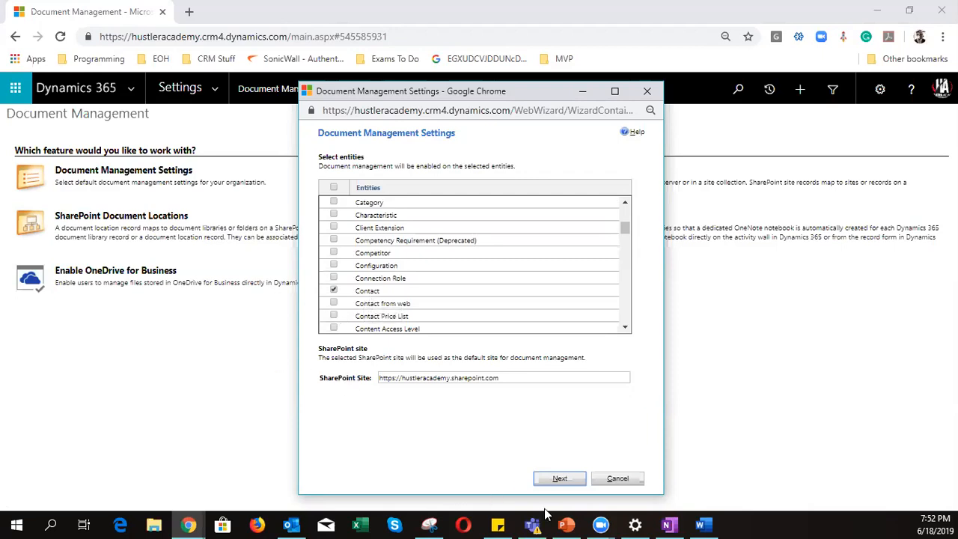
{"action": "left_click_drag", "start_coordinate": [518, 373], "coordinate": [353, 360]}
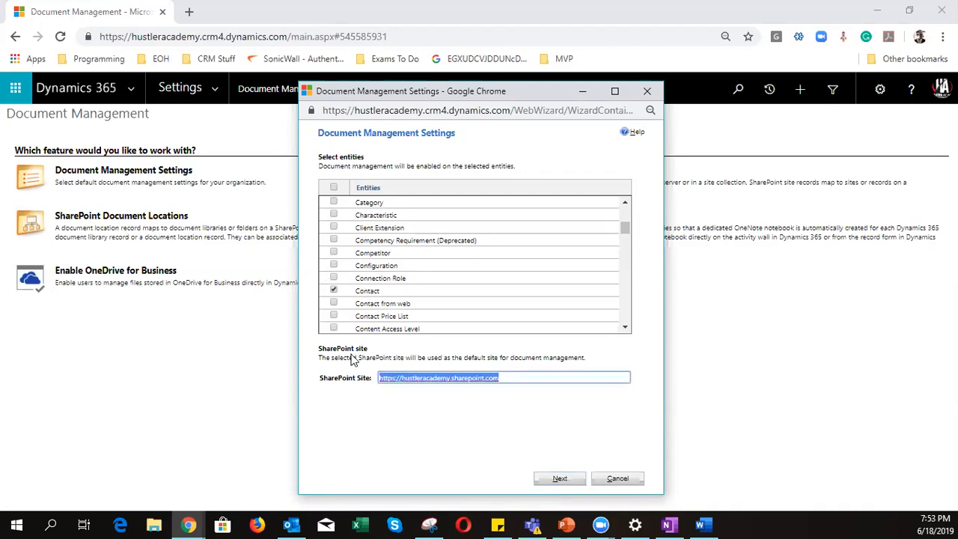
{"action": "left_click", "coordinate": [553, 479]}
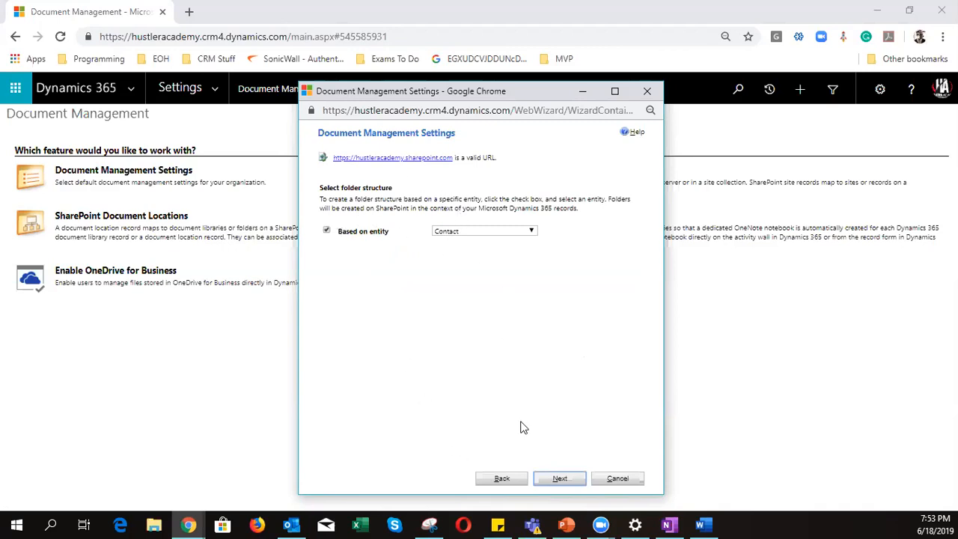
- Start creating the Contact, Playbook activity and Product Test libraries, then cancel and close the wizard
{"action": "left_click", "coordinate": [497, 158]}
{"action": "left_click", "coordinate": [560, 478]}
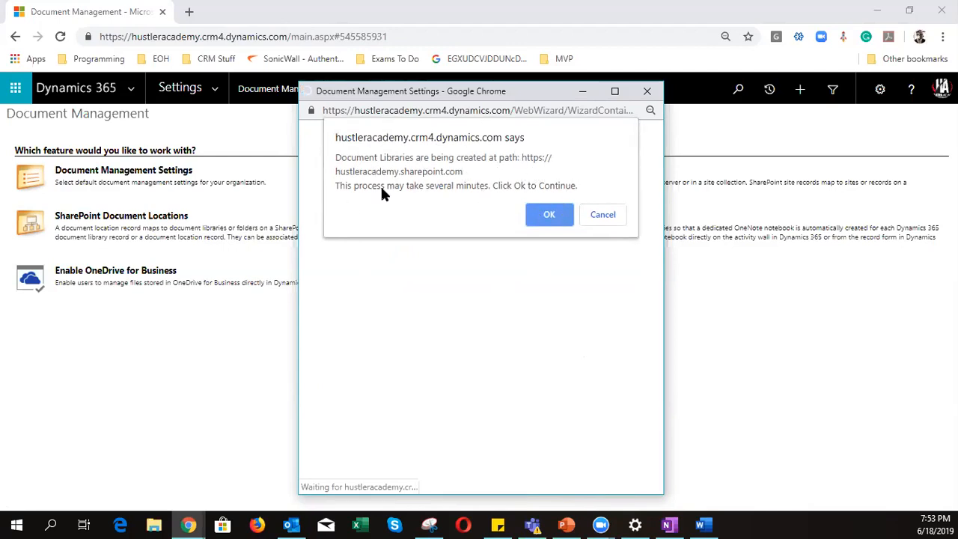
{"action": "left_click", "coordinate": [599, 222]}
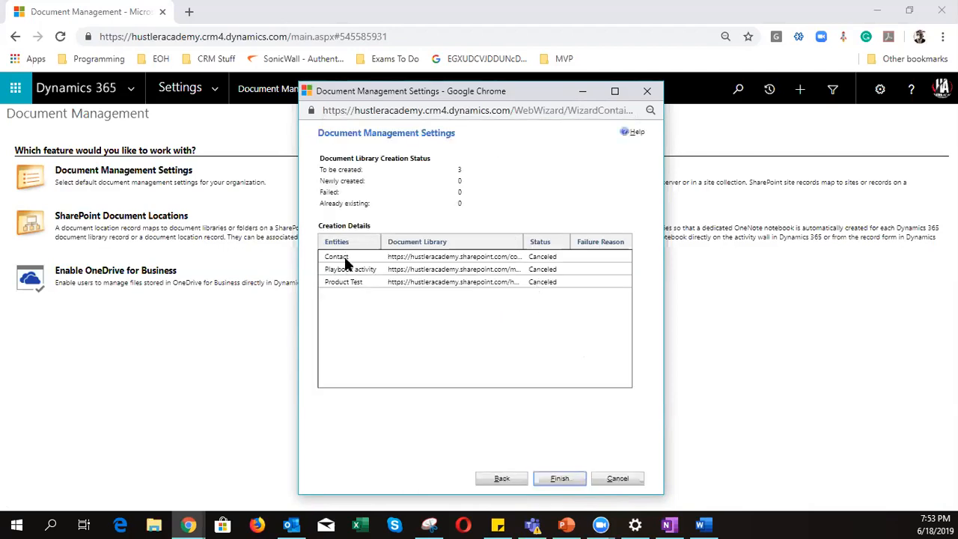
{"action": "left_click", "coordinate": [625, 481]}
- Confirm closing the wizard and dismiss the OneDrive for Business dialog without enabling it
{"action": "left_click", "coordinate": [549, 202]}
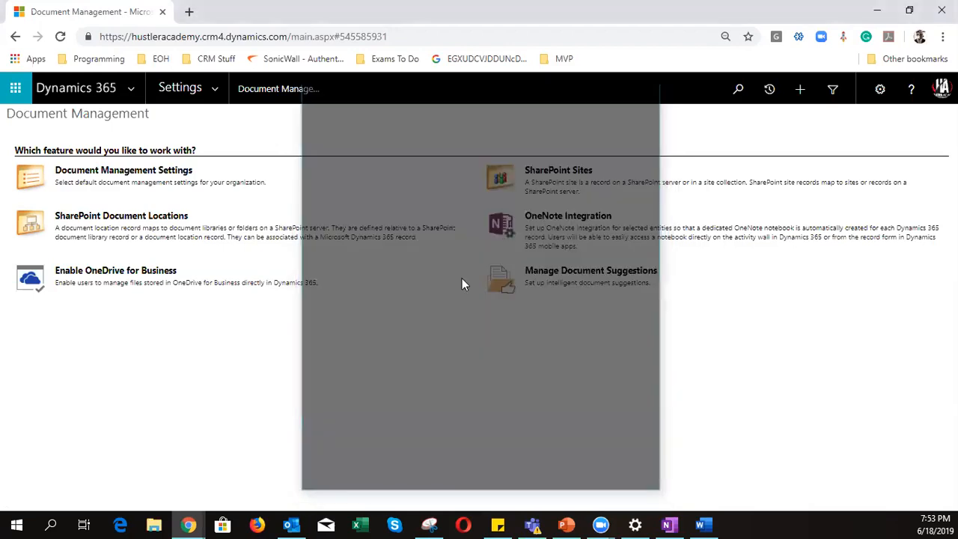
{"action": "left_click", "coordinate": [131, 276]}
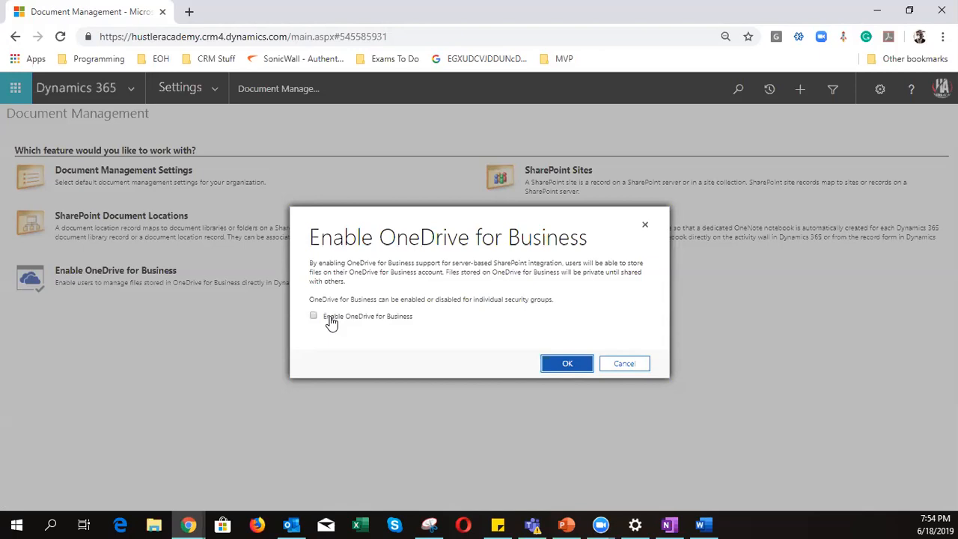
{"action": "left_click", "coordinate": [625, 367]}
- Go to Sales > Contacts, open the first contact, and show its Documents list with one PDF
{"action": "left_click", "coordinate": [217, 90]}
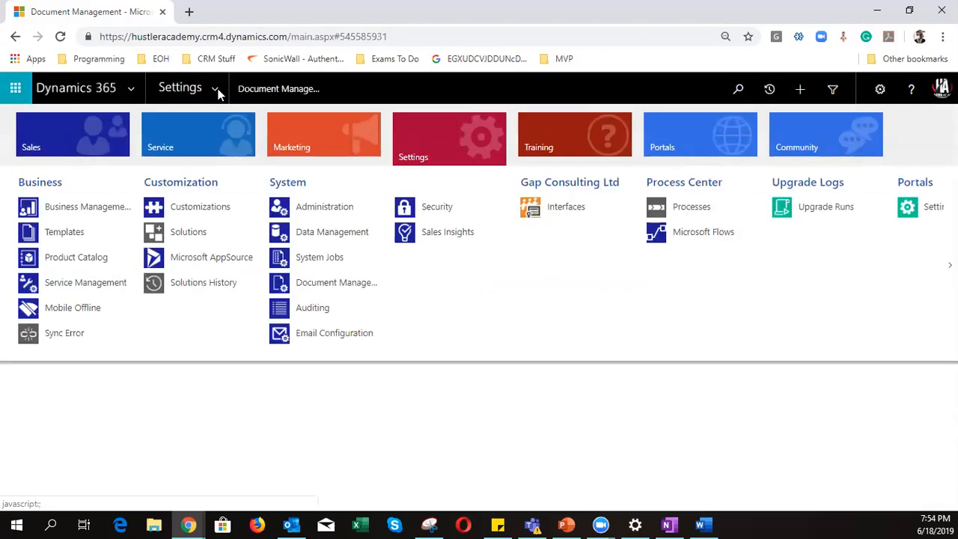
{"action": "left_click", "coordinate": [63, 132]}
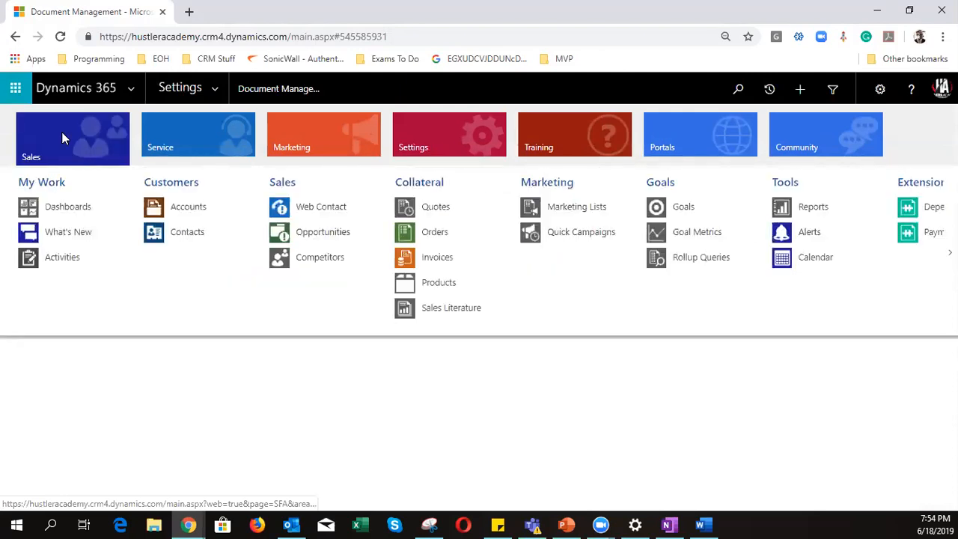
{"action": "left_click", "coordinate": [184, 230]}
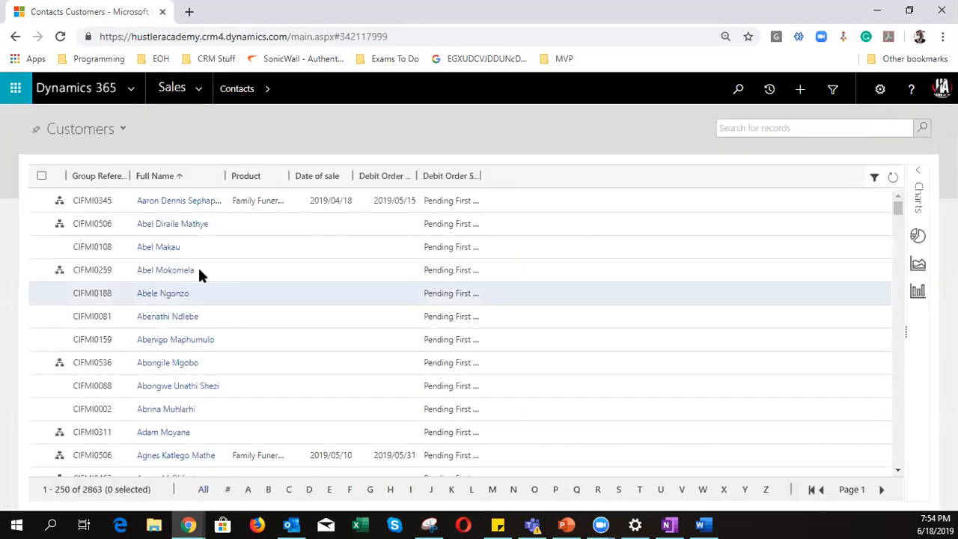
{"action": "left_click", "coordinate": [207, 226]}
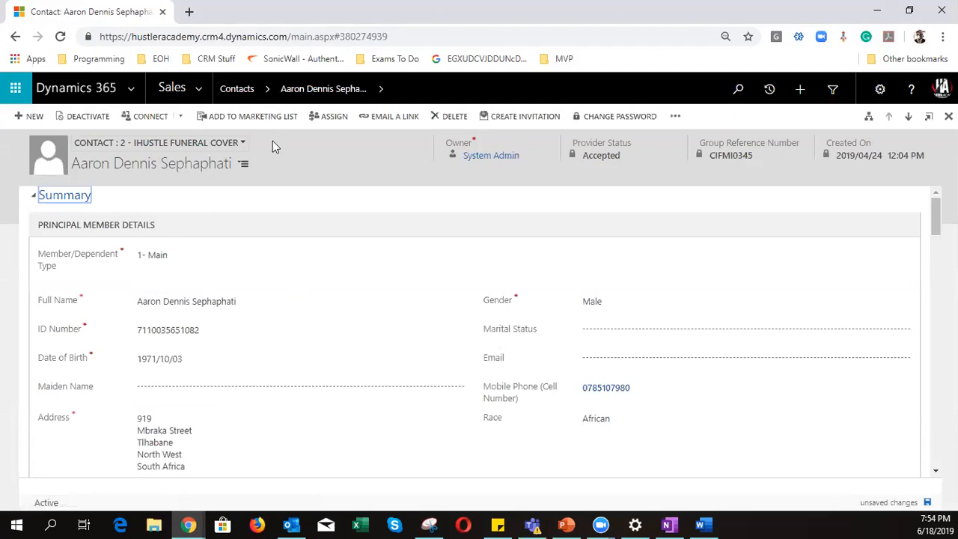
{"action": "left_click", "coordinate": [382, 90]}
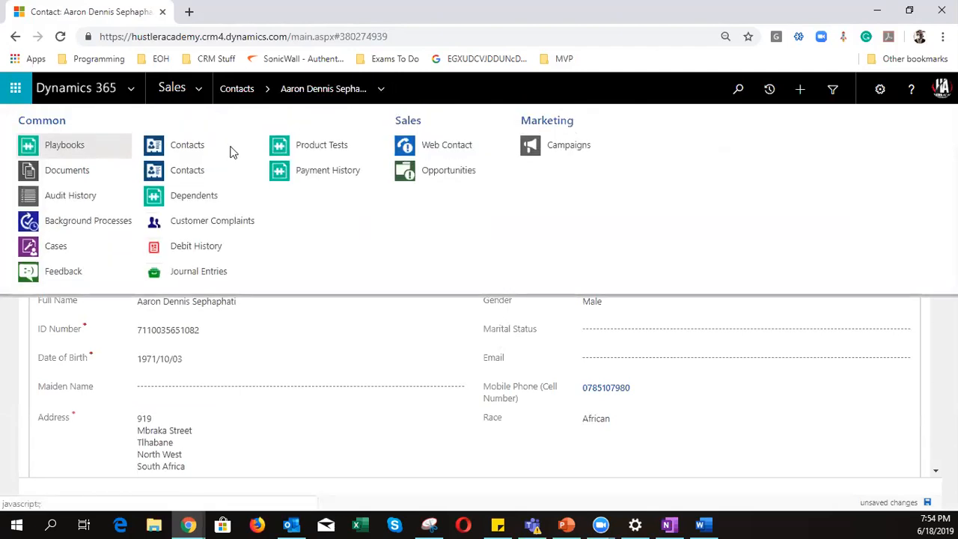
{"action": "left_click", "coordinate": [60, 170]}
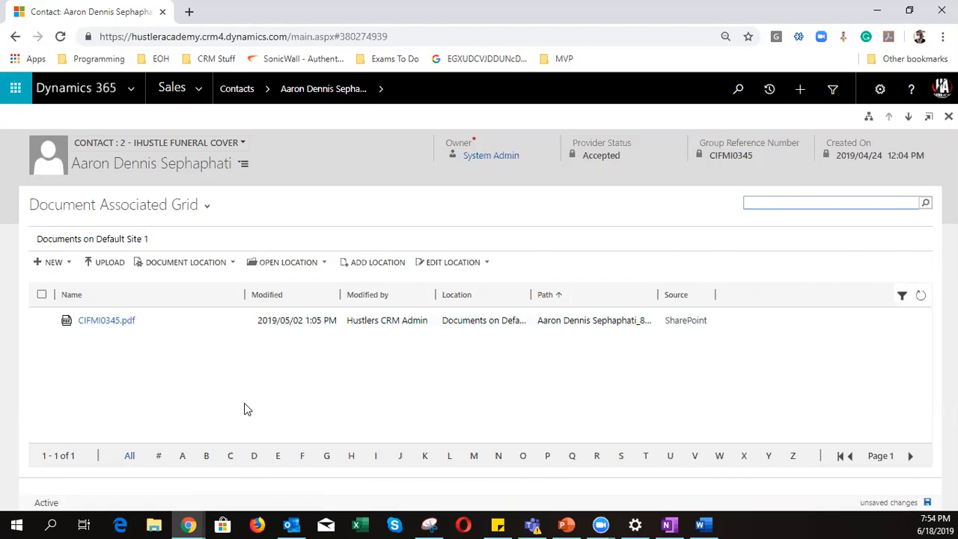
- Return to the contact's details form and check which contact forms are available
{"action": "left_click", "coordinate": [190, 90]}
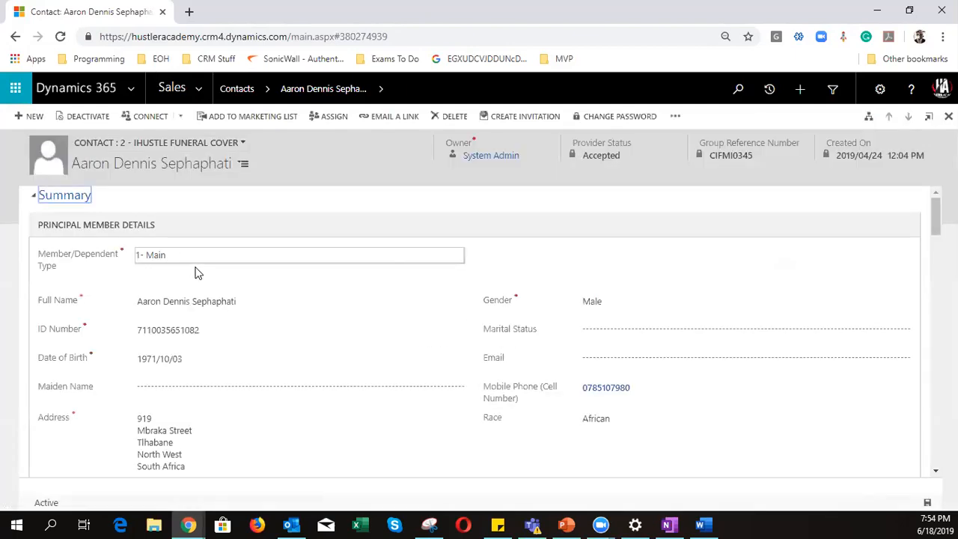
{"action": "left_click", "coordinate": [171, 143]}
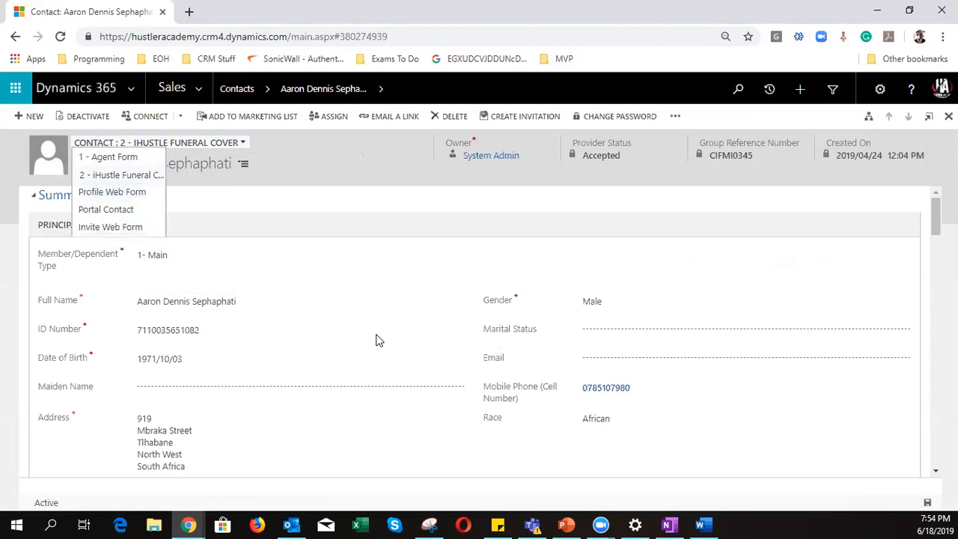
{"action": "scroll", "coordinate": [479, 330], "scroll_direction": "down", "scroll_amount": 1}
{"action": "scroll", "coordinate": [476, 330], "scroll_direction": "down", "scroll_amount": 20}
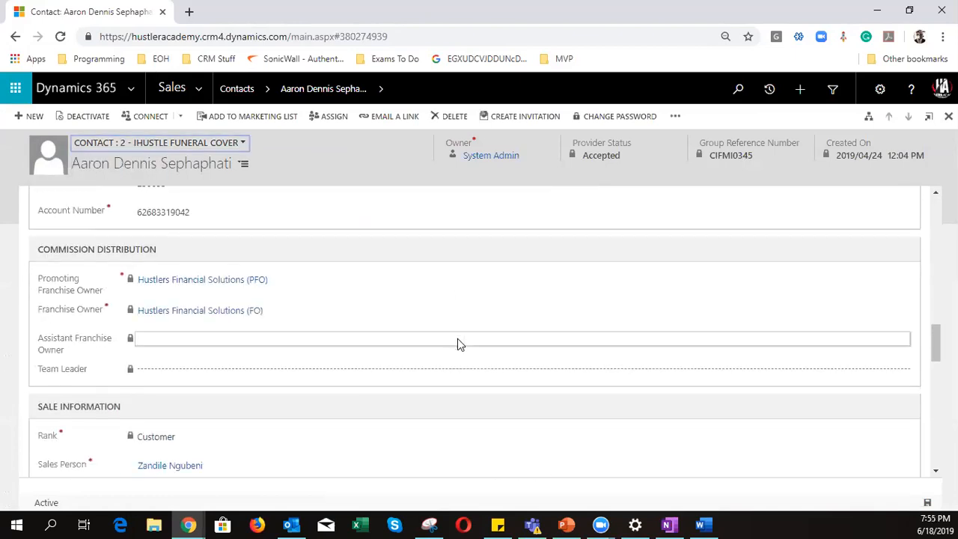
{"action": "scroll", "coordinate": [460, 344], "scroll_direction": "down", "scroll_amount": 1}
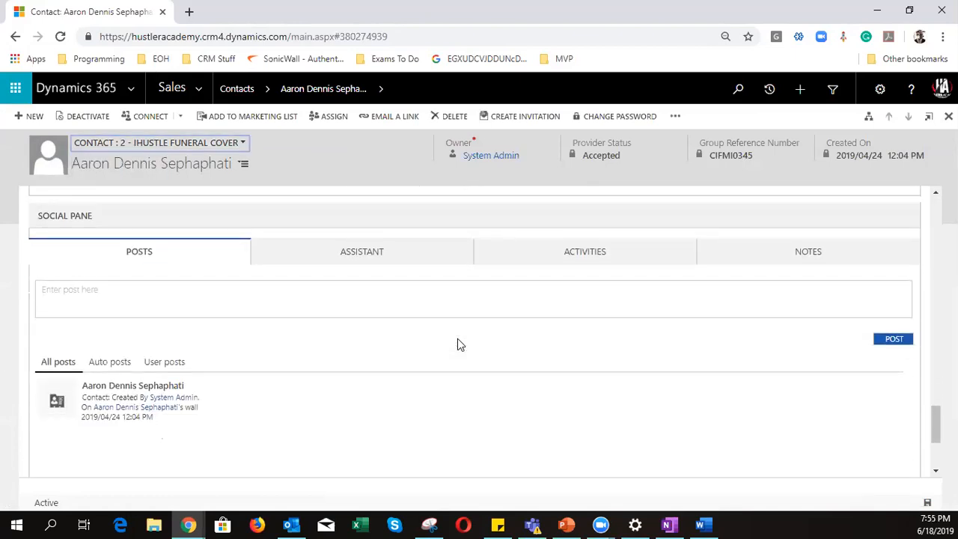
- Switch the Social Pane to Notes, start a new note, then minimize the contact window
{"action": "left_click", "coordinate": [806, 252]}
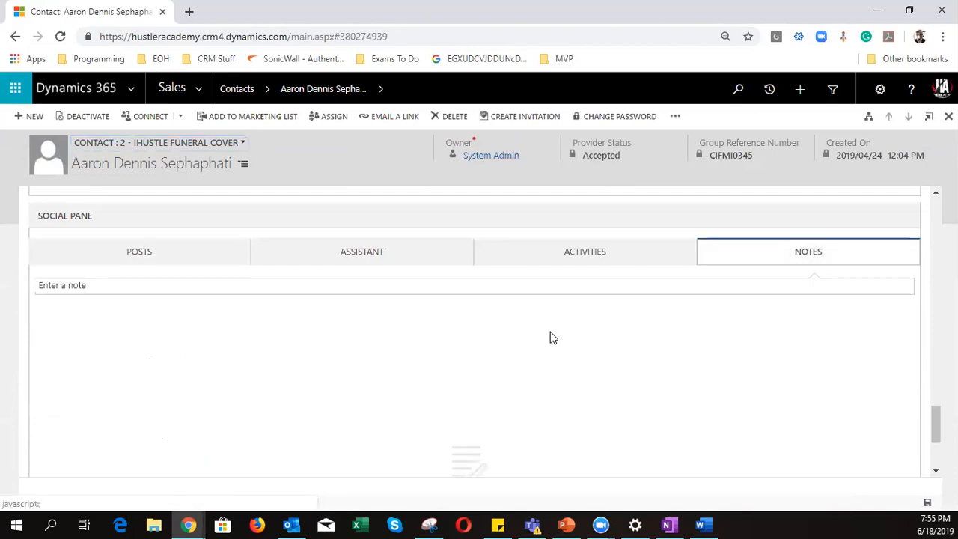
{"action": "left_click", "coordinate": [385, 283]}
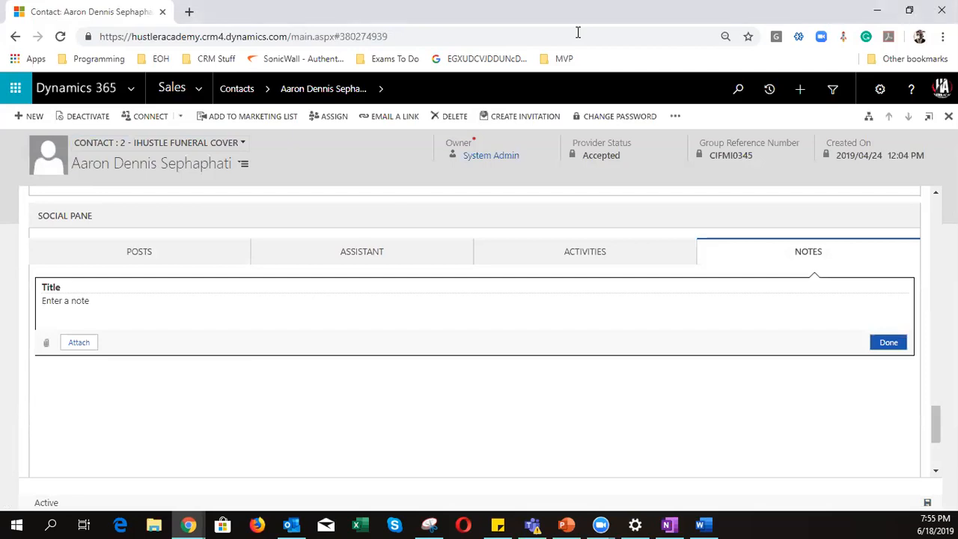
{"action": "left_click", "coordinate": [876, 12]}
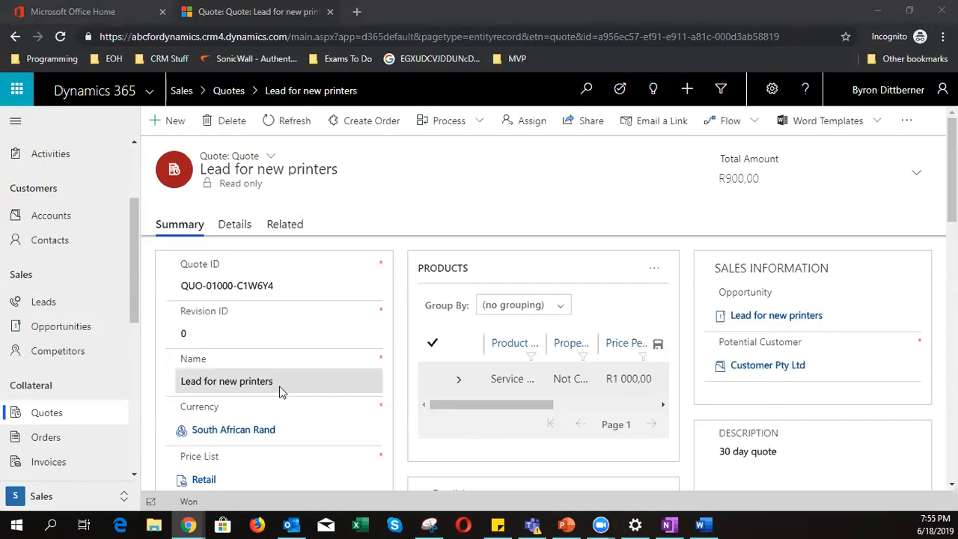
- Open Advanced Settings from the gear menu
{"action": "scroll", "coordinate": [281, 392], "scroll_direction": "down", "scroll_amount": 1}
{"action": "scroll", "coordinate": [279, 388], "scroll_direction": "up", "scroll_amount": 1}
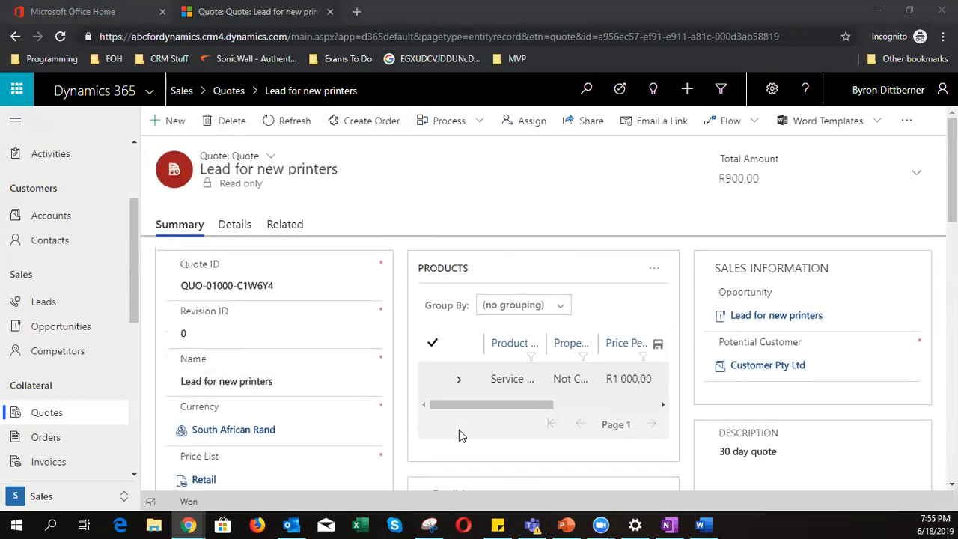
{"action": "left_click", "coordinate": [772, 91]}
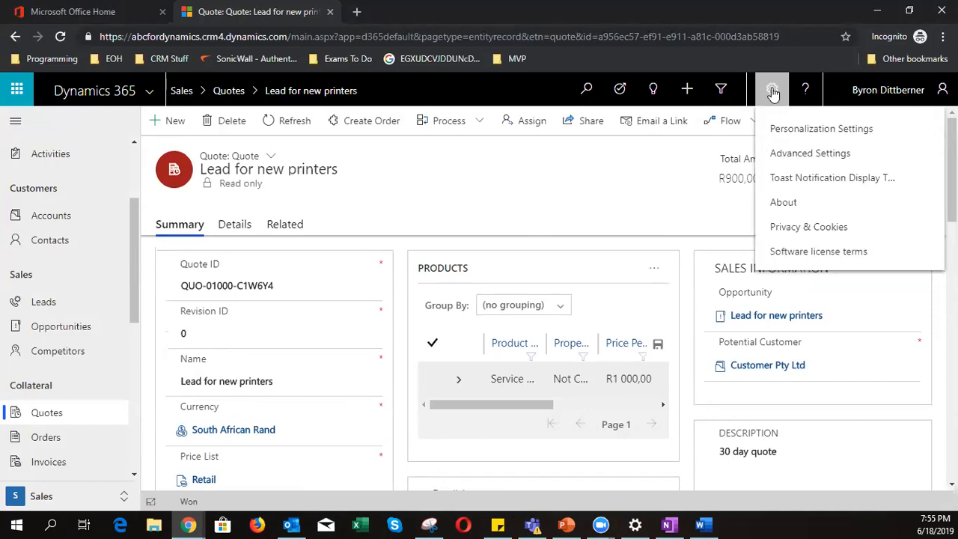
{"action": "left_click", "coordinate": [796, 155]}
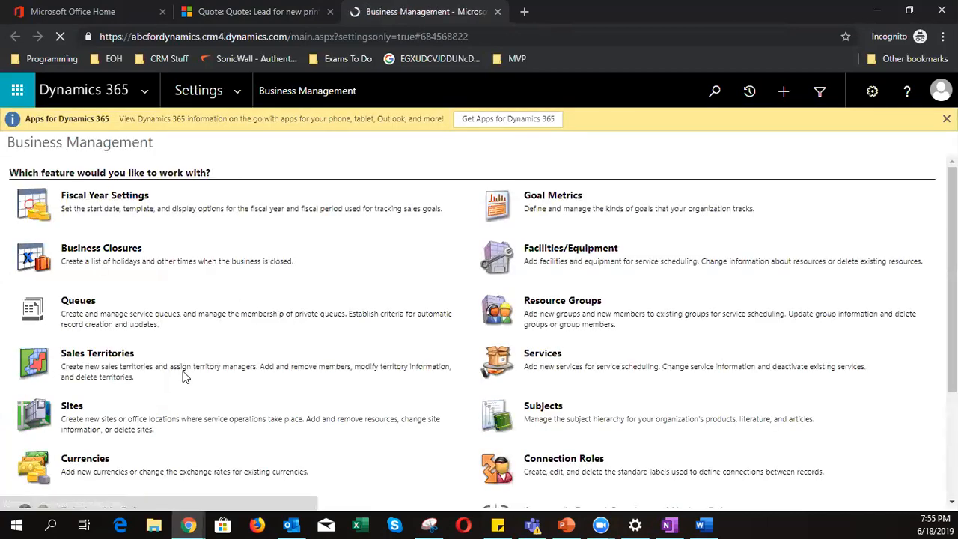
- Go to Settings > Data Management, then Settings > Document Management
{"action": "scroll", "coordinate": [182, 375], "scroll_direction": "down", "scroll_amount": 3}
{"action": "scroll", "coordinate": [182, 382], "scroll_direction": "up", "scroll_amount": 3}
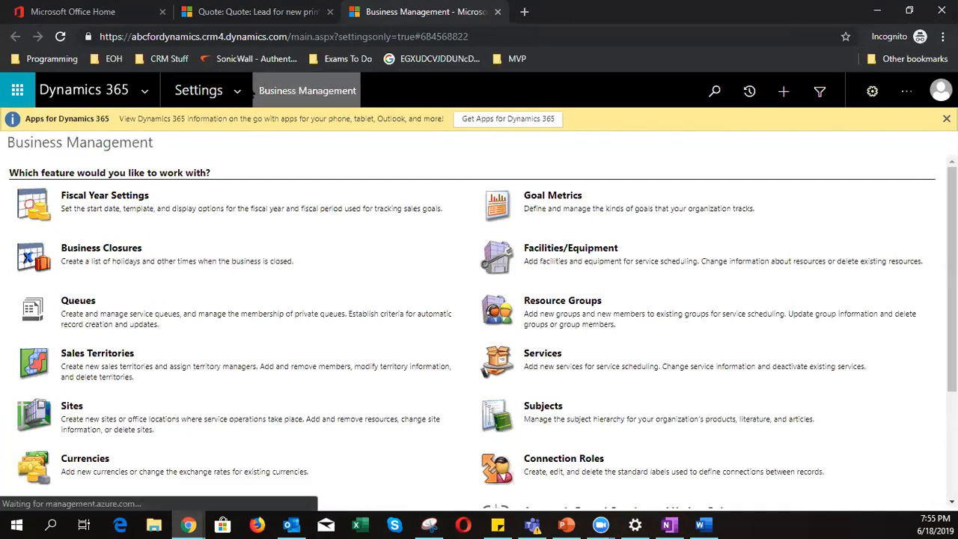
{"action": "left_click", "coordinate": [238, 93]}
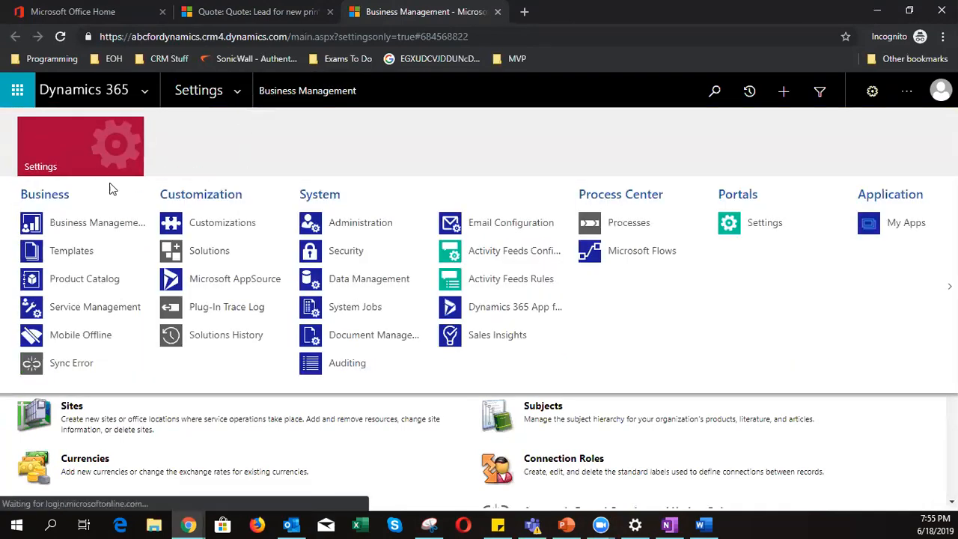
{"action": "left_click", "coordinate": [395, 283]}
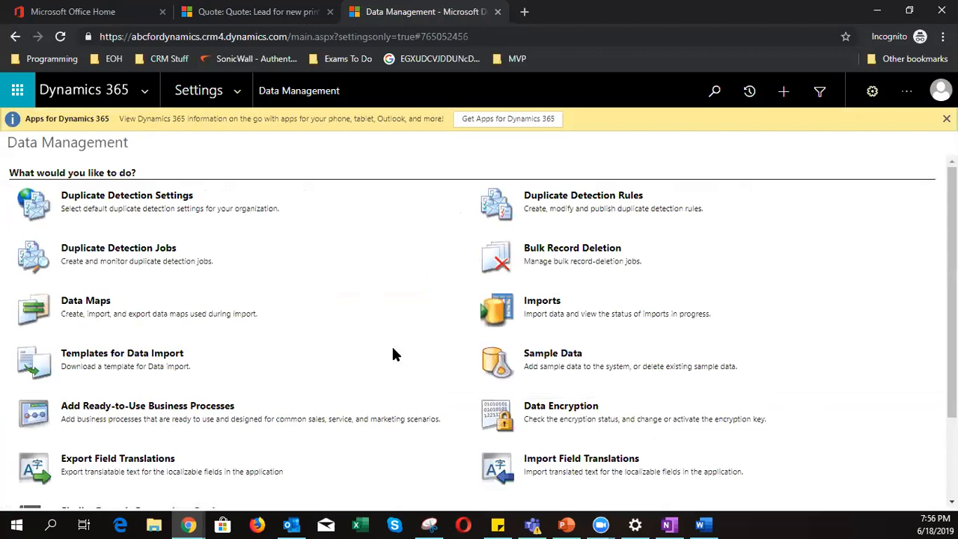
{"action": "left_click", "coordinate": [238, 91]}
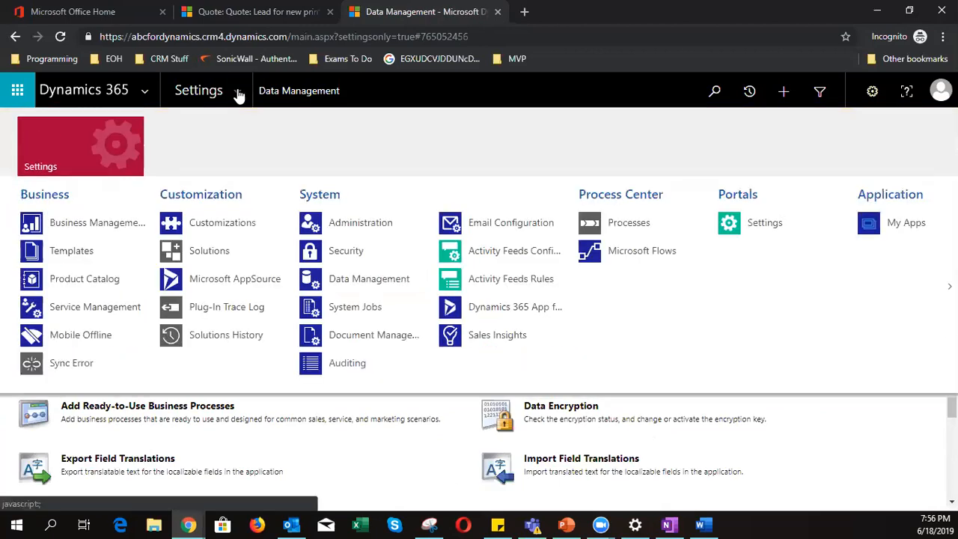
{"action": "left_click", "coordinate": [358, 334]}
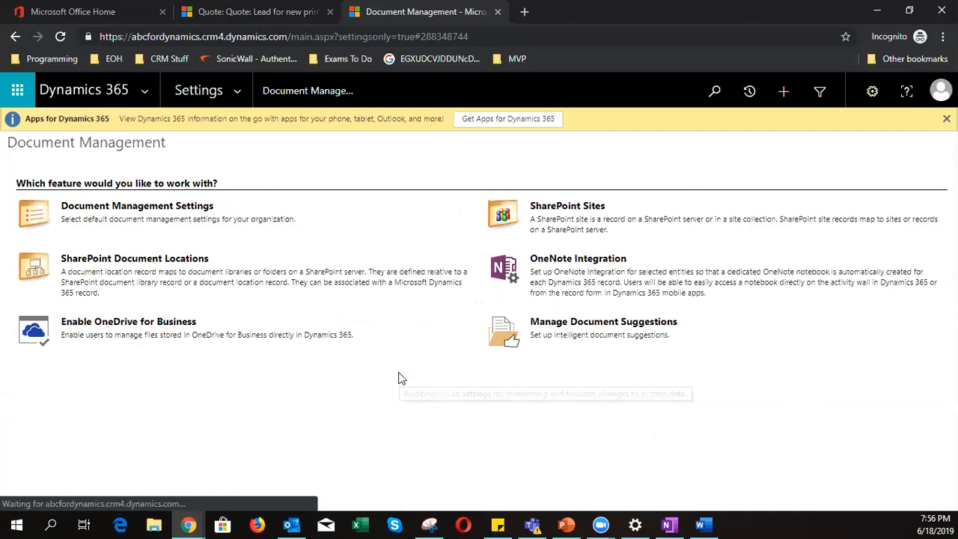
- In the Document Management Settings wizard, tick the Contact entity and continue to the next step
{"action": "left_click", "coordinate": [159, 214]}
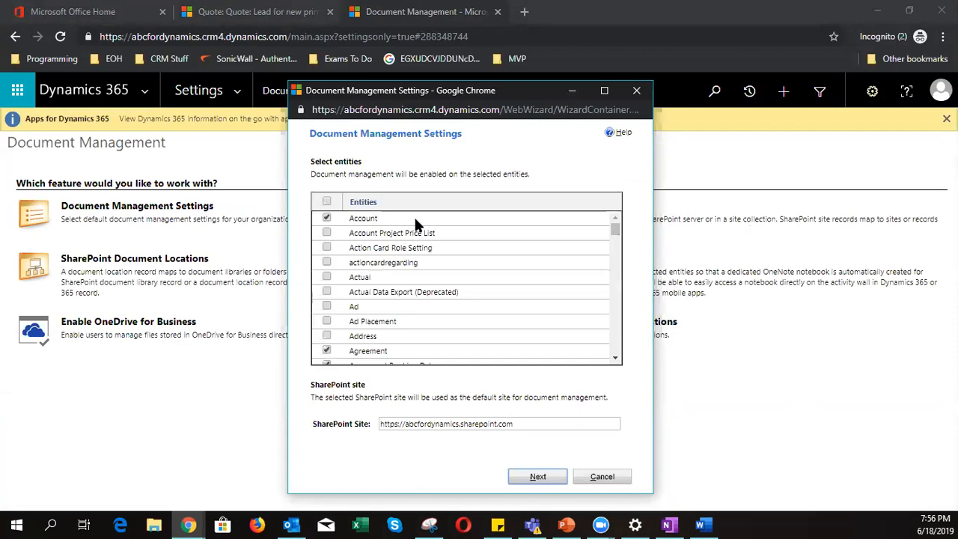
{"action": "scroll", "coordinate": [395, 284], "scroll_direction": "down", "scroll_amount": 3}
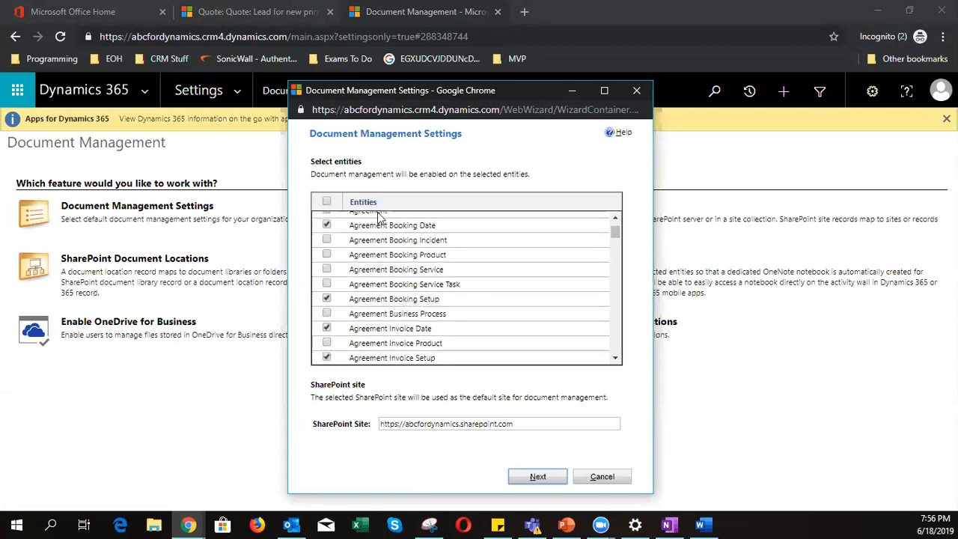
{"action": "scroll", "coordinate": [401, 310], "scroll_direction": "down", "scroll_amount": 9}
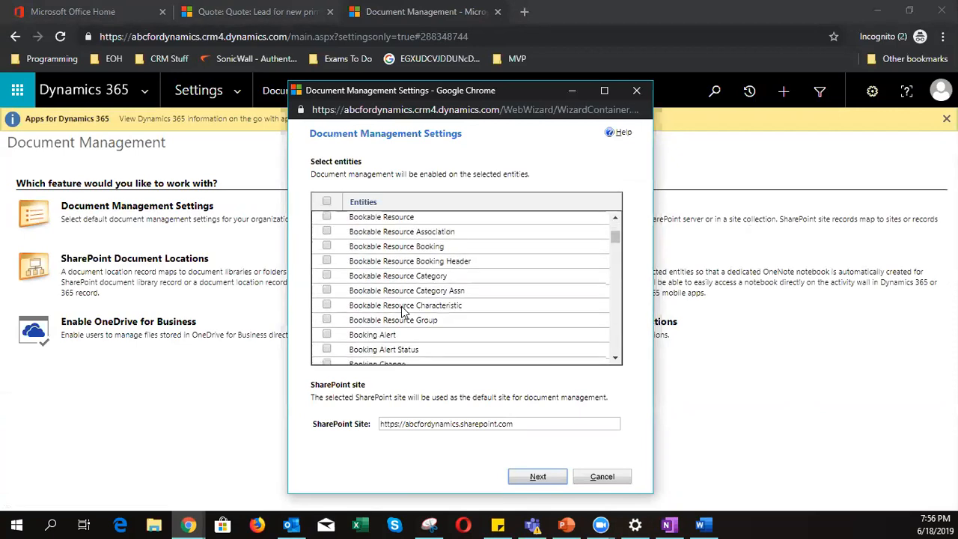
{"action": "scroll", "coordinate": [402, 310], "scroll_direction": "down", "scroll_amount": 5}
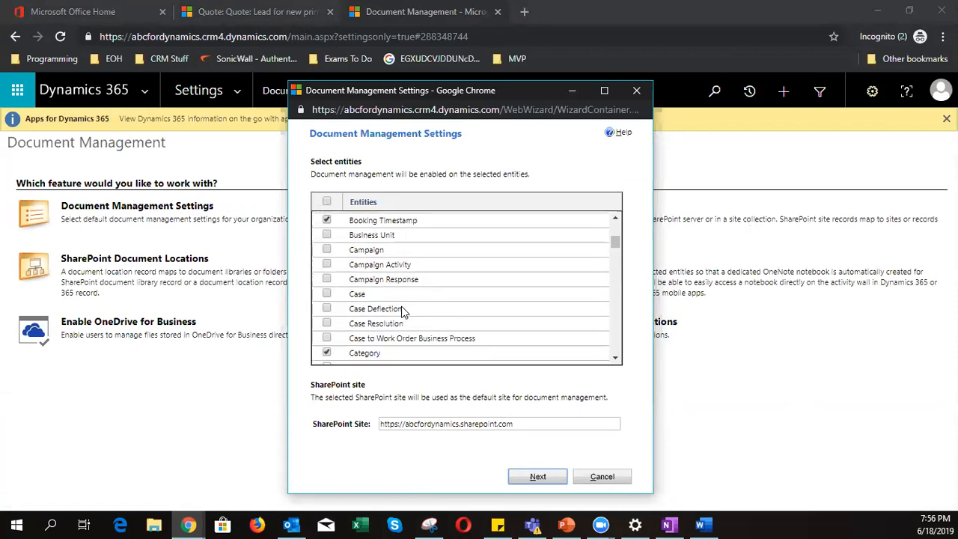
{"action": "scroll", "coordinate": [402, 310], "scroll_direction": "down", "scroll_amount": 2}
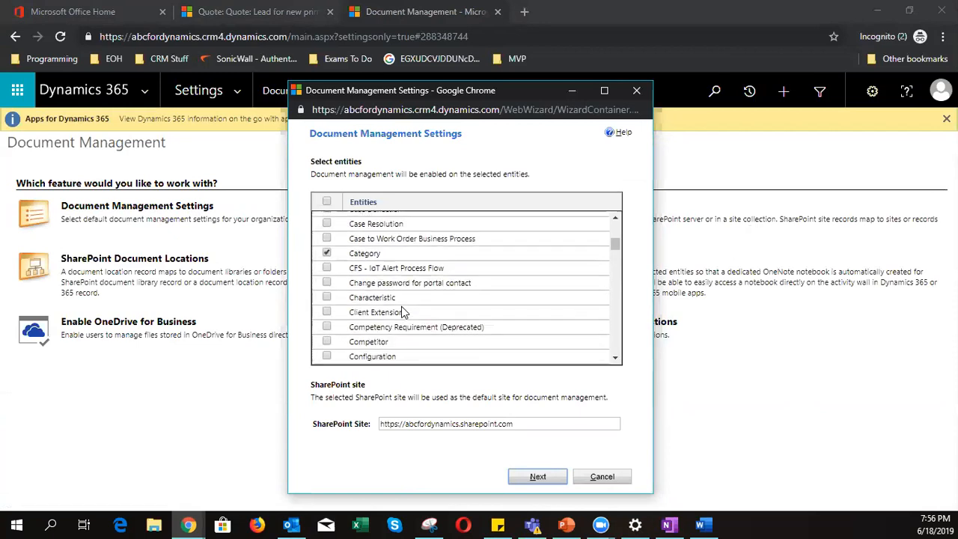
{"action": "scroll", "coordinate": [402, 310], "scroll_direction": "down", "scroll_amount": 2}
{"action": "left_click", "coordinate": [327, 315]}
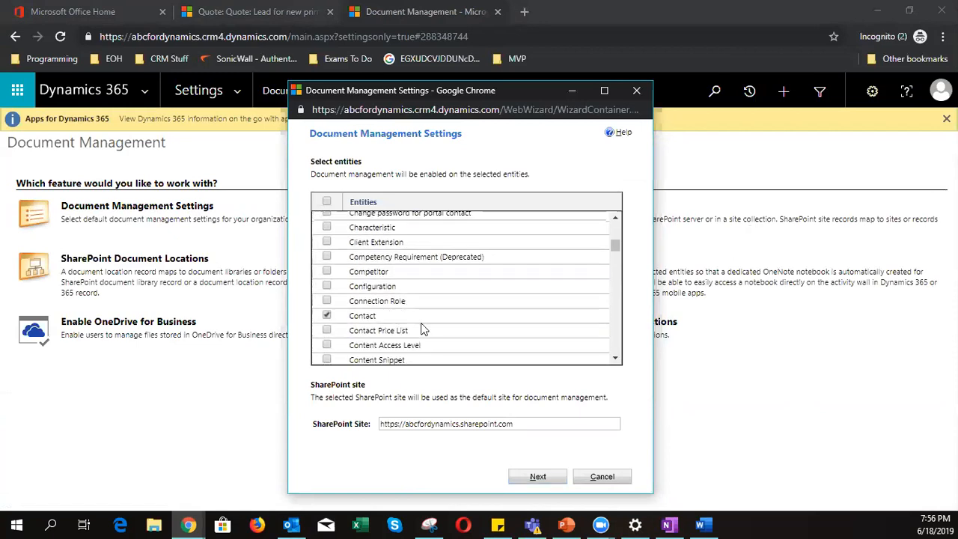
{"action": "left_click", "coordinate": [543, 477]}
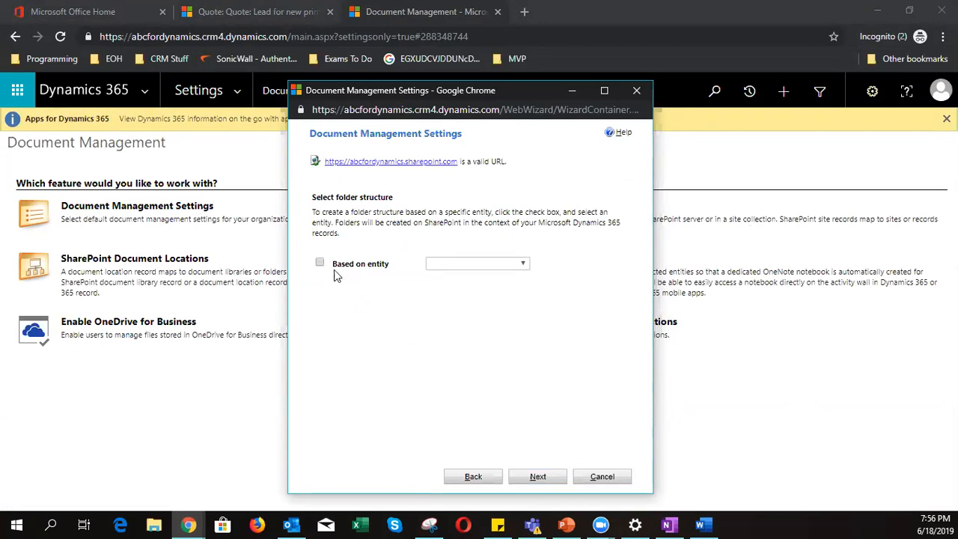
- Base the SharePoint folder structure on the Contact entity
{"action": "left_click", "coordinate": [320, 263]}
{"action": "left_click", "coordinate": [462, 262]}
{"action": "left_click", "coordinate": [456, 298]}
{"action": "left_click", "coordinate": [538, 477]}
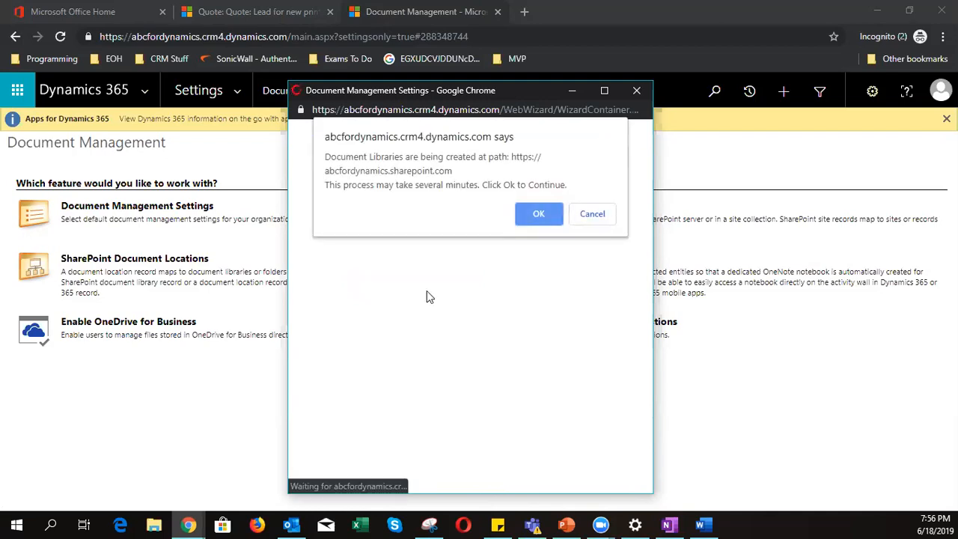
- Confirm library creation, review the 36 created libraries with none failed, and finish the wizard
{"action": "left_click", "coordinate": [547, 214]}
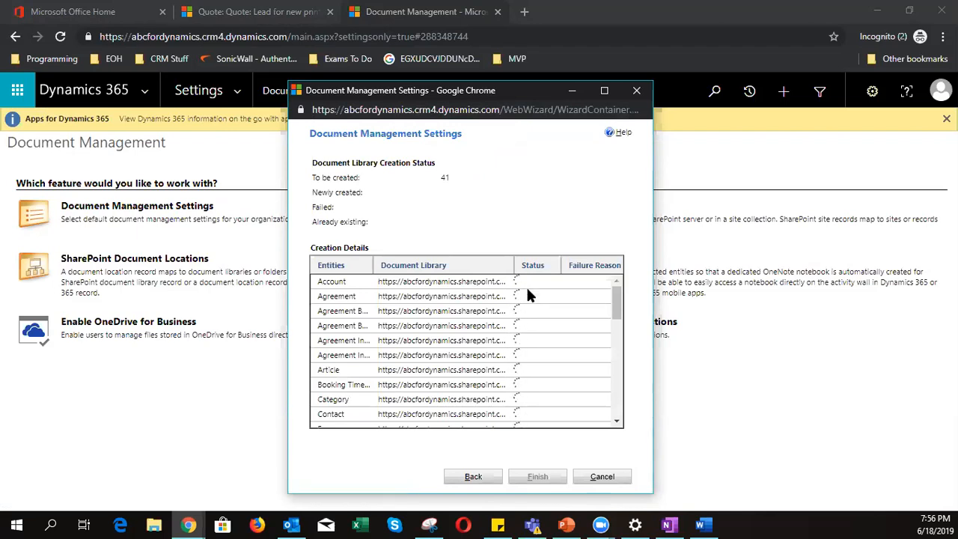
{"action": "scroll", "coordinate": [530, 349], "scroll_direction": "down", "scroll_amount": 8}
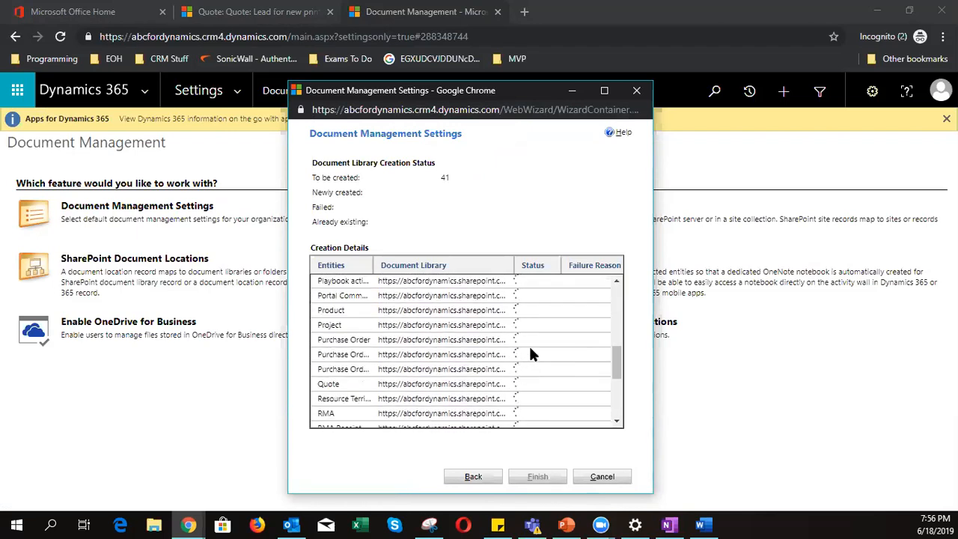
{"action": "scroll", "coordinate": [534, 356], "scroll_direction": "down", "scroll_amount": 6}
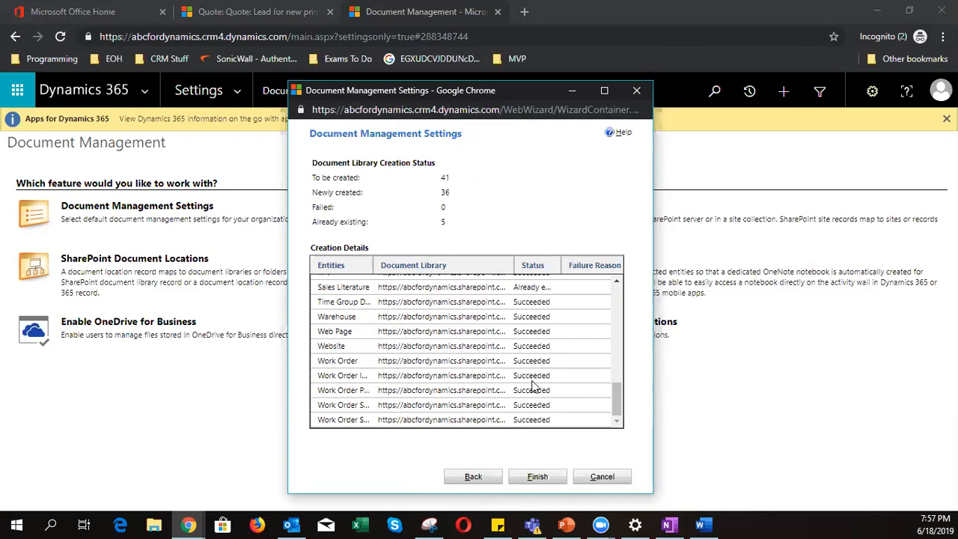
{"action": "scroll", "coordinate": [533, 385], "scroll_direction": "up", "scroll_amount": 3}
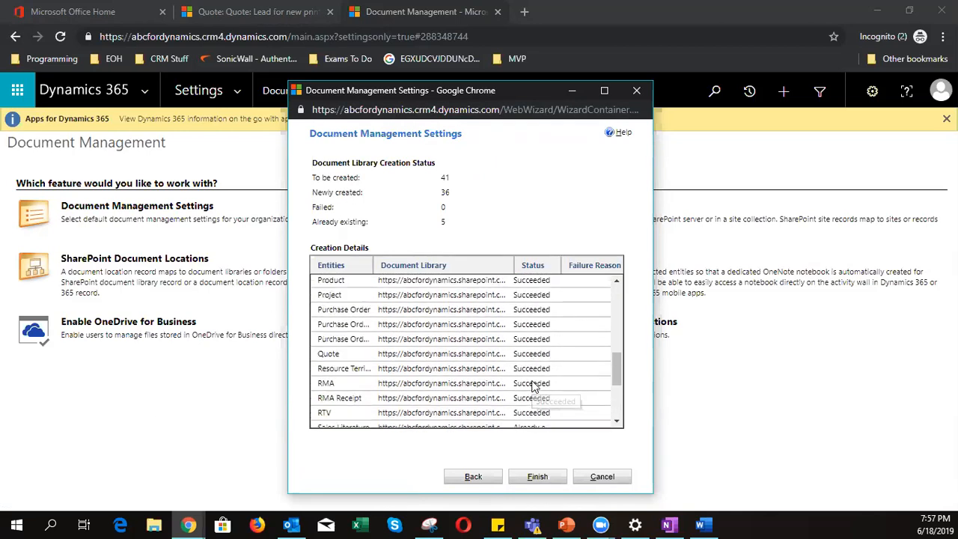
{"action": "scroll", "coordinate": [536, 381], "scroll_direction": "up", "scroll_amount": 8}
{"action": "scroll", "coordinate": [543, 376], "scroll_direction": "down", "scroll_amount": 10}
{"action": "scroll", "coordinate": [542, 375], "scroll_direction": "down", "scroll_amount": 2}
{"action": "left_click", "coordinate": [540, 478]}
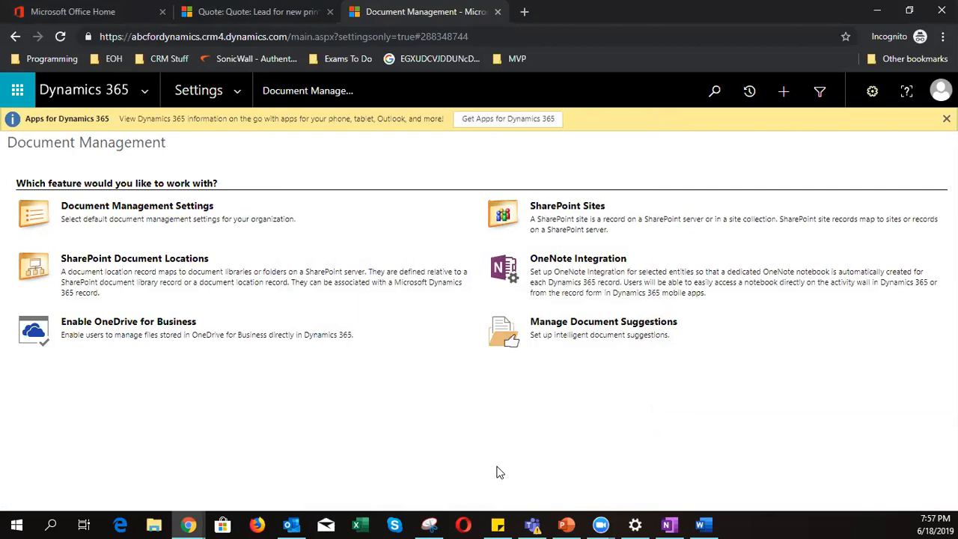
- Browse the installed Solutions list in Settings, then go to Settings > Customizations
{"action": "left_click", "coordinate": [241, 99]}
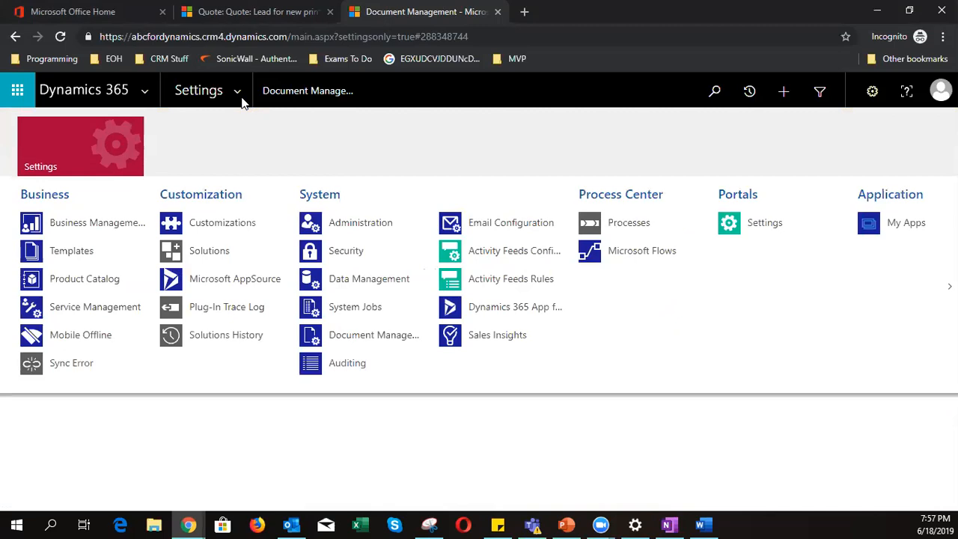
{"action": "left_click", "coordinate": [225, 250]}
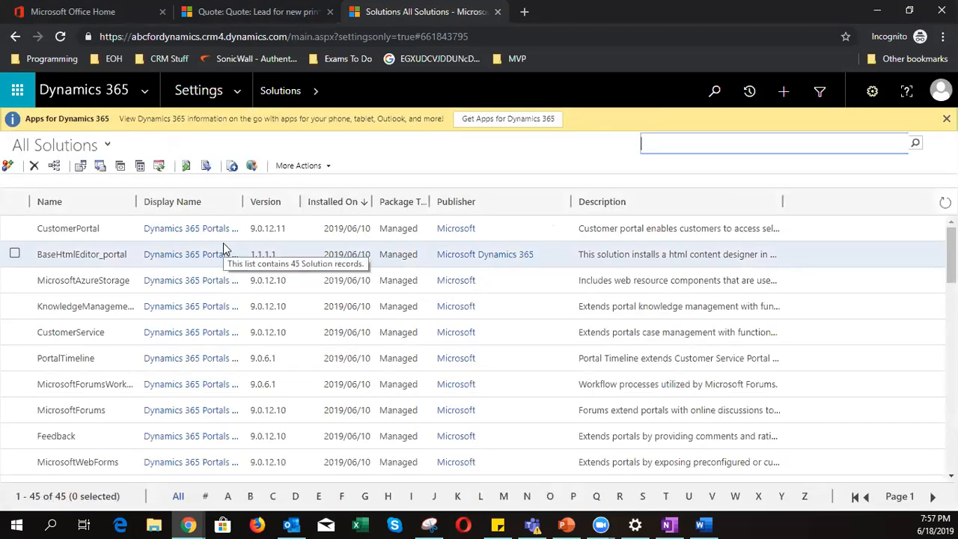
{"action": "scroll", "coordinate": [212, 292], "scroll_direction": "down", "scroll_amount": 4}
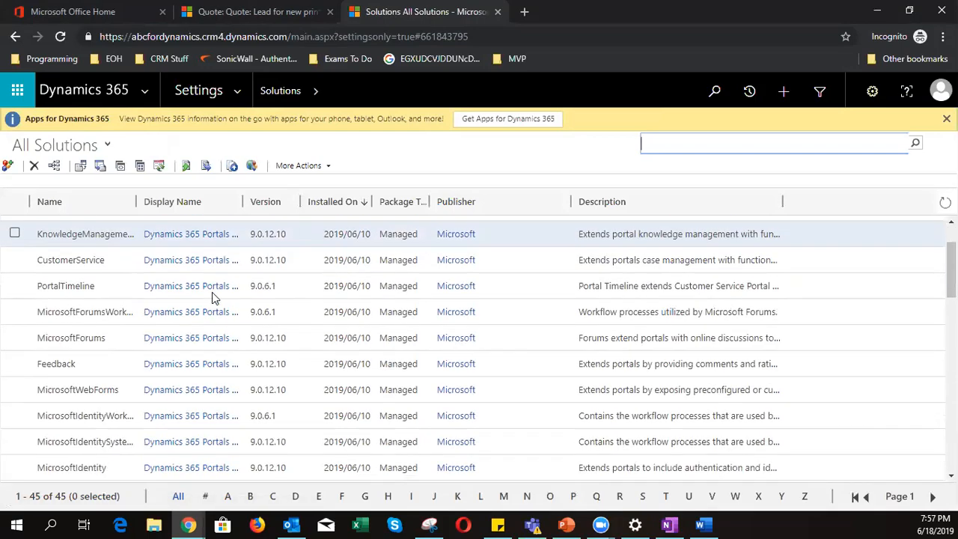
{"action": "scroll", "coordinate": [213, 296], "scroll_direction": "down", "scroll_amount": 7}
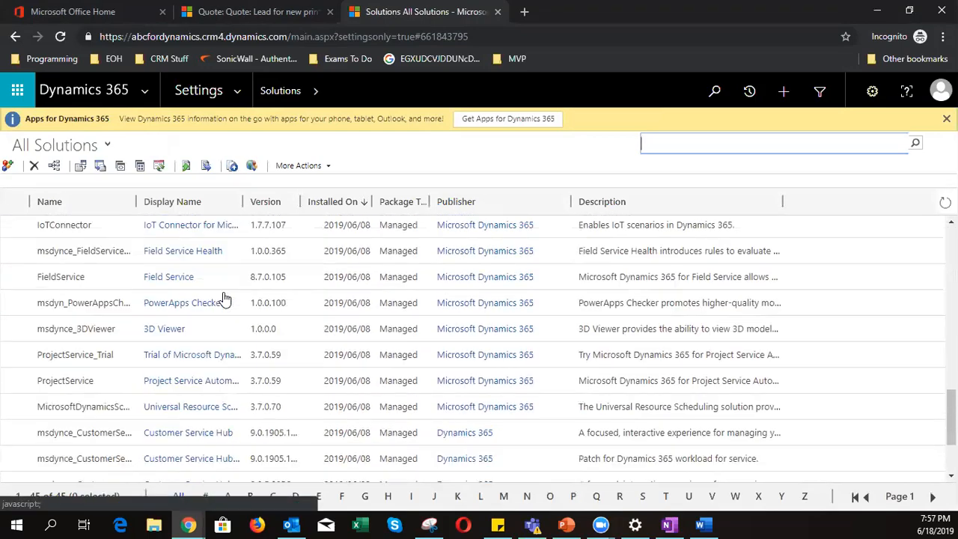
{"action": "scroll", "coordinate": [224, 294], "scroll_direction": "up", "scroll_amount": 10}
{"action": "scroll", "coordinate": [228, 294], "scroll_direction": "down", "scroll_amount": 10}
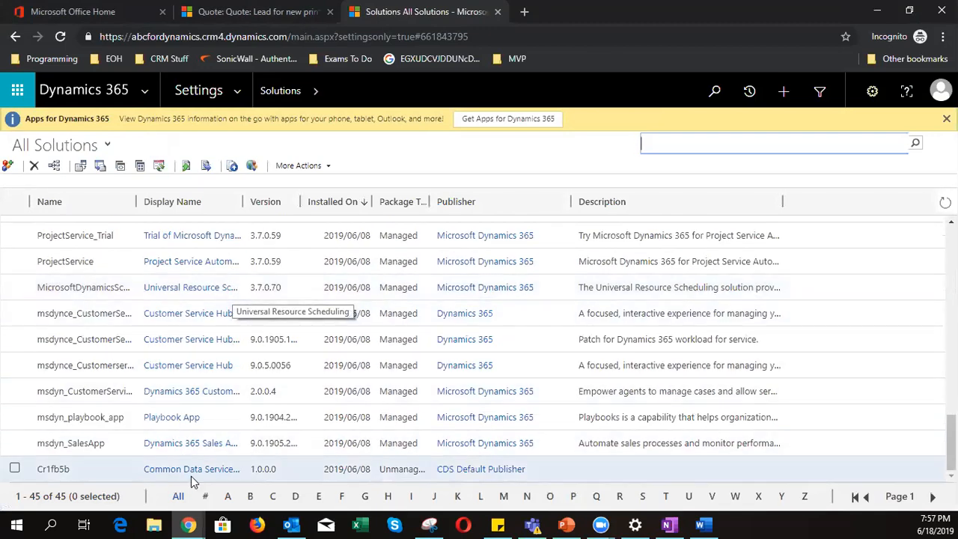
{"action": "scroll", "coordinate": [186, 372], "scroll_direction": "up", "scroll_amount": 10}
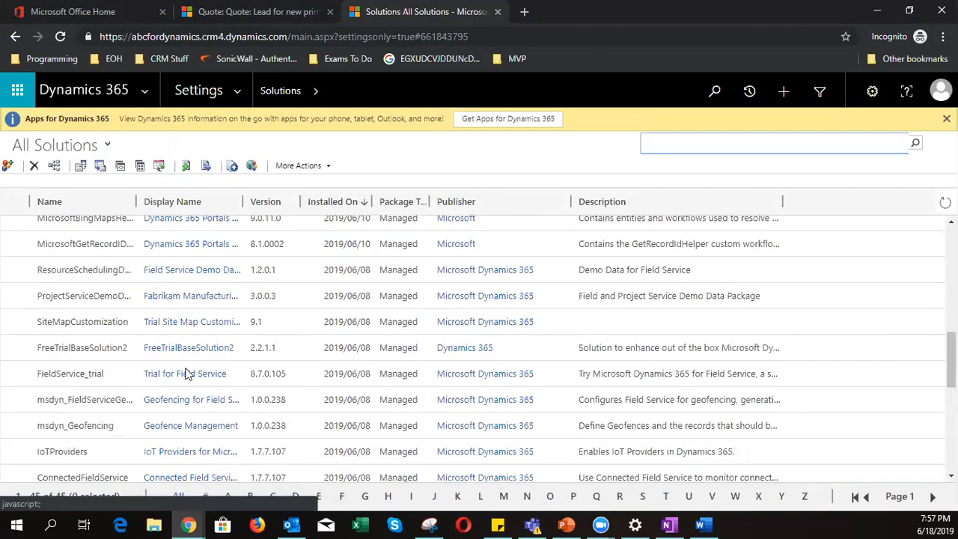
{"action": "left_click", "coordinate": [238, 91]}
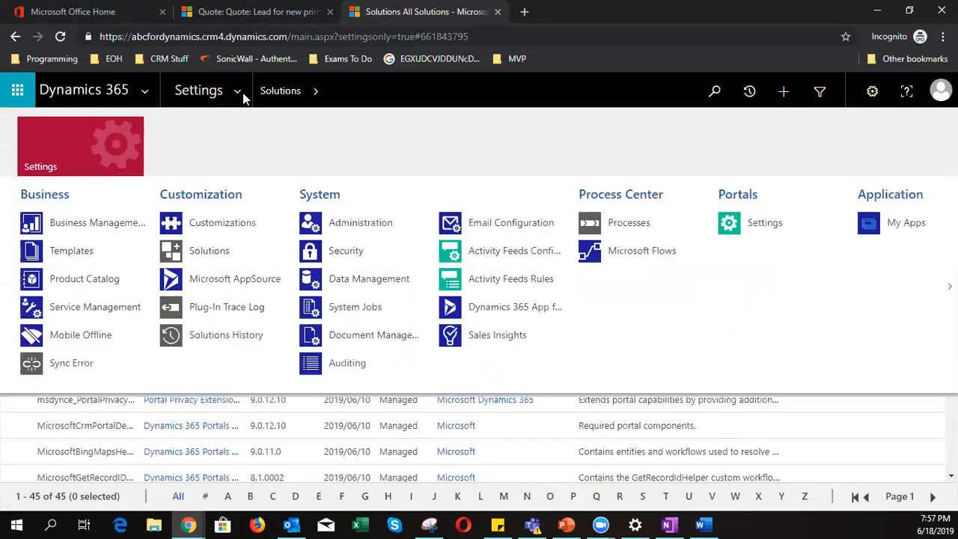
{"action": "left_click", "coordinate": [239, 219]}
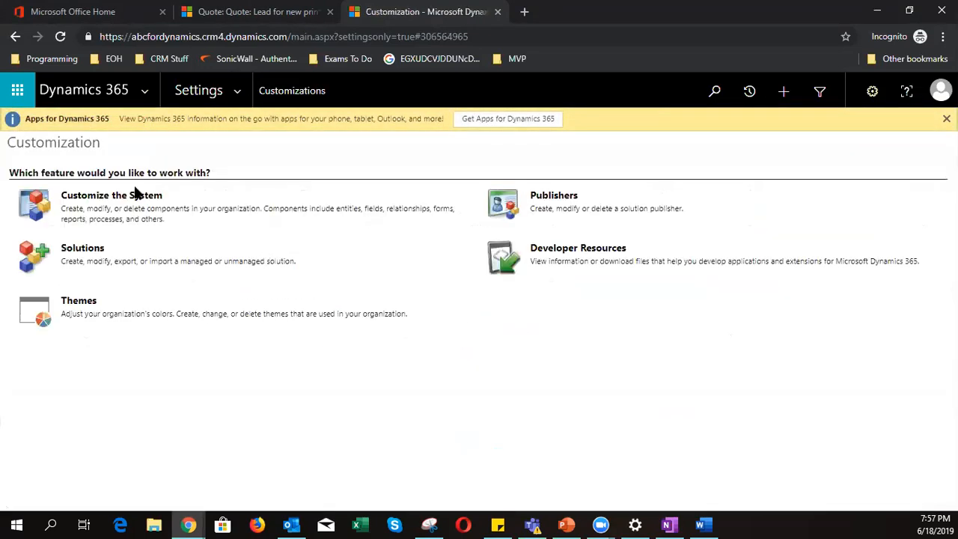
- Open Customize the System's Default Solution, expand Entities and select Contact
{"action": "left_click", "coordinate": [137, 195]}
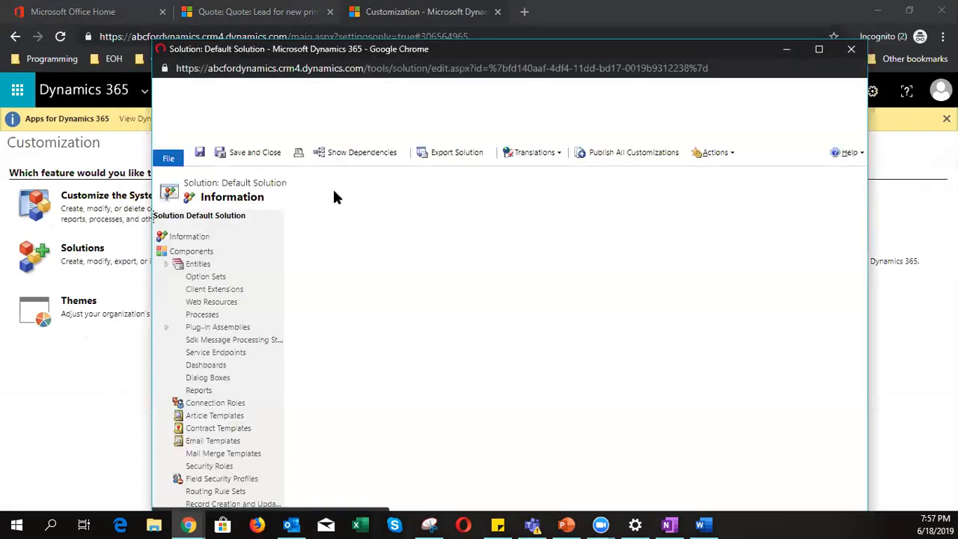
{"action": "left_click", "coordinate": [166, 266]}
{"action": "scroll", "coordinate": [220, 270], "scroll_direction": "down", "scroll_amount": 10}
{"action": "scroll", "coordinate": [229, 278], "scroll_direction": "down", "scroll_amount": 15}
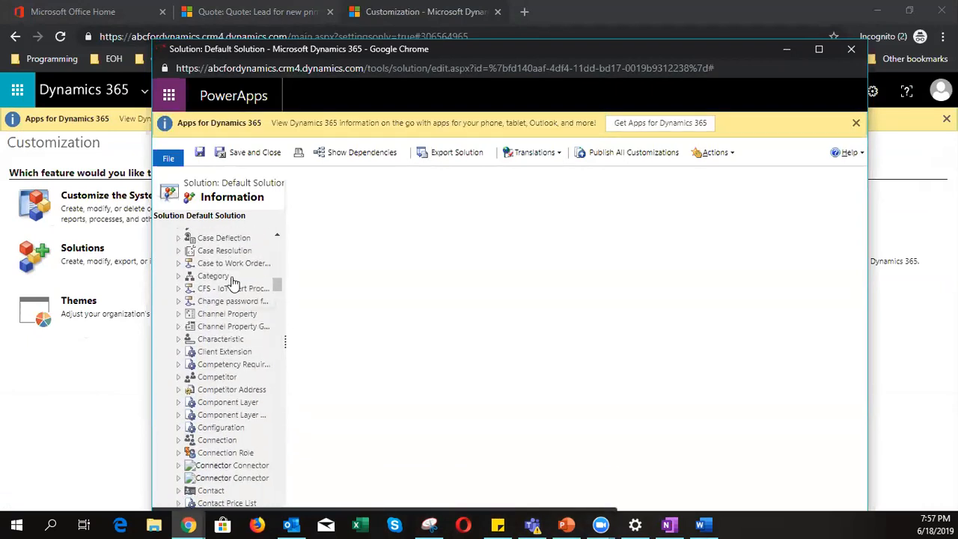
{"action": "scroll", "coordinate": [236, 285], "scroll_direction": "up", "scroll_amount": 2}
{"action": "scroll", "coordinate": [247, 307], "scroll_direction": "down", "scroll_amount": 5}
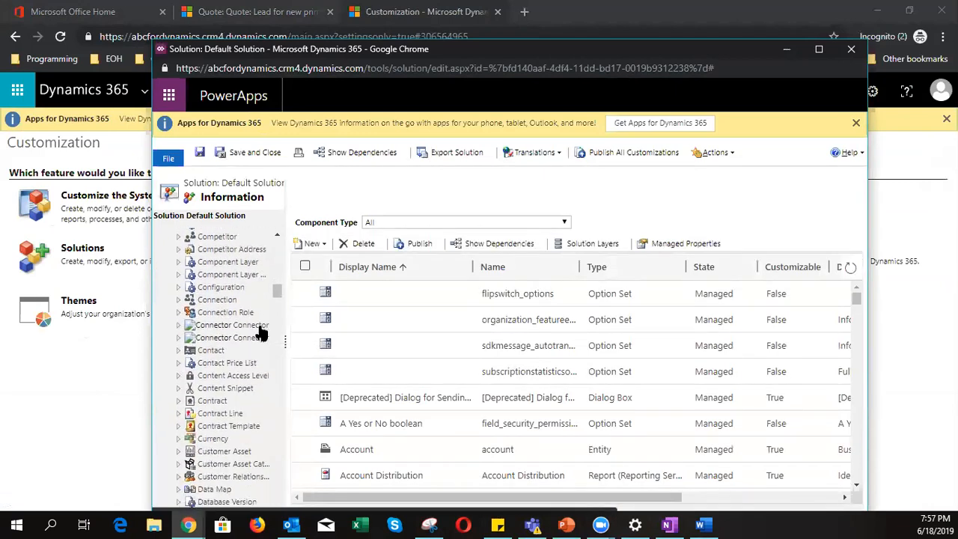
{"action": "left_click", "coordinate": [191, 350]}
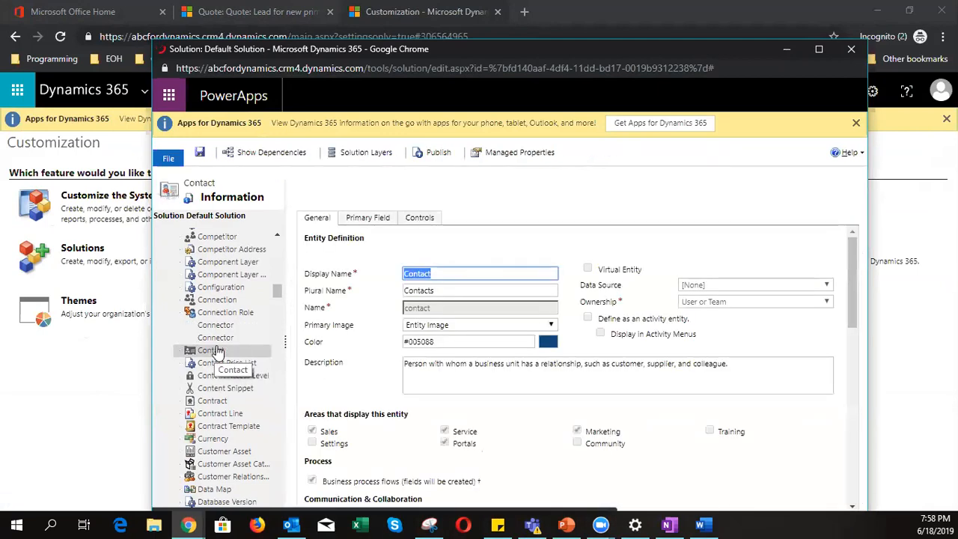
- Check Contact's Document management setting, tick OneNote Integration and Access Teams, then leave without saving
{"action": "scroll", "coordinate": [337, 367], "scroll_direction": "down", "scroll_amount": 3}
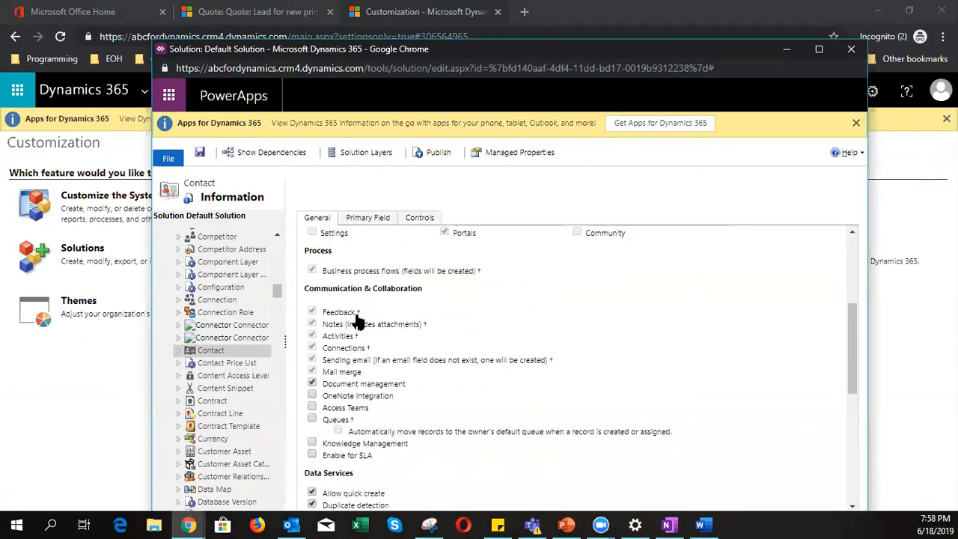
{"action": "left_click_drag", "start_coordinate": [323, 384], "coordinate": [407, 390]}
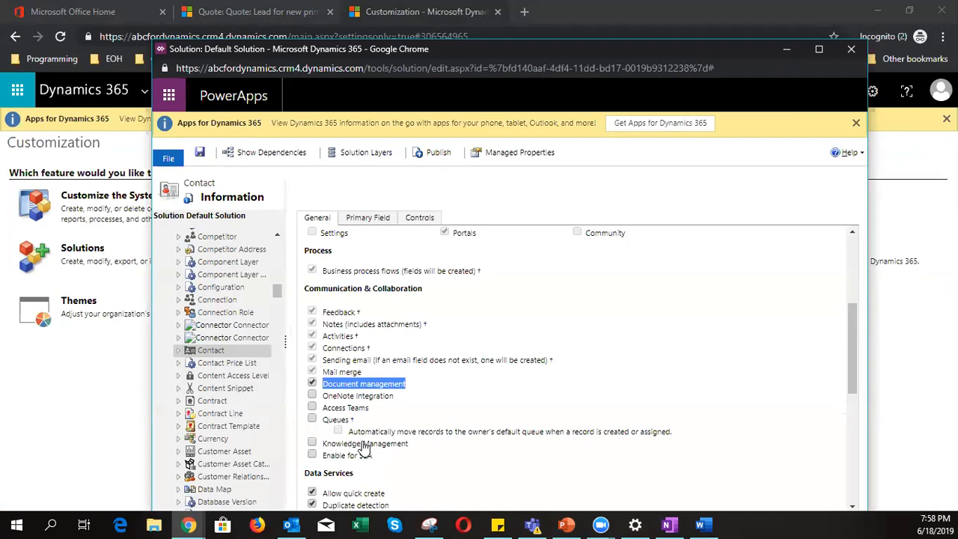
{"action": "left_click", "coordinate": [312, 396]}
{"action": "left_click", "coordinate": [312, 407]}
{"action": "left_click", "coordinate": [852, 51]}
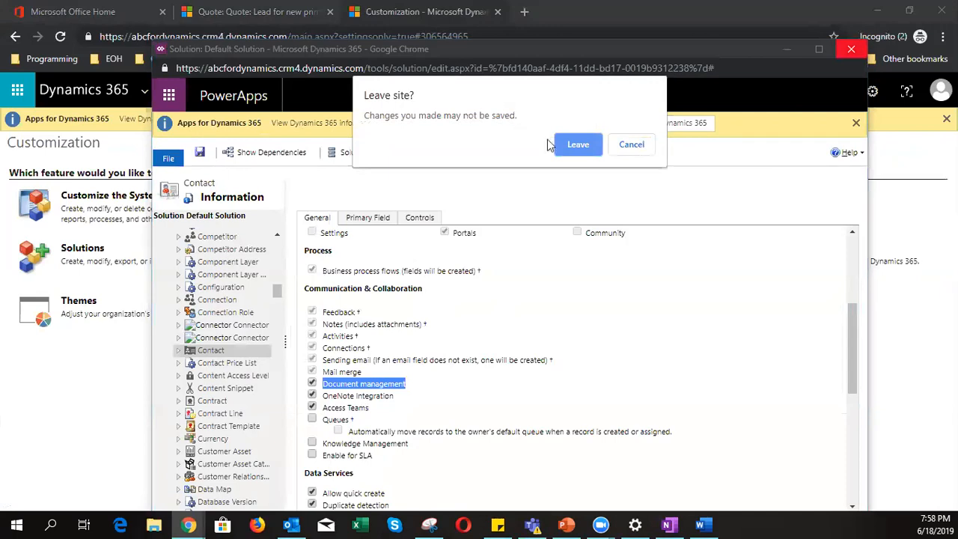
{"action": "key", "text": "Return"}
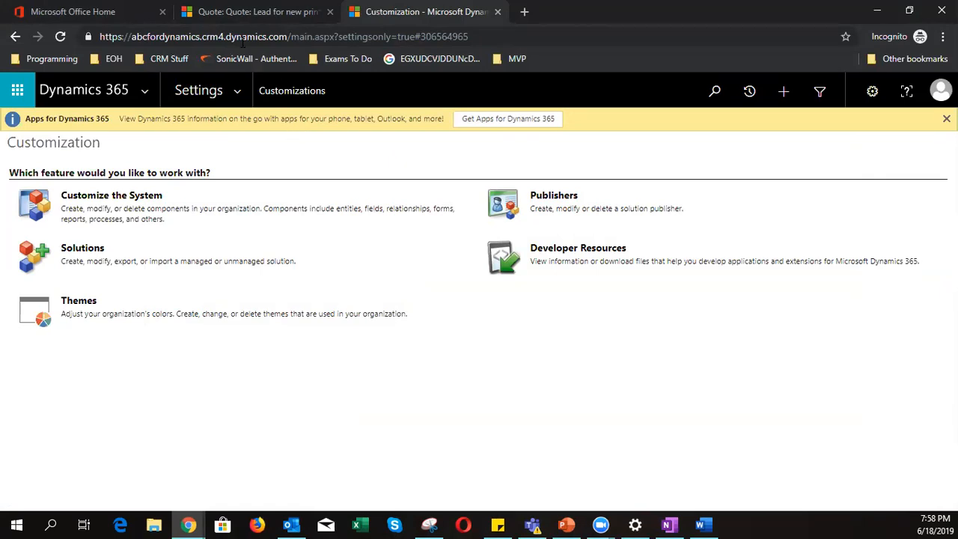
- Switch to the 'Lead for new printers' quote tab and scroll through its form
{"action": "left_click", "coordinate": [247, 12]}
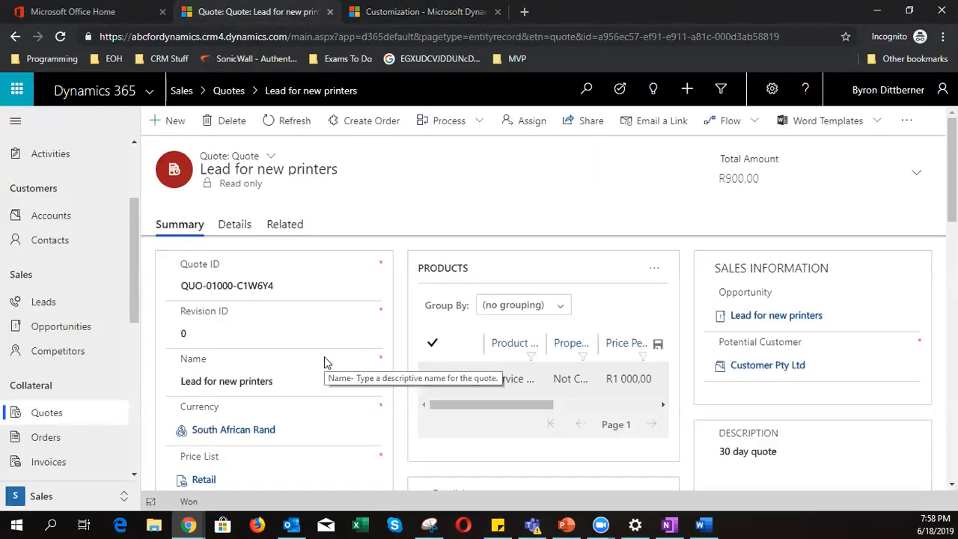
{"action": "scroll", "coordinate": [114, 381], "scroll_direction": "down", "scroll_amount": 1}
{"action": "scroll", "coordinate": [114, 382], "scroll_direction": "down", "scroll_amount": 1}
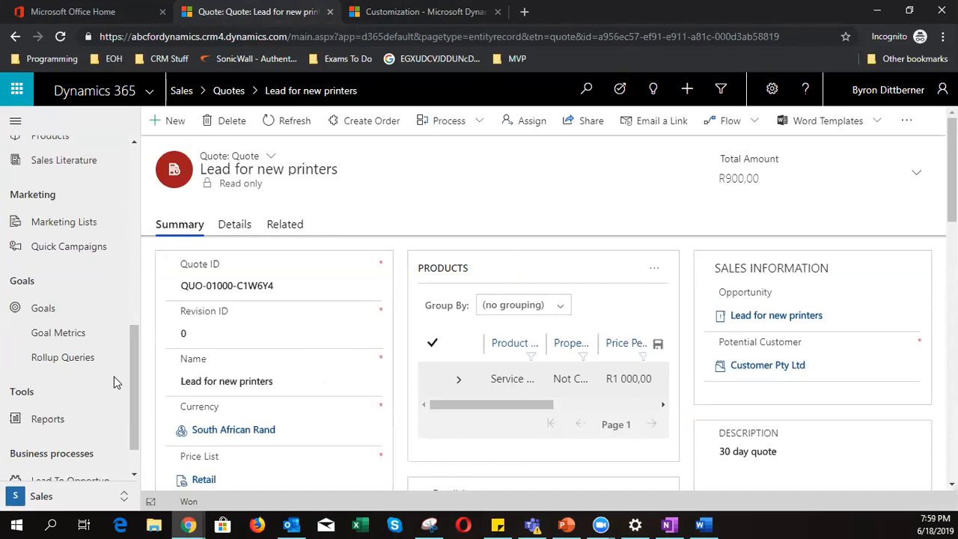
{"action": "scroll", "coordinate": [114, 378], "scroll_direction": "up", "scroll_amount": 1}
{"action": "scroll", "coordinate": [114, 382], "scroll_direction": "up", "scroll_amount": 1}
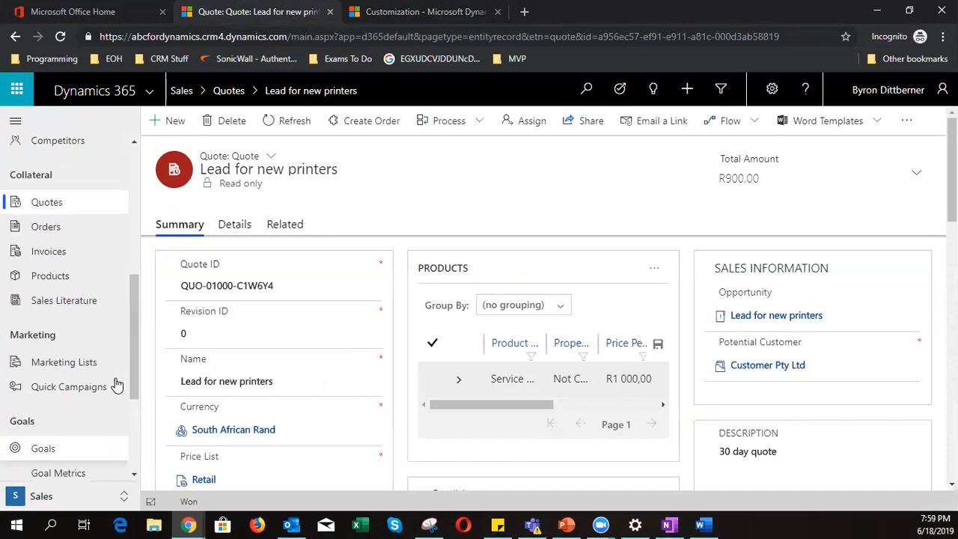
{"action": "scroll", "coordinate": [116, 385], "scroll_direction": "up", "scroll_amount": 2}
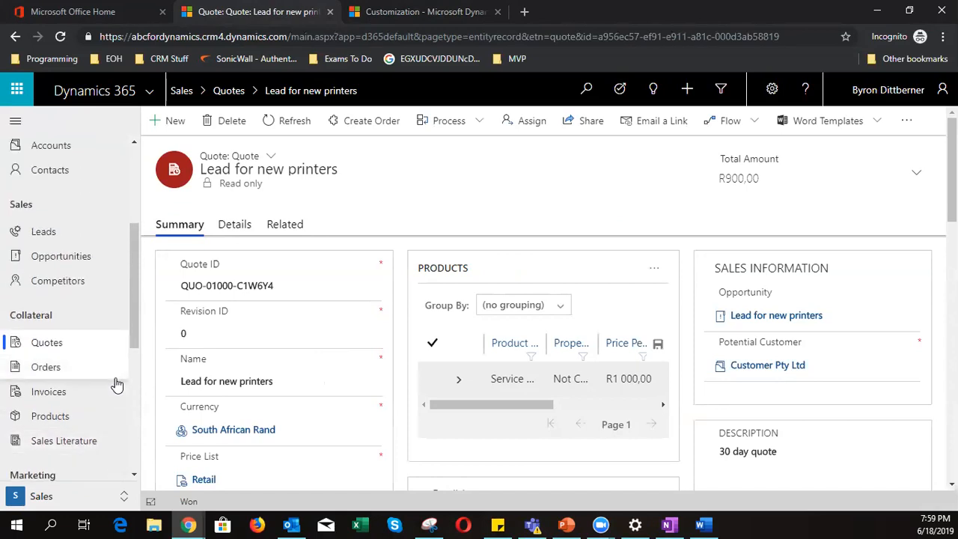
{"action": "scroll", "coordinate": [116, 384], "scroll_direction": "down", "scroll_amount": 5}
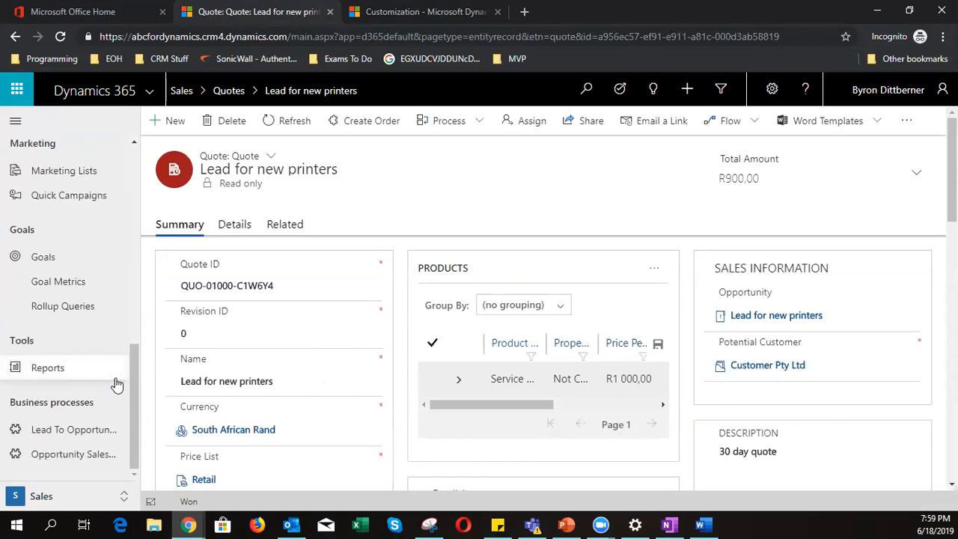
{"action": "scroll", "coordinate": [248, 361], "scroll_direction": "down", "scroll_amount": 5}
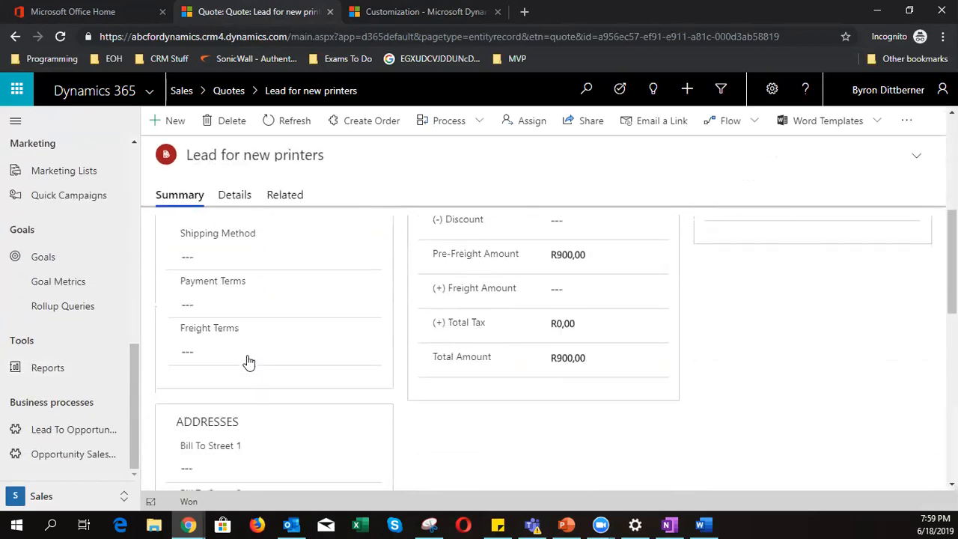
{"action": "scroll", "coordinate": [248, 361], "scroll_direction": "down", "scroll_amount": 3}
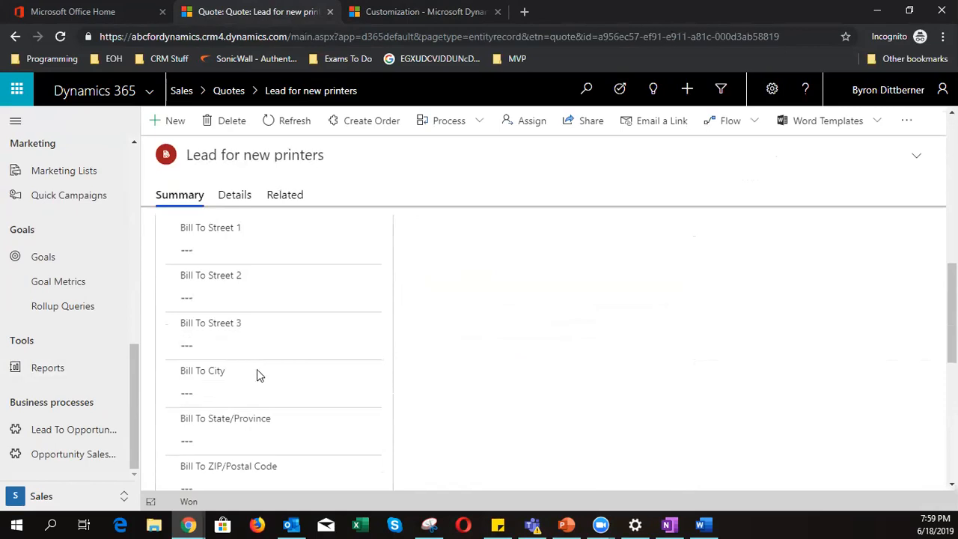
{"action": "scroll", "coordinate": [256, 374], "scroll_direction": "up", "scroll_amount": 10}
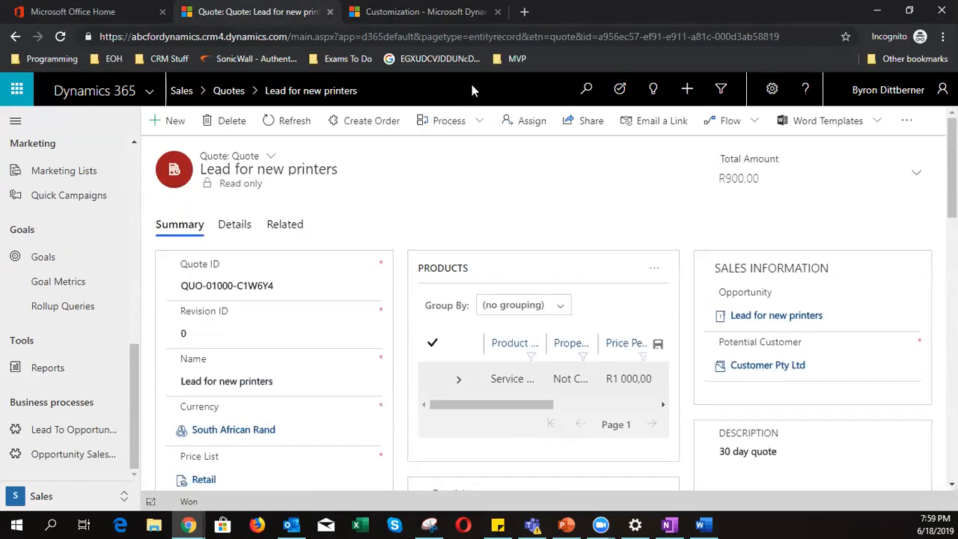